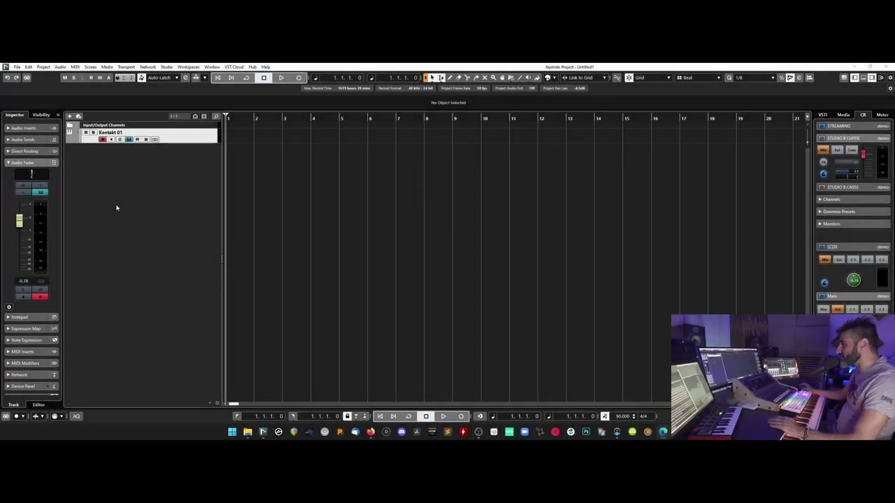
- Load a Complex As Played sequencer preset for the Black Tom instrument and advance to the following preset
{"action": "key", "text": "F11"}
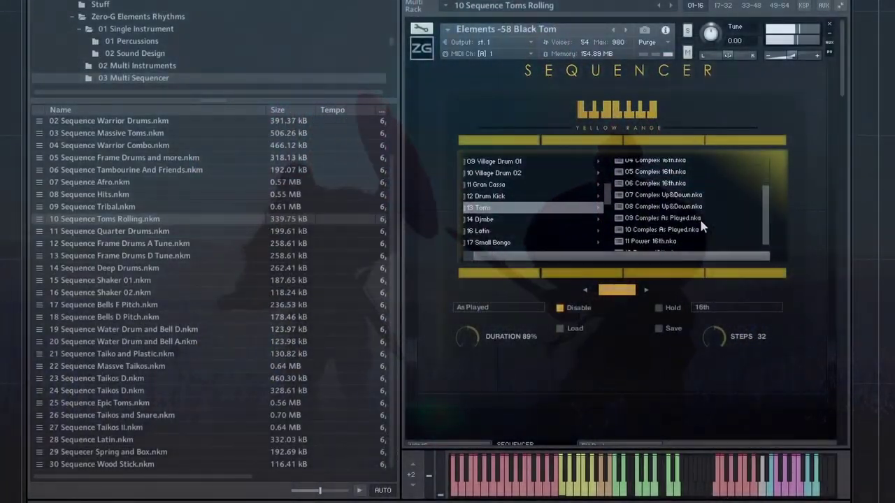
{"action": "left_click", "coordinate": [692, 224]}
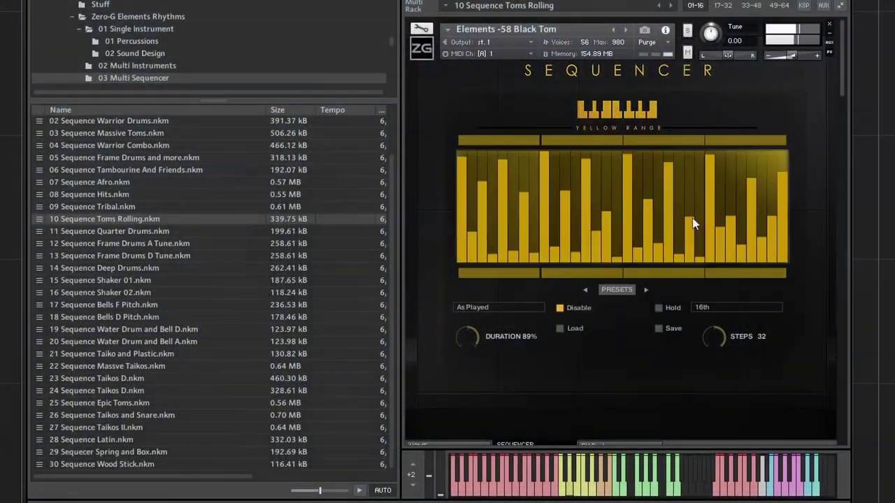
{"action": "left_click", "coordinate": [644, 289]}
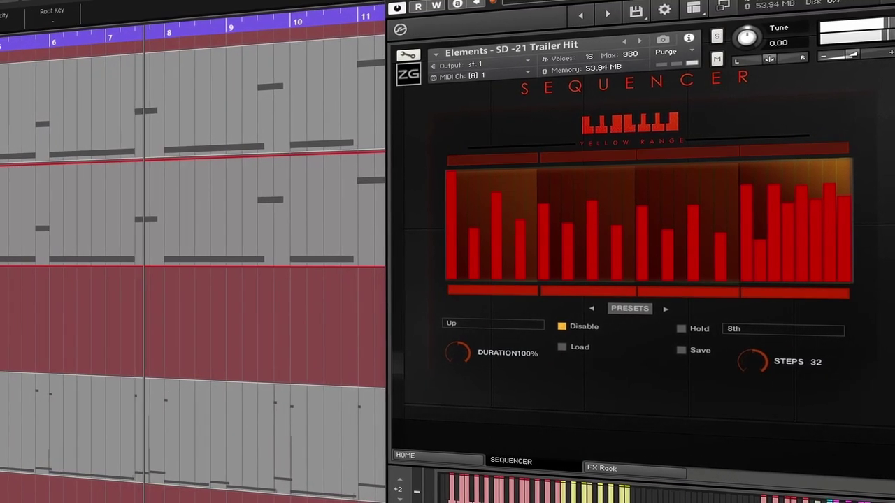
- Show the instrument's home page and lower the Close Mic level of Village Drum 01
{"action": "left_click", "coordinate": [455, 458]}
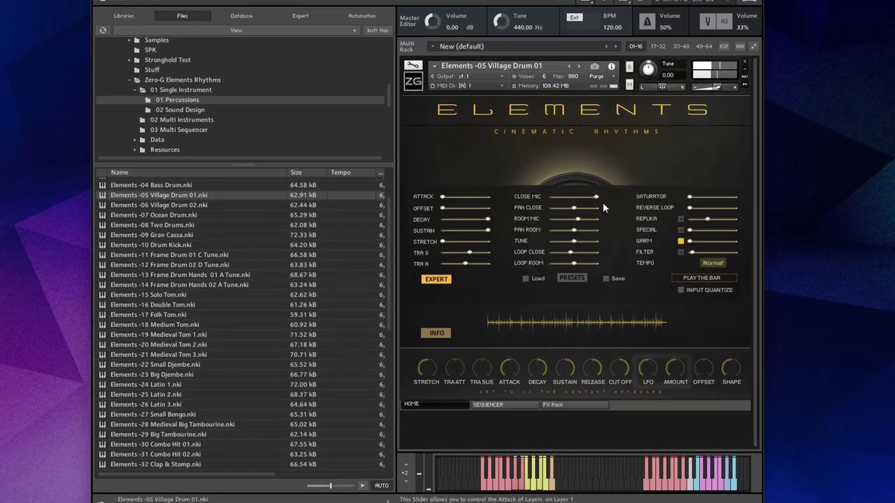
{"action": "left_click_drag", "start_coordinate": [596, 197], "coordinate": [551, 219]}
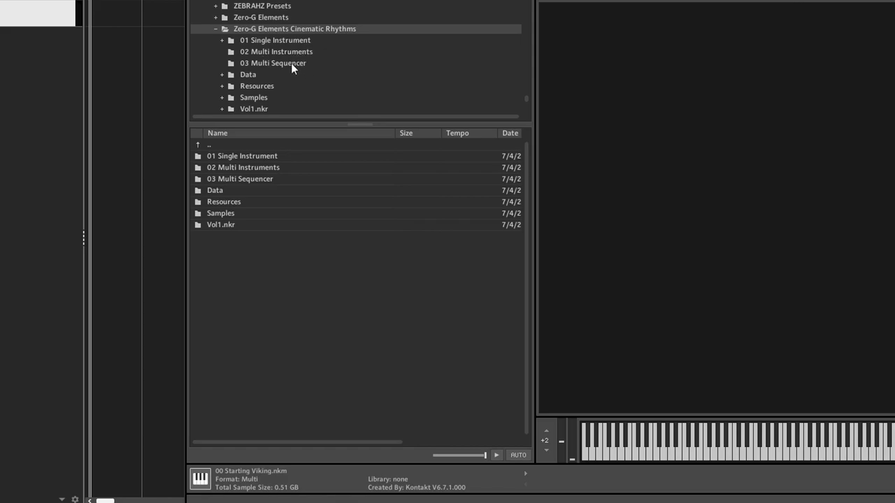
- Open the 01 Percussions folder inside 01 Single Instrument and enlarge the file list area
{"action": "left_click", "coordinate": [248, 160]}
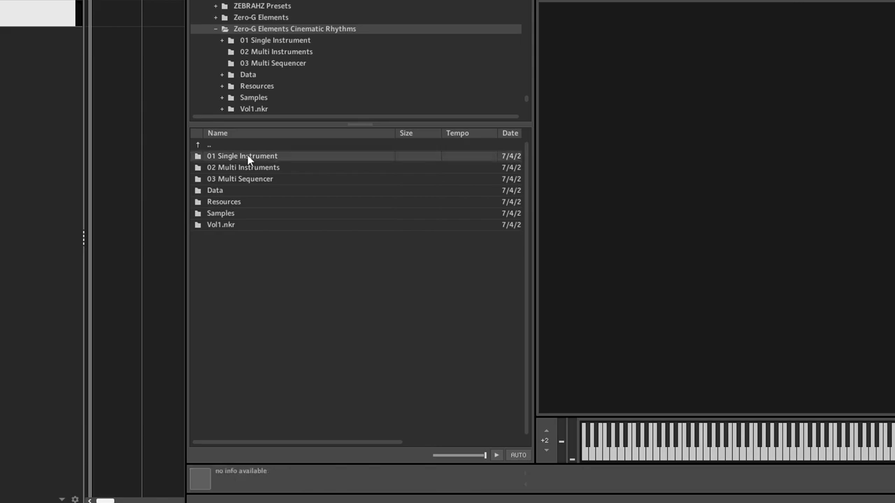
{"action": "double_click", "coordinate": [249, 160]}
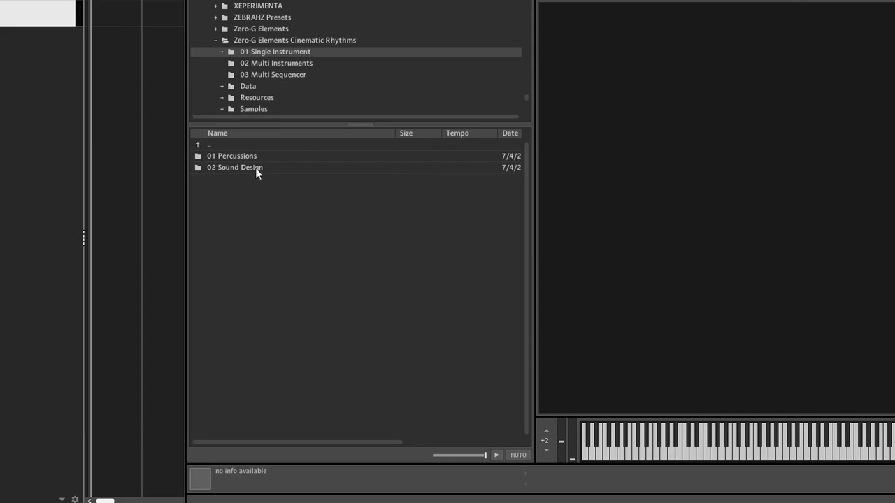
{"action": "double_click", "coordinate": [241, 157]}
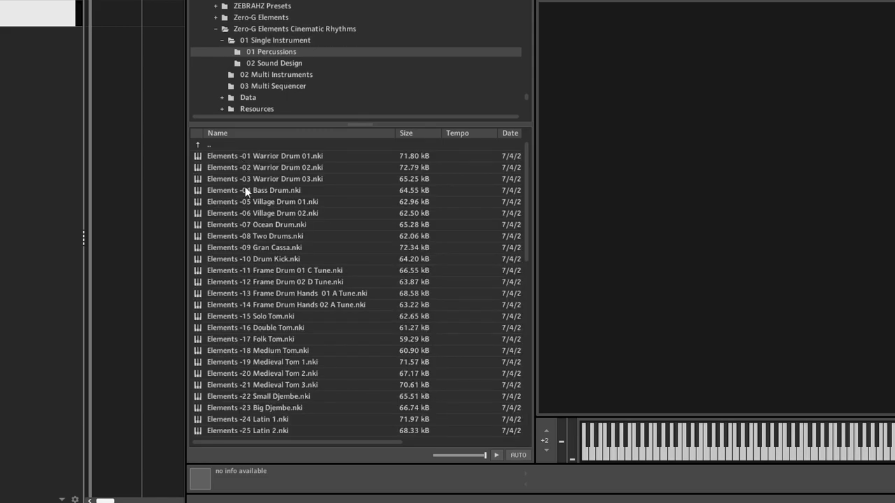
{"action": "left_click_drag", "start_coordinate": [348, 125], "coordinate": [337, 86]}
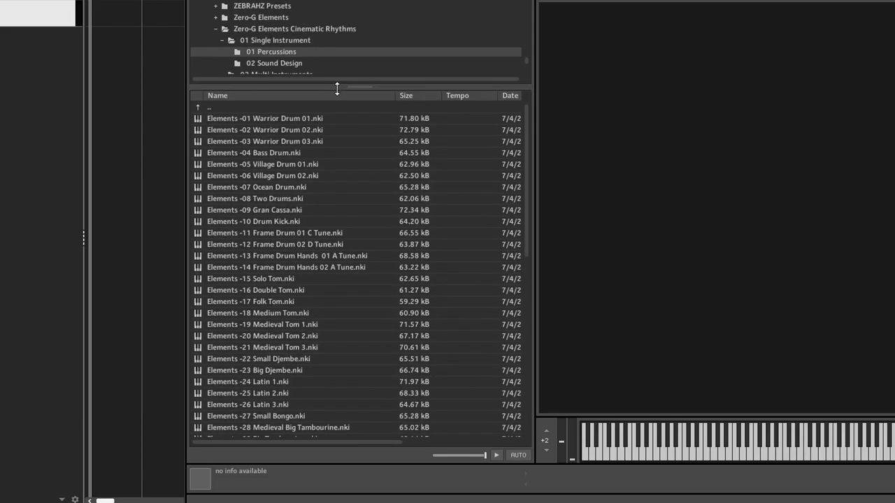
- Look through the list of percussion instruments in the 01 Percussions folder
{"action": "scroll", "coordinate": [295, 187], "scroll_direction": "down", "scroll_amount": 5}
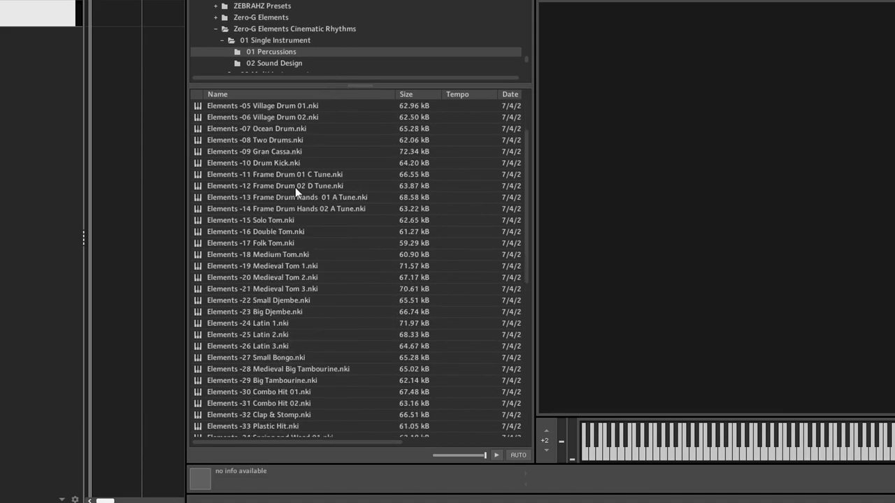
{"action": "scroll", "coordinate": [295, 189], "scroll_direction": "down", "scroll_amount": 6}
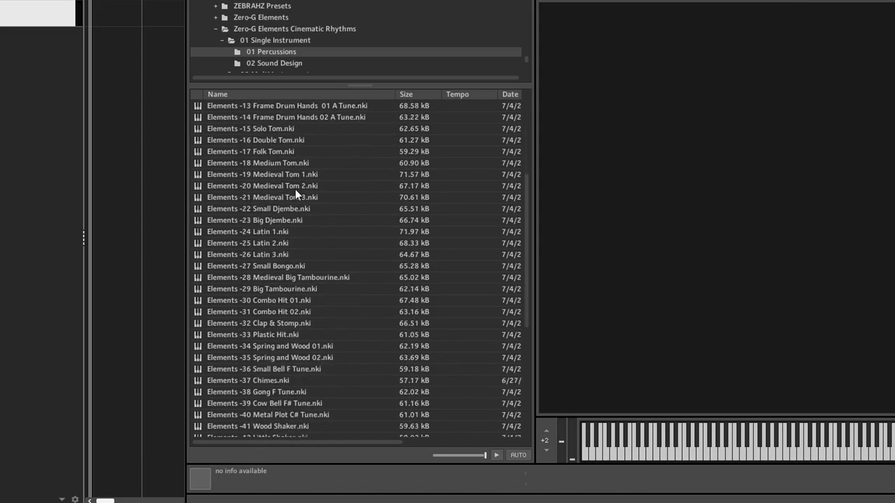
{"action": "scroll", "coordinate": [295, 188], "scroll_direction": "down", "scroll_amount": 2}
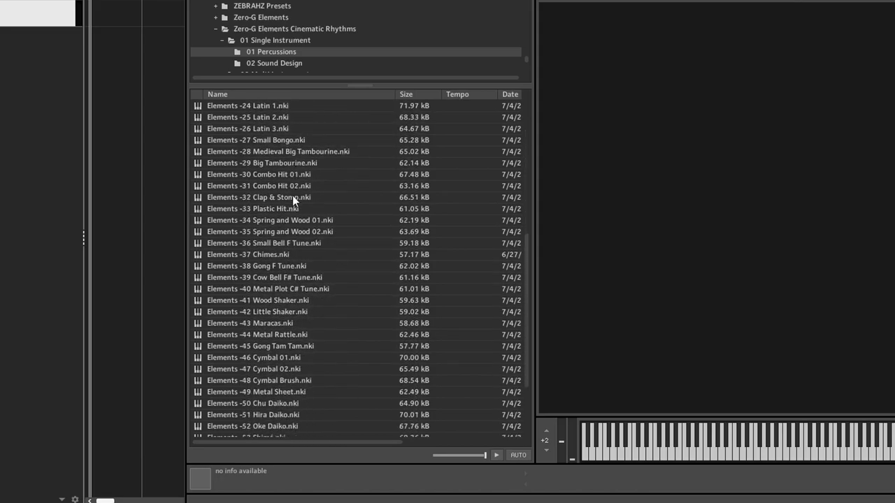
{"action": "scroll", "coordinate": [292, 195], "scroll_direction": "down", "scroll_amount": 1}
{"action": "scroll", "coordinate": [292, 197], "scroll_direction": "down", "scroll_amount": 3}
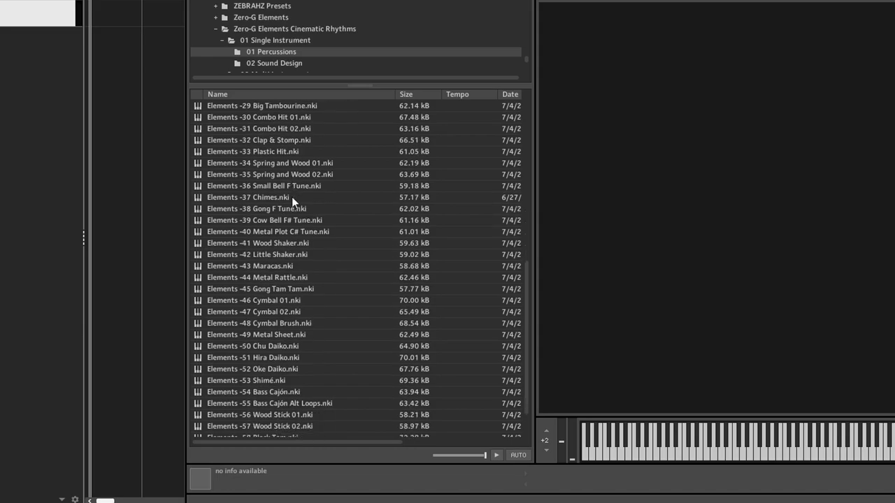
{"action": "scroll", "coordinate": [291, 196], "scroll_direction": "up", "scroll_amount": 15}
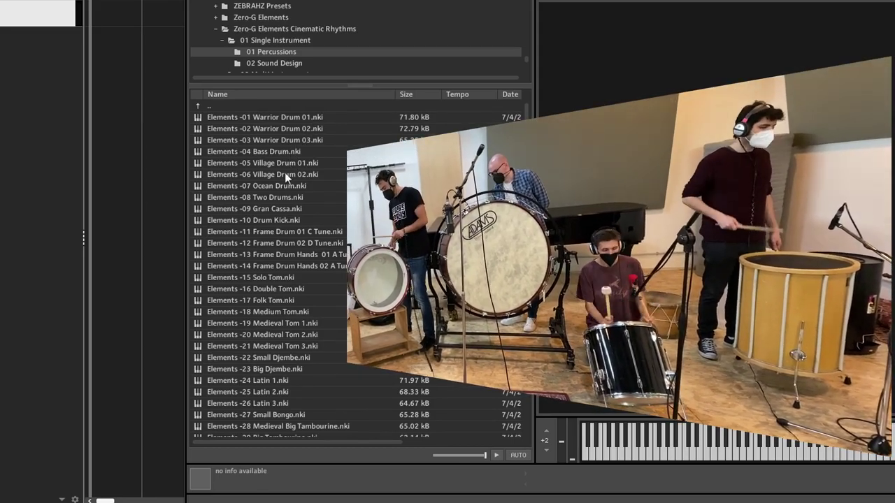
{"action": "scroll", "coordinate": [286, 189], "scroll_direction": "down", "scroll_amount": 1}
{"action": "scroll", "coordinate": [283, 189], "scroll_direction": "down", "scroll_amount": 3}
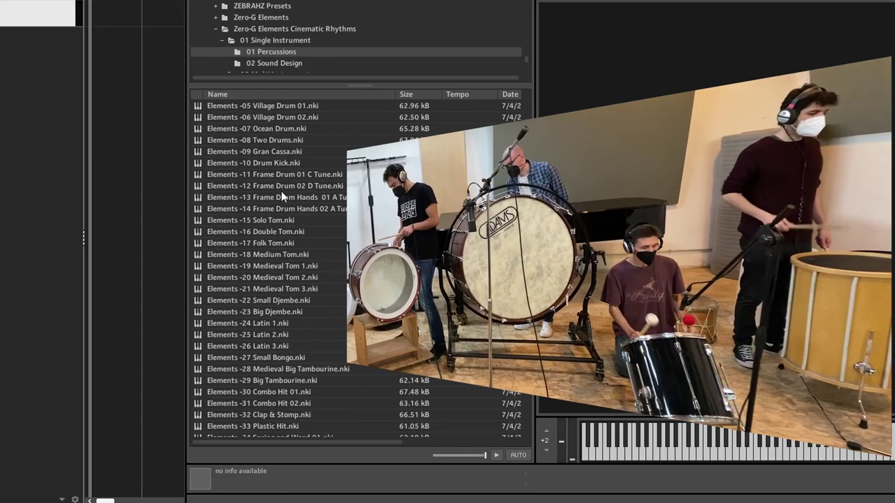
{"action": "scroll", "coordinate": [282, 190], "scroll_direction": "down", "scroll_amount": 3}
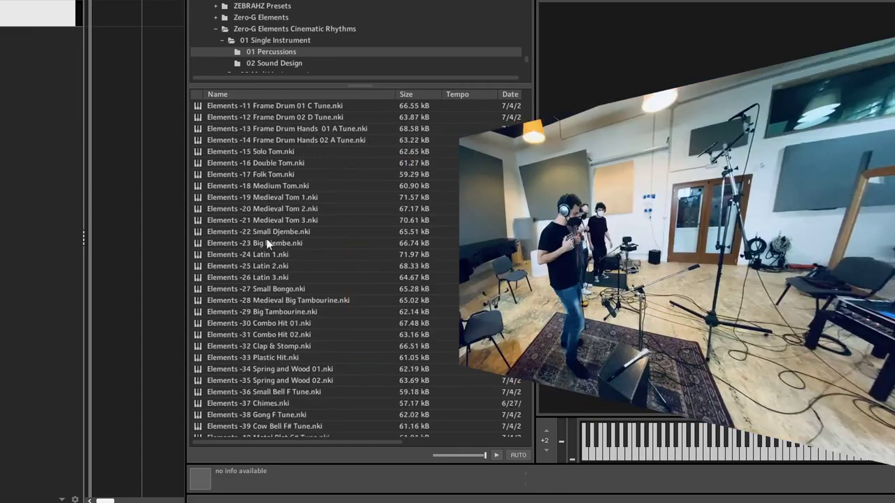
{"action": "scroll", "coordinate": [263, 248], "scroll_direction": "down", "scroll_amount": 1}
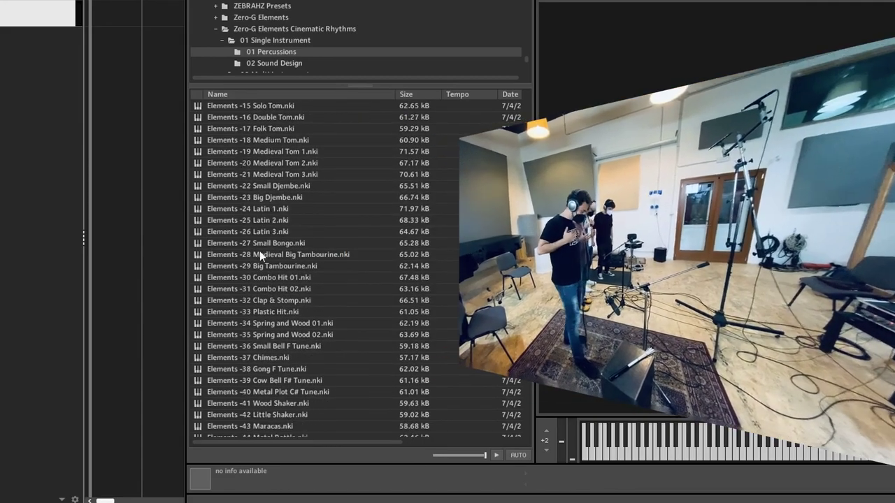
{"action": "scroll", "coordinate": [256, 258], "scroll_direction": "down", "scroll_amount": 1}
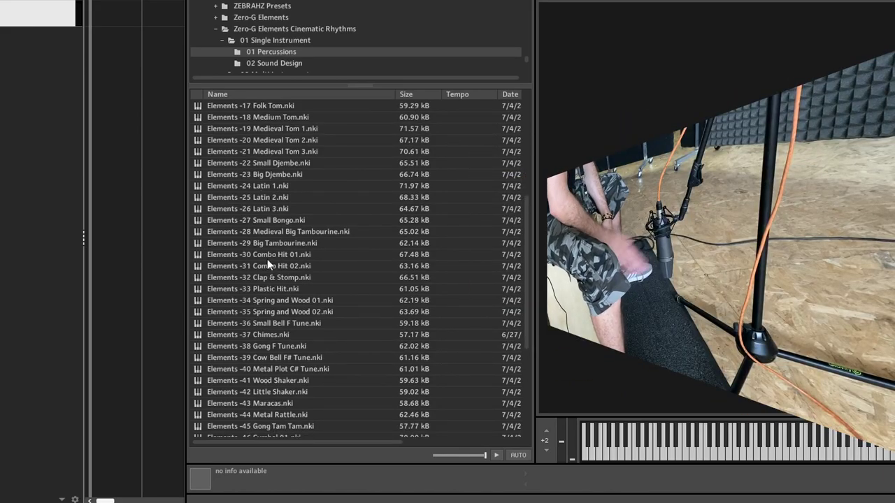
{"action": "scroll", "coordinate": [267, 259], "scroll_direction": "down", "scroll_amount": 3}
{"action": "scroll", "coordinate": [267, 259], "scroll_direction": "down", "scroll_amount": 4}
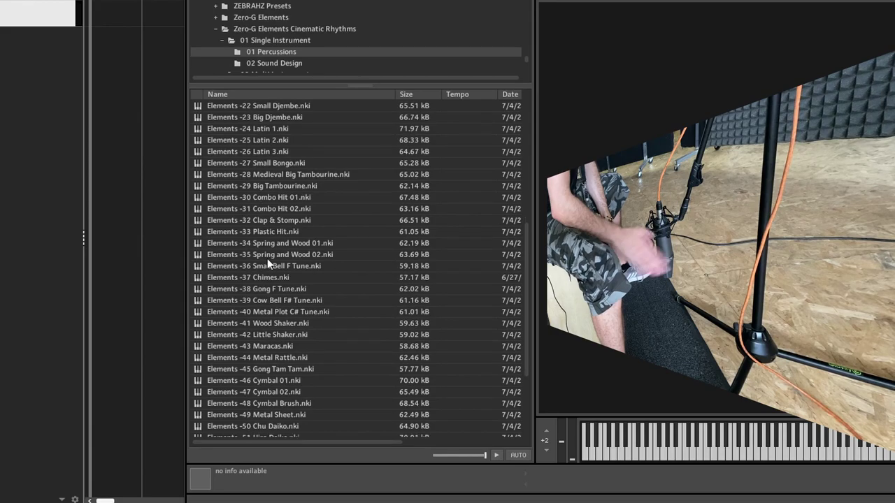
{"action": "scroll", "coordinate": [268, 257], "scroll_direction": "down", "scroll_amount": 2}
{"action": "scroll", "coordinate": [268, 258], "scroll_direction": "down", "scroll_amount": 4}
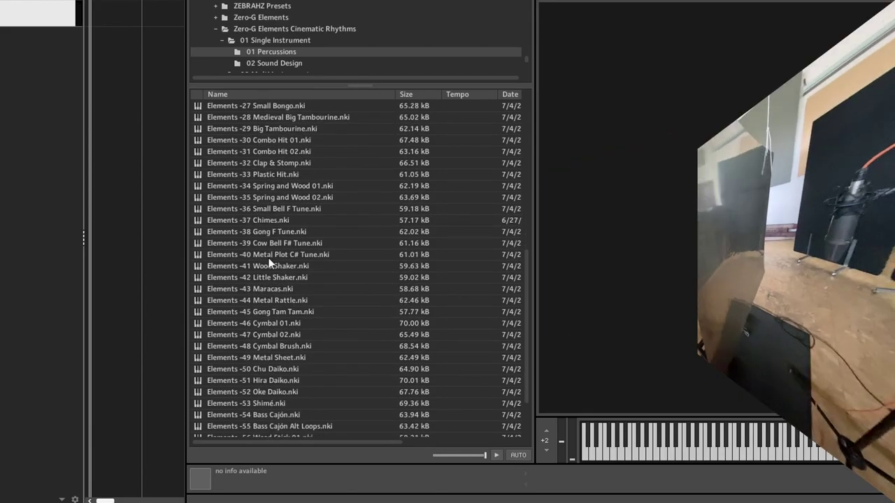
{"action": "scroll", "coordinate": [269, 260], "scroll_direction": "down", "scroll_amount": 2}
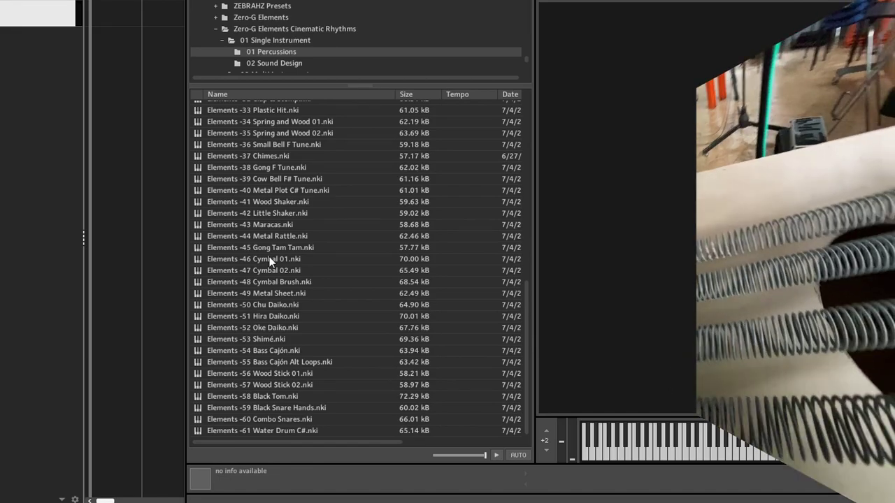
{"action": "scroll", "coordinate": [269, 256], "scroll_direction": "up", "scroll_amount": 1}
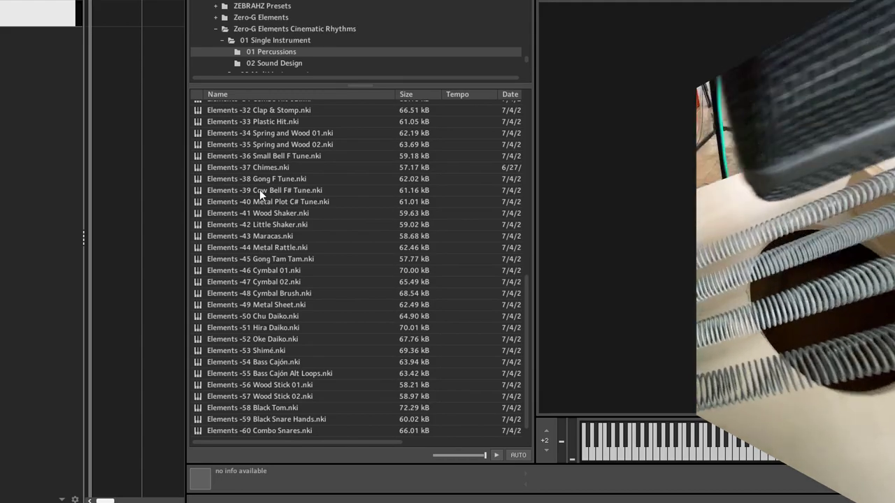
- View the contents of the 02 Sound Design folder and look through the multis in 02 Multi Instruments
{"action": "left_click", "coordinate": [272, 63]}
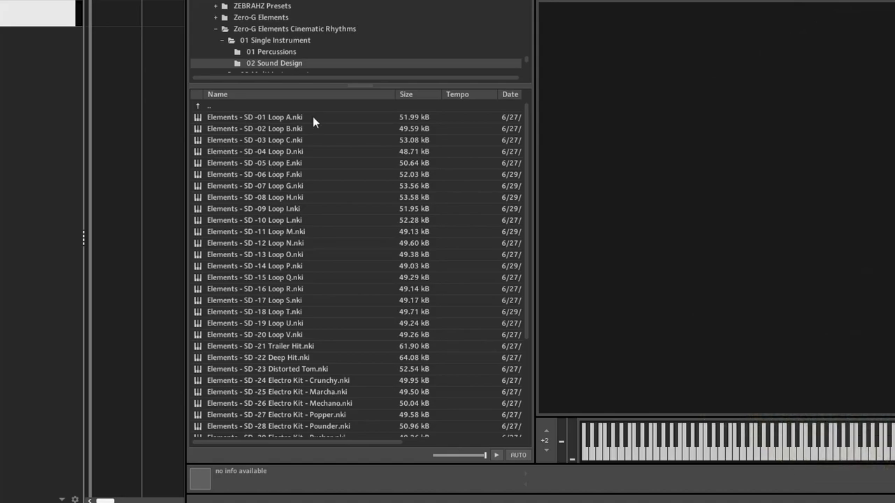
{"action": "left_click_drag", "start_coordinate": [367, 84], "coordinate": [359, 99]}
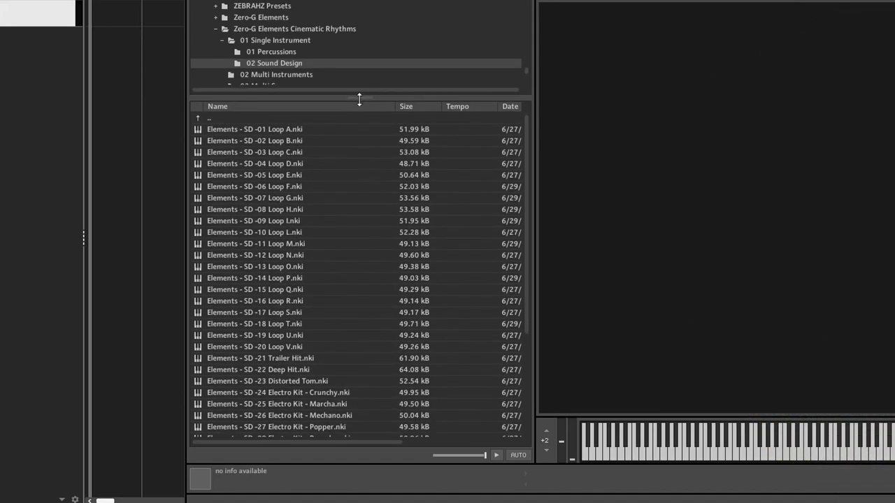
{"action": "left_click", "coordinate": [291, 77]}
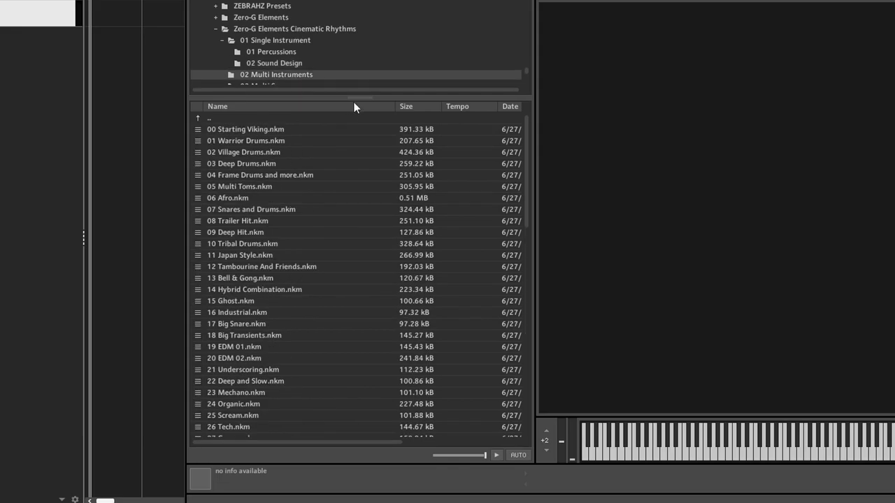
{"action": "scroll", "coordinate": [291, 168], "scroll_direction": "down", "scroll_amount": 4}
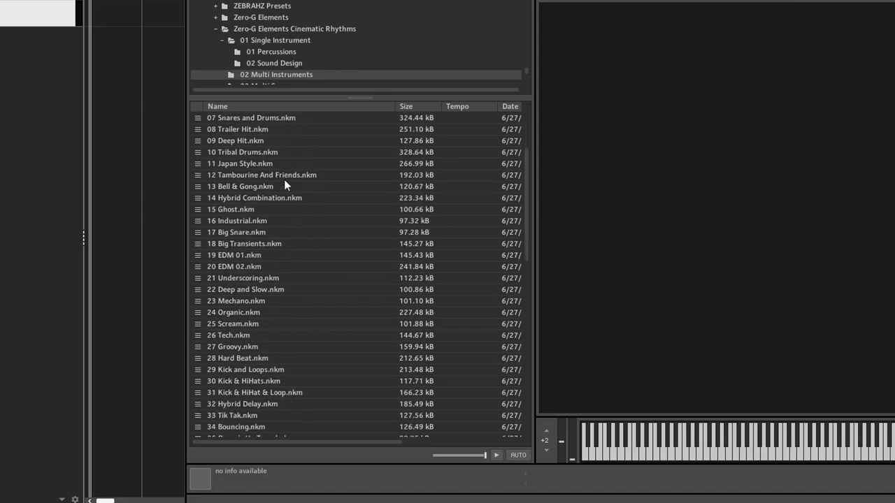
{"action": "scroll", "coordinate": [284, 189], "scroll_direction": "down", "scroll_amount": 2}
{"action": "scroll", "coordinate": [283, 190], "scroll_direction": "down", "scroll_amount": 1}
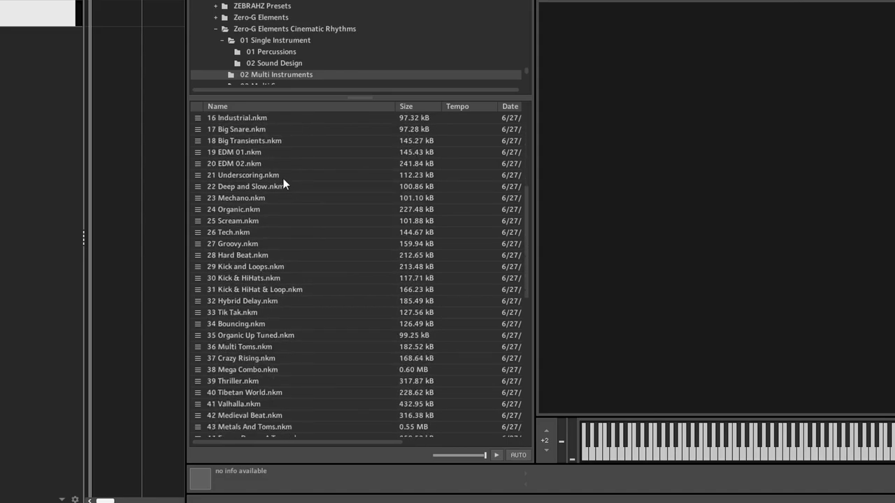
{"action": "scroll", "coordinate": [283, 180], "scroll_direction": "up", "scroll_amount": 8}
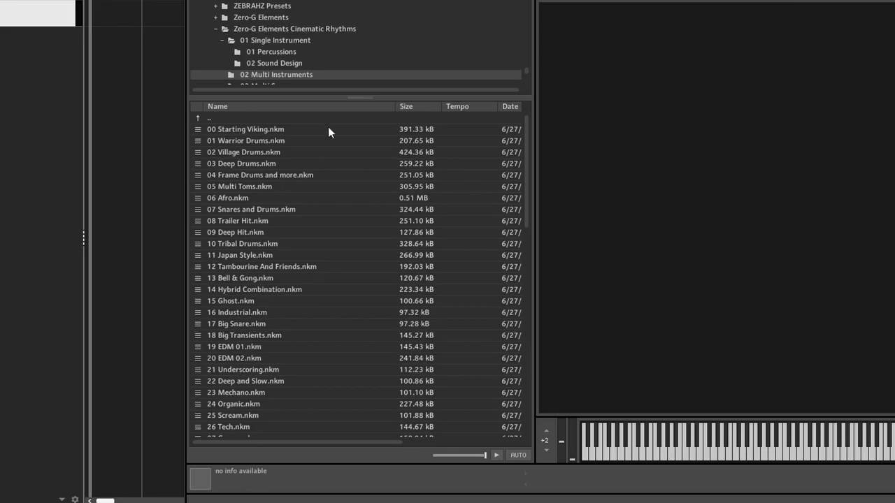
- View the 03 Multi Sequencer folder, return to 01 Percussions and select Elements -01 Warrior Drum 01.nki
{"action": "left_click_drag", "start_coordinate": [367, 98], "coordinate": [367, 112]}
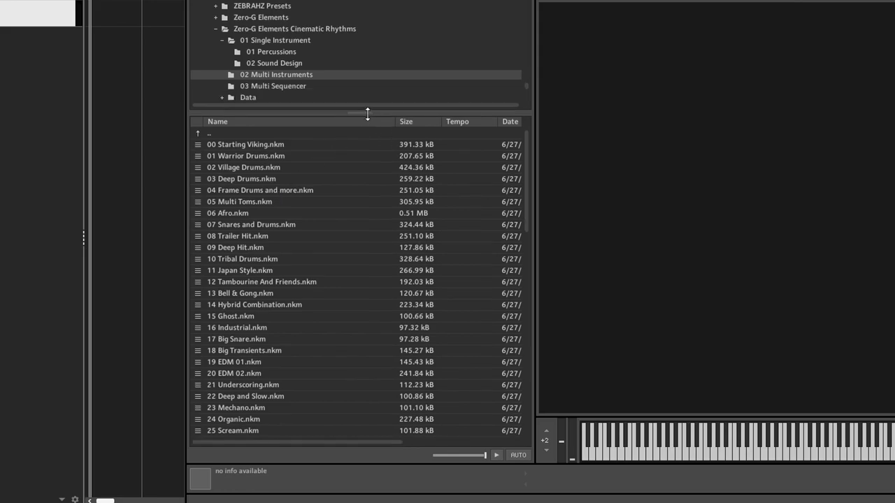
{"action": "left_click", "coordinate": [292, 87]}
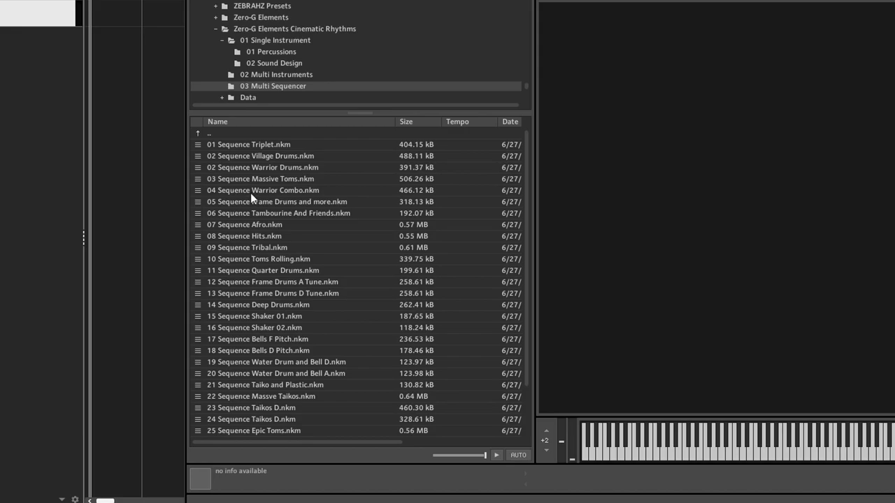
{"action": "left_click", "coordinate": [288, 42]}
{"action": "double_click", "coordinate": [239, 145]}
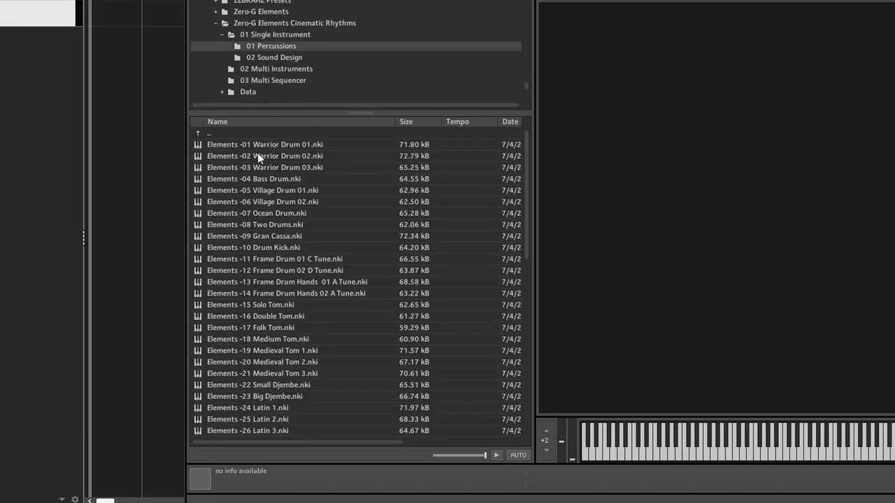
{"action": "left_click", "coordinate": [400, 145]}
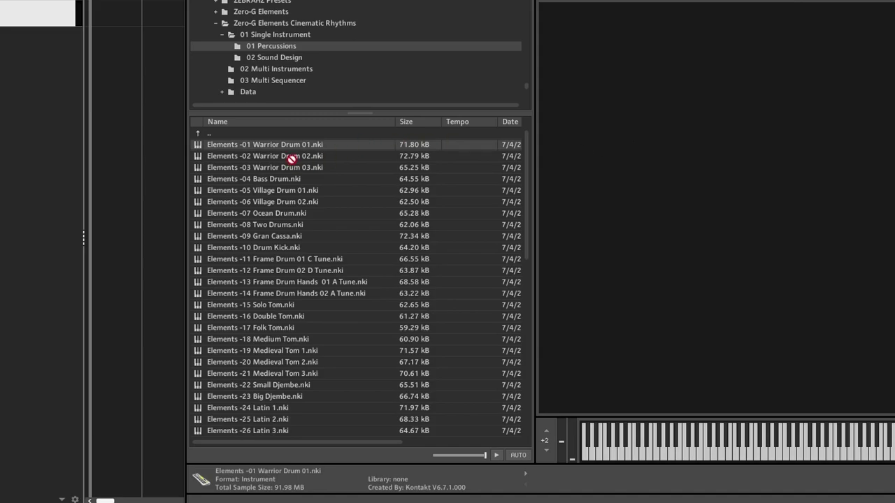
- Load 01 Warrior Drums.nkm from 02 Multi Instruments into the multi rack and reposition the Kontakt window
{"action": "left_click", "coordinate": [281, 69]}
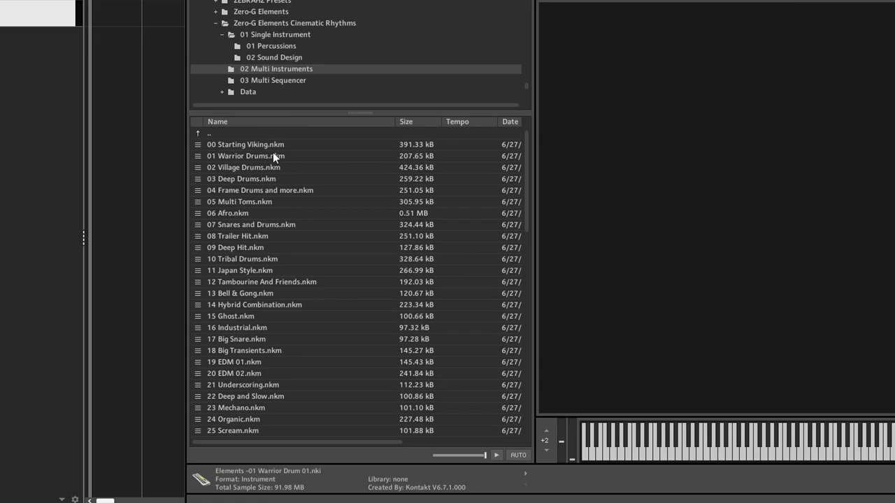
{"action": "left_click_drag", "start_coordinate": [271, 156], "coordinate": [641, 164]}
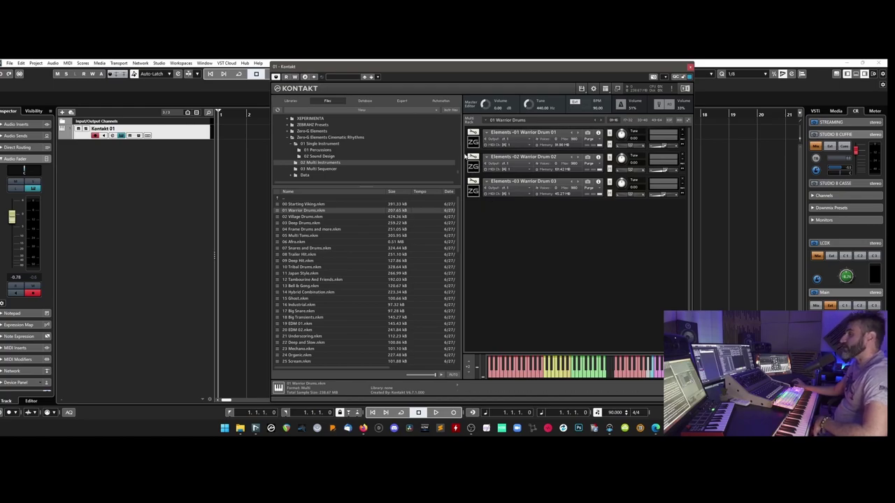
{"action": "left_click_drag", "start_coordinate": [447, 67], "coordinate": [419, 67]}
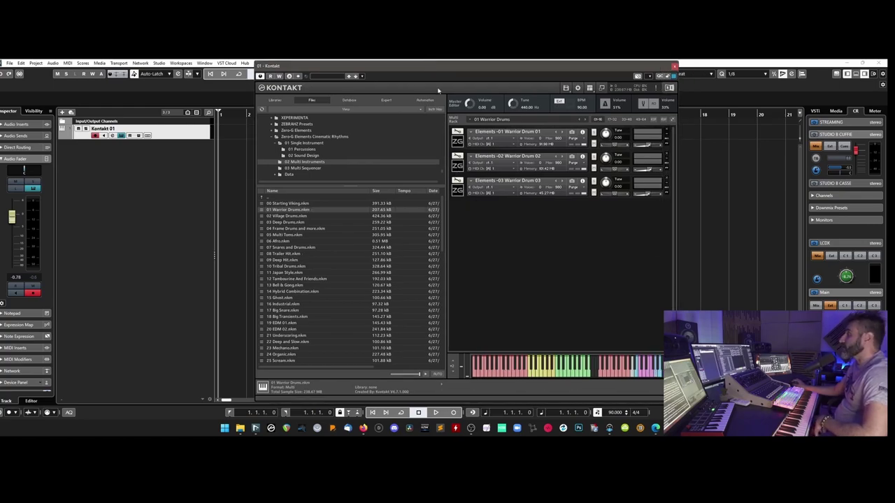
- Open the Elements -01 Warrior Drum 01 instrument on its Home page and reposition the Kontakt window
{"action": "left_click", "coordinate": [458, 142]}
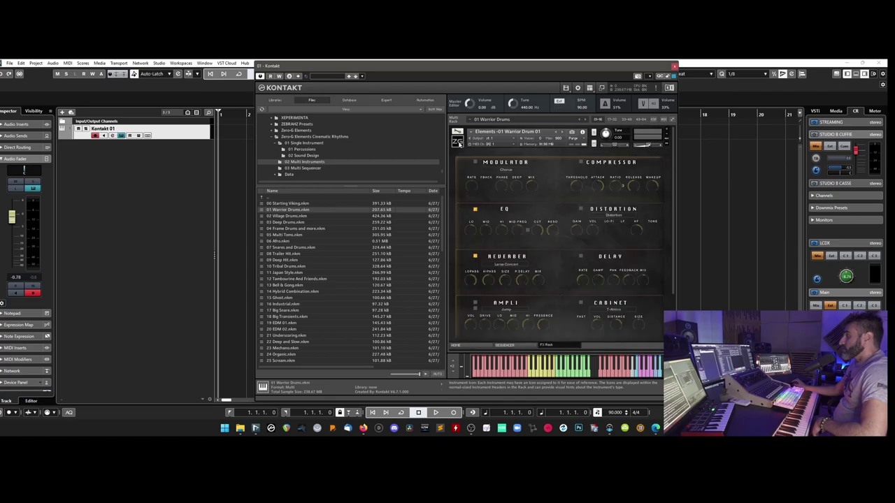
{"action": "left_click", "coordinate": [479, 344]}
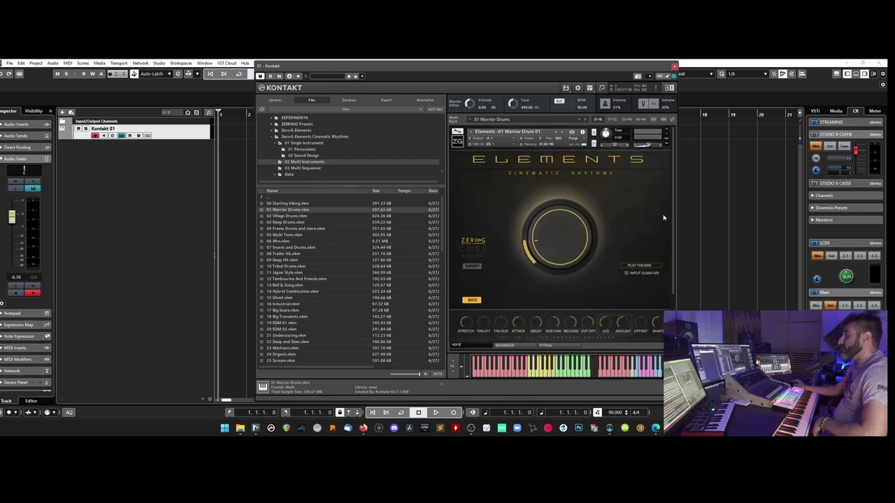
{"action": "left_click_drag", "start_coordinate": [481, 69], "coordinate": [424, 72]}
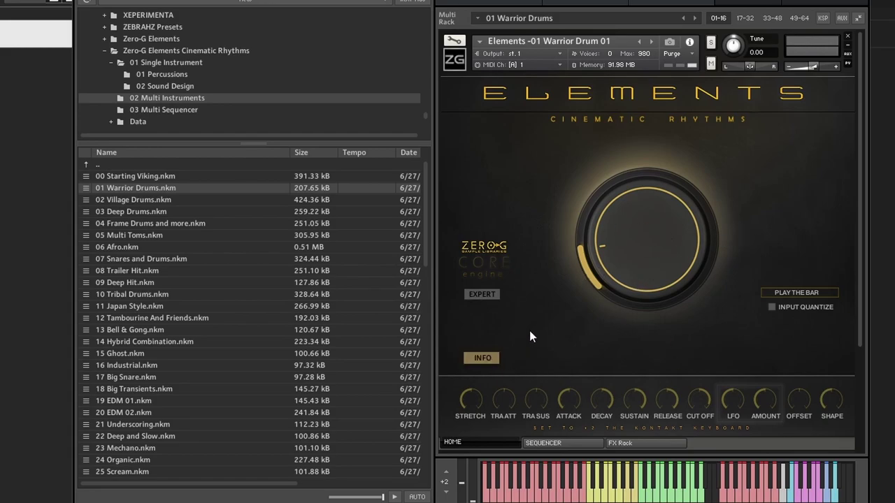
- Examine Warrior Drum 01's Expert controls alongside the macro knobs on the Home page
{"action": "left_click", "coordinate": [490, 294]}
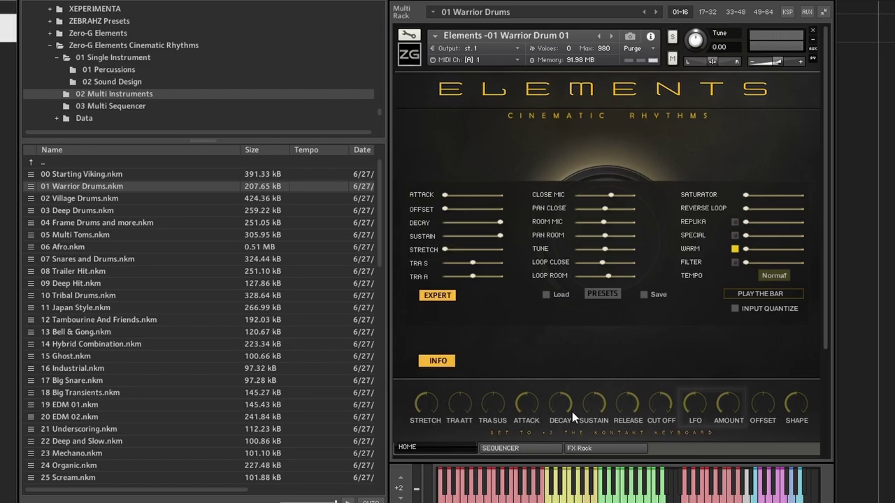
{"action": "left_click", "coordinate": [440, 298]}
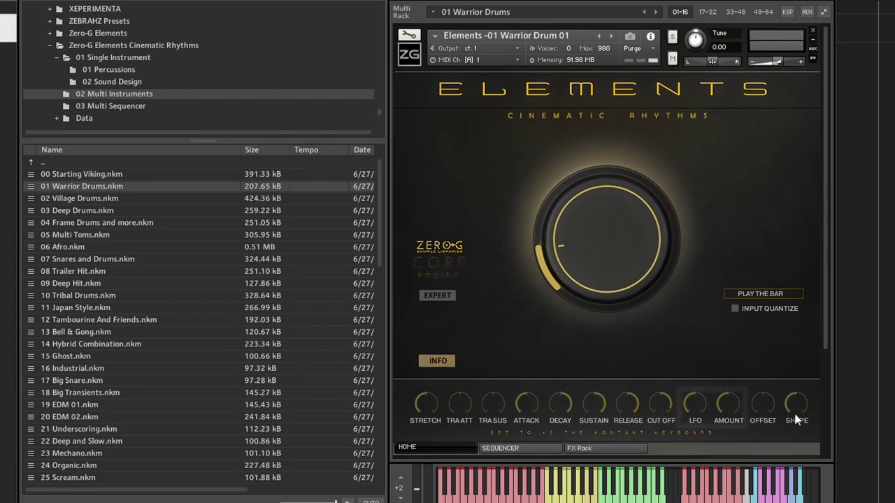
{"action": "left_click", "coordinate": [437, 295]}
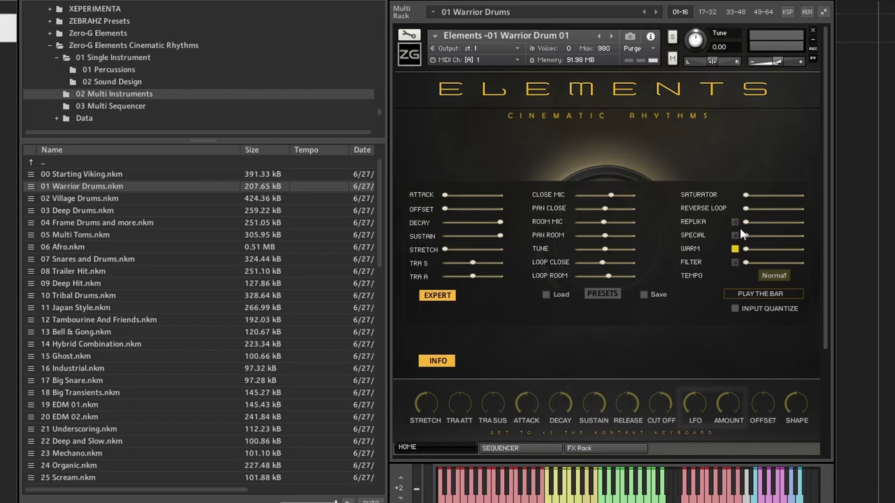
- Inspect the Warm switch and the Tempo options in Warrior Drum 01's Expert controls, and close the Expert view
{"action": "left_click", "coordinate": [735, 249]}
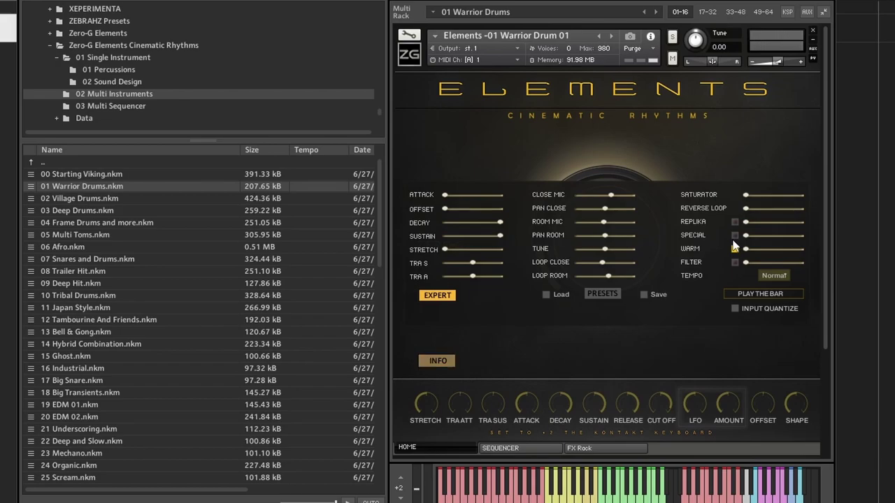
{"action": "left_click", "coordinate": [735, 248]}
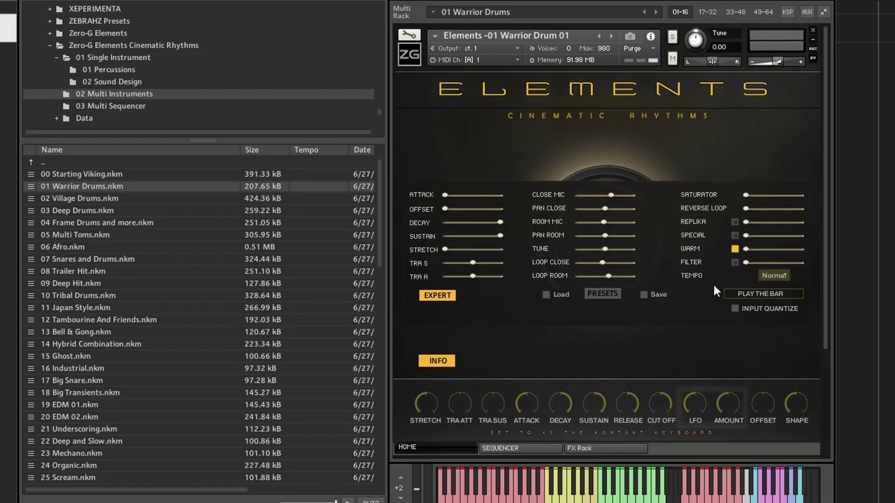
{"action": "left_click", "coordinate": [789, 276]}
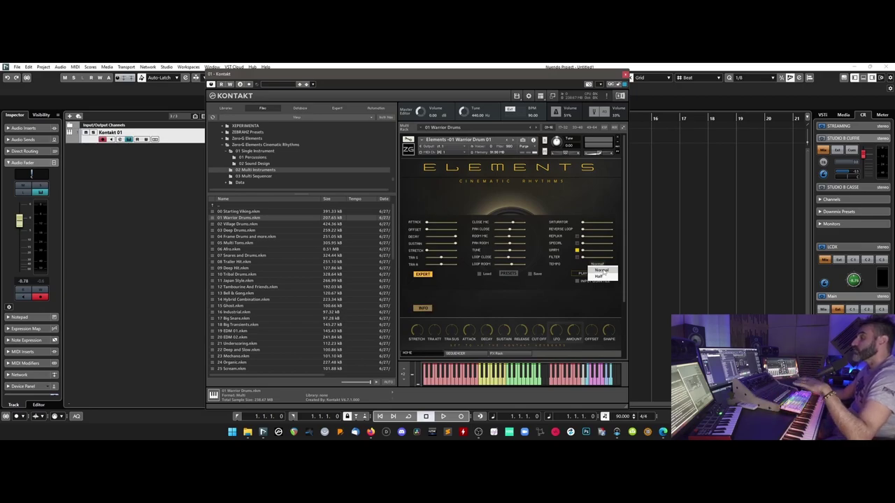
{"action": "left_click", "coordinate": [536, 294]}
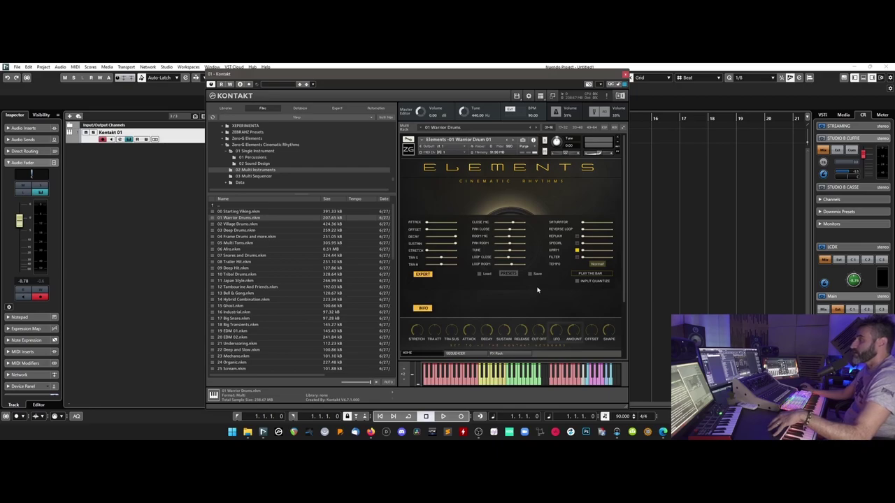
{"action": "left_click", "coordinate": [423, 274]}
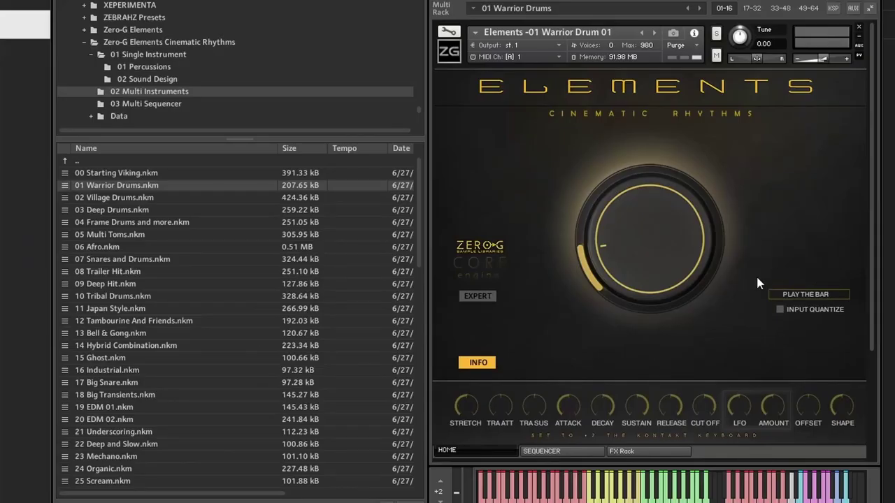
- Try the Input Quantize switch and view the keyboard color map on Warrior Drum 01's Info page
{"action": "left_click", "coordinate": [782, 312]}
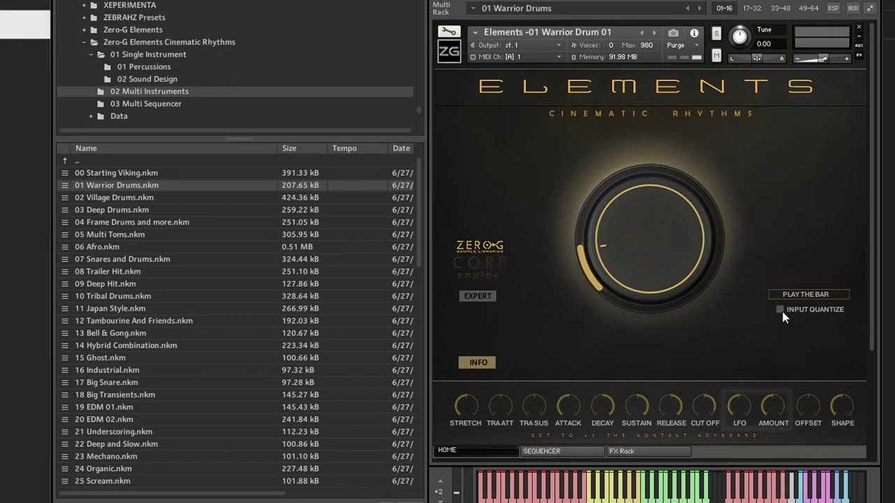
{"action": "left_click", "coordinate": [781, 311]}
{"action": "left_click", "coordinate": [486, 369]}
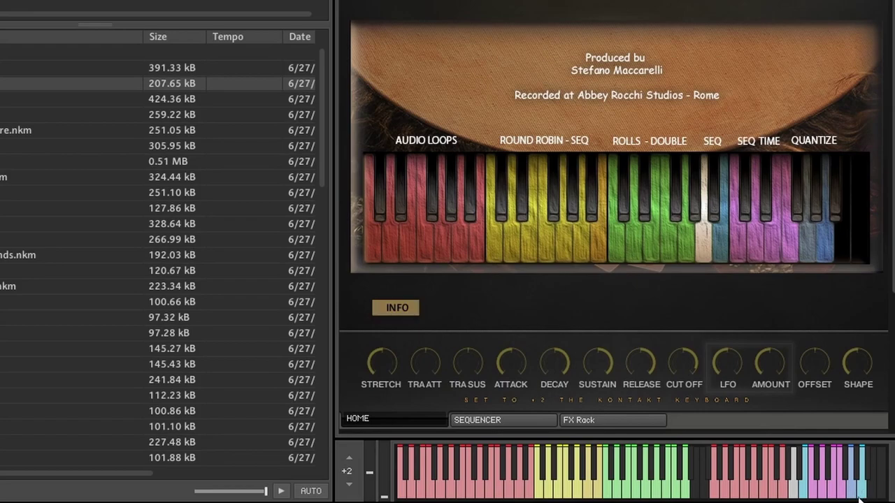
{"action": "left_click", "coordinate": [397, 309]}
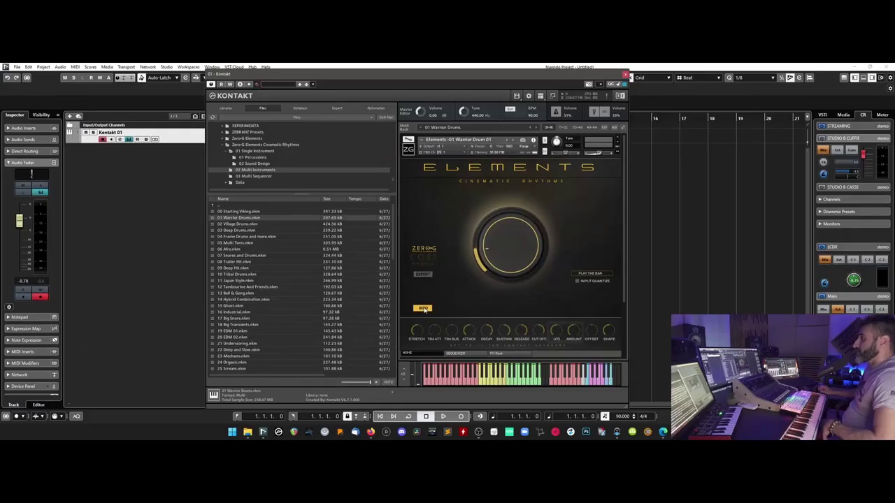
- Expand the Warrior Drum instruments in the multi rack and look over their Home pages
{"action": "left_click", "coordinate": [408, 149]}
{"action": "left_click", "coordinate": [409, 175]}
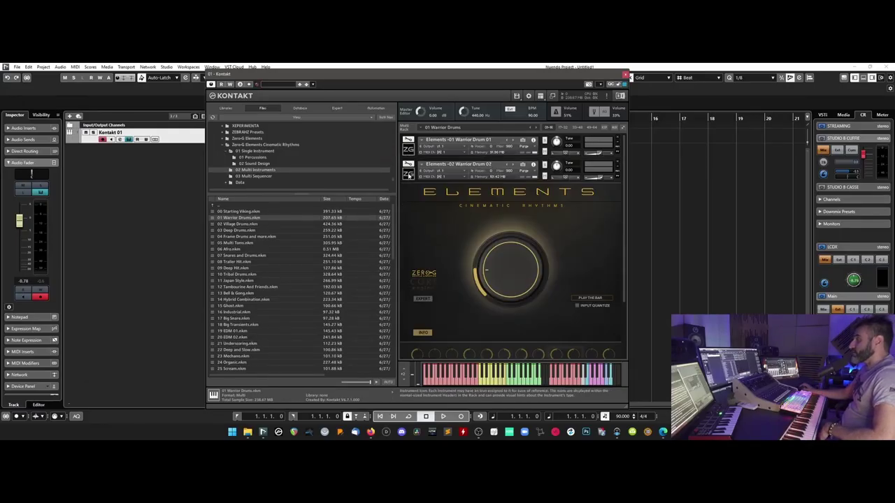
{"action": "left_click", "coordinate": [408, 149]}
{"action": "scroll", "coordinate": [412, 182], "scroll_direction": "down", "scroll_amount": 3}
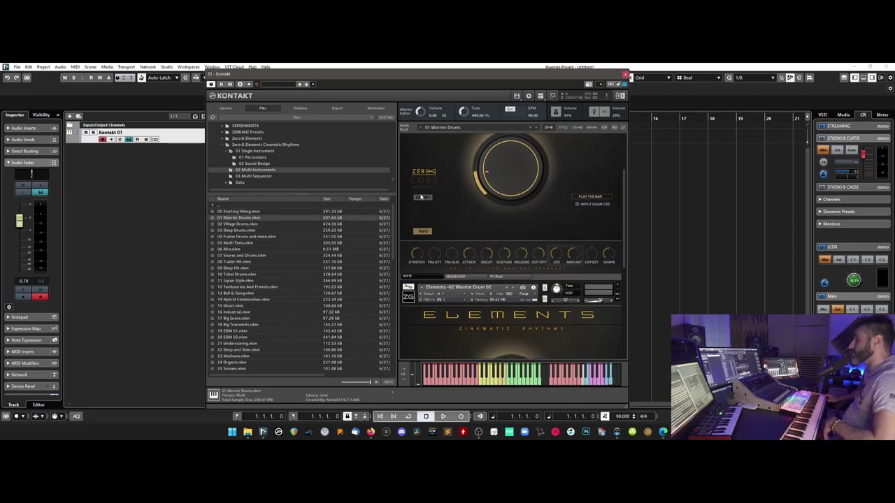
{"action": "scroll", "coordinate": [549, 231], "scroll_direction": "down", "scroll_amount": 3}
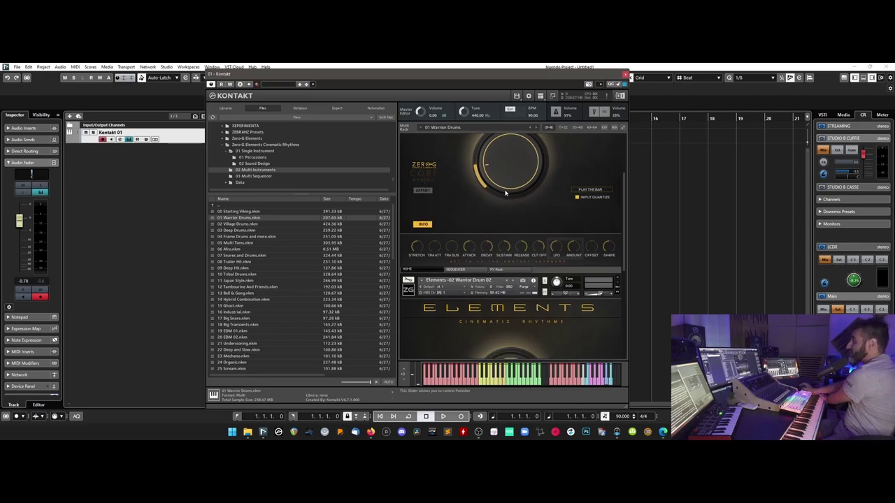
{"action": "scroll", "coordinate": [549, 232], "scroll_direction": "down", "scroll_amount": 5}
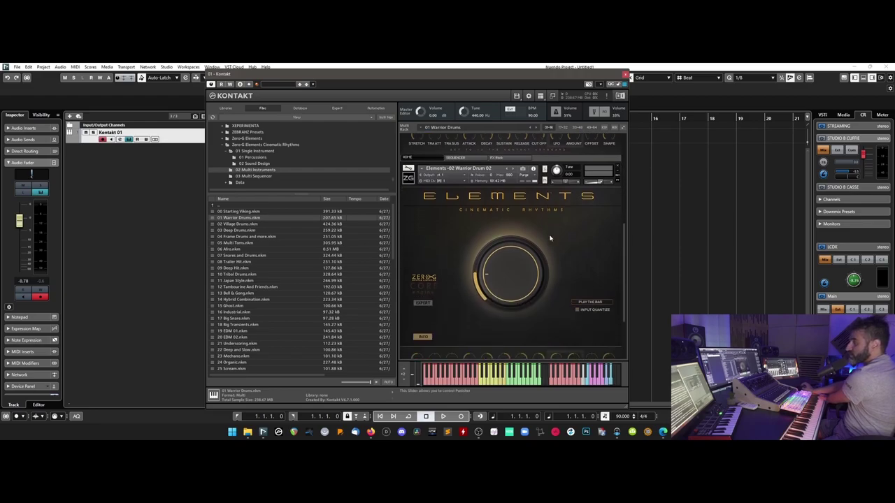
{"action": "scroll", "coordinate": [478, 299], "scroll_direction": "up", "scroll_amount": 5}
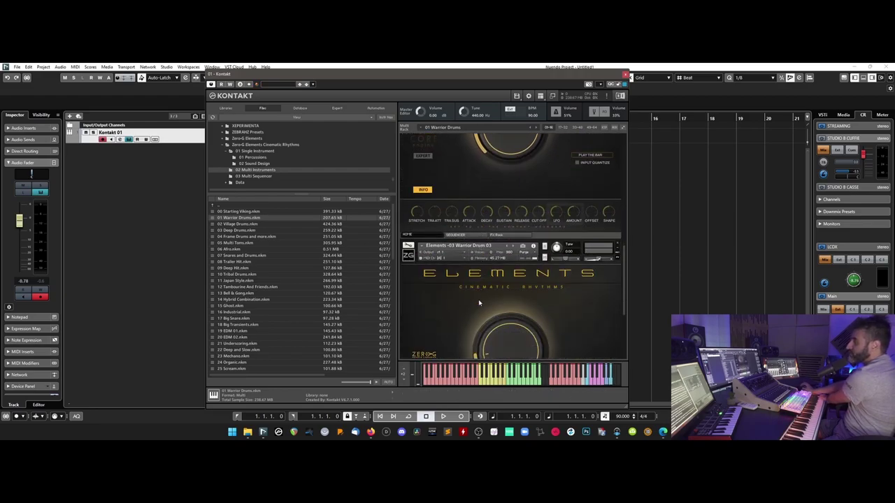
{"action": "scroll", "coordinate": [478, 299], "scroll_direction": "up", "scroll_amount": 10}
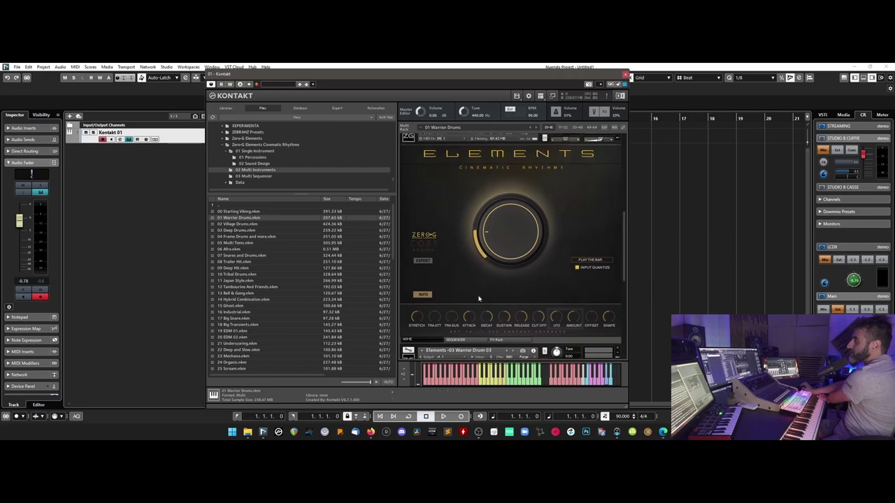
{"action": "scroll", "coordinate": [478, 299], "scroll_direction": "up", "scroll_amount": 5}
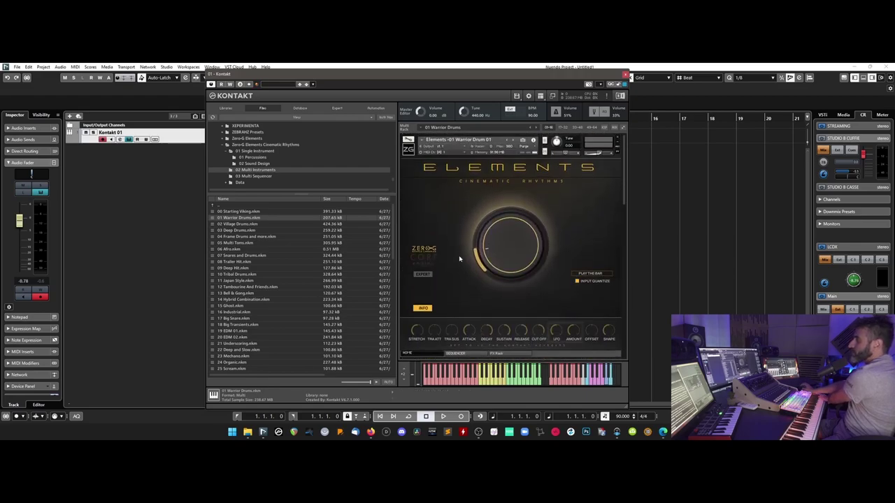
- Collapse all three Warrior Drum instruments in the multi rack
{"action": "left_click", "coordinate": [408, 149]}
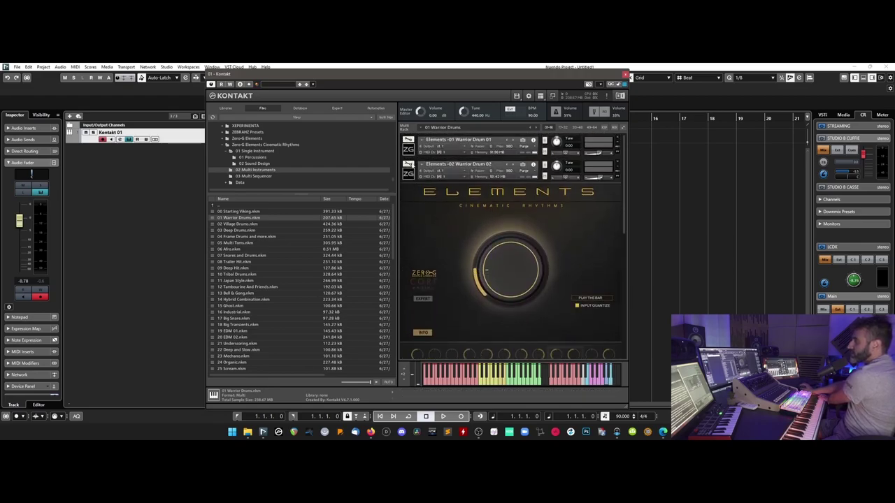
{"action": "left_click", "coordinate": [409, 173]}
{"action": "left_click", "coordinate": [408, 200]}
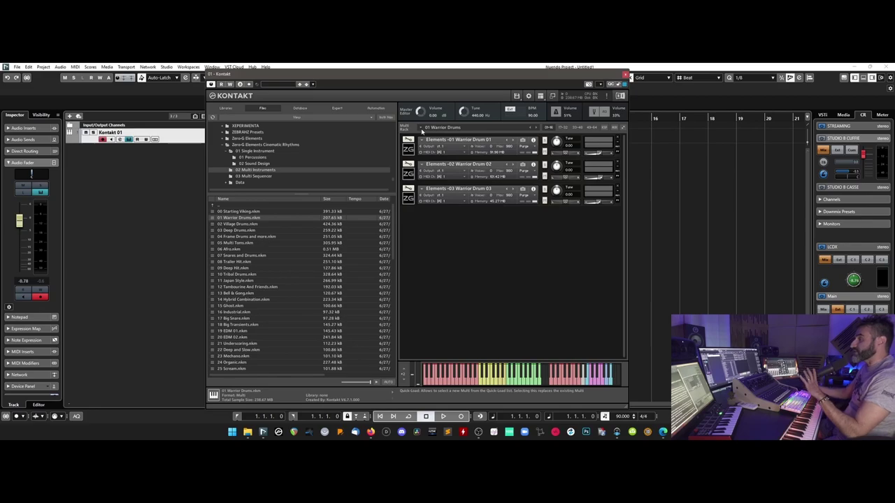
- Reopen Warrior Drum 01, adjust Stretch in its Expert controls and set Tune to 0.0
{"action": "left_click", "coordinate": [408, 148]}
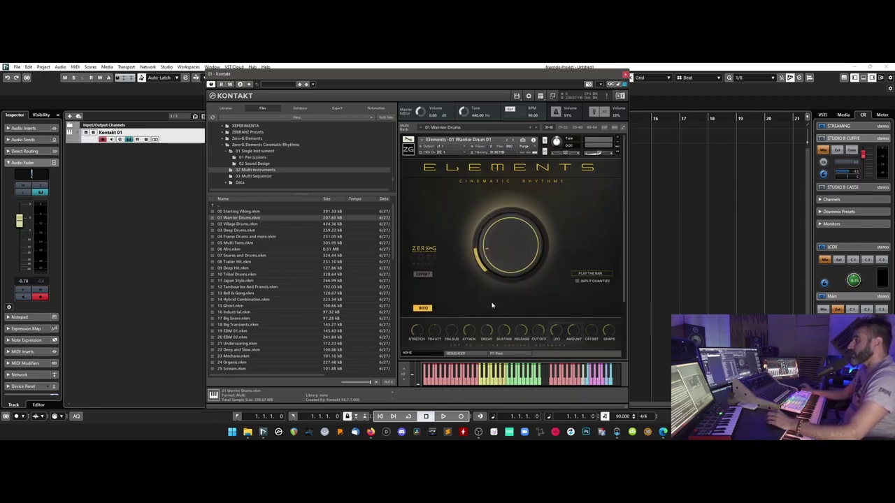
{"action": "left_click", "coordinate": [430, 275]}
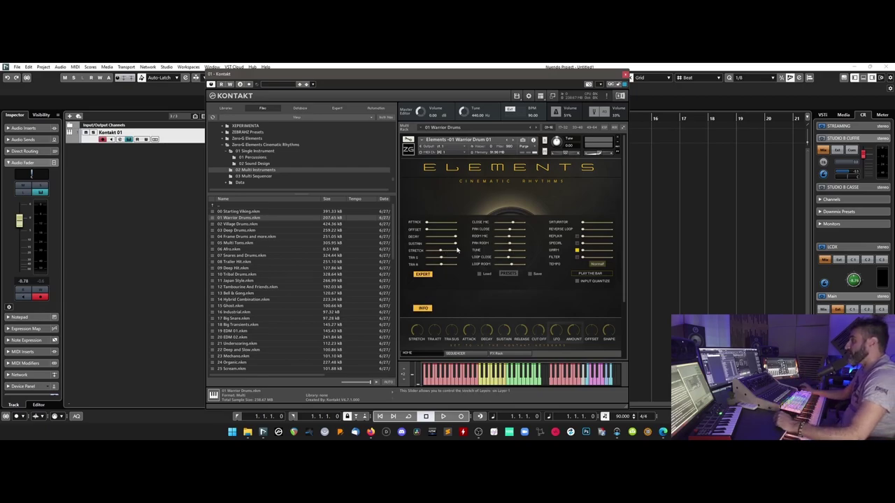
{"action": "mouse_move", "coordinate": [510, 251]}
{"action": "left_mouse_down"}
{"action": "mouse_move", "coordinate": [494, 253]}
{"action": "mouse_move", "coordinate": [510, 251]}
{"action": "left_mouse_up"}
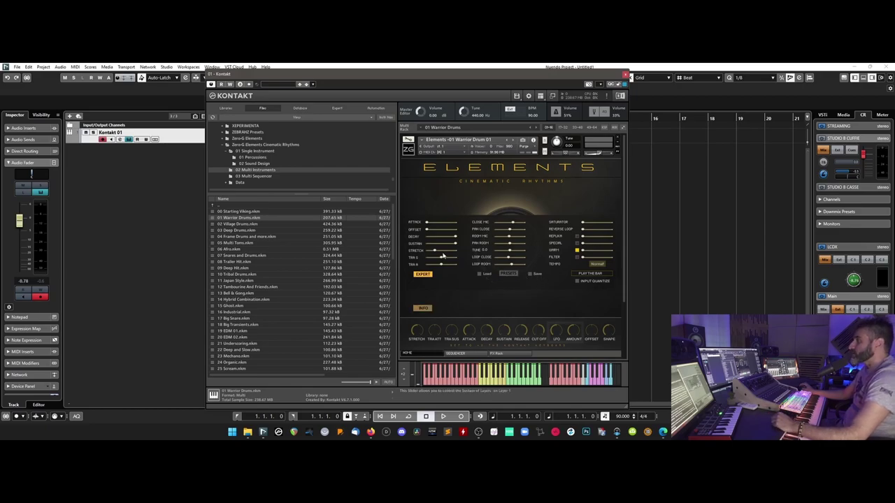
- Open Warrior Drum 01's preset browser and view the 01 Warrior Drum 01, 06 Bass Drum and 02 Warrior Drum 02 folders
{"action": "left_click", "coordinate": [512, 274]}
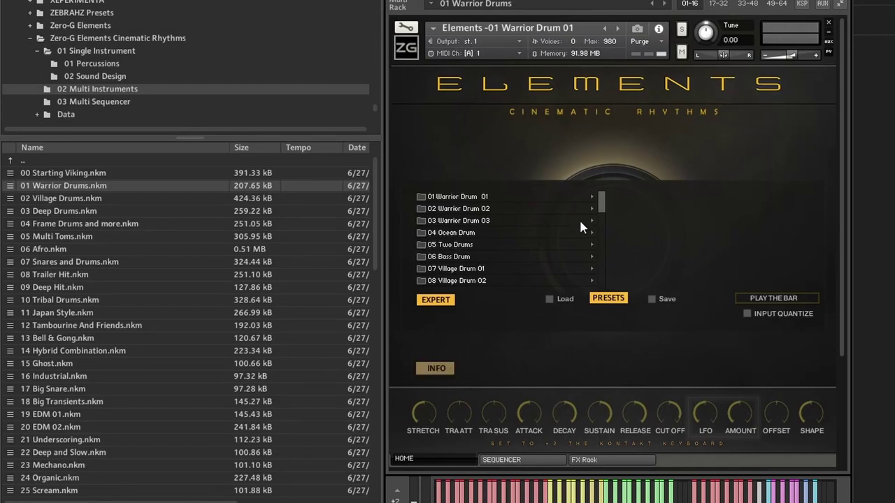
{"action": "left_click_drag", "start_coordinate": [602, 202], "coordinate": [598, 167]}
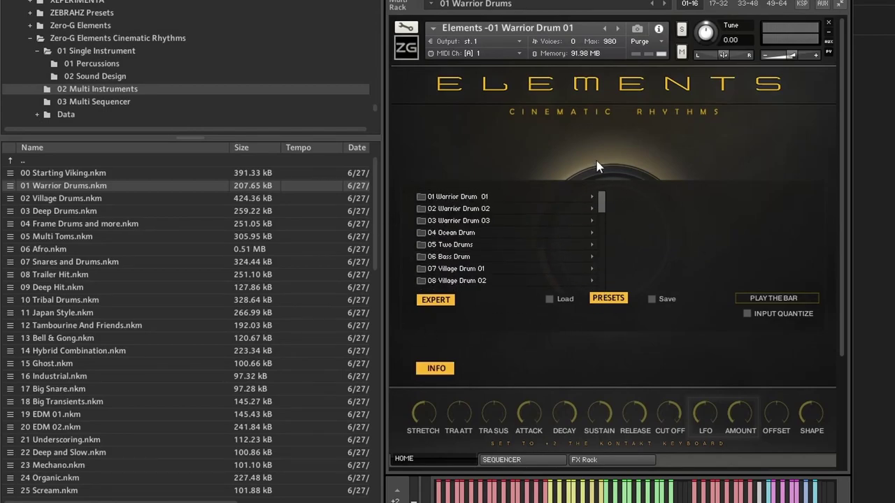
{"action": "left_click", "coordinate": [450, 200]}
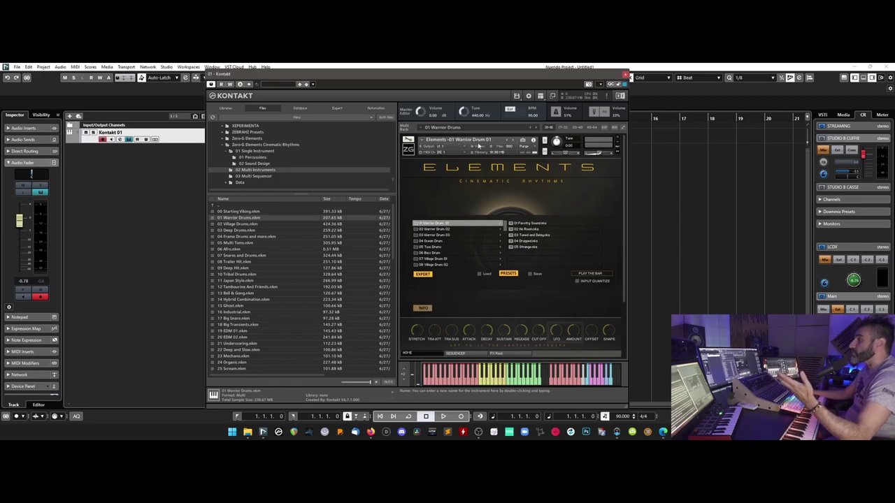
{"action": "left_click", "coordinate": [434, 253]}
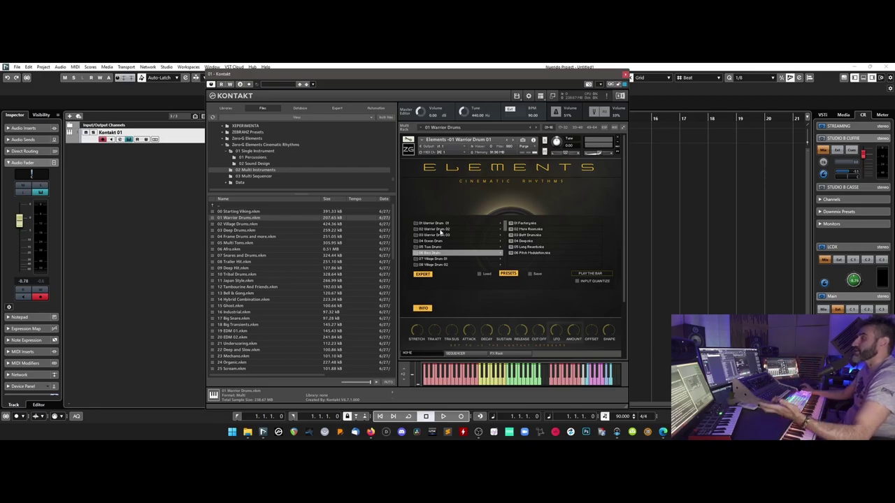
{"action": "left_click", "coordinate": [441, 230]}
- Load the 04 Dropped preset from the 01 Warrior Drum 01 preset folder
{"action": "left_click", "coordinate": [441, 224]}
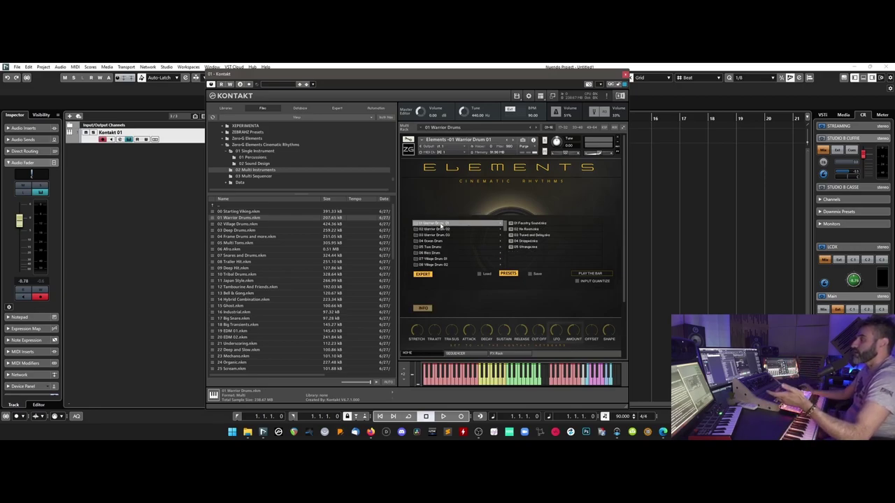
{"action": "scroll", "coordinate": [523, 238], "scroll_direction": "down", "scroll_amount": 1}
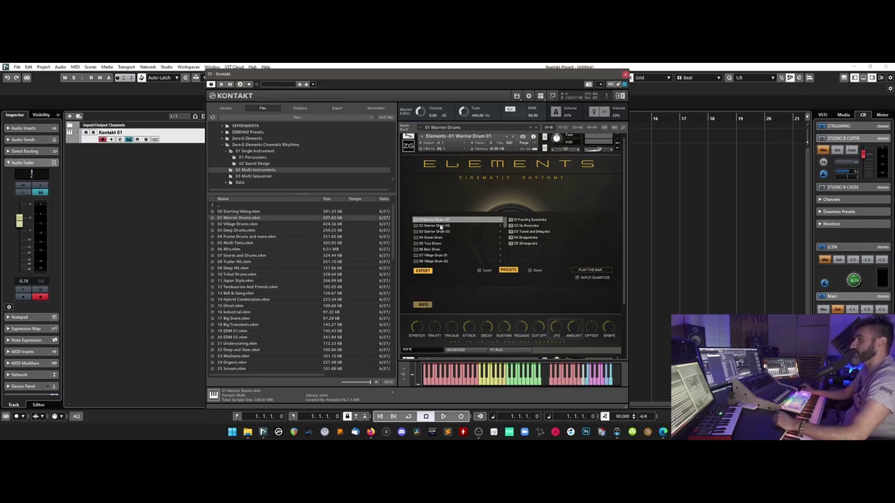
{"action": "scroll", "coordinate": [496, 226], "scroll_direction": "up", "scroll_amount": 1}
{"action": "scroll", "coordinate": [463, 152], "scroll_direction": "down", "scroll_amount": 1}
{"action": "scroll", "coordinate": [464, 142], "scroll_direction": "up", "scroll_amount": 1}
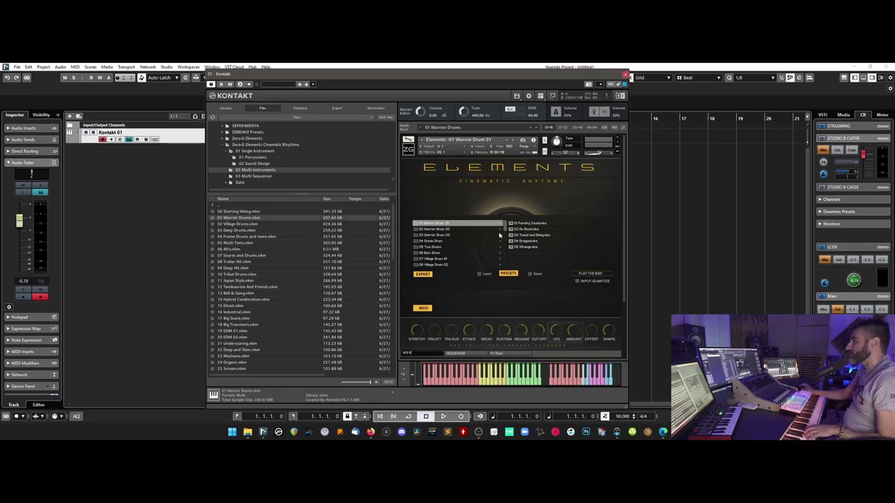
{"action": "left_click", "coordinate": [823, 310]}
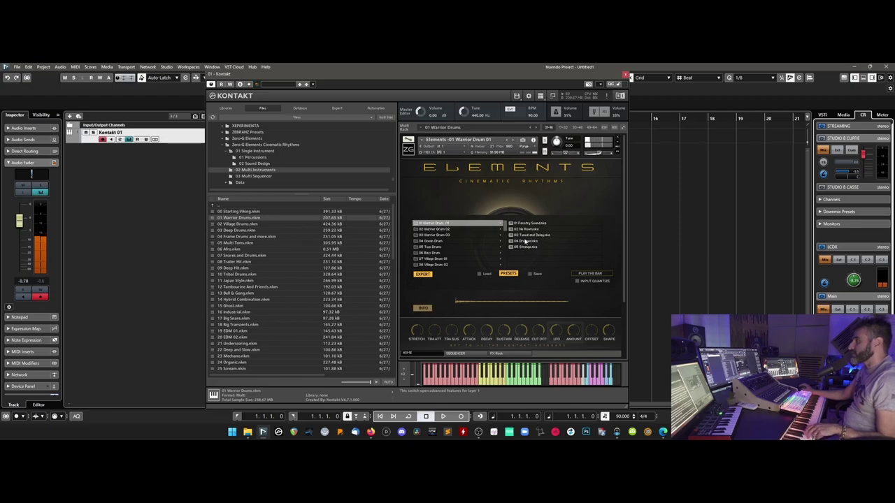
{"action": "left_click", "coordinate": [532, 244]}
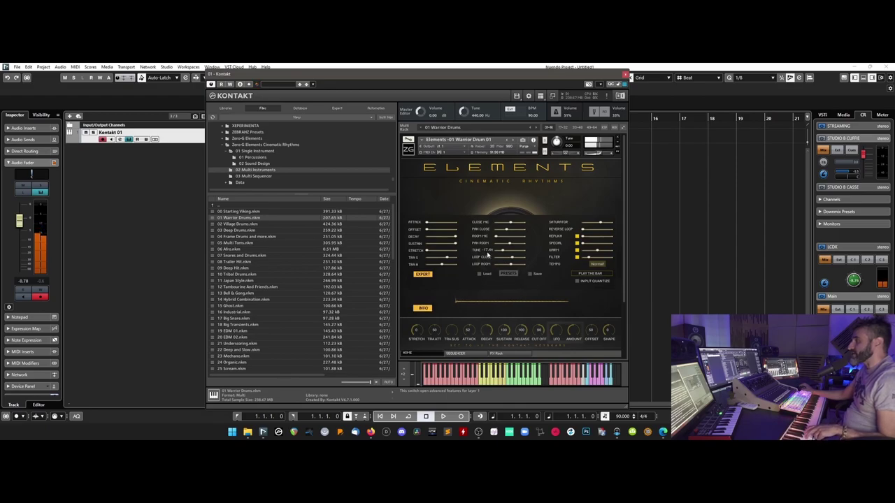
- Load the 05 Strange and 03 Tuned and Delay presets in turn from the 01 Warrior Drum 01 preset folder
{"action": "left_click", "coordinate": [509, 273]}
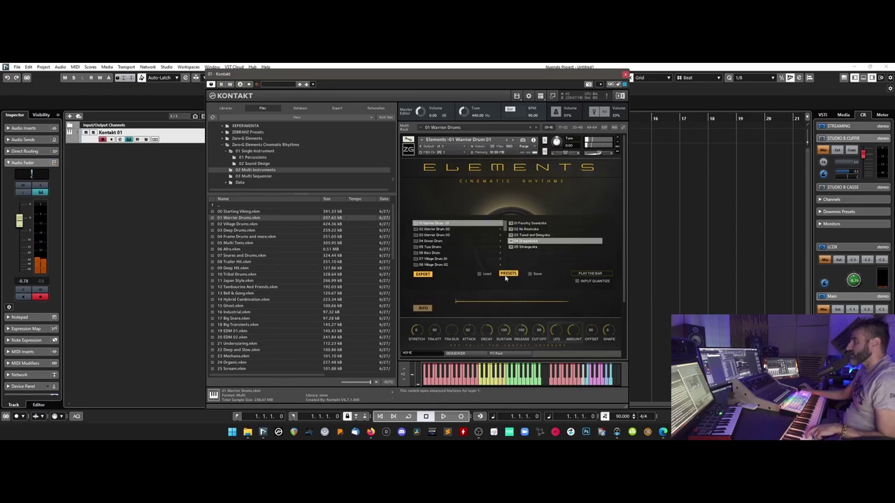
{"action": "left_click", "coordinate": [534, 248]}
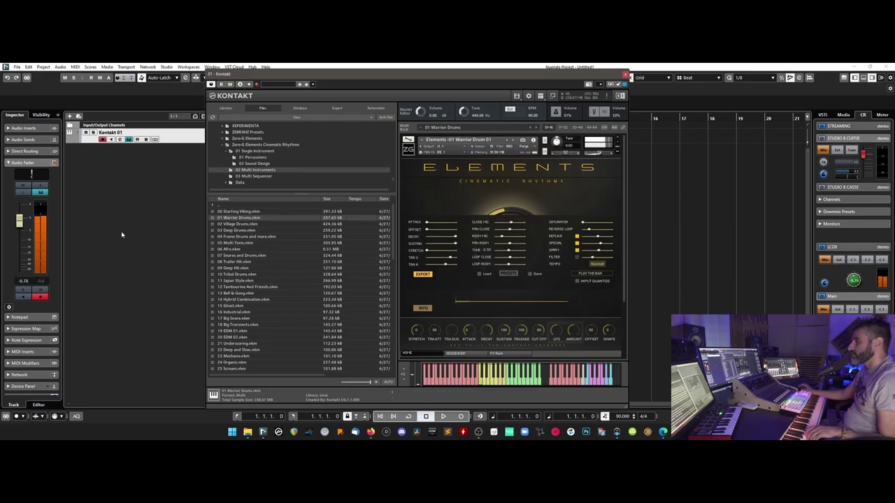
{"action": "left_click", "coordinate": [509, 274]}
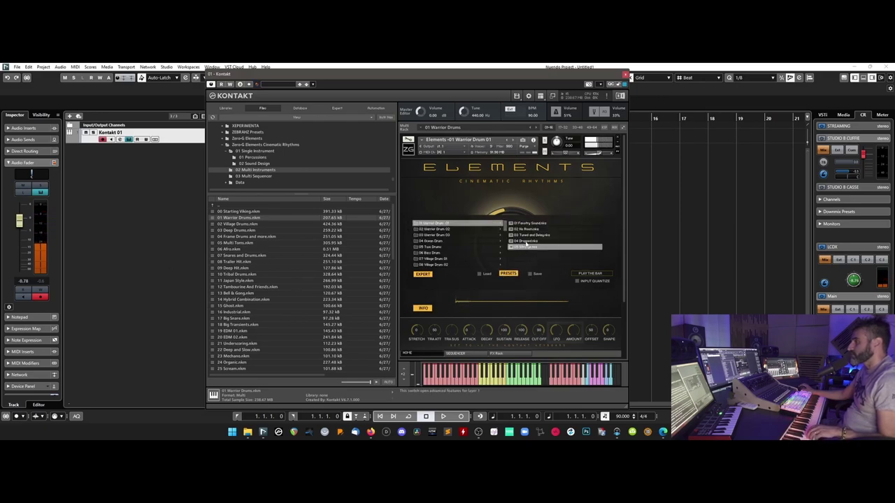
{"action": "left_click", "coordinate": [531, 236]}
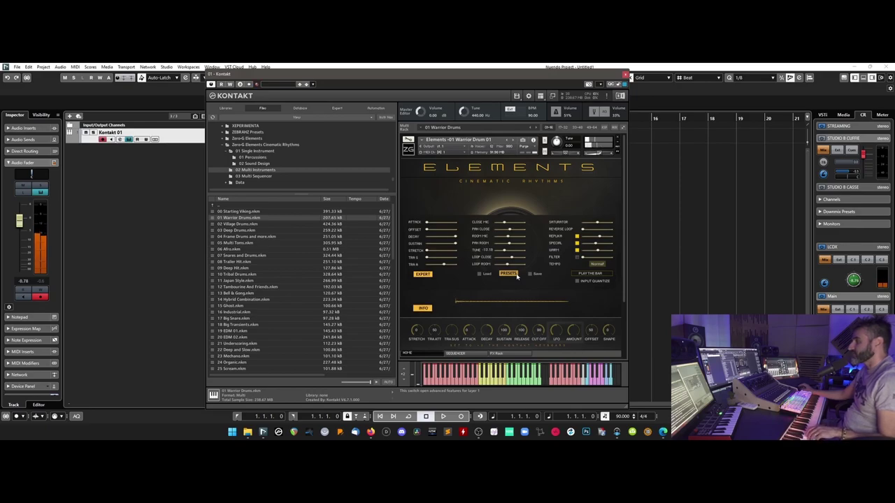
{"action": "left_click", "coordinate": [511, 274]}
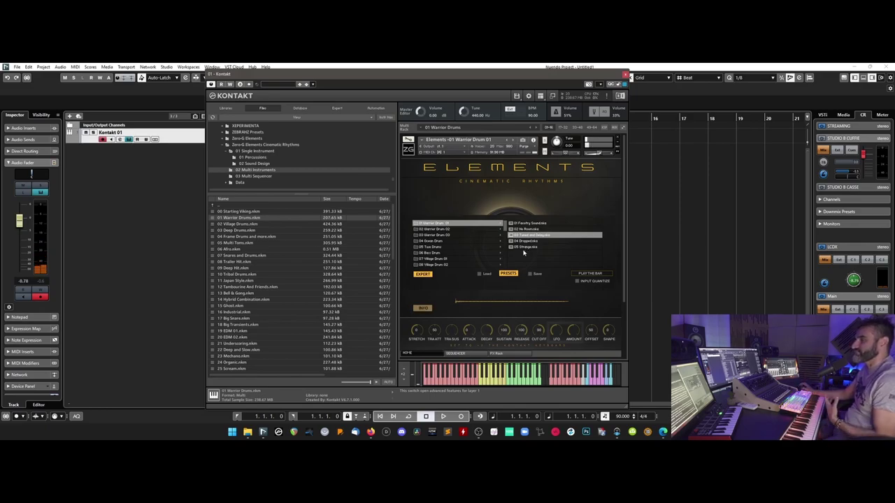
{"action": "left_click", "coordinate": [526, 247]}
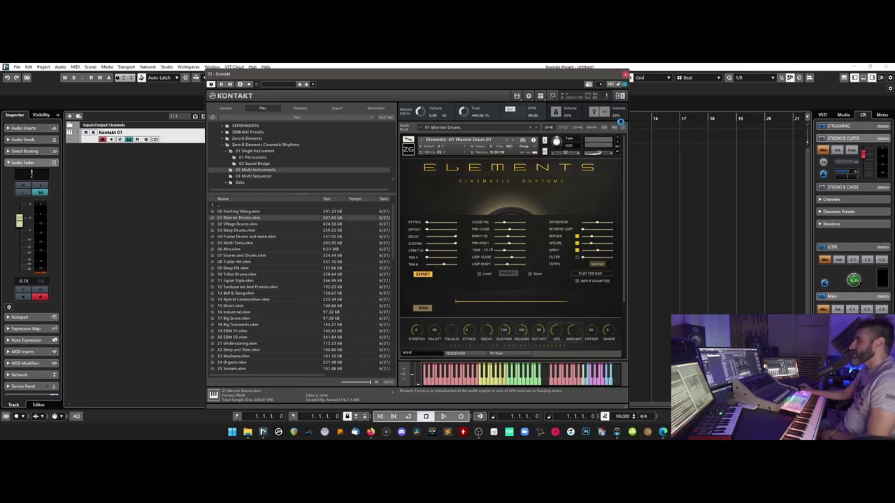
- Restart the Kontakt engine with Warrior Drum 01's Expert controls reopened, and show the 01 Percussions folder in the file browser
{"action": "left_click", "coordinate": [605, 97]}
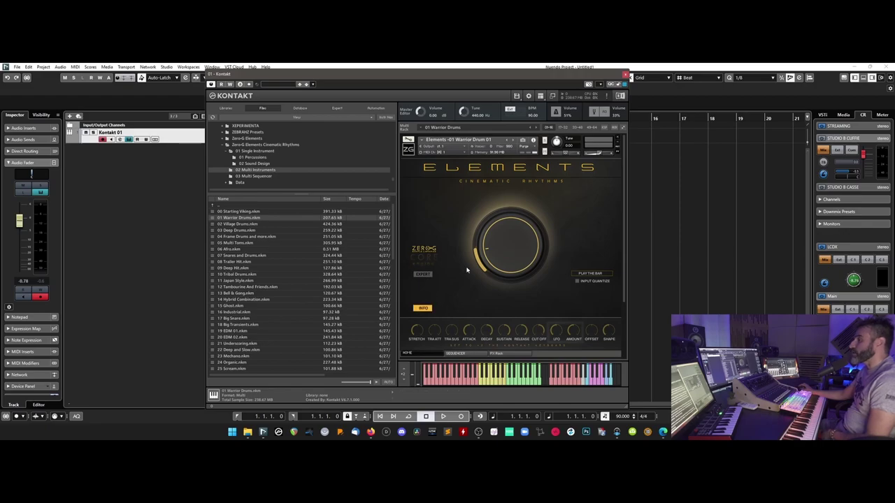
{"action": "left_click", "coordinate": [427, 274]}
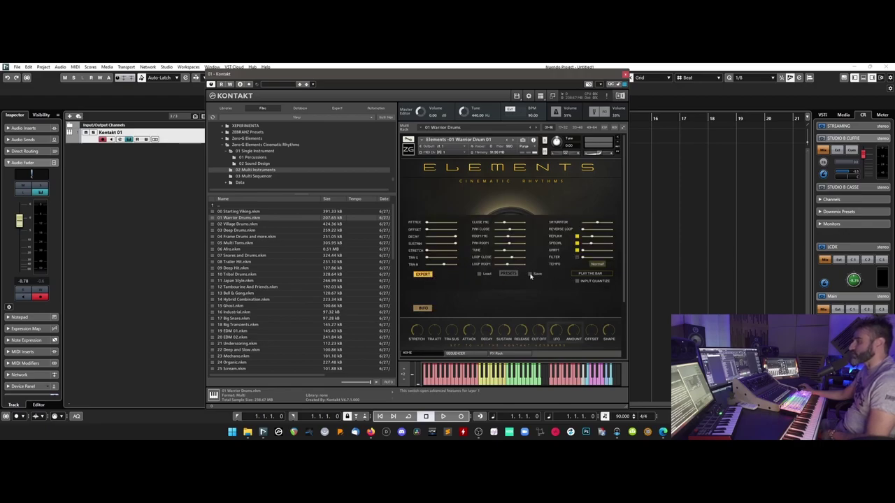
{"action": "left_click", "coordinate": [533, 276]}
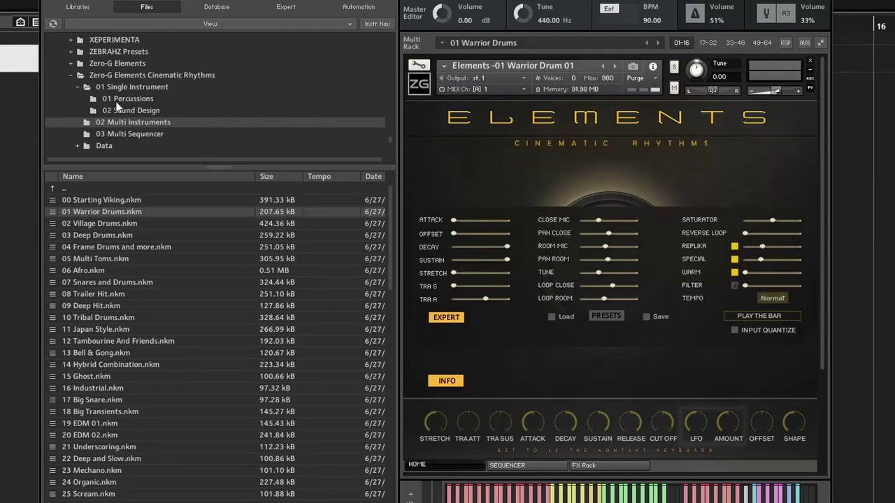
{"action": "left_click", "coordinate": [135, 102]}
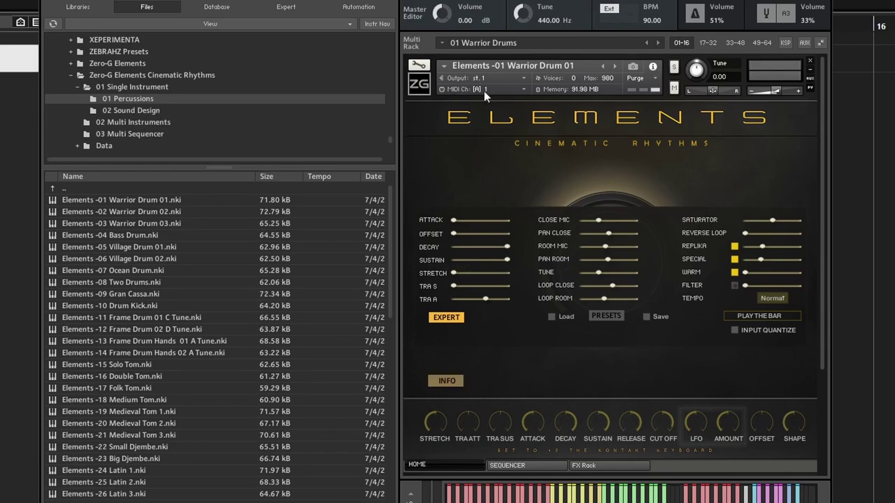
- Try to save Warrior Drum 01's current settings as preset fgfg in the 01 Warrior Drum 01 folder under Percussion Presets
{"action": "left_click", "coordinate": [646, 316]}
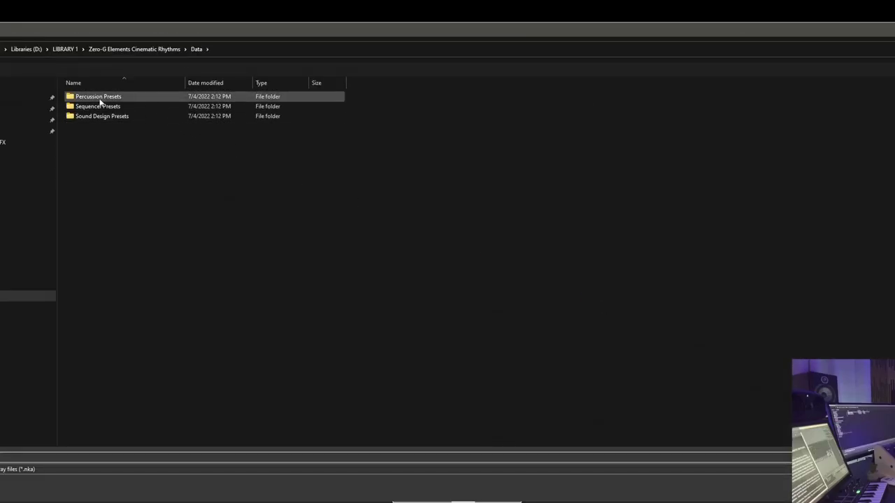
{"action": "double_click", "coordinate": [95, 98]}
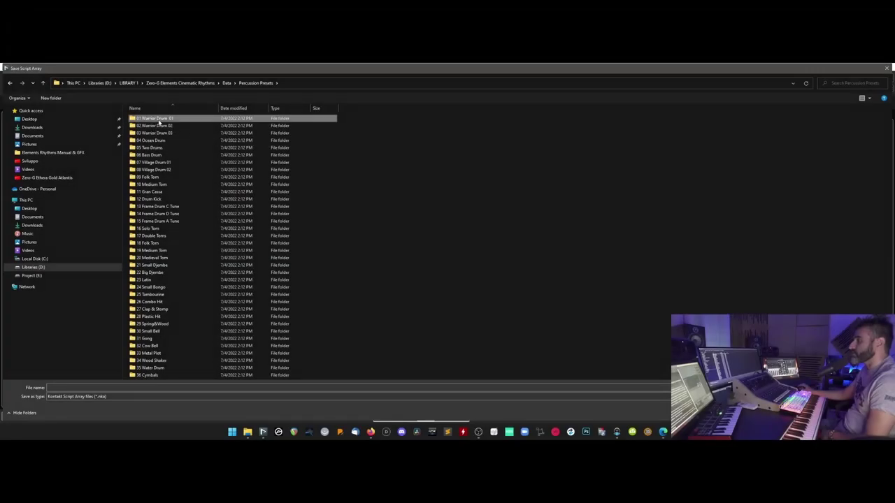
{"action": "double_click", "coordinate": [101, 97]}
{"action": "left_click", "coordinate": [115, 387]}
{"action": "type", "text": "fgfgl"}
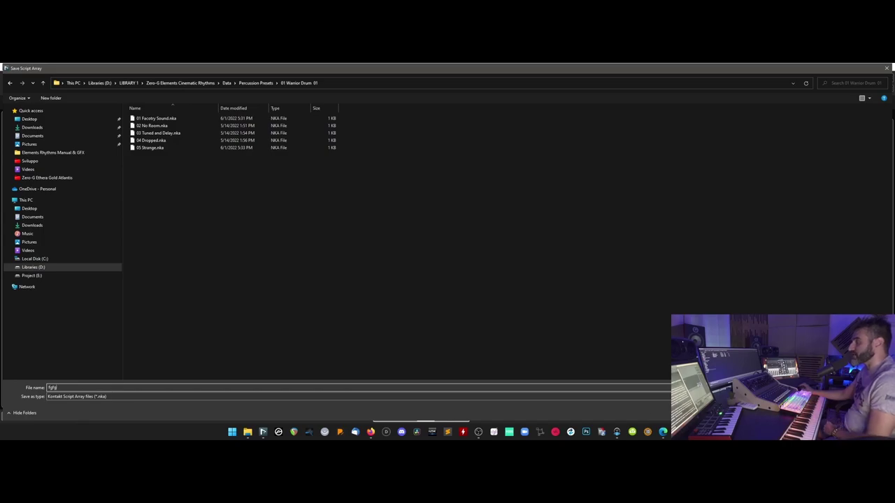
{"action": "key", "text": "BackSpace"}
{"action": "type", "text": "j"}
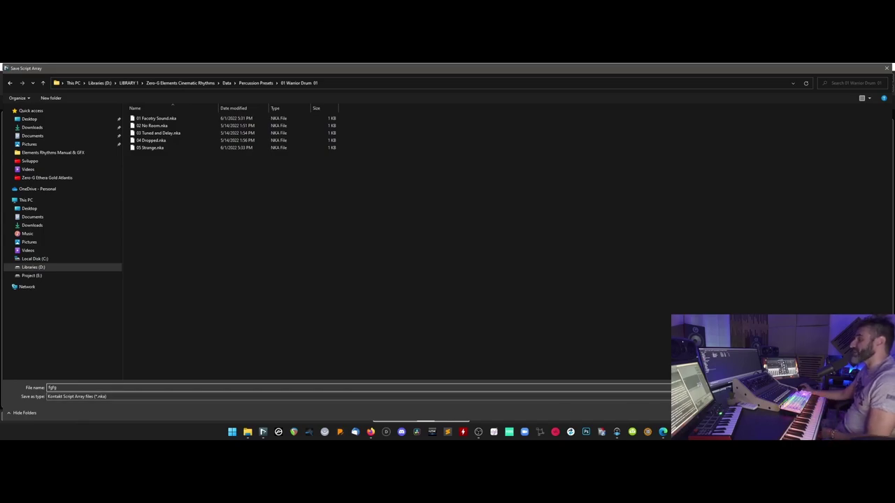
{"action": "key", "text": "Return"}
- Check the 01 Warrior Drum 01 preset folder in the preset browser before and after restarting the Kontakt engine
{"action": "left_click", "coordinate": [507, 275]}
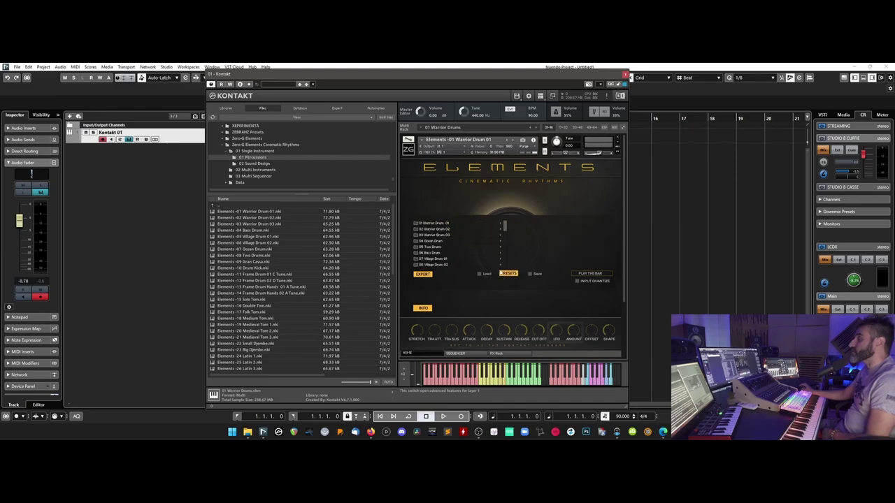
{"action": "left_click", "coordinate": [437, 225]}
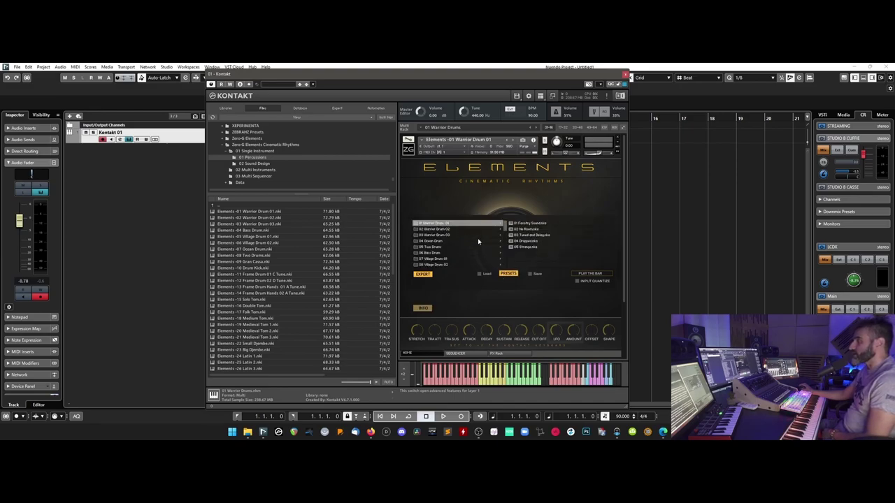
{"action": "left_click", "coordinate": [607, 99]}
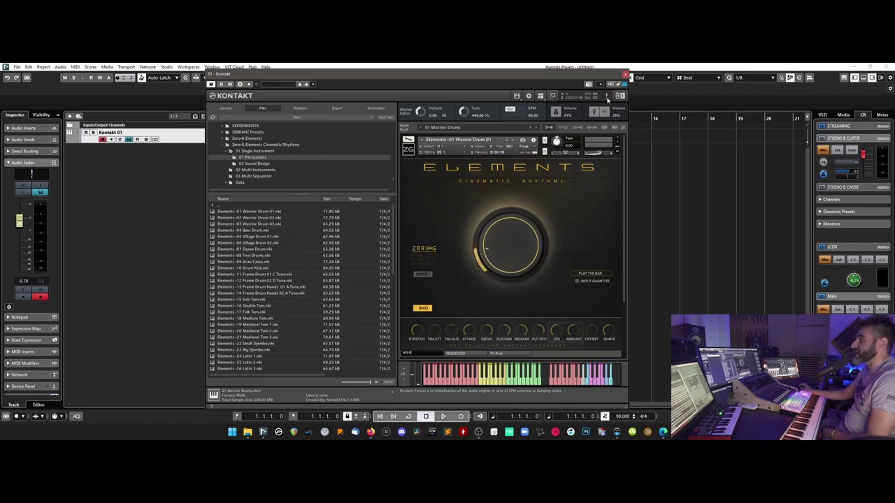
{"action": "left_click", "coordinate": [423, 274]}
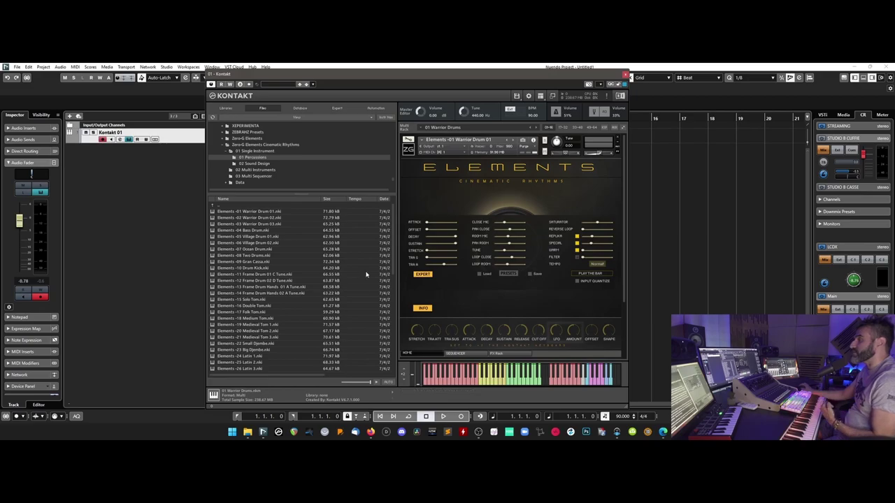
{"action": "left_click", "coordinate": [501, 274]}
{"action": "left_click", "coordinate": [442, 223]}
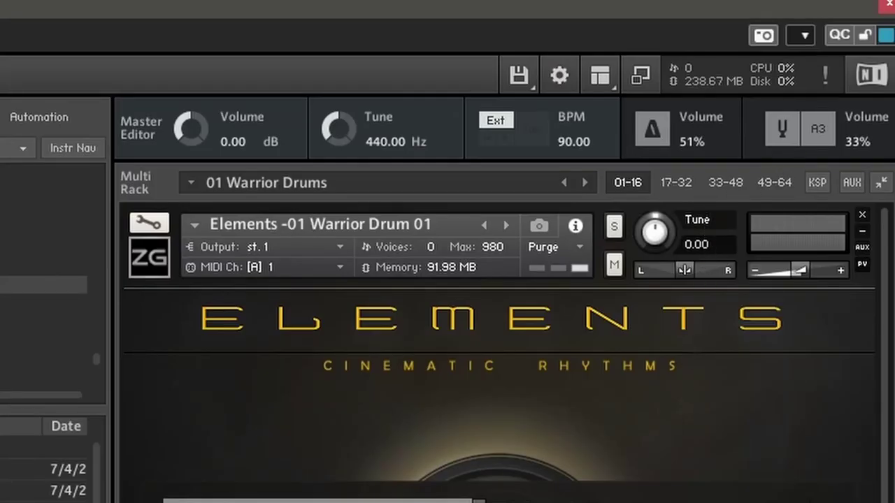
- Restart the engine again, view the Warrior Drum 01 presets, and close the preset browser and Expert controls
{"action": "left_click", "coordinate": [828, 74]}
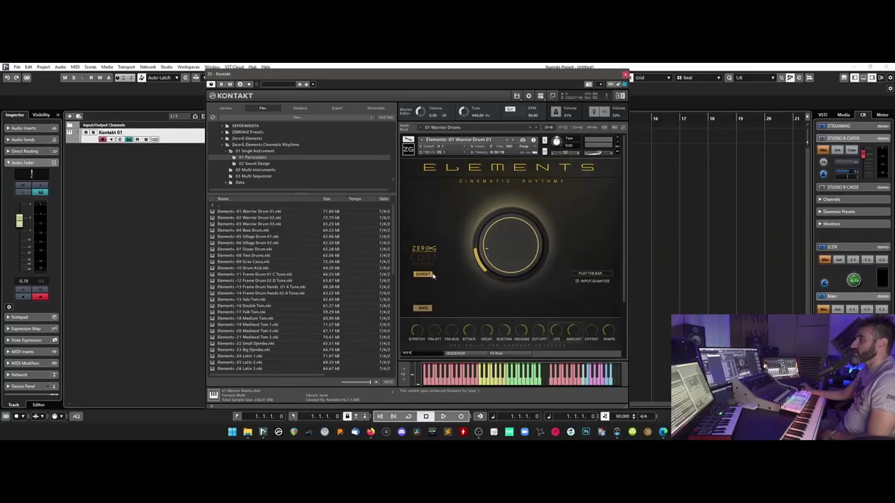
{"action": "left_click", "coordinate": [422, 275]}
{"action": "left_click", "coordinate": [508, 274]}
{"action": "mouse_move", "coordinate": [448, 224]}
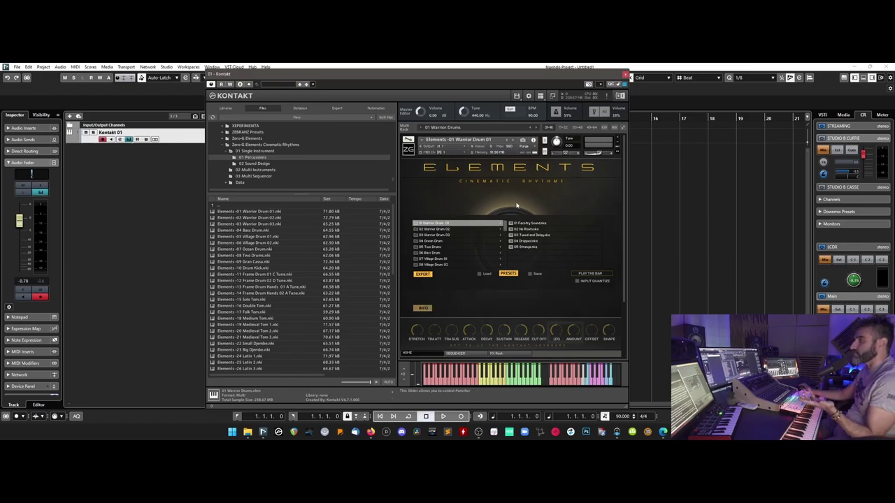
{"action": "left_click", "coordinate": [507, 274]}
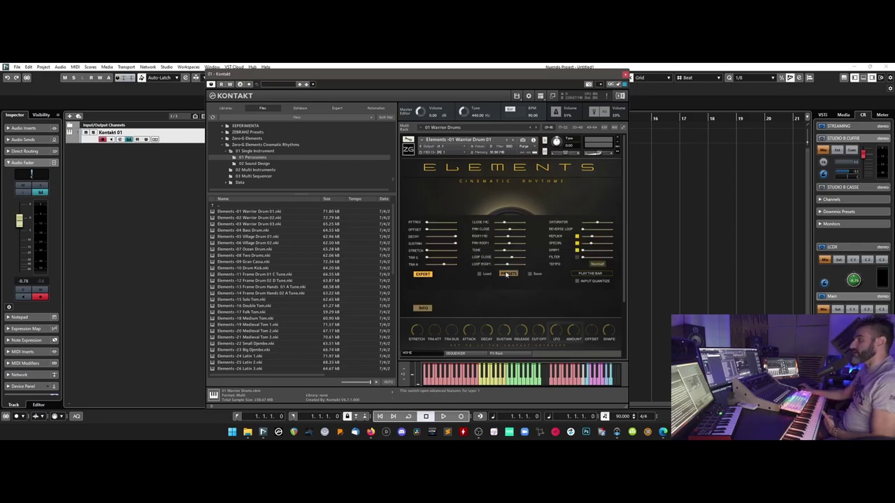
{"action": "left_click", "coordinate": [423, 275]}
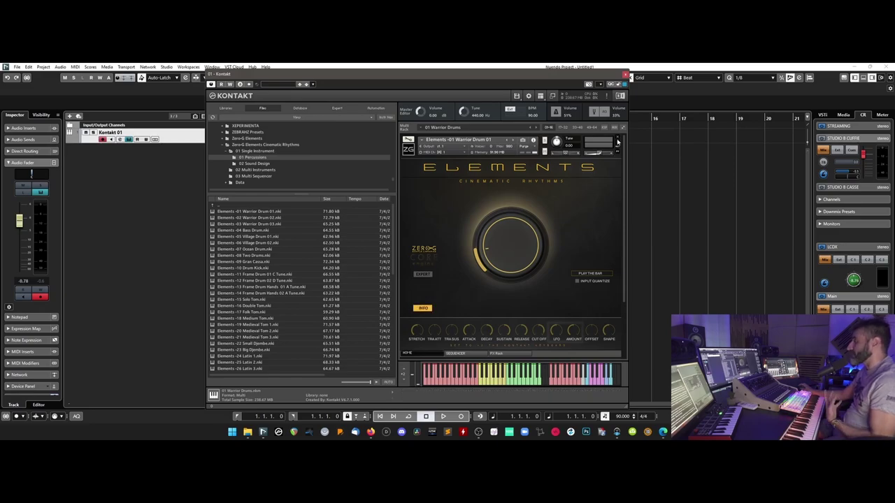
- View Warrior Drum 01's Sequencer and FX Rack pages and return to its Home page
{"action": "left_click", "coordinate": [459, 354]}
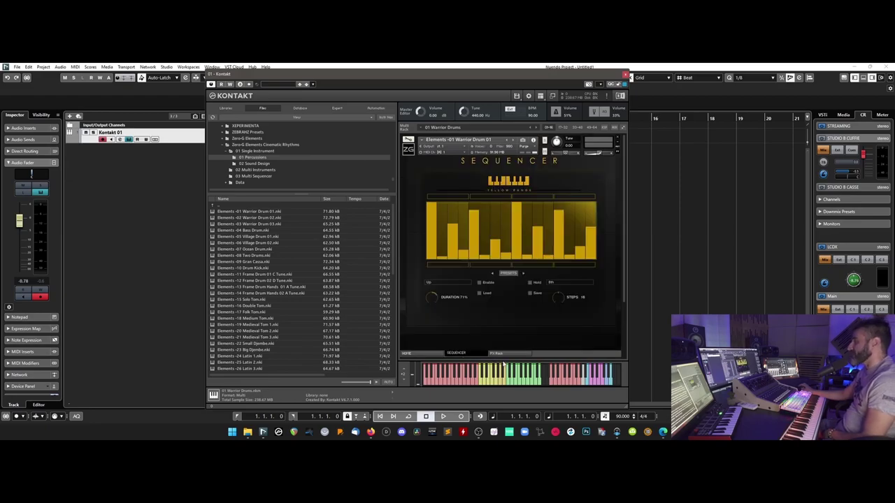
{"action": "left_click", "coordinate": [496, 353]}
{"action": "left_click", "coordinate": [407, 354]}
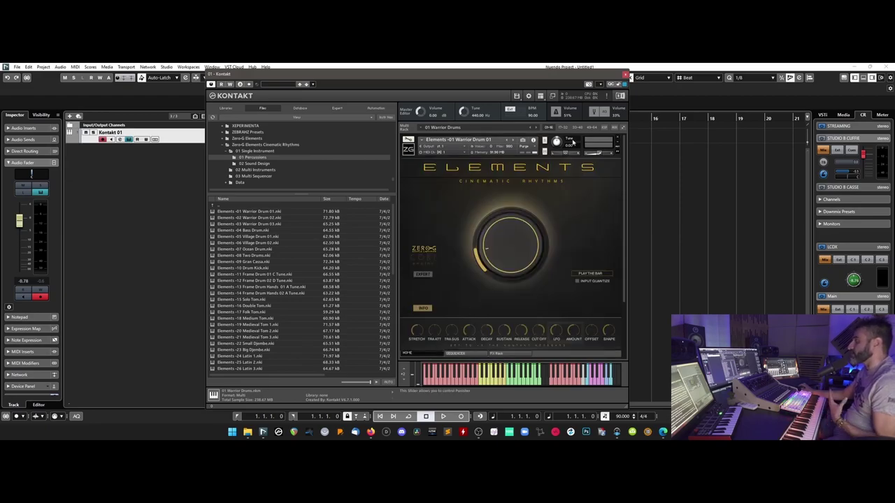
- Remove all three Warrior Drum instruments from the multi rack without saving their changes
{"action": "left_click", "coordinate": [618, 140]}
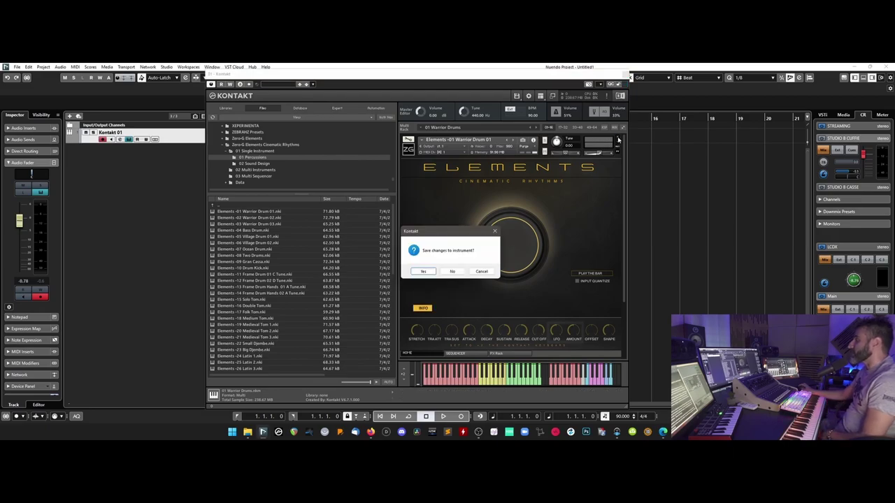
{"action": "left_click", "coordinate": [452, 271]}
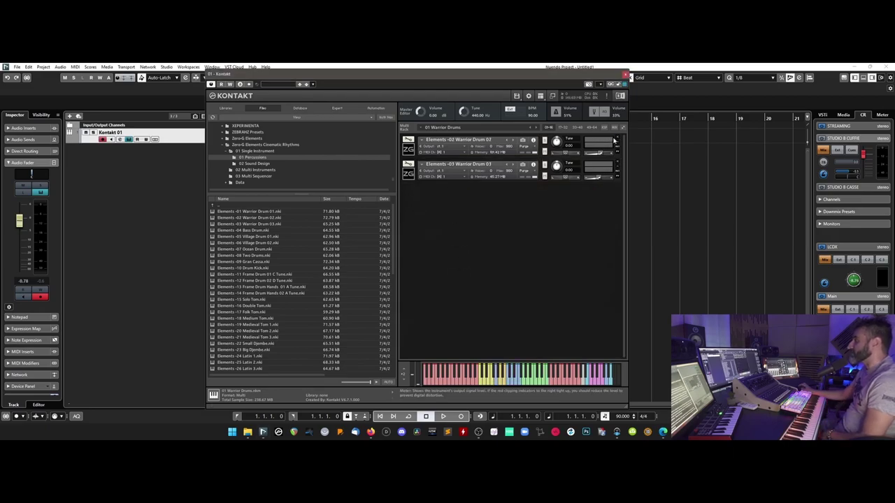
{"action": "left_click", "coordinate": [617, 140]}
{"action": "left_click", "coordinate": [456, 272]}
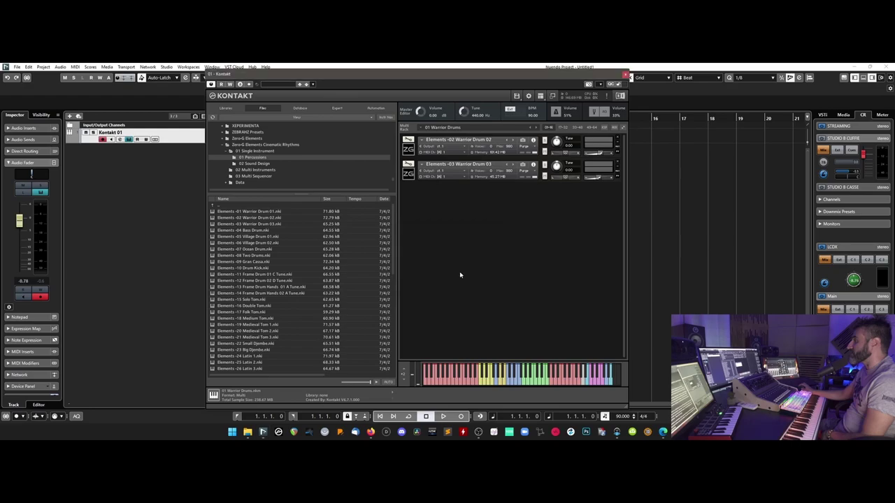
{"action": "left_click", "coordinate": [617, 139]}
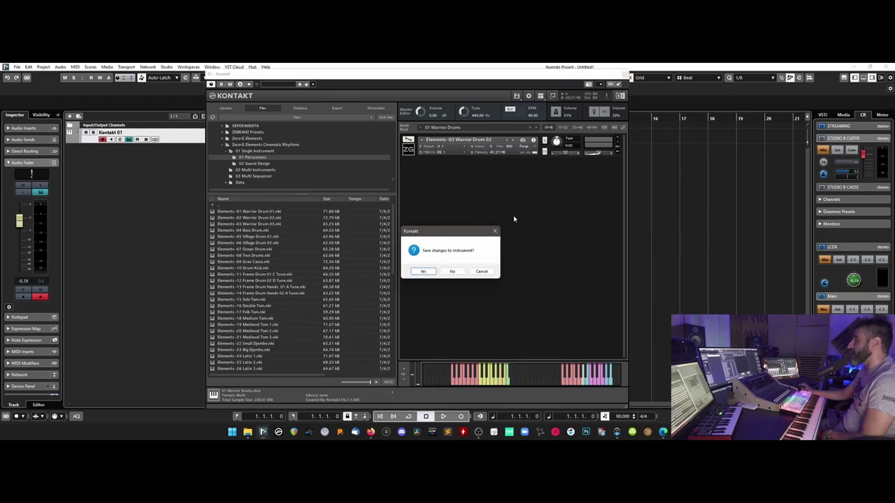
{"action": "left_click", "coordinate": [454, 273]}
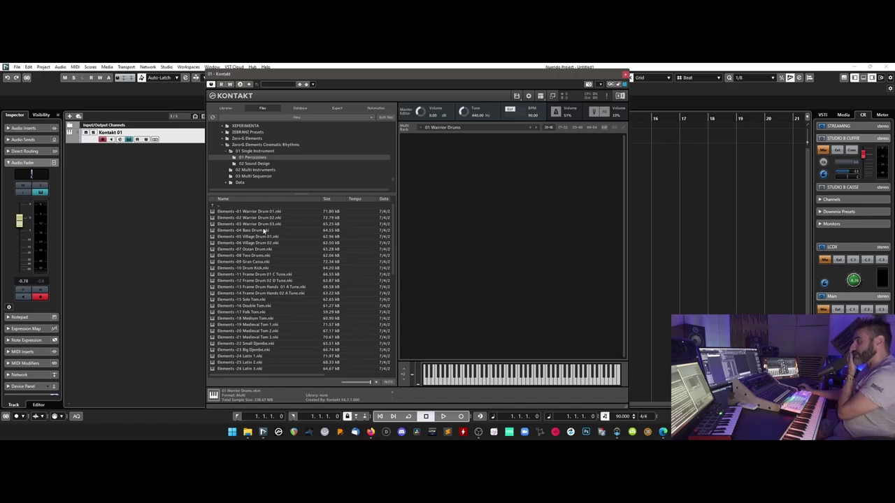
- Browse the 02 Sound Design folder and load the 02 Sequence Warrior Drums multi from 03 Multi Sequencer
{"action": "left_click", "coordinate": [267, 164]}
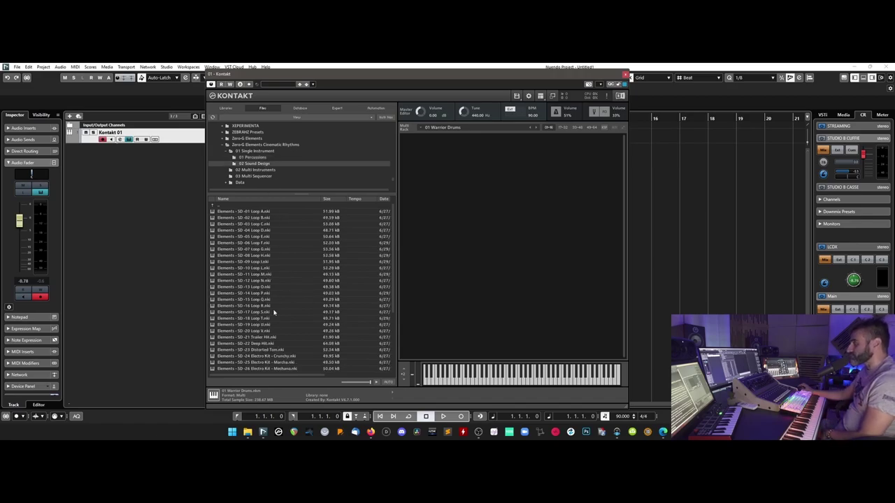
{"action": "left_click", "coordinate": [254, 177]}
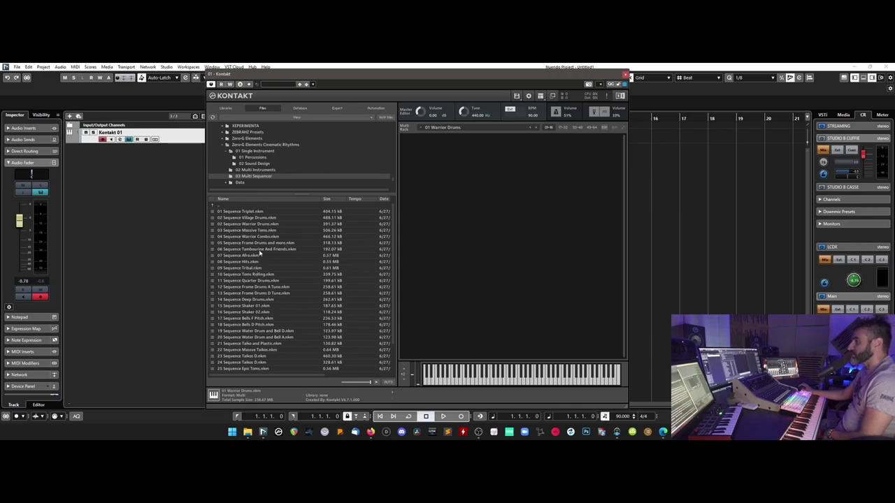
{"action": "double_click", "coordinate": [267, 224]}
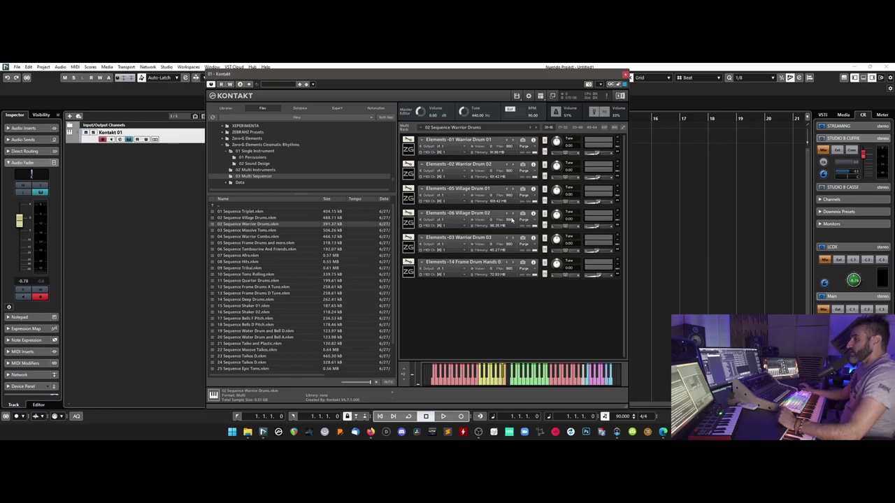
- Move the Kontakt window slightly over the project while keeping the sequence multi's instruments collapsed
{"action": "left_click_drag", "start_coordinate": [463, 70], "coordinate": [454, 70]}
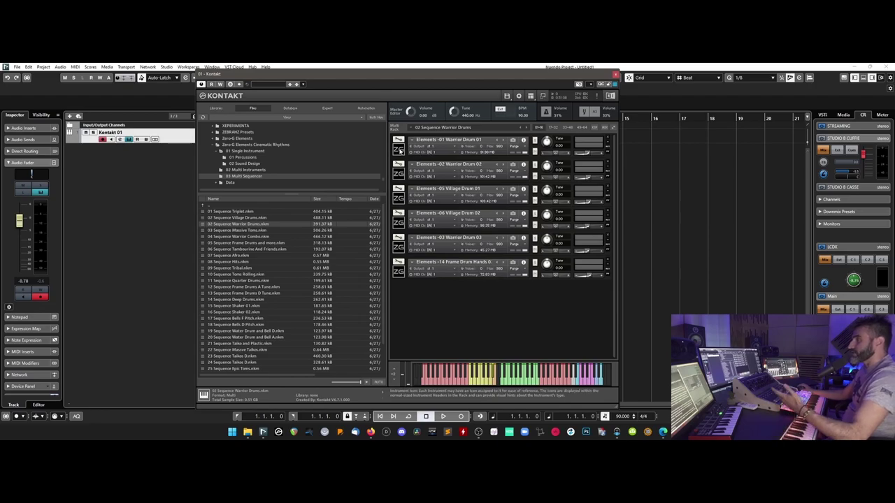
{"action": "left_click", "coordinate": [399, 151]}
{"action": "left_click", "coordinate": [400, 152]}
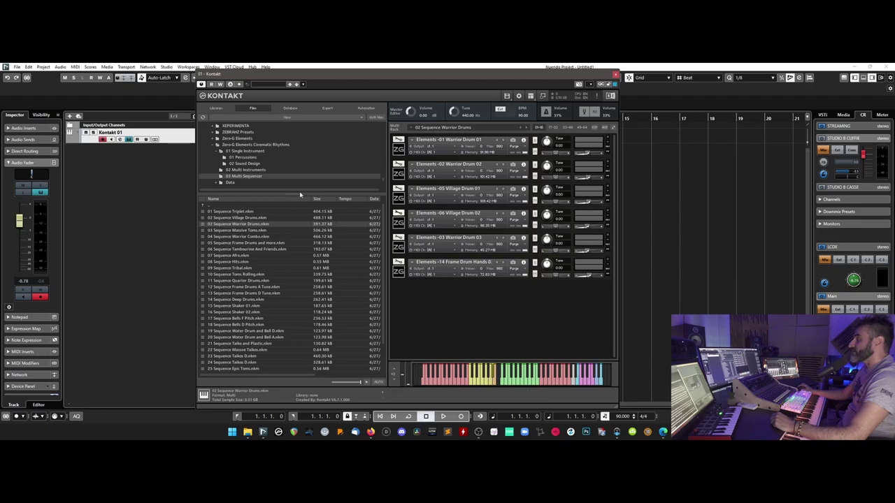
- Expand Elements-01 Warrior Drum 01, view its Sequencer page, return to its Home page and collapse it
{"action": "left_click", "coordinate": [399, 145]}
{"action": "left_click", "coordinate": [445, 353]}
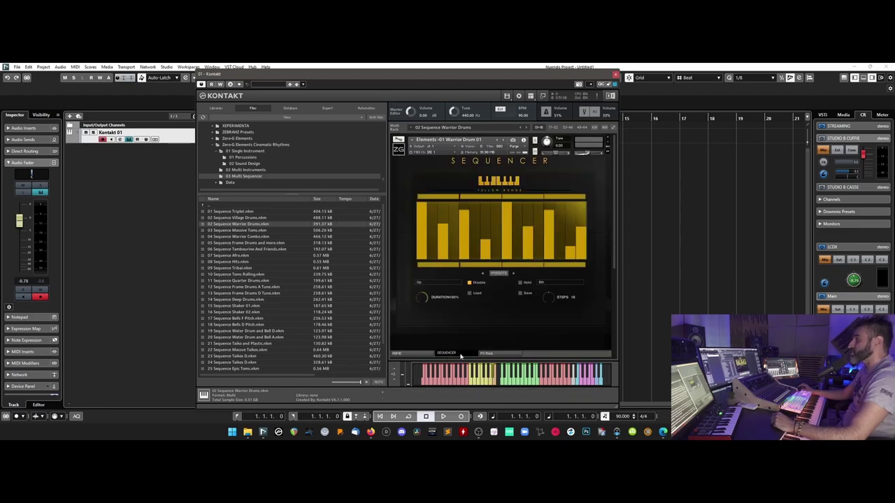
{"action": "left_click", "coordinate": [442, 190]}
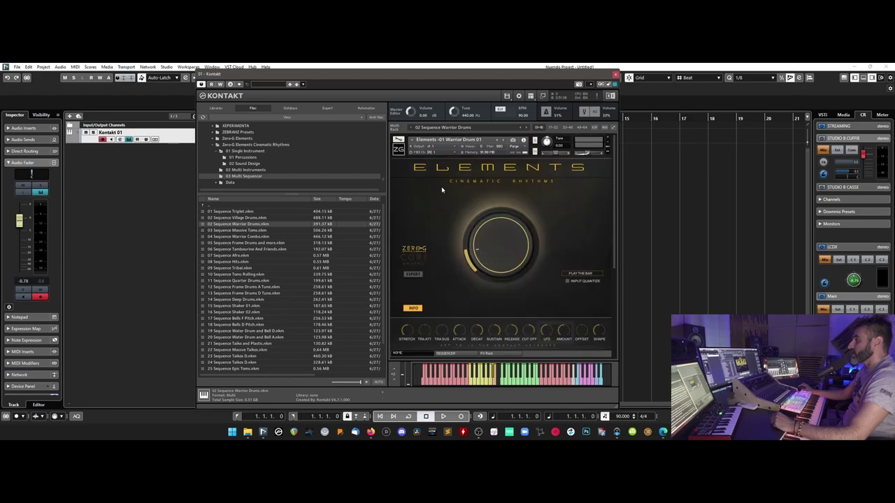
{"action": "left_click", "coordinate": [399, 145]}
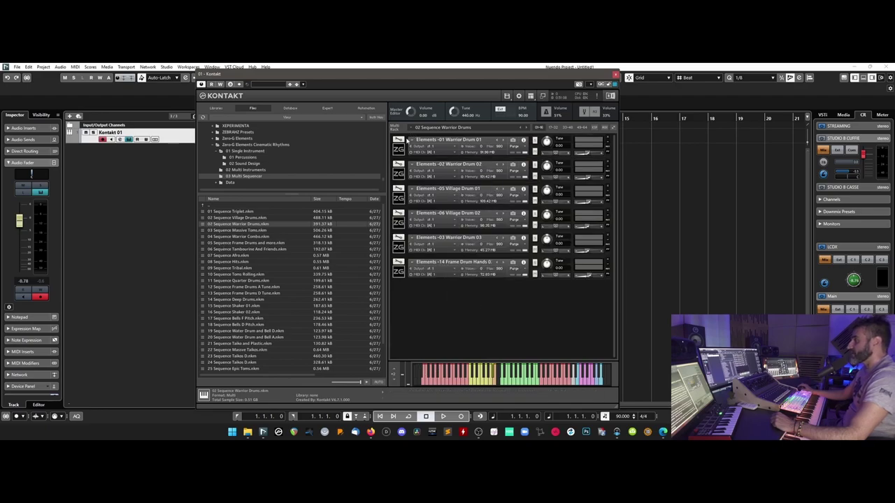
{"action": "left_click", "coordinate": [398, 145]}
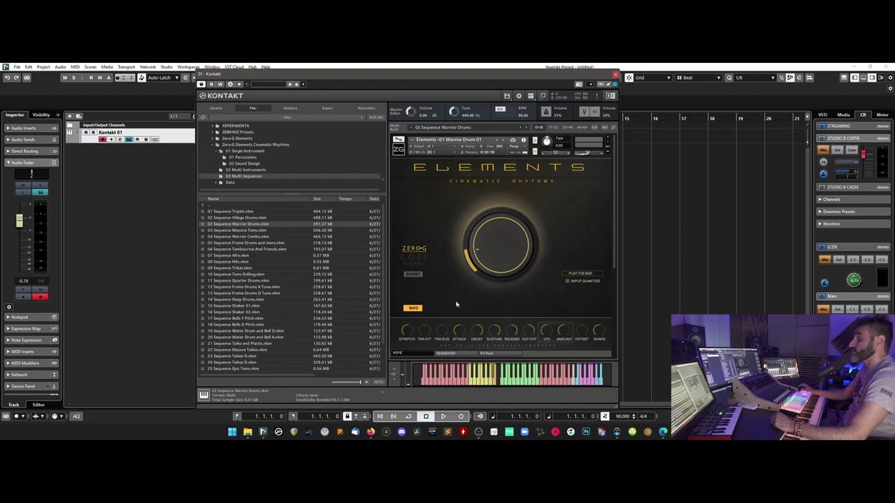
{"action": "left_click", "coordinate": [446, 353]}
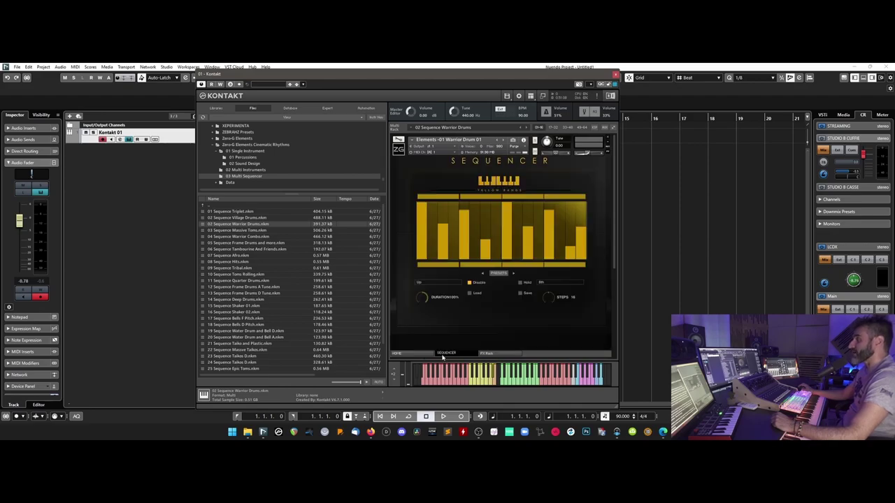
{"action": "left_click", "coordinate": [398, 353]}
{"action": "left_click", "coordinate": [399, 146]}
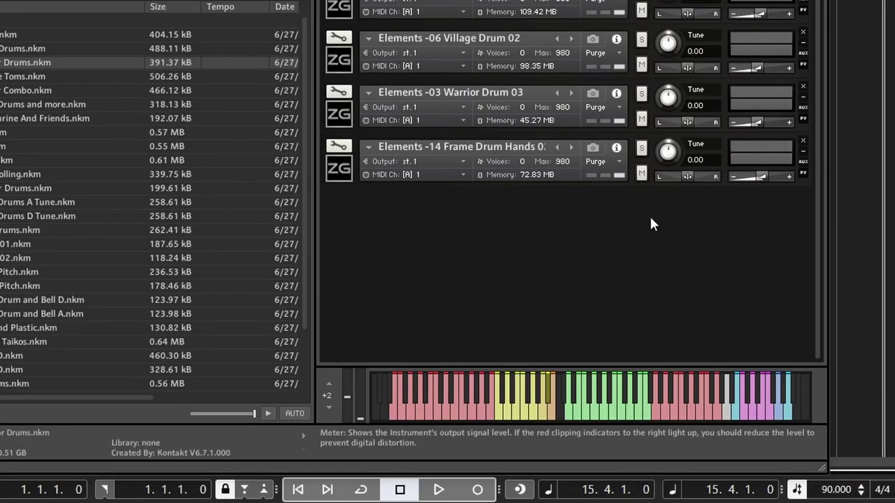
- Adjust the STUDIO B CUFFIE and STREAMING monitor levels while playing the sequence multi with the transport running, and stop playback
{"action": "left_click", "coordinate": [432, 484]}
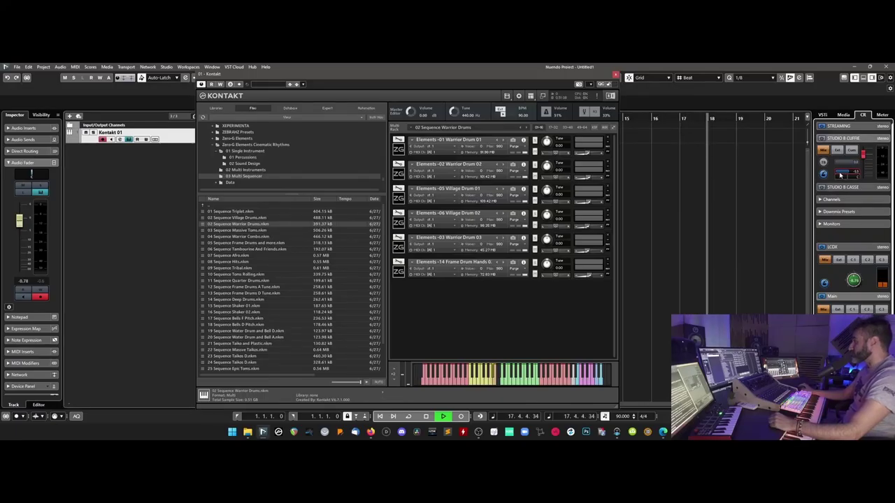
{"action": "left_click_drag", "start_coordinate": [840, 173], "coordinate": [845, 173]}
{"action": "left_click", "coordinate": [846, 127]}
{"action": "left_click_drag", "start_coordinate": [844, 162], "coordinate": [839, 162]}
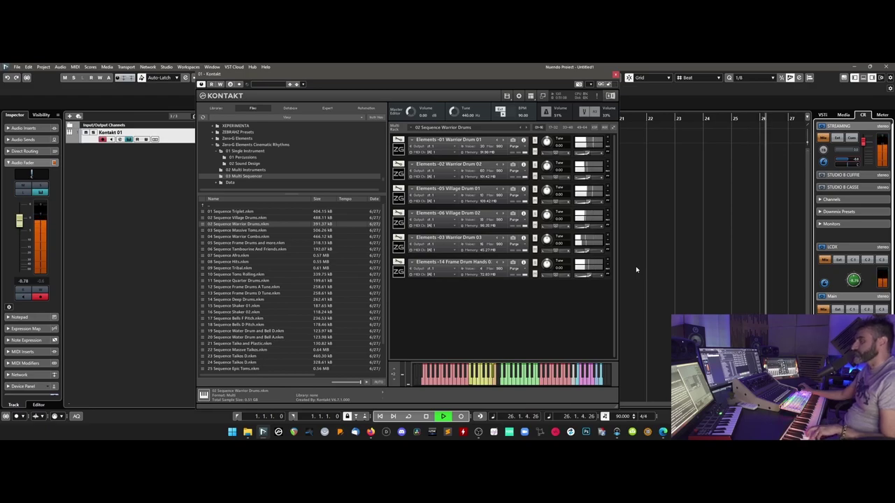
{"action": "key", "text": "space"}
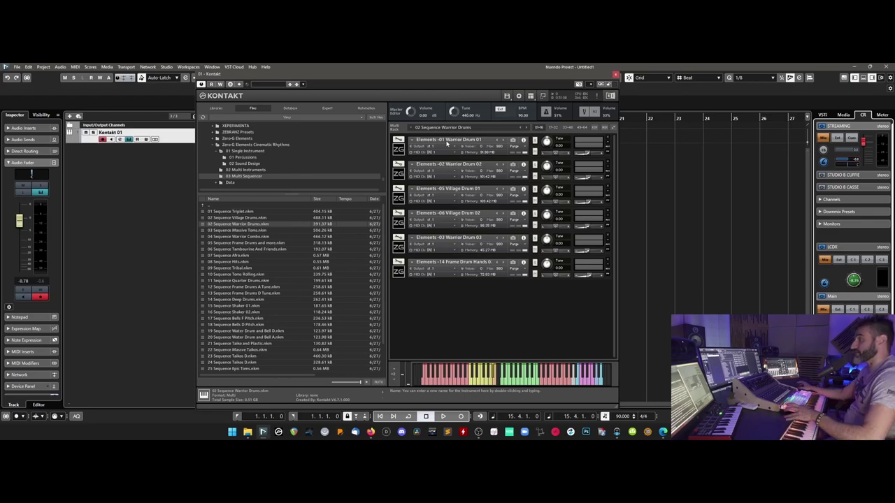
- Move the Kontakt window off the timeline, set the playhead to bar 17 and play and stop the project
{"action": "left_click_drag", "start_coordinate": [470, 76], "coordinate": [342, 81]}
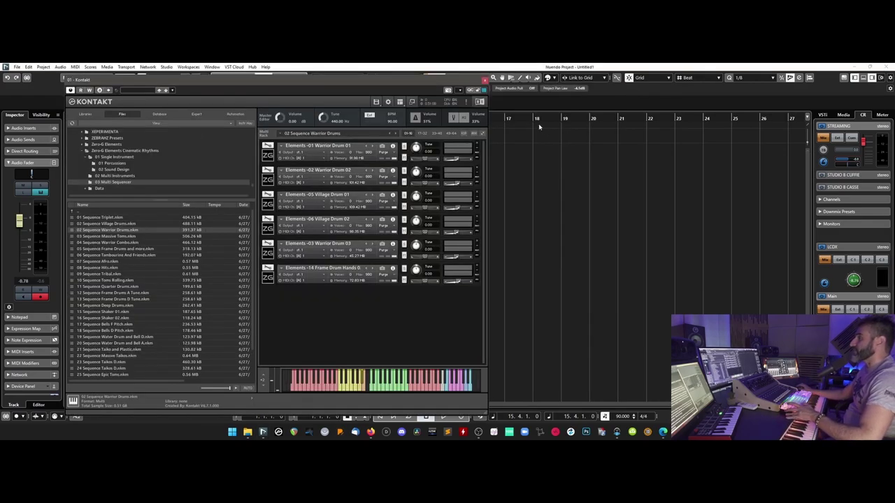
{"action": "left_click", "coordinate": [505, 119]}
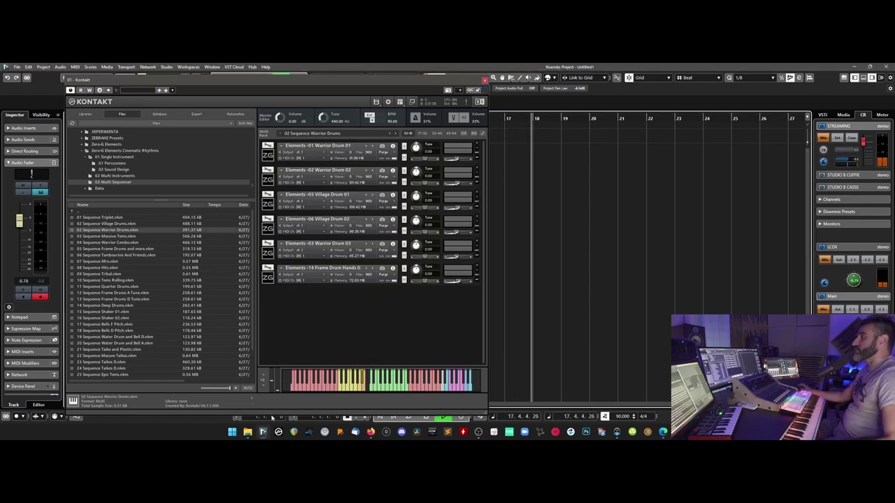
{"action": "key", "text": "space"}
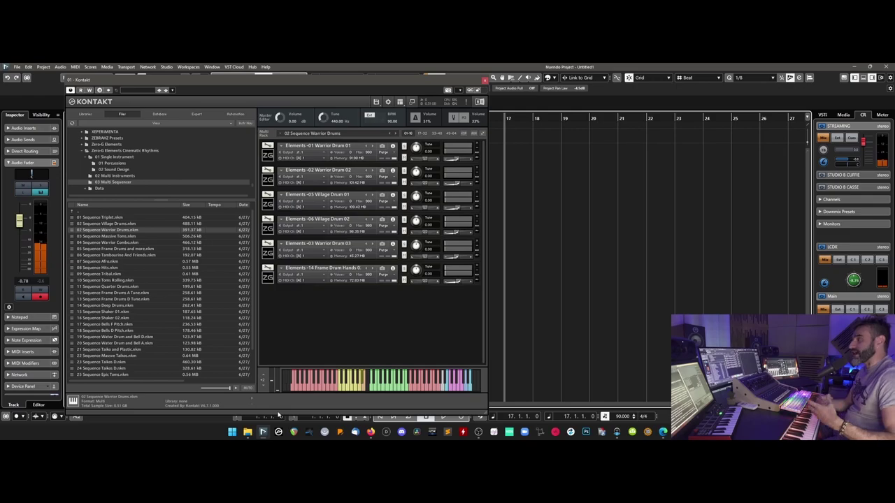
- Expand Warrior Drum 01's interface and audition the multi from bar 17 with Input Quantize off
{"action": "left_click", "coordinate": [274, 155]}
{"action": "left_click", "coordinate": [269, 155]}
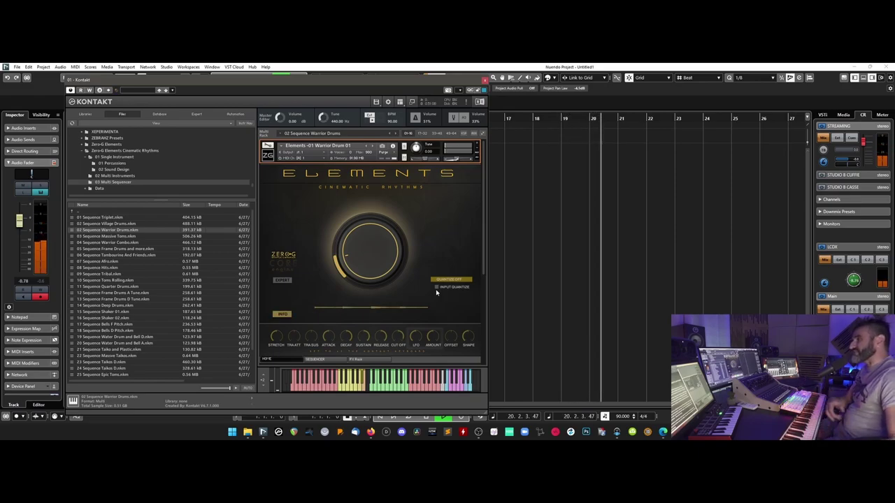
{"action": "key", "text": "space"}
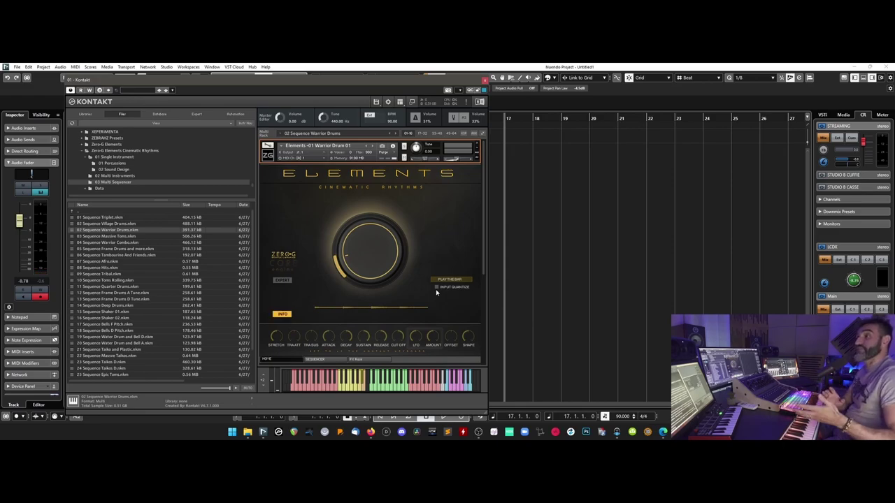
{"action": "key", "text": "space"}
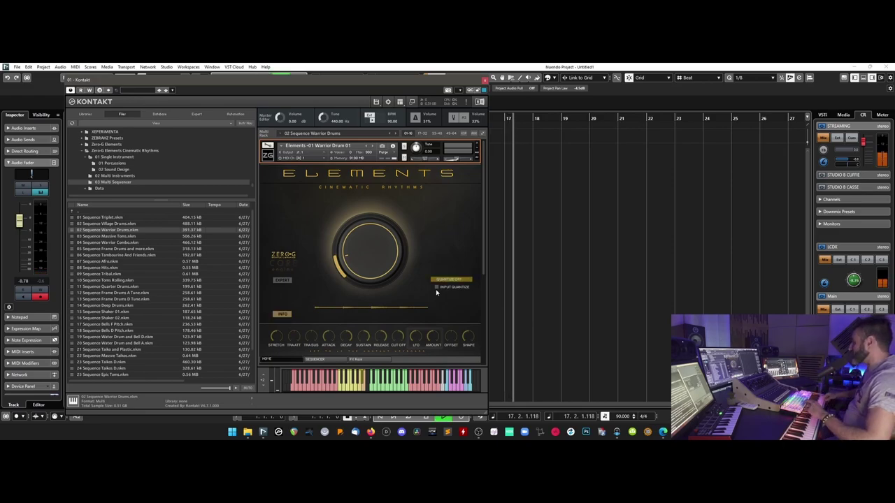
- Enable Input Quantize on Warrior Drum 01 and play the multi against the running transport twice from bar 17
{"action": "left_click", "coordinate": [436, 289]}
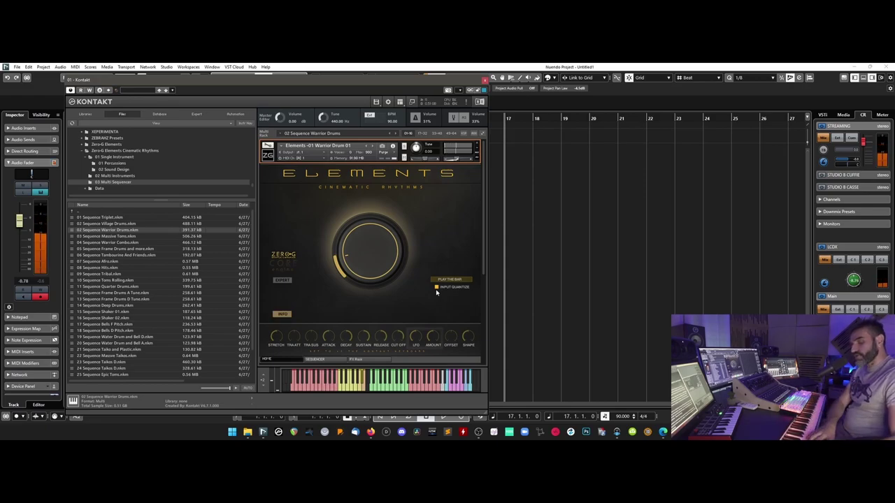
{"action": "key", "text": "space"}
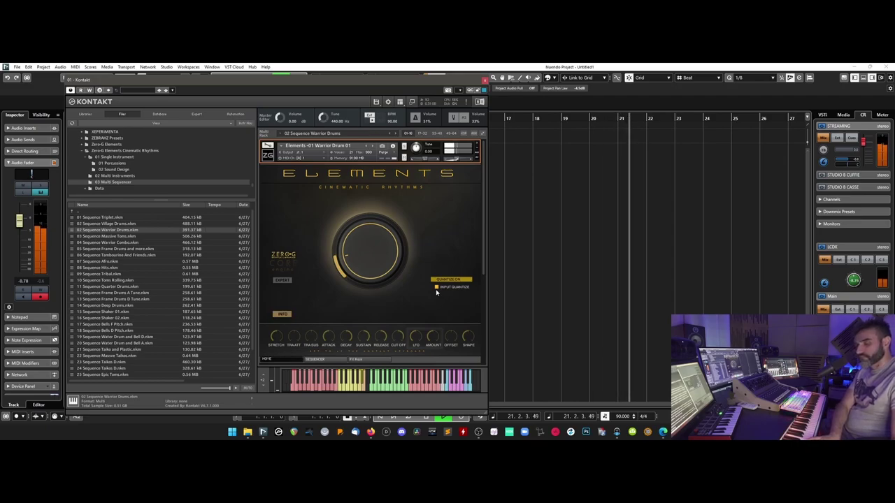
{"action": "key", "text": "space"}
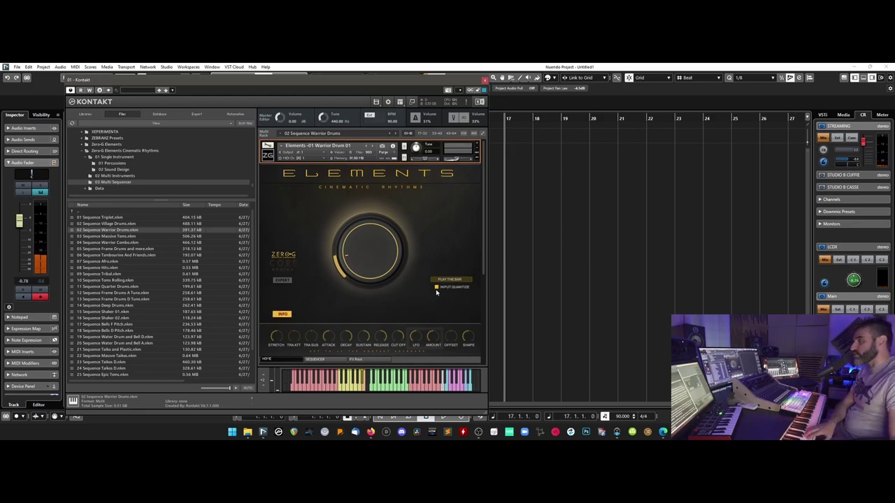
{"action": "key", "text": "space"}
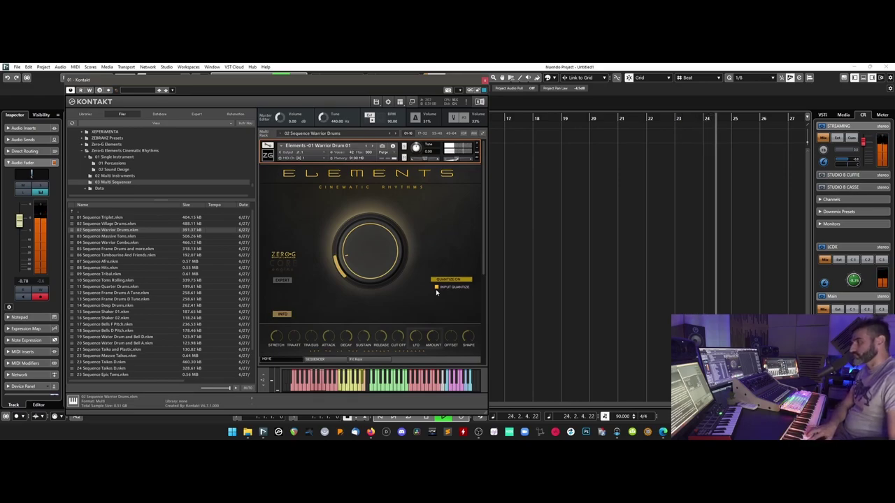
{"action": "key", "text": "space"}
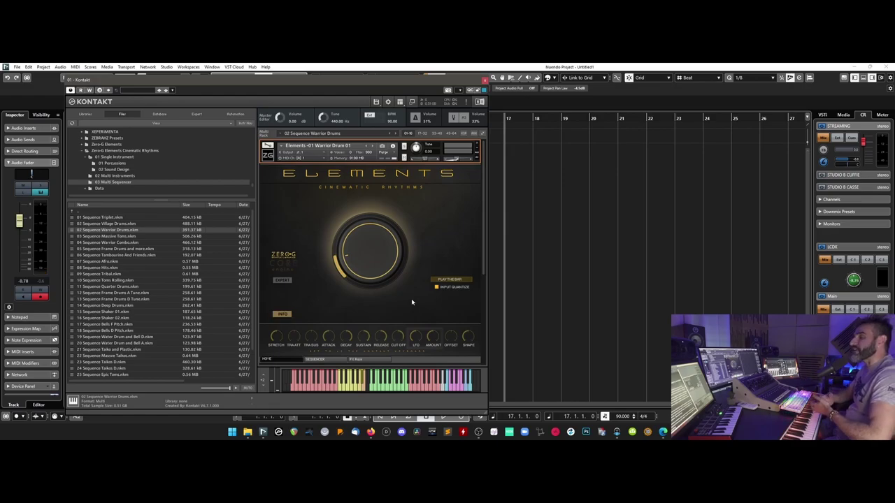
- Move the Kontakt window aside with Warrior Drum 01 expanded and enlarge the Kontakt 01 track's height
{"action": "left_click", "coordinate": [267, 157]}
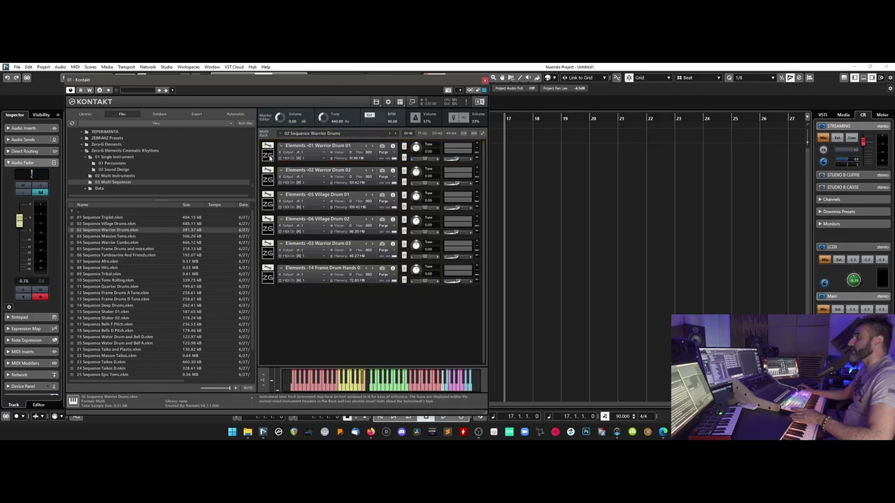
{"action": "left_click", "coordinate": [270, 157]}
{"action": "left_click_drag", "start_coordinate": [242, 79], "coordinate": [765, 100]}
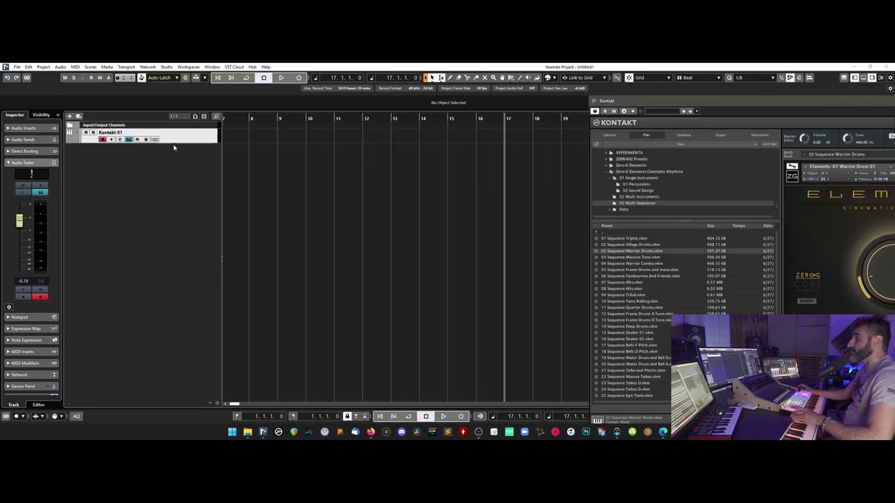
{"action": "left_click_drag", "start_coordinate": [174, 144], "coordinate": [159, 233]}
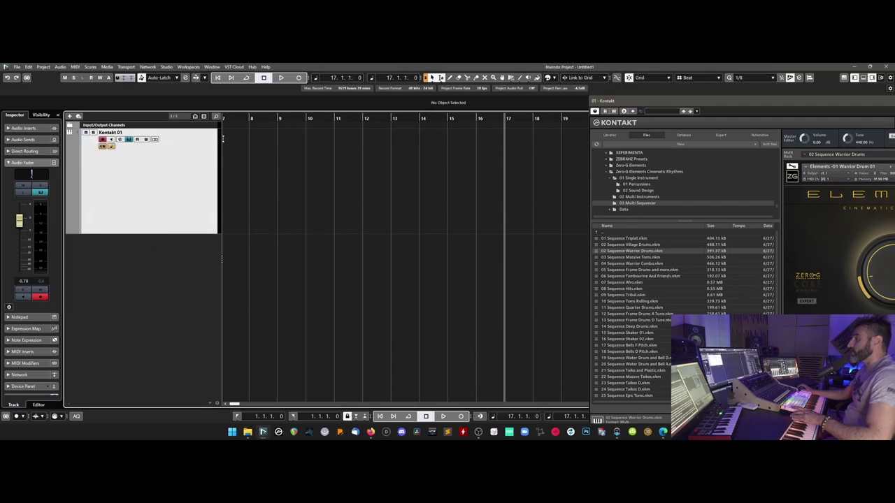
- Record a MIDI part of the sequence multi on the Kontakt 01 track, starting at bar 2
{"action": "left_click_drag", "start_coordinate": [234, 404], "coordinate": [229, 407]}
{"action": "left_click", "coordinate": [258, 114]}
{"action": "key", "text": "space"}
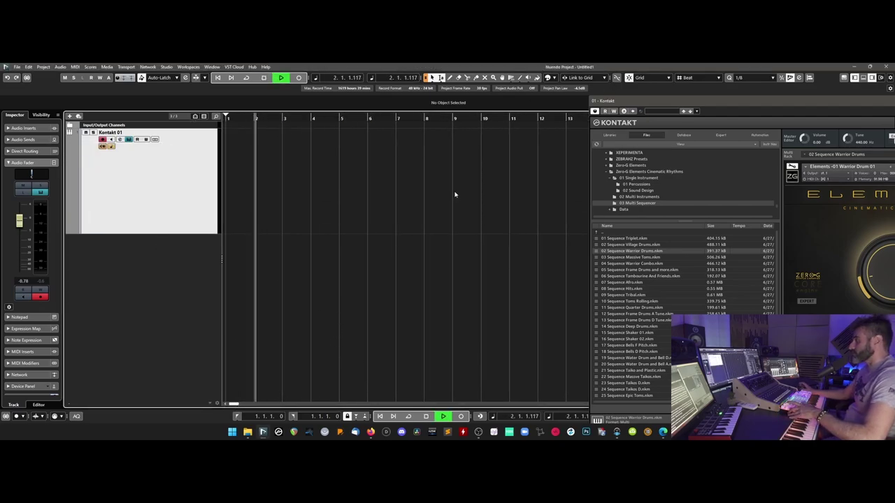
{"action": "key", "text": "KP_Multiply"}
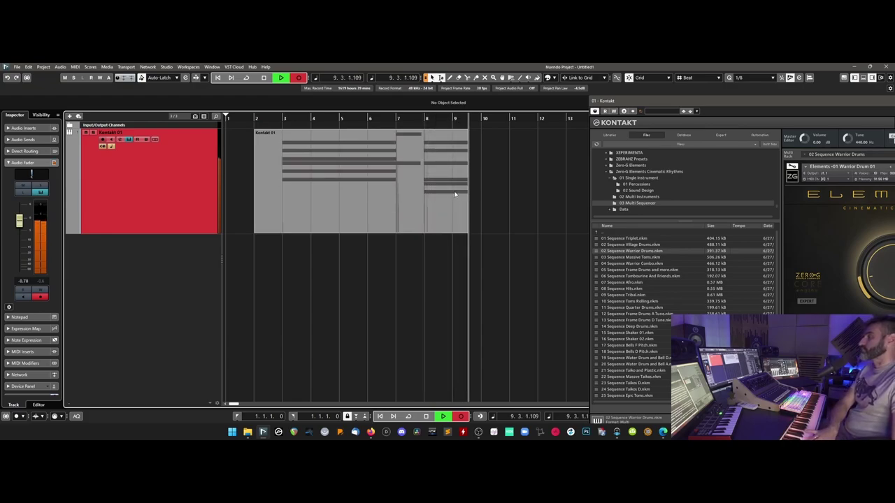
{"action": "key", "text": "space"}
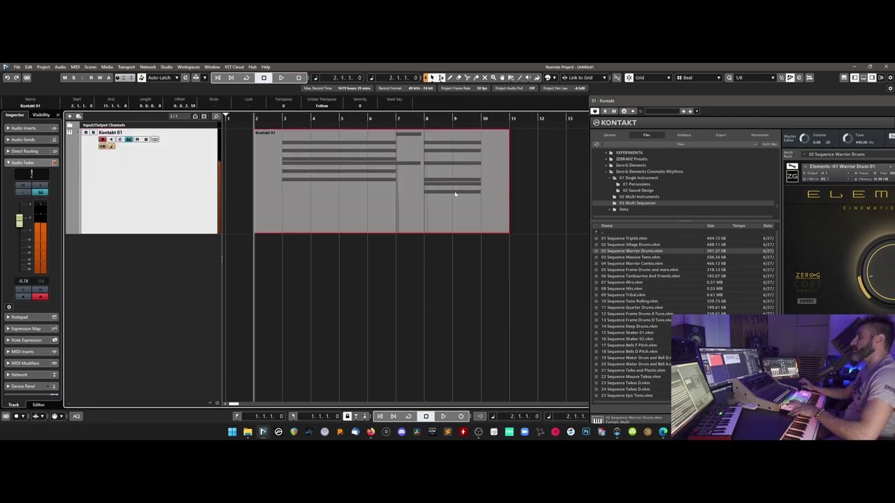
- Bring the Kontakt window back over the project and collapse Warrior Drum 01 to show all the multi's instruments
{"action": "left_click_drag", "start_coordinate": [651, 102], "coordinate": [389, 88]}
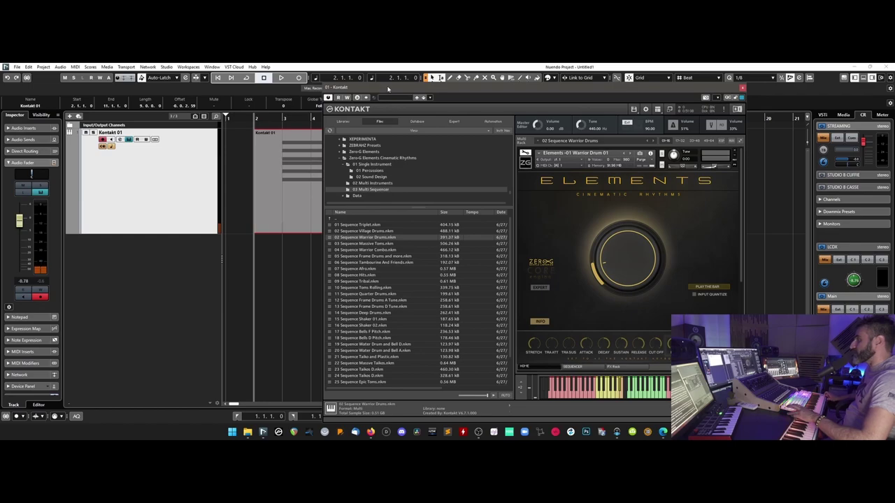
{"action": "left_click", "coordinate": [526, 165]}
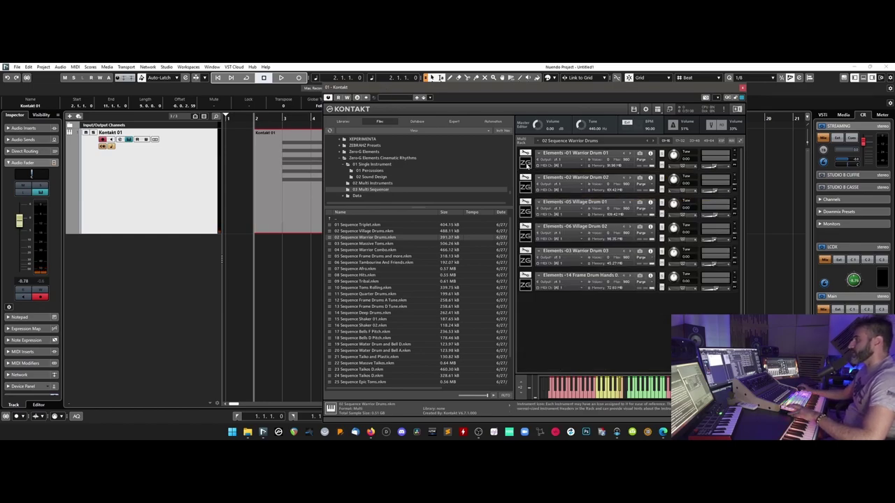
{"action": "left_click", "coordinate": [526, 176]}
{"action": "left_click", "coordinate": [526, 160]}
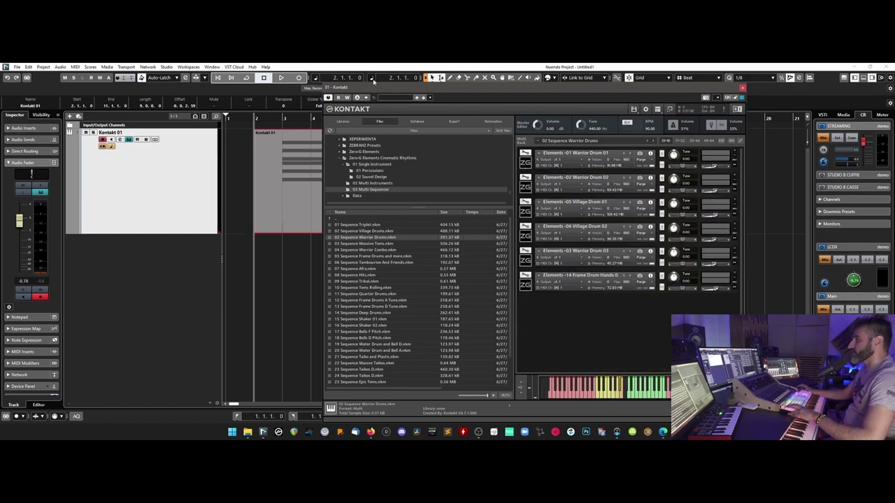
- Open the recorded Kontakt 01 part in the Key Editor, select its notes and place the playhead just before bar 3
{"action": "left_click_drag", "start_coordinate": [375, 87], "coordinate": [572, 117]}
{"action": "double_click", "coordinate": [290, 214]}
{"action": "left_click_drag", "start_coordinate": [254, 258], "coordinate": [519, 349]}
{"action": "scroll", "coordinate": [353, 260], "scroll_direction": "up", "scroll_amount": 3}
{"action": "left_click", "coordinate": [281, 236]}
{"action": "mouse_move", "coordinate": [281, 238]}
{"action": "left_mouse_down"}
{"action": "mouse_move", "coordinate": [273, 257]}
{"action": "mouse_move", "coordinate": [272, 244]}
{"action": "left_mouse_up"}
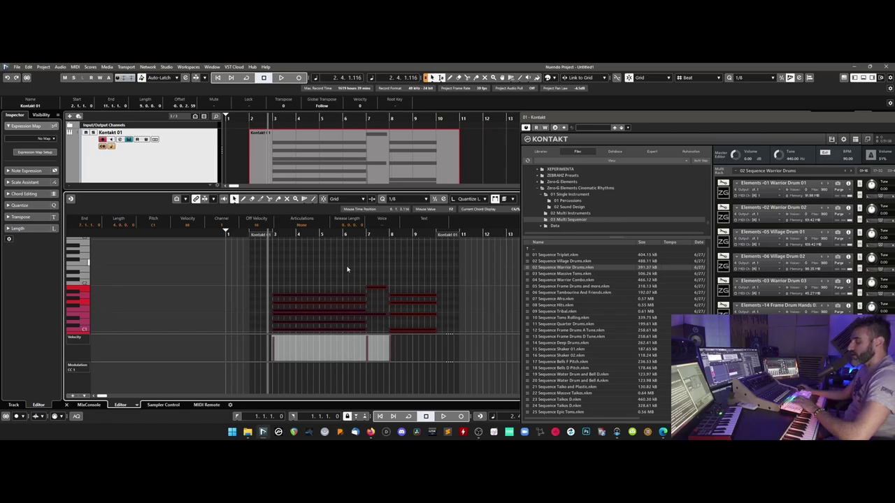
- Examine the recorded notes between bars 3 and 9 in the Key Editor, selecting them across the key ranges
{"action": "key", "text": "h"}
{"action": "key", "text": "h"}
{"action": "key", "text": "h"}
{"action": "key", "text": "h"}
{"action": "scroll", "coordinate": [354, 274], "scroll_direction": "right", "scroll_amount": 3}
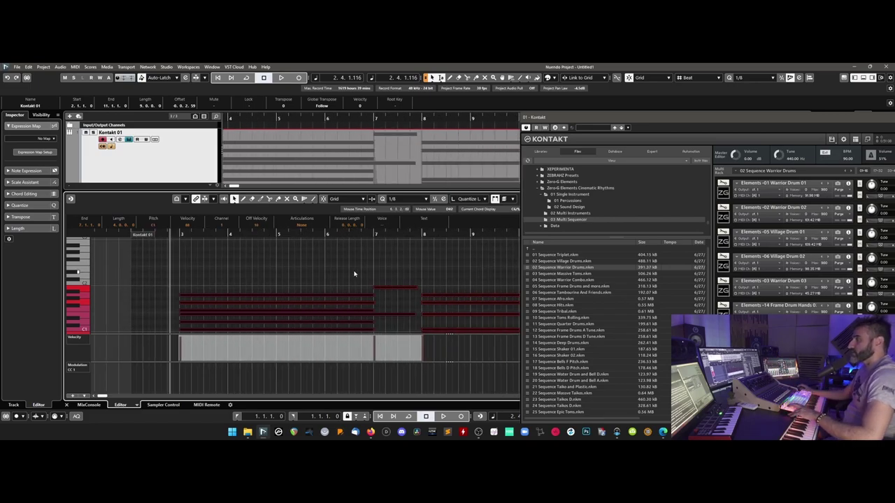
{"action": "scroll", "coordinate": [353, 274], "scroll_direction": "down", "scroll_amount": 2}
{"action": "mouse_move", "coordinate": [247, 250]}
{"action": "left_mouse_down"}
{"action": "mouse_move", "coordinate": [224, 285]}
{"action": "mouse_move", "coordinate": [183, 316]}
{"action": "left_mouse_up"}
{"action": "left_click_drag", "start_coordinate": [162, 271], "coordinate": [482, 335]}
{"action": "left_click_drag", "start_coordinate": [449, 242], "coordinate": [199, 336]}
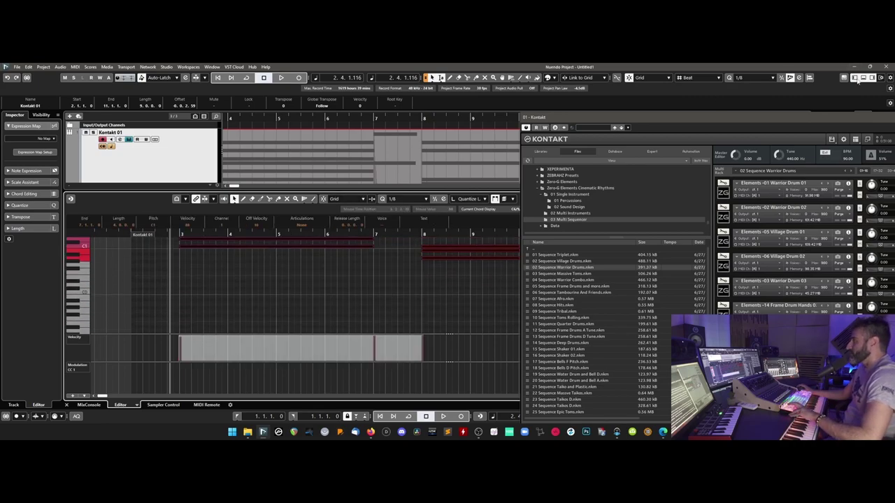
- Close the Key Editor, play the recorded part and place the Kontakt window beside it on the timeline
{"action": "left_click", "coordinate": [857, 79]}
{"action": "scroll", "coordinate": [284, 204], "scroll_direction": "left", "scroll_amount": 3}
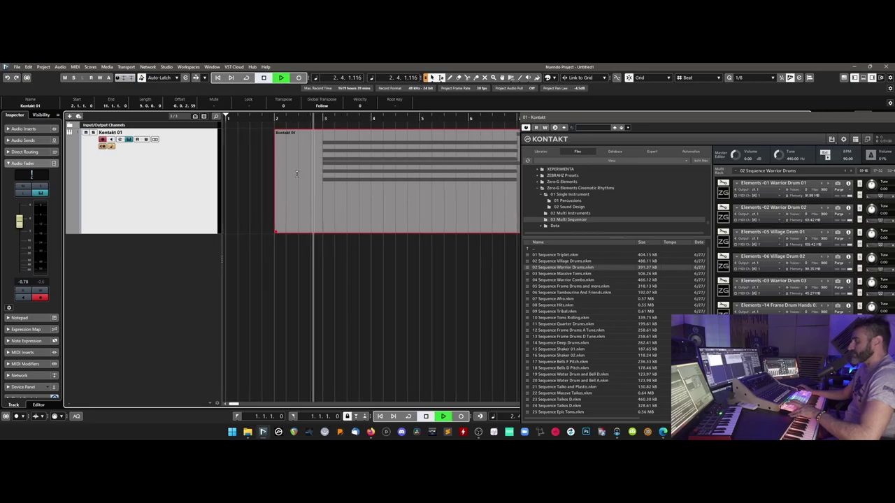
{"action": "scroll", "coordinate": [340, 212], "scroll_direction": "down", "scroll_amount": 8}
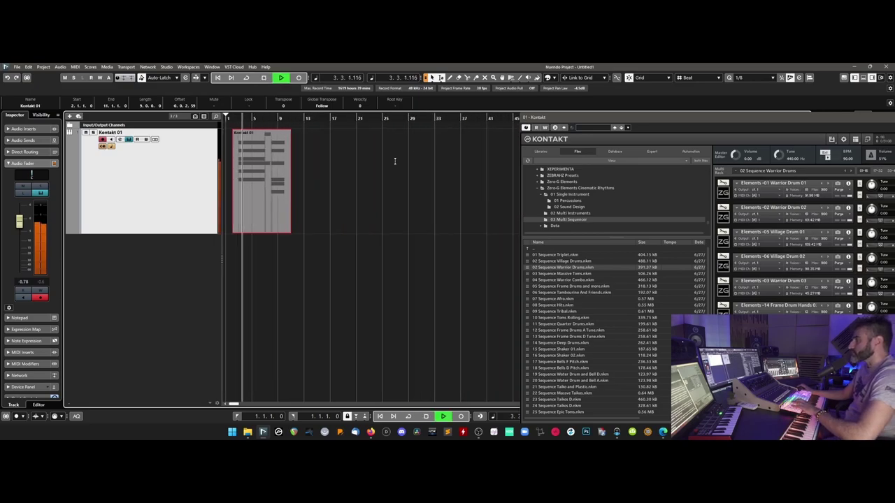
{"action": "key", "text": "h"}
{"action": "left_click_drag", "start_coordinate": [621, 126], "coordinate": [504, 97]}
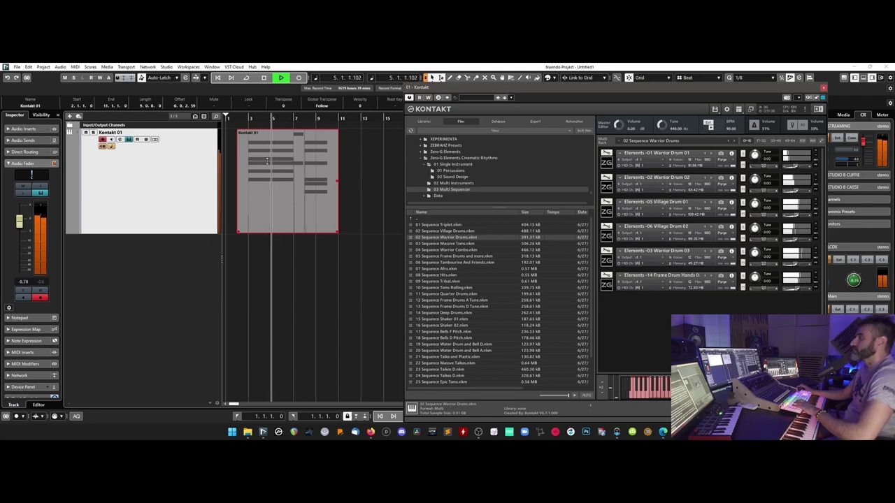
- Stop playback, make the Kontakt 01 track taller, close the Kontakt window and place the playhead just before bar 2
{"action": "key", "text": "space"}
{"action": "left_click_drag", "start_coordinate": [240, 119], "coordinate": [240, 128]}
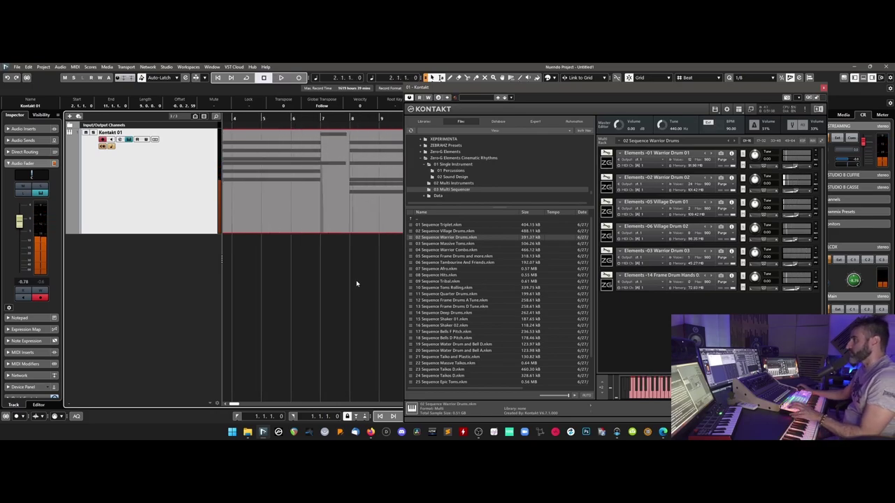
{"action": "left_click", "coordinate": [282, 226]}
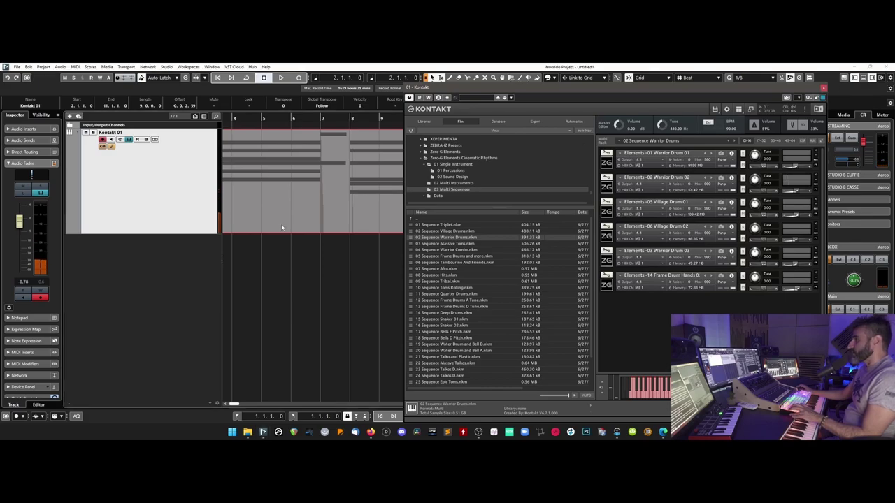
{"action": "left_click_drag", "start_coordinate": [199, 233], "coordinate": [198, 254]}
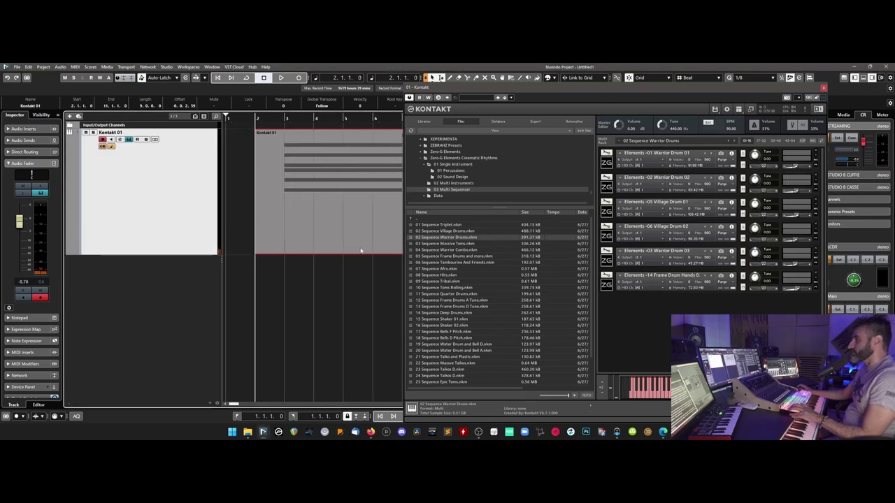
{"action": "key", "text": "ctrl+w"}
{"action": "left_click", "coordinate": [248, 120]}
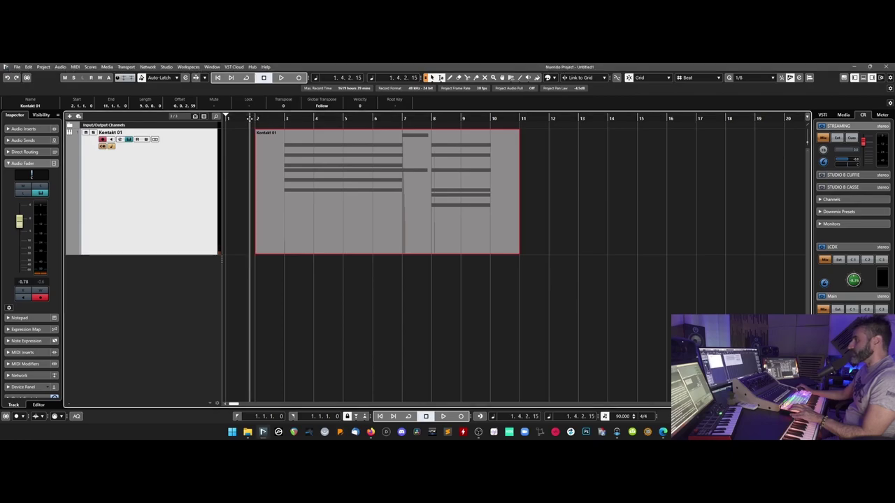
- Record a second layer of drum notes over the Kontakt 01 part up to bar 10, with the Kontakt window placed beside the timeline
{"action": "key", "text": "KP_Multiply"}
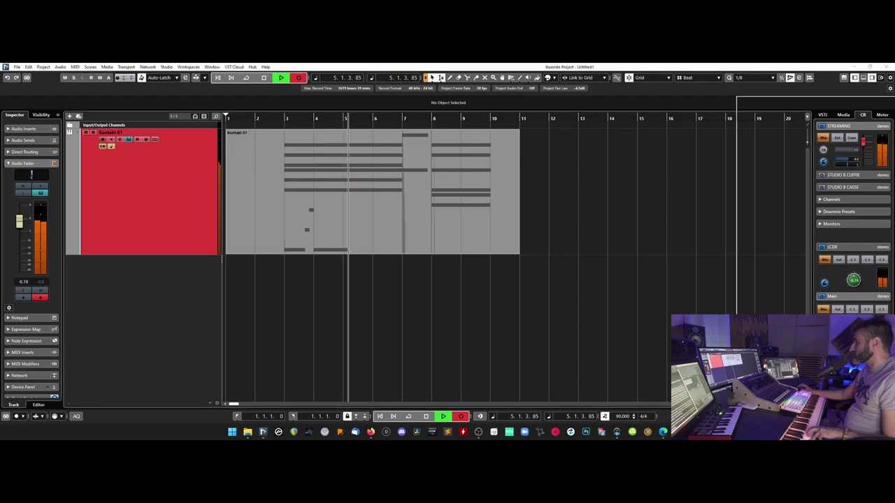
{"action": "left_click_drag", "start_coordinate": [625, 82], "coordinate": [626, 84]}
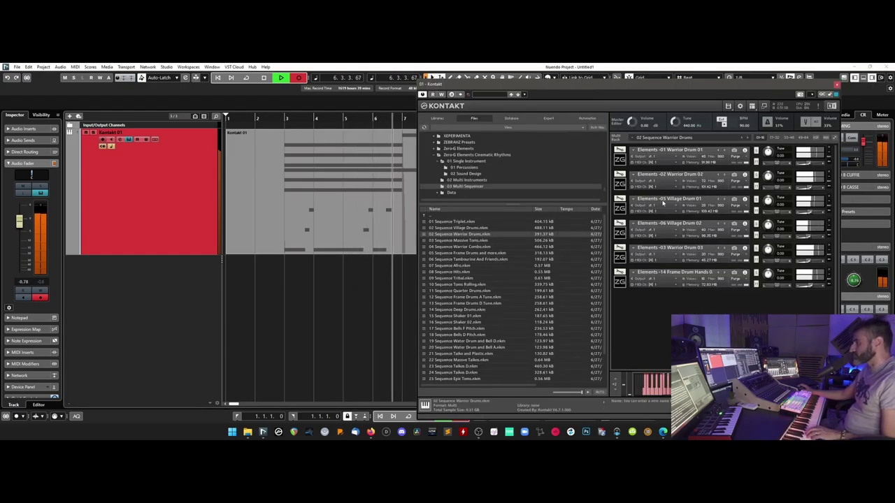
{"action": "left_click_drag", "start_coordinate": [621, 85], "coordinate": [677, 85]}
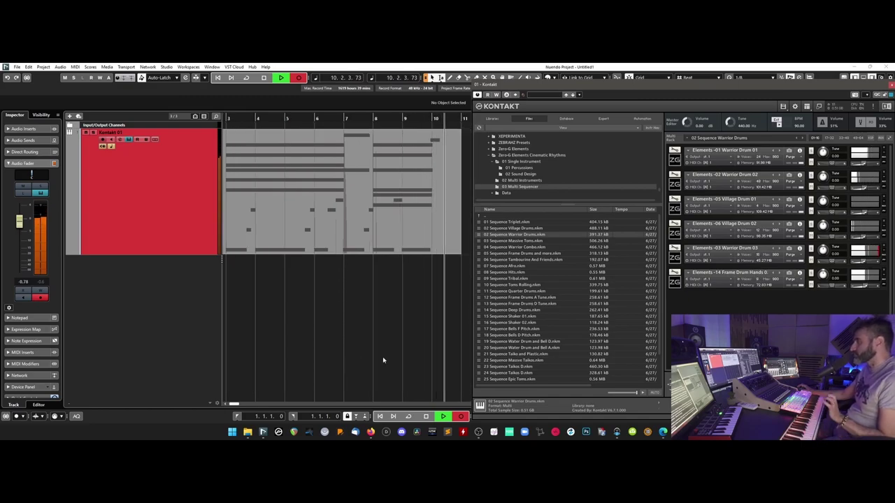
{"action": "key", "text": "space"}
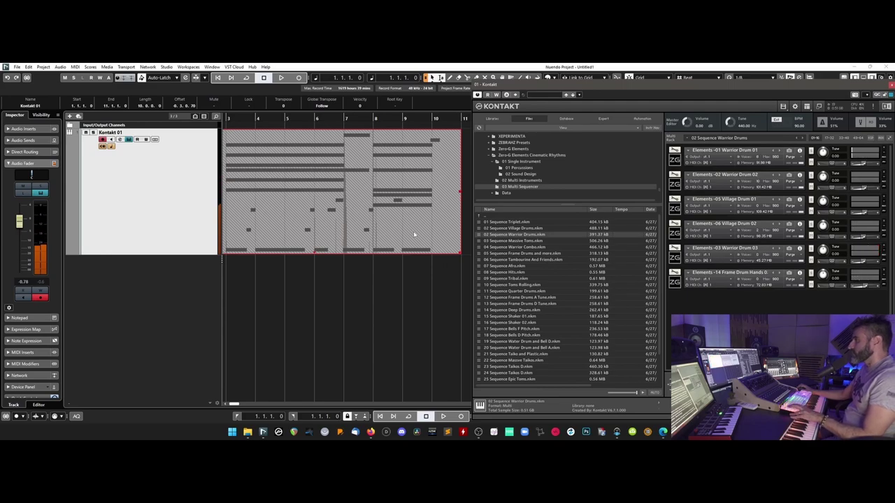
- Glue the overlapping Kontakt 01 takes into one part, open it in the Key Editor and select the newly recorded notes
{"action": "right_click", "coordinate": [414, 234]}
{"action": "left_click", "coordinate": [456, 233]}
{"action": "key", "text": "ctrl+z"}
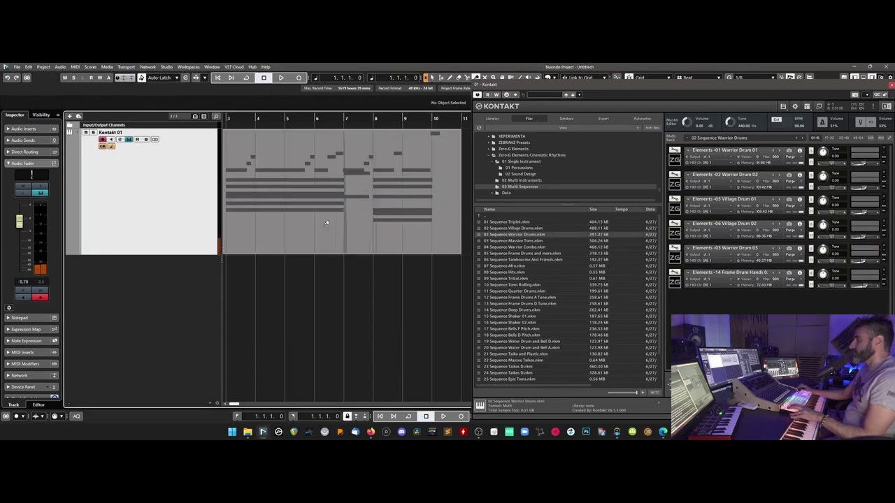
{"action": "double_click", "coordinate": [333, 238]}
{"action": "left_click_drag", "start_coordinate": [455, 253], "coordinate": [220, 312]}
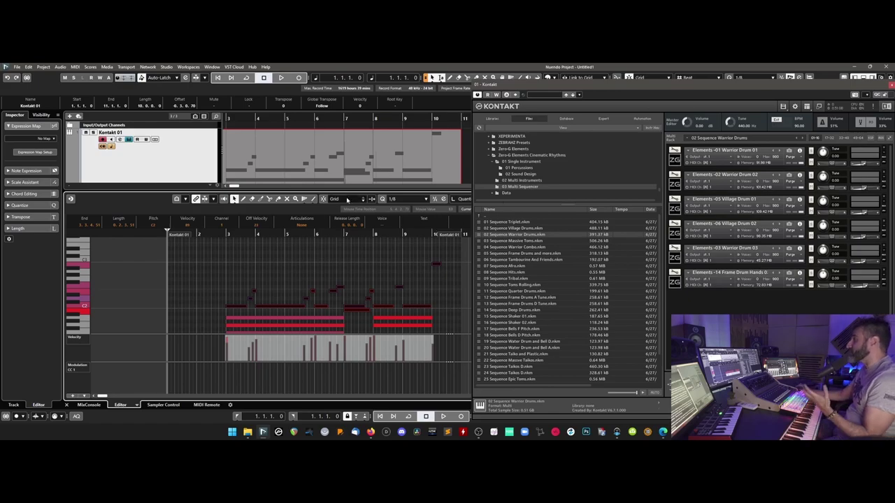
- Close the Kontakt window and the Key Editor, and play the merged part briefly from just before bar 3
{"action": "left_click", "coordinate": [891, 84]}
{"action": "left_click", "coordinate": [871, 77]}
{"action": "left_click", "coordinate": [282, 119]}
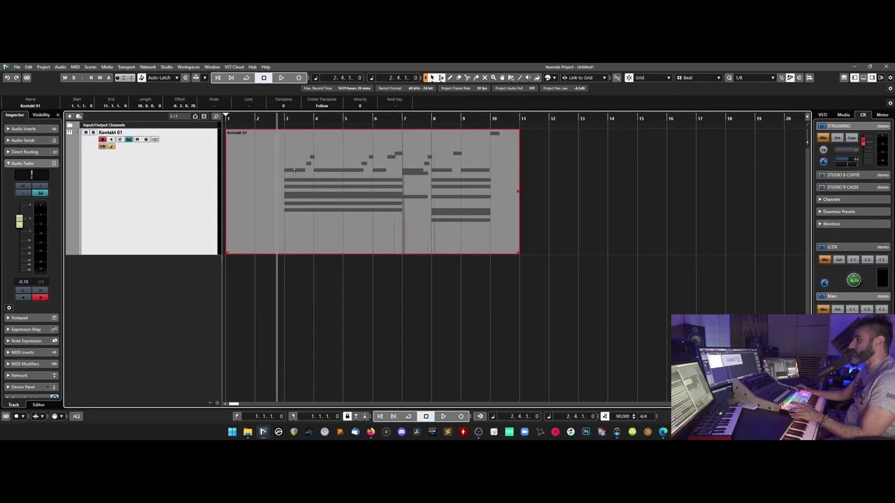
{"action": "key", "text": "space"}
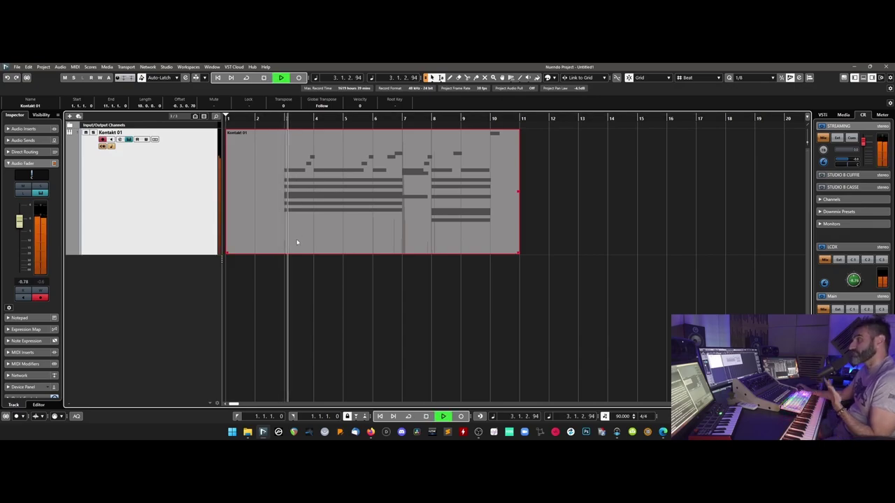
{"action": "left_click", "coordinate": [316, 260]}
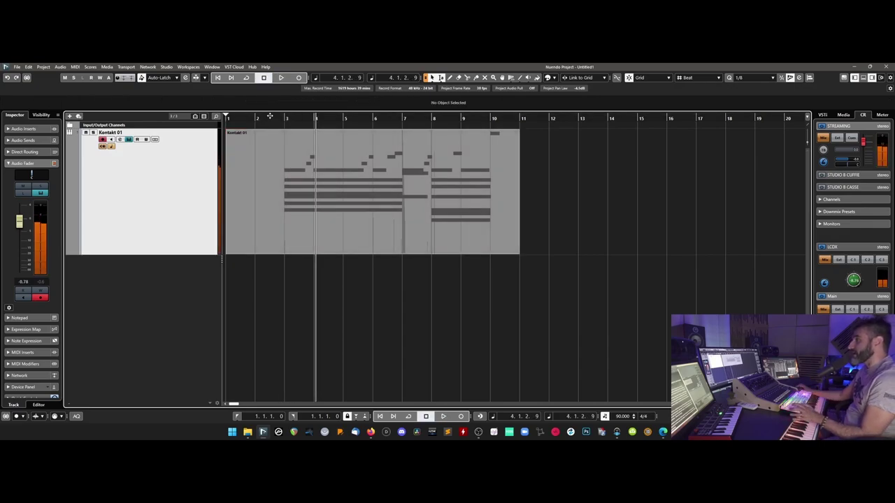
- Open the merged Kontakt 01 part in the Key Editor and play it from just before bar 3 to around bar 6
{"action": "left_click_drag", "start_coordinate": [270, 117], "coordinate": [320, 212]}
{"action": "left_click", "coordinate": [344, 241]}
{"action": "double_click", "coordinate": [344, 241]}
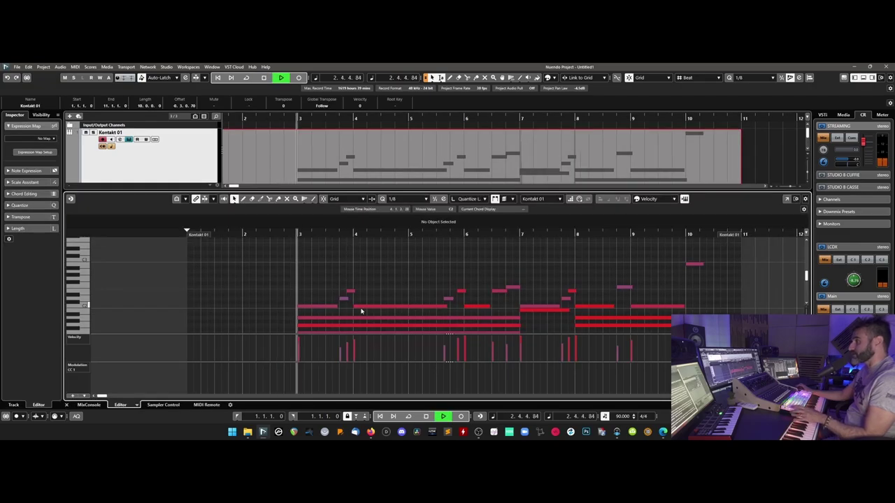
{"action": "scroll", "coordinate": [362, 311], "scroll_direction": "down", "scroll_amount": 2}
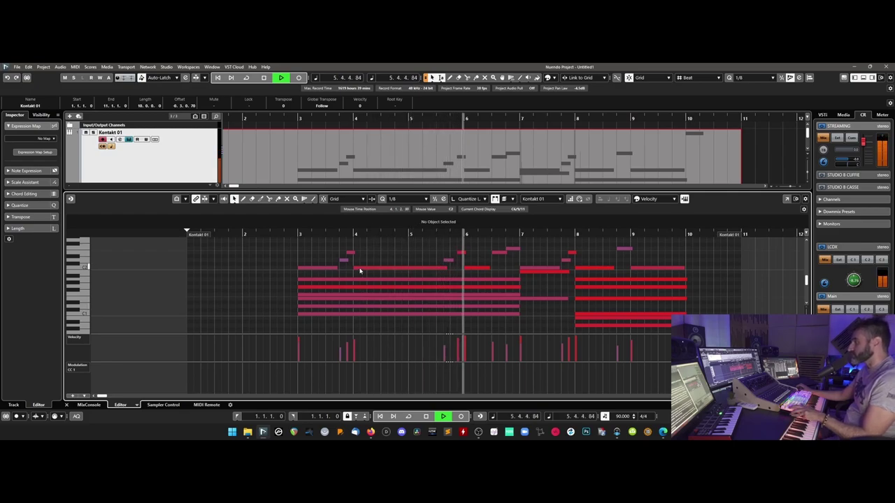
{"action": "key", "text": "space"}
- Move the D2 note before bar 6 to beat 5.4, shorten it to 0.0.1.106 and play the passage to check its timing
{"action": "left_click_drag", "start_coordinate": [433, 235], "coordinate": [434, 248]}
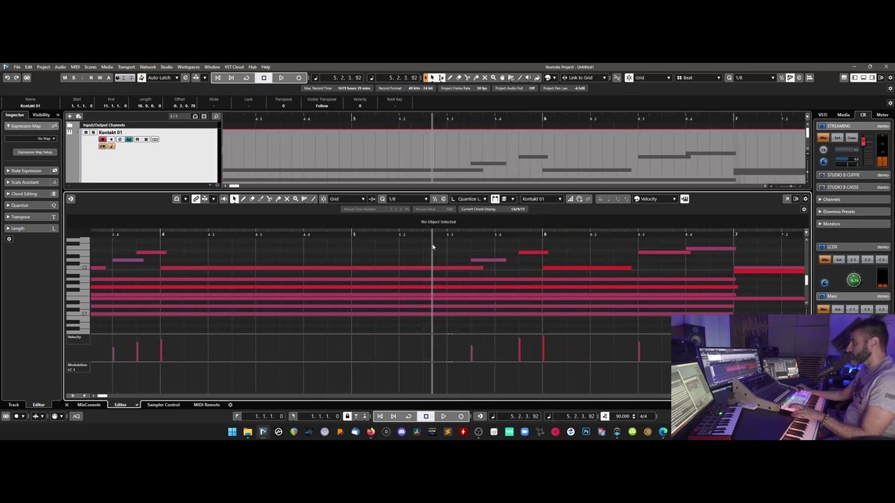
{"action": "left_click", "coordinate": [493, 262]}
{"action": "left_click_drag", "start_coordinate": [493, 261], "coordinate": [509, 264]}
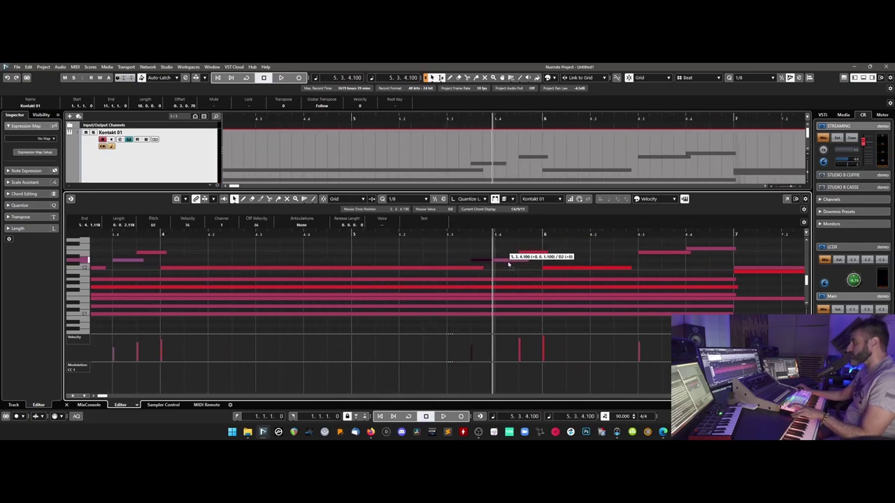
{"action": "left_click_drag", "start_coordinate": [529, 261], "coordinate": [518, 260]}
{"action": "key", "text": "space"}
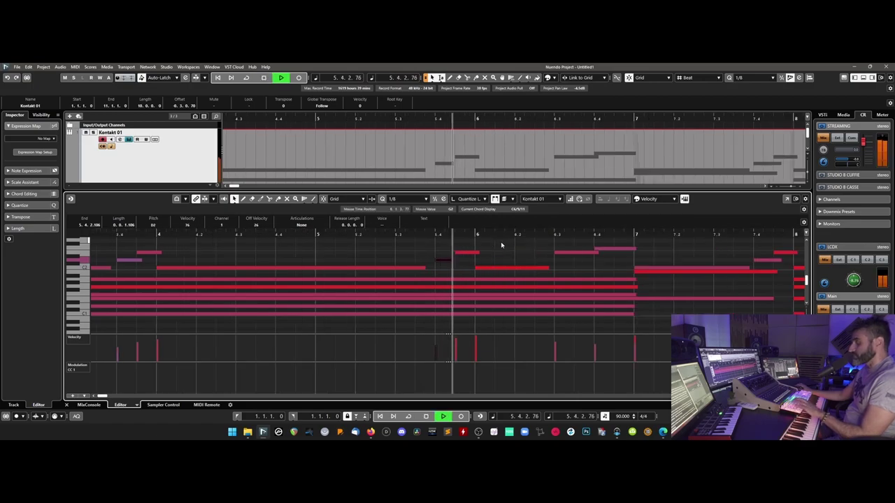
{"action": "key", "text": "g"}
{"action": "key", "text": "g"}
{"action": "key", "text": "g"}
{"action": "key", "text": "g"}
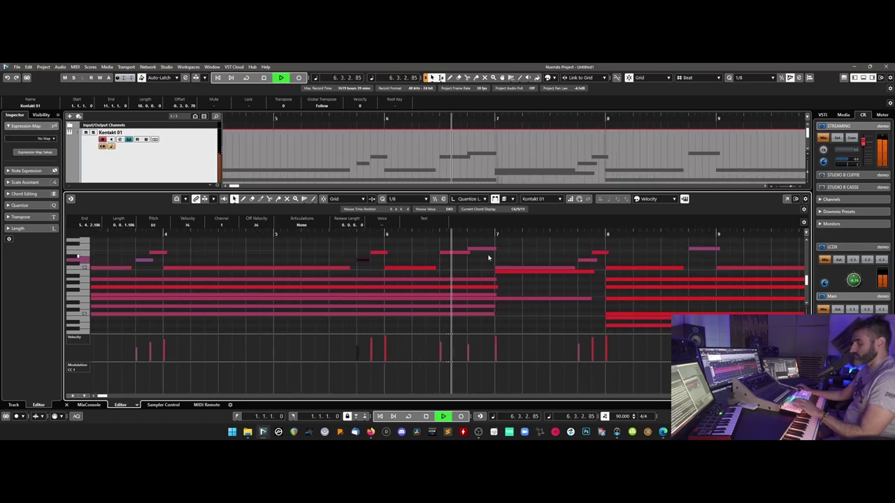
{"action": "key", "text": "space"}
- Play the edited part from bar 3 past bar 10 to review its notes, and close the Key Editor
{"action": "left_click", "coordinate": [205, 233]}
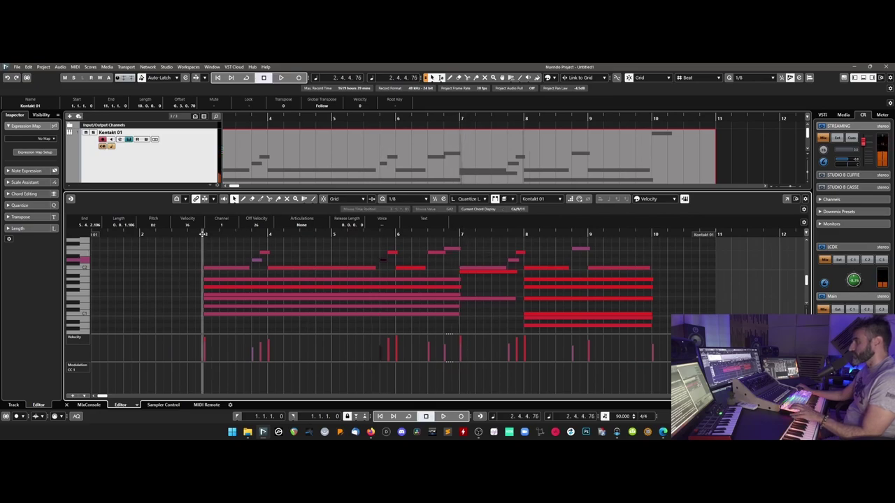
{"action": "key", "text": "space"}
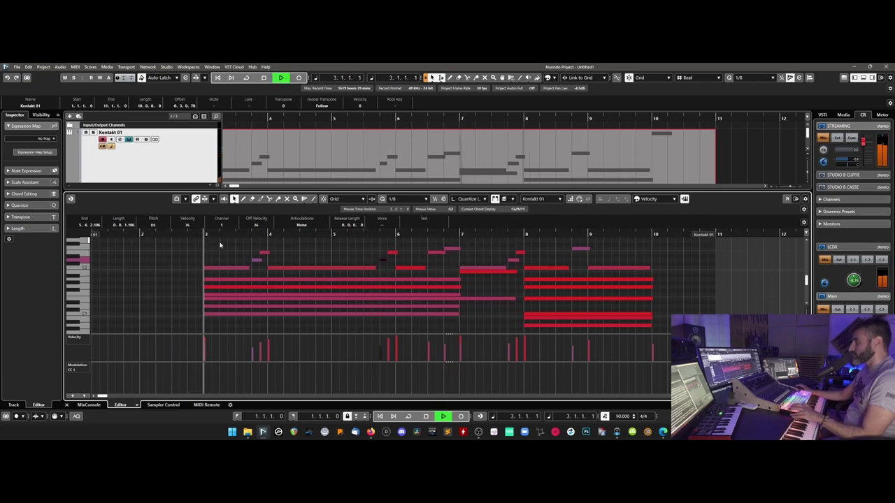
{"action": "left_click", "coordinate": [266, 254]}
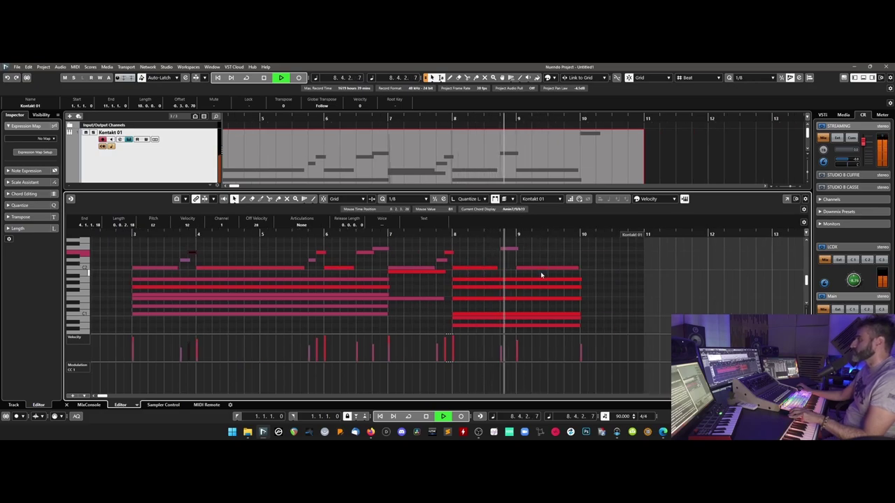
{"action": "scroll", "coordinate": [542, 275], "scroll_direction": "up", "scroll_amount": 2}
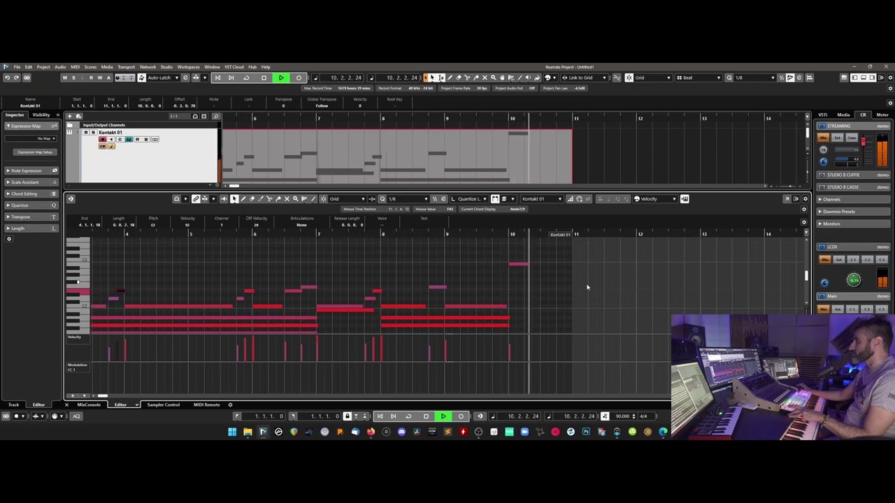
{"action": "key", "text": "space"}
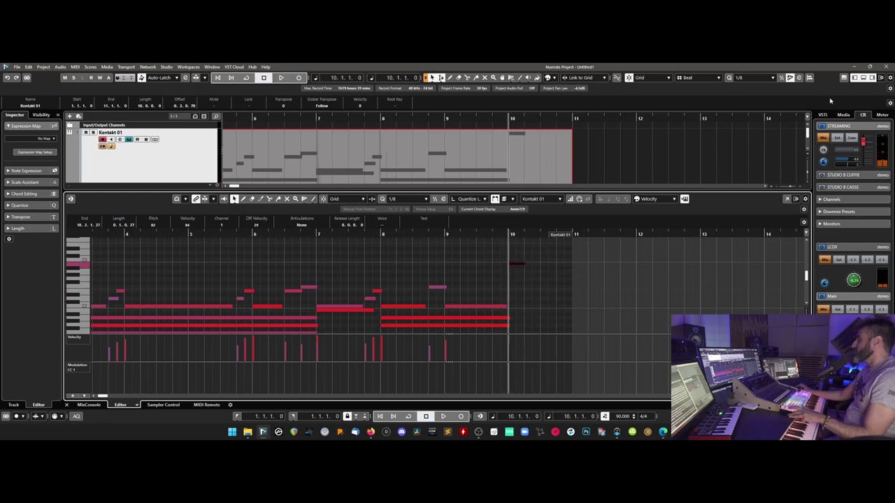
{"action": "left_click", "coordinate": [863, 78]}
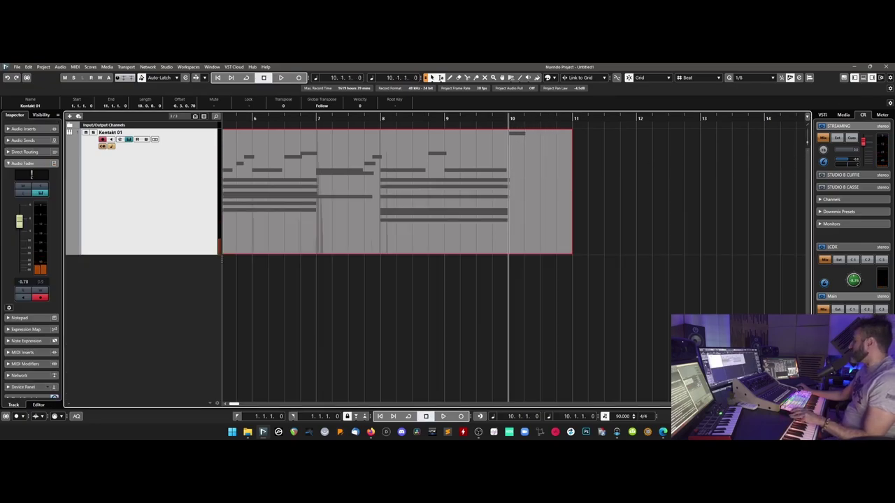
- Reopen Kontakt and try the multi's drums with playback running from bar 11, keeping the window beside the timeline
{"action": "key", "text": "e"}
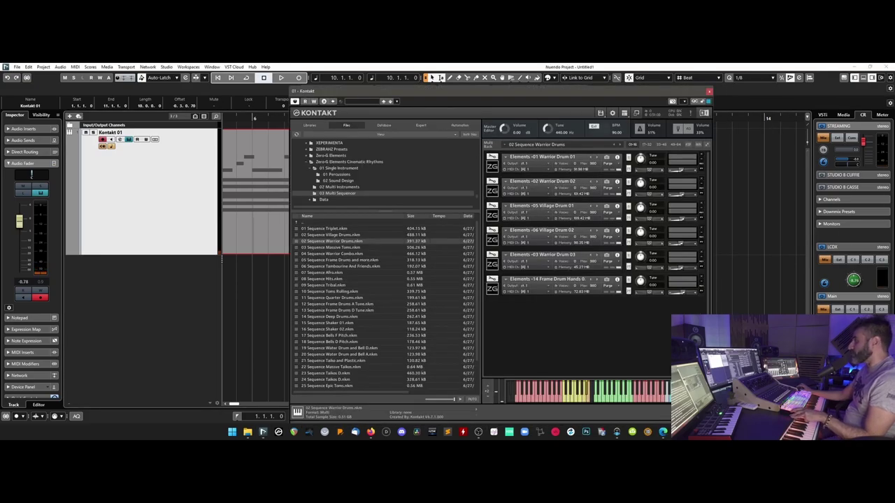
{"action": "left_click", "coordinate": [494, 169]}
{"action": "left_click", "coordinate": [494, 169]}
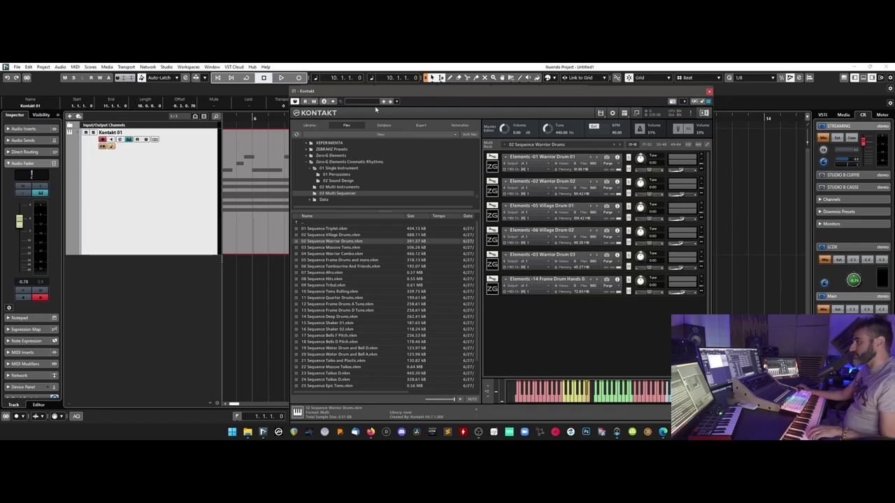
{"action": "left_click_drag", "start_coordinate": [367, 94], "coordinate": [782, 84]}
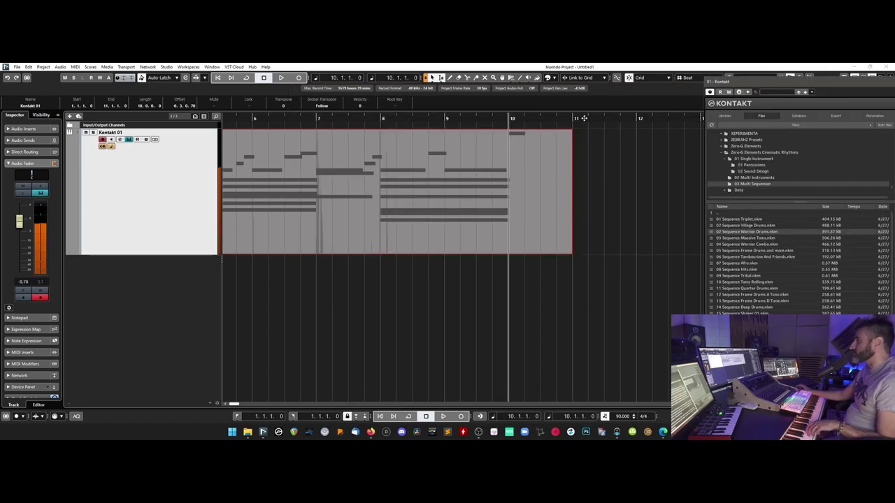
{"action": "double_click", "coordinate": [584, 119]}
{"action": "left_click_drag", "start_coordinate": [221, 83], "coordinate": [185, 78]}
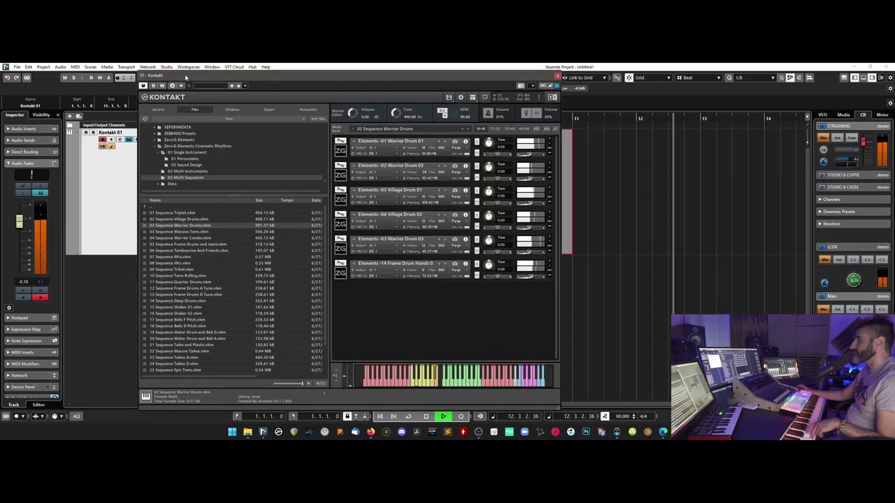
{"action": "key", "text": "space"}
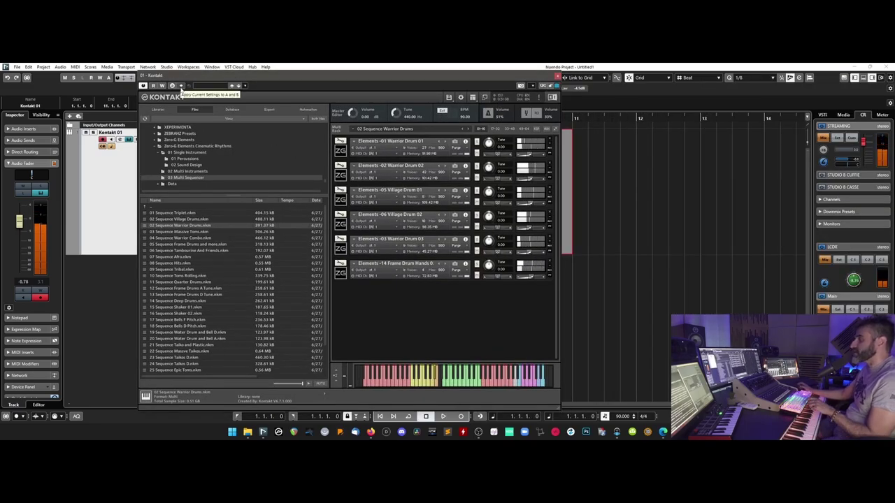
- Play from bar 12 while performing the Warrior Drums multi live, stop playback and close the Kontakt window
{"action": "left_click", "coordinate": [638, 118]}
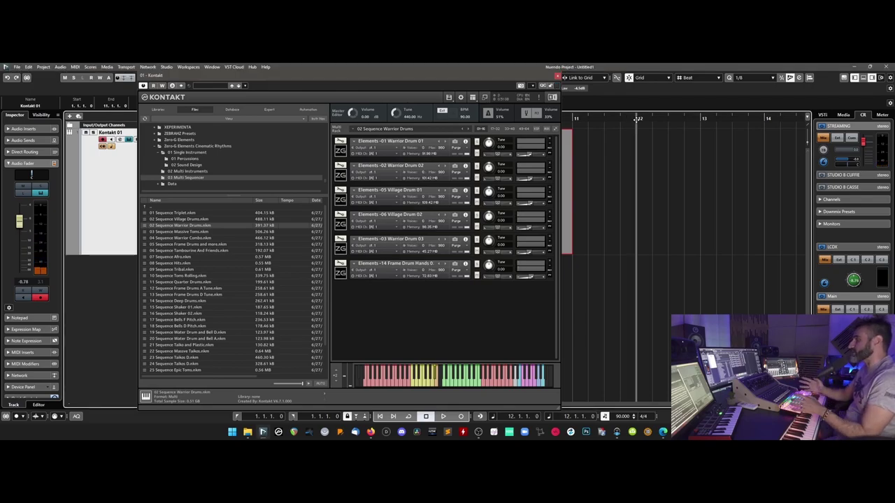
{"action": "key", "text": "space"}
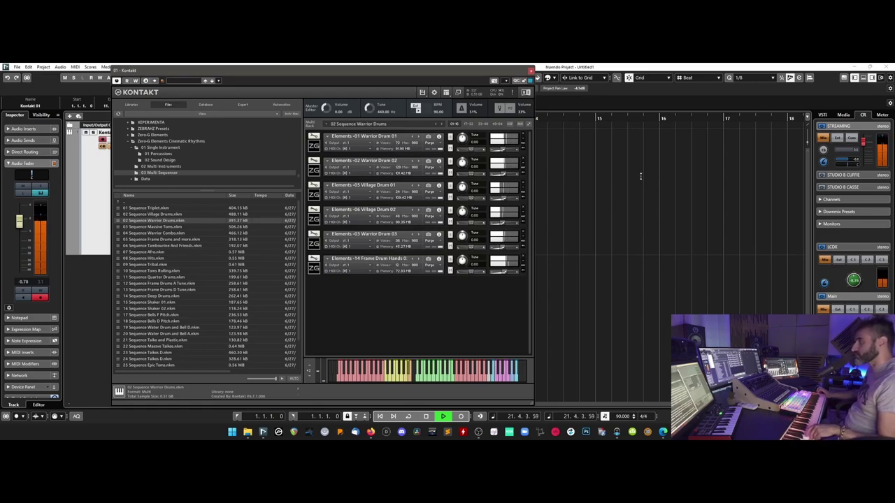
{"action": "key", "text": "space"}
{"action": "left_click", "coordinate": [530, 70]}
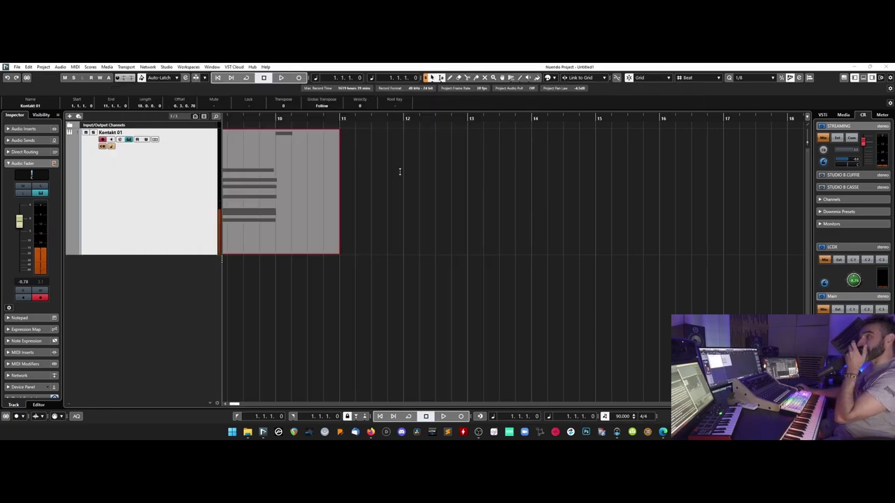
- Play the finished Kontakt 01 part again from bar 3 in the project timeline
{"action": "scroll", "coordinate": [411, 158], "scroll_direction": "left", "scroll_amount": 6}
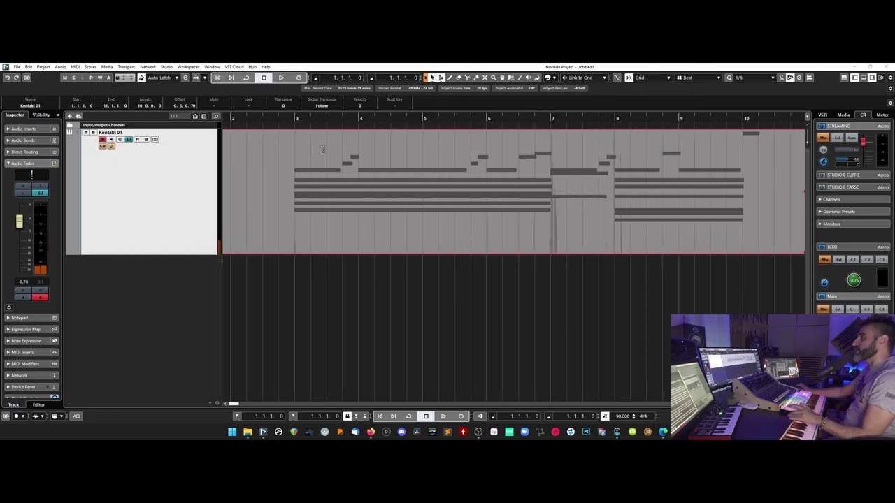
{"action": "left_click", "coordinate": [295, 120]}
{"action": "key", "text": "space"}
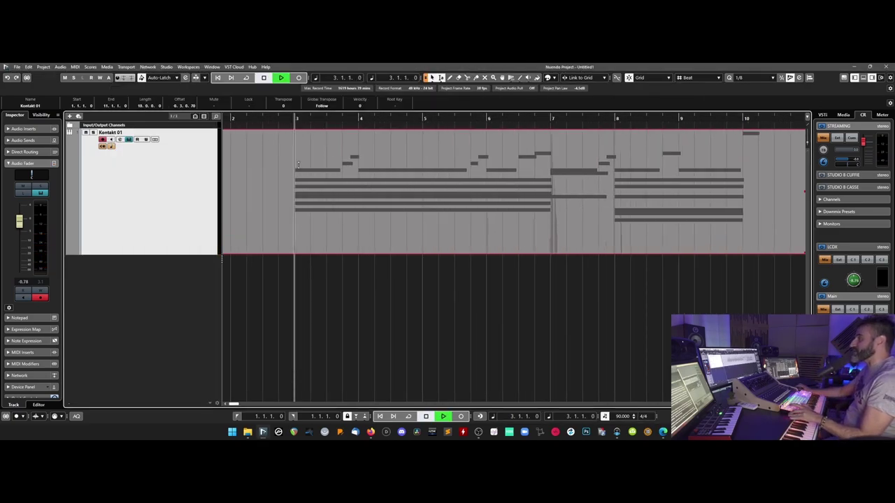
- Stop playback, open the Kontakt 01 part in the Key Editor and select the low sustained notes, followed by the notes from C2 upward
{"action": "key", "text": "space"}
{"action": "double_click", "coordinate": [304, 234]}
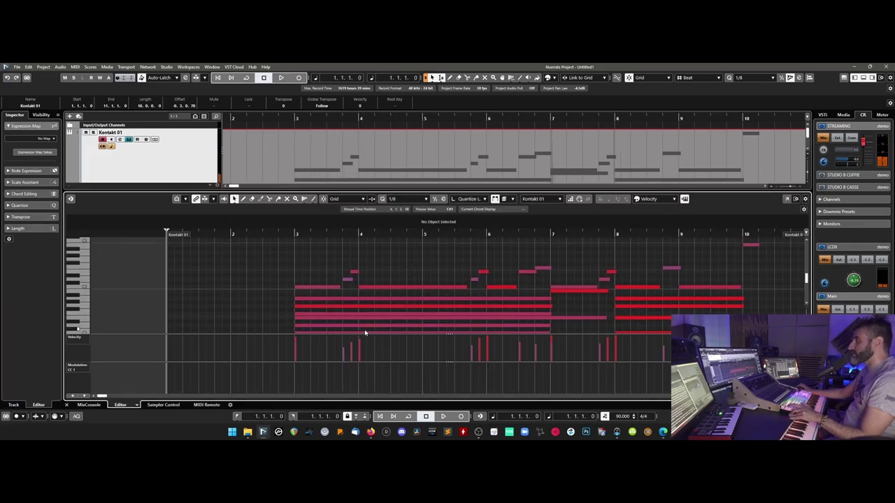
{"action": "left_click_drag", "start_coordinate": [498, 362], "coordinate": [495, 383]}
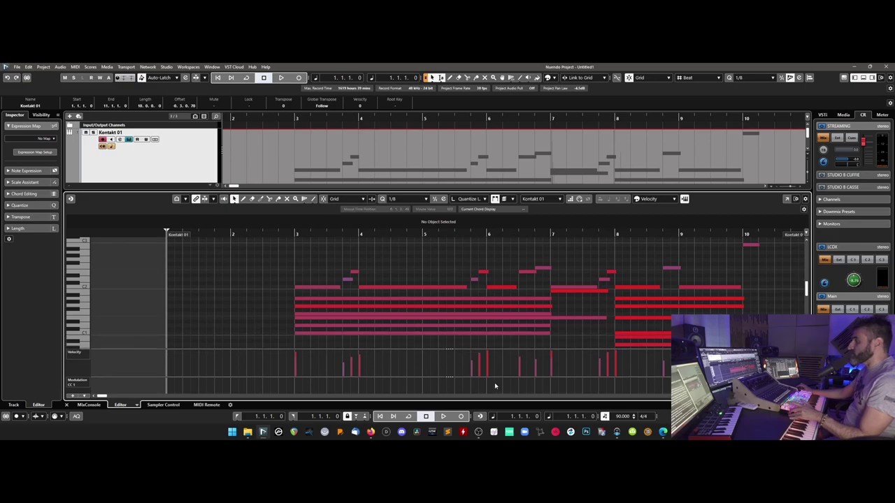
{"action": "left_click_drag", "start_coordinate": [290, 313], "coordinate": [687, 348]}
{"action": "scroll", "coordinate": [302, 305], "scroll_direction": "up", "scroll_amount": 3}
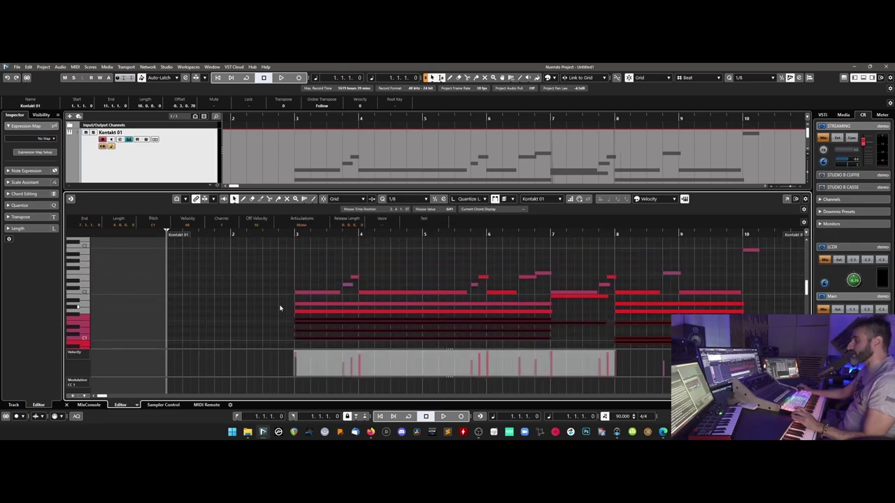
{"action": "left_click_drag", "start_coordinate": [284, 300], "coordinate": [704, 350]}
{"action": "scroll", "coordinate": [298, 274], "scroll_direction": "up", "scroll_amount": 3}
{"action": "left_click_drag", "start_coordinate": [274, 268], "coordinate": [761, 292]}
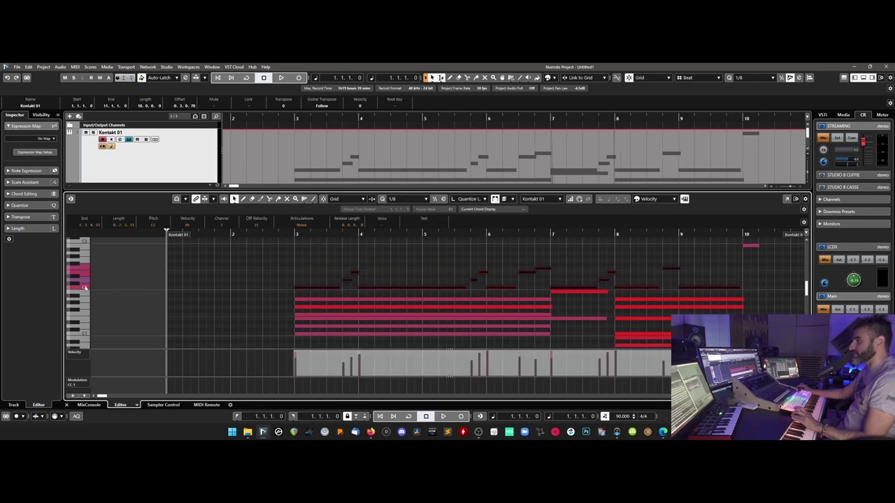
{"action": "left_click", "coordinate": [228, 234]}
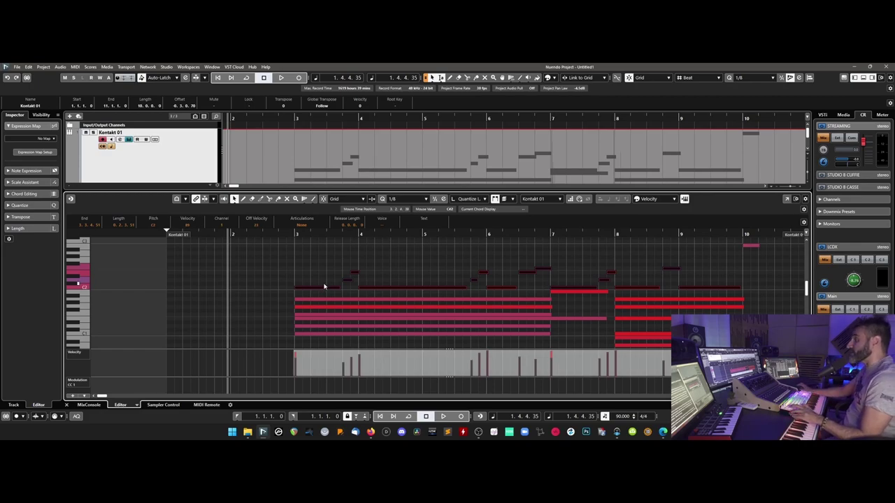
{"action": "scroll", "coordinate": [323, 286], "scroll_direction": "up", "scroll_amount": 1}
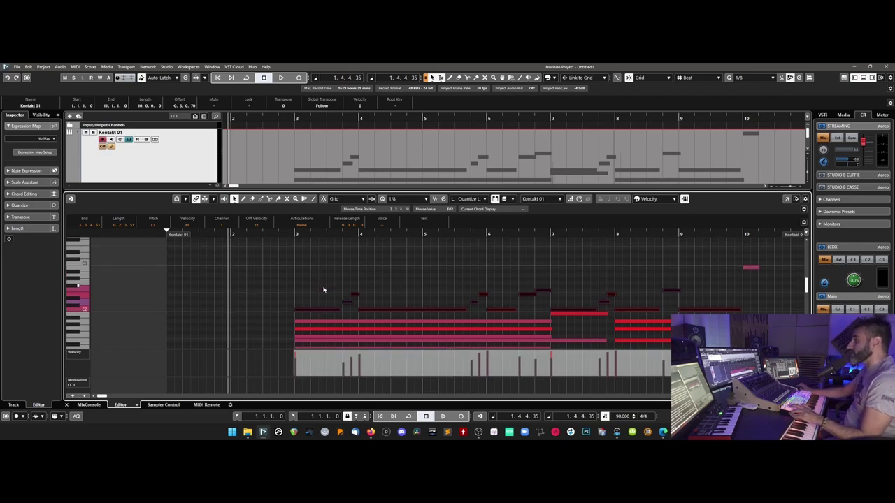
- Close the Key Editor and bring the Kontakt window back beside the project timeline
{"action": "left_click", "coordinate": [862, 79]}
{"action": "scroll", "coordinate": [282, 179], "scroll_direction": "left", "scroll_amount": 1}
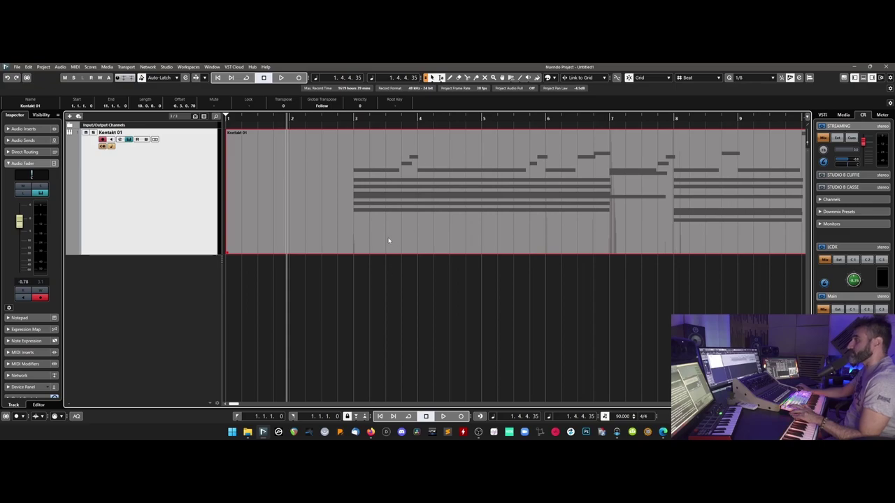
{"action": "double_click", "coordinate": [388, 240]}
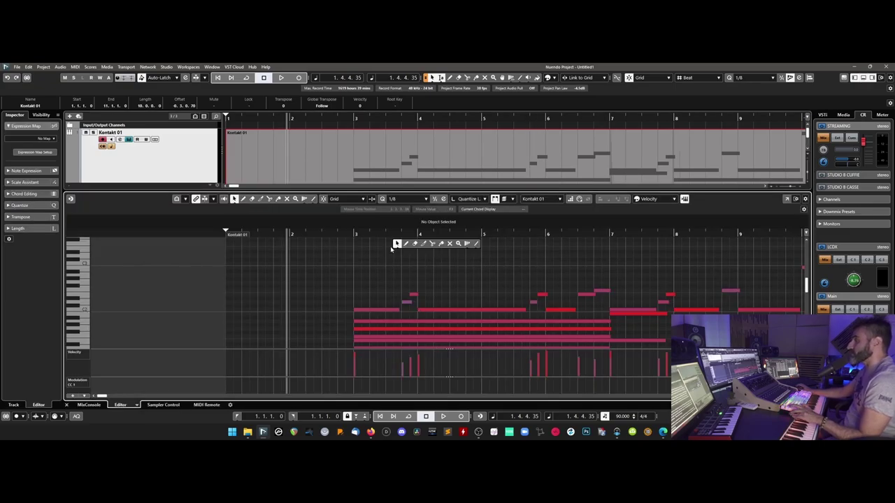
{"action": "left_click", "coordinate": [863, 77]}
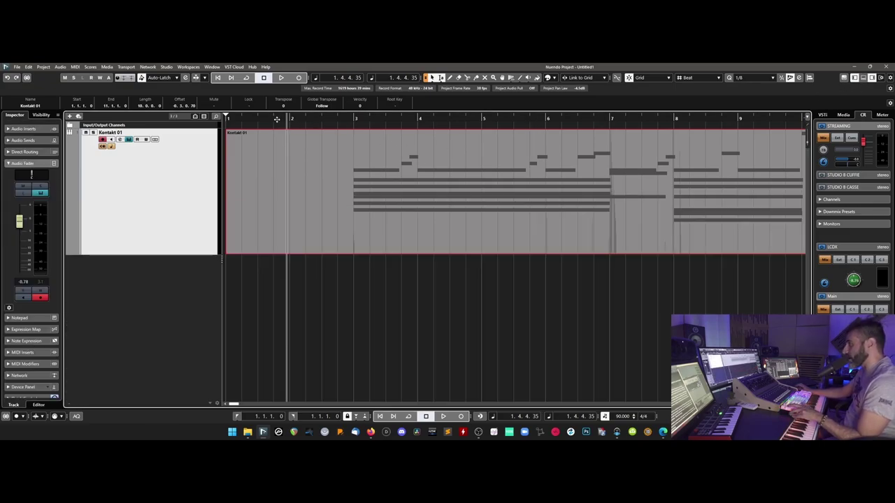
{"action": "mouse_move", "coordinate": [894, 100]}
{"action": "left_mouse_down"}
{"action": "mouse_move", "coordinate": [410, 100]}
{"action": "mouse_move", "coordinate": [894, 100]}
{"action": "left_mouse_up"}
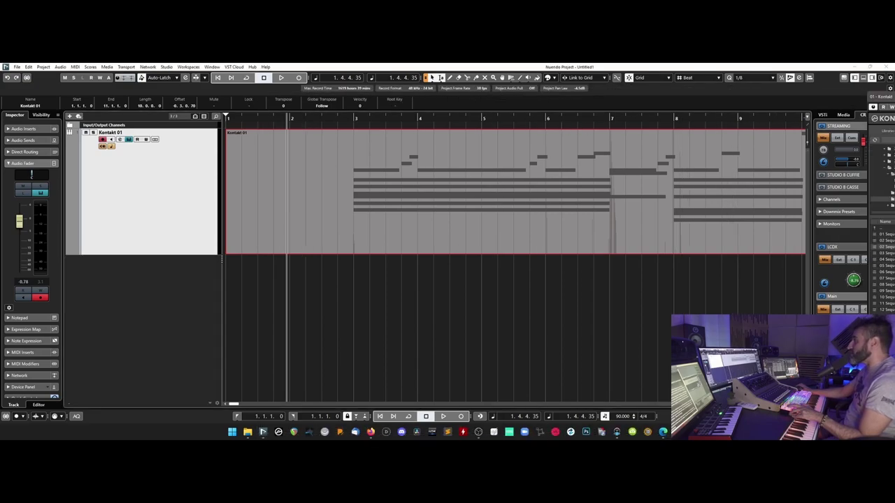
{"action": "left_click_drag", "start_coordinate": [886, 98], "coordinate": [448, 82]}
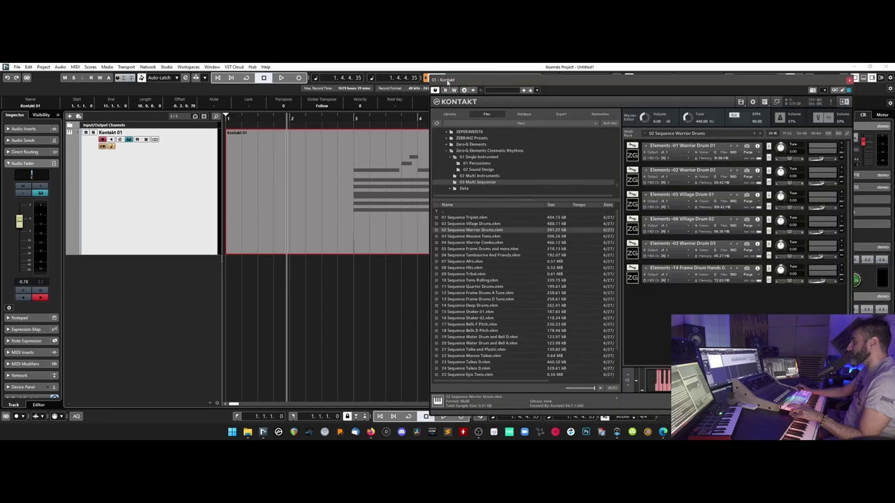
- Record an extra layer of Warrior Drums hits over the Kontakt 01 part until about bar 11, and stop recording
{"action": "key", "text": "g"}
{"action": "key", "text": "g"}
{"action": "key", "text": "g"}
{"action": "key", "text": "g"}
{"action": "key", "text": "g"}
{"action": "key", "text": "g"}
{"action": "key", "text": "g"}
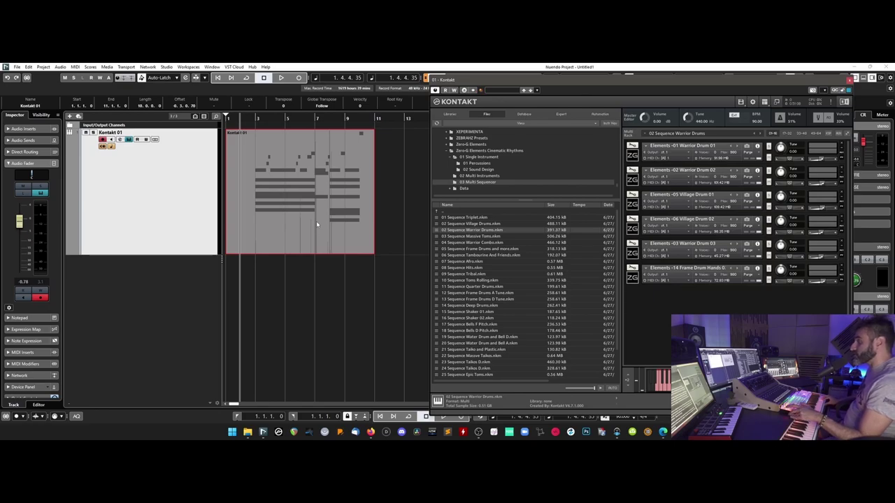
{"action": "key", "text": "KP_Multiply"}
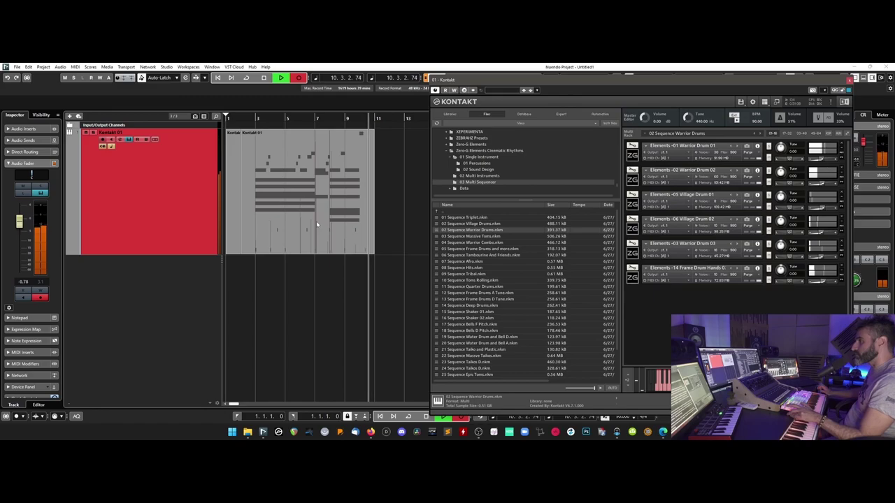
{"action": "key", "text": "space"}
- Open the new take in the Key Editor, close Kontakt, select all the recorded hits and close the editor
{"action": "double_click", "coordinate": [291, 234]}
{"action": "left_click_drag", "start_coordinate": [407, 281], "coordinate": [284, 316]}
{"action": "left_click", "coordinate": [849, 79]}
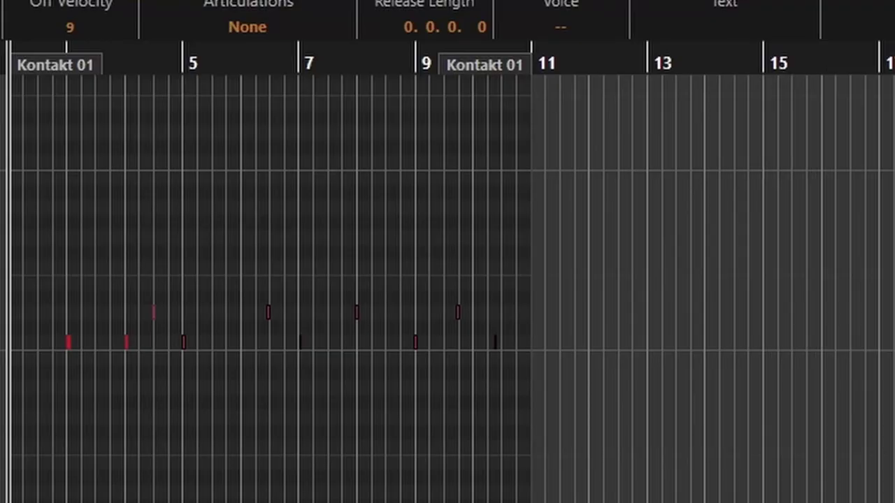
{"action": "left_click_drag", "start_coordinate": [137, 58], "coordinate": [134, 95]}
{"action": "left_click_drag", "start_coordinate": [36, 226], "coordinate": [894, 407]}
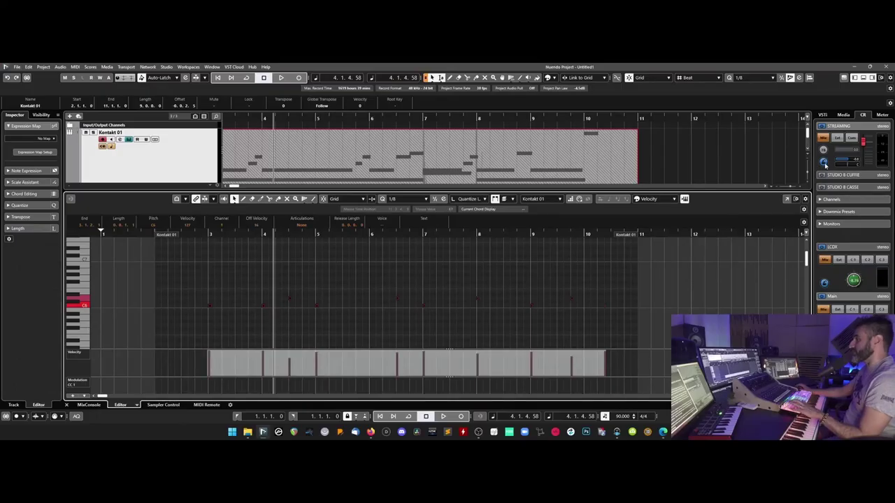
{"action": "left_click", "coordinate": [853, 77]}
- Glue the new take and the original Kontakt 01 part into one part, and return to the Object Selection tool
{"action": "right_click", "coordinate": [401, 203]}
{"action": "left_click", "coordinate": [407, 194]}
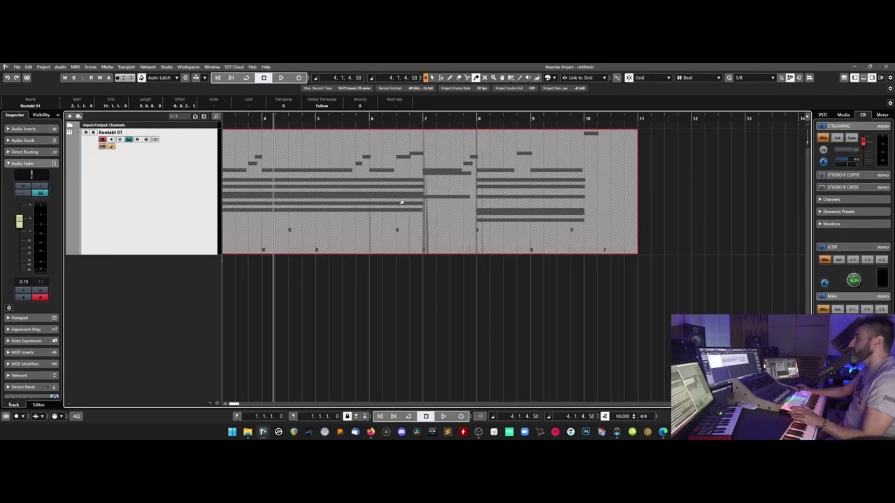
{"action": "left_click", "coordinate": [406, 196]}
{"action": "scroll", "coordinate": [406, 196], "scroll_direction": "left", "scroll_amount": 3}
{"action": "key", "text": "1"}
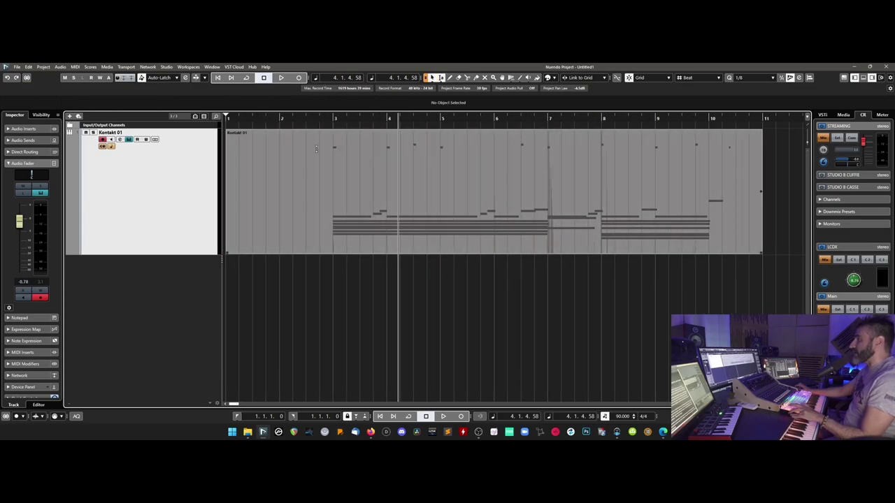
- Play the merged part from the middle of bar 2, checking the Kontakt multi during playback, and close Kontakt after stopping
{"action": "left_click", "coordinate": [305, 117]}
{"action": "left_click_drag", "start_coordinate": [894, 100], "coordinate": [428, 86]}
{"action": "key", "text": "space"}
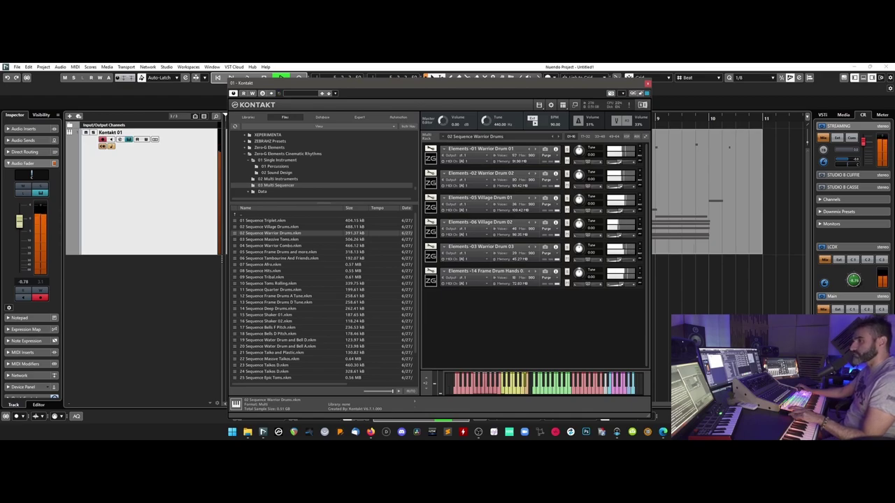
{"action": "key", "text": "ctrl+w"}
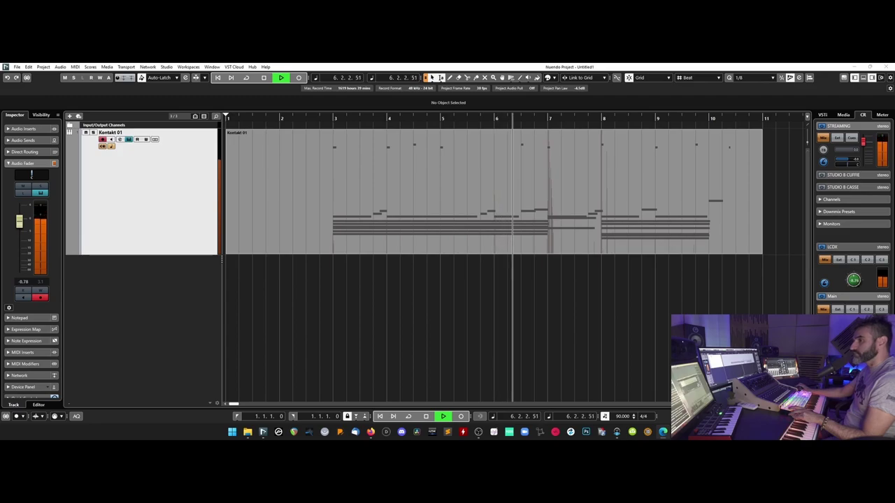
{"action": "double_click", "coordinate": [138, 244]}
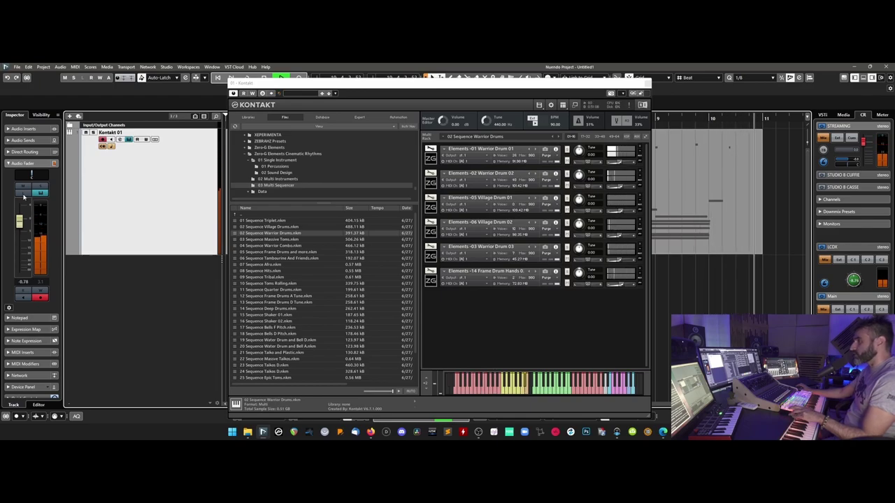
{"action": "key", "text": "space"}
{"action": "left_click", "coordinate": [648, 83]}
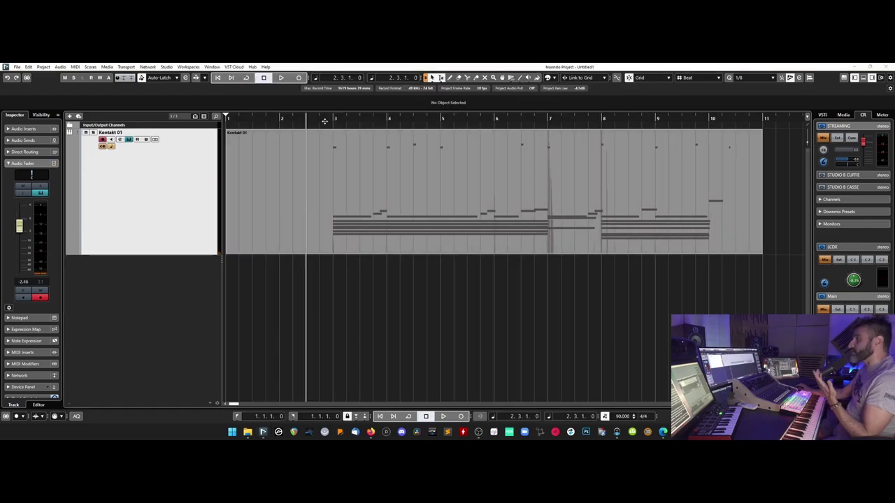
- Open the merged part in a separate Key Editor window and place the playback cursor at bar 3
{"action": "left_click", "coordinate": [329, 119]}
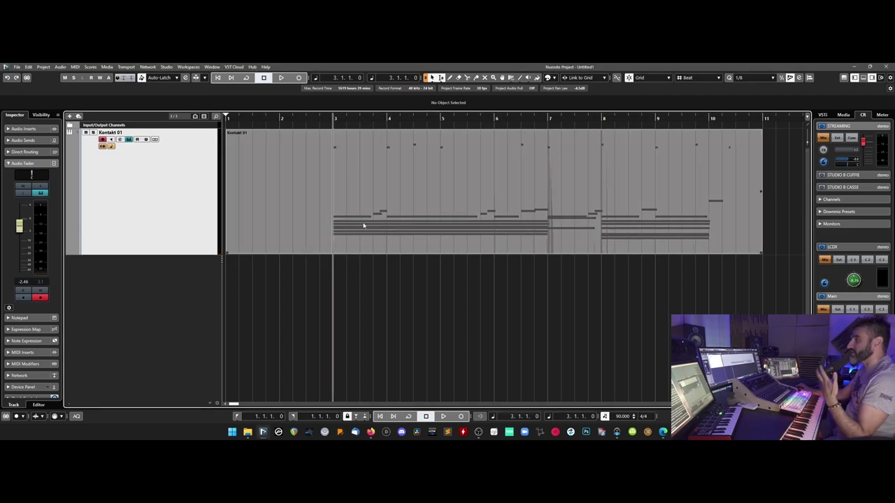
{"action": "double_click", "coordinate": [363, 225]}
{"action": "scroll", "coordinate": [355, 269], "scroll_direction": "up", "scroll_amount": 5}
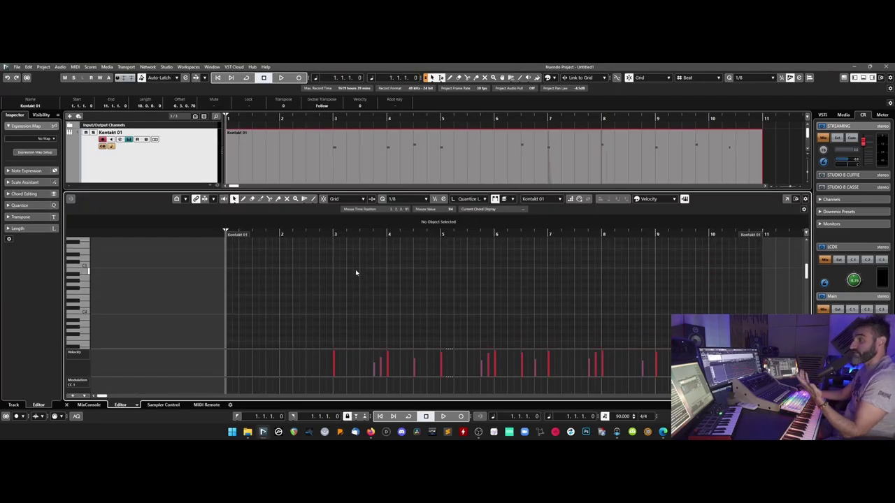
{"action": "scroll", "coordinate": [355, 269], "scroll_direction": "down", "scroll_amount": 4}
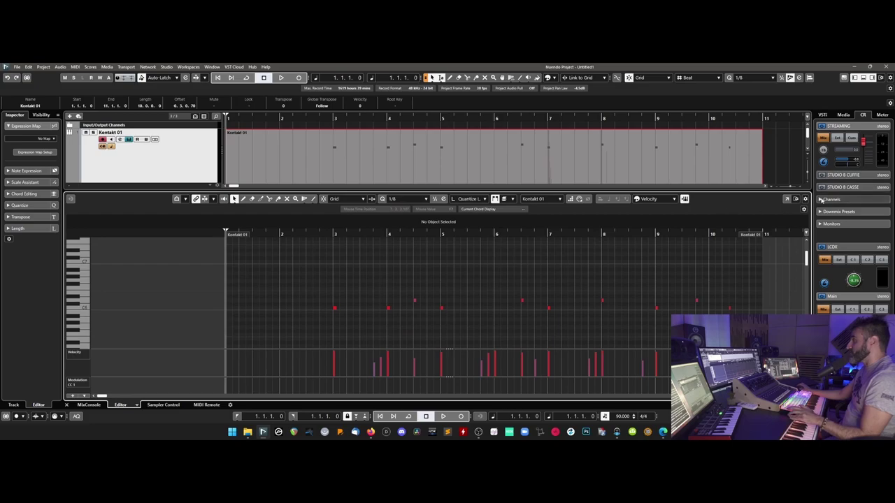
{"action": "left_click", "coordinate": [787, 199]}
{"action": "scroll", "coordinate": [616, 348], "scroll_direction": "right", "scroll_amount": 2}
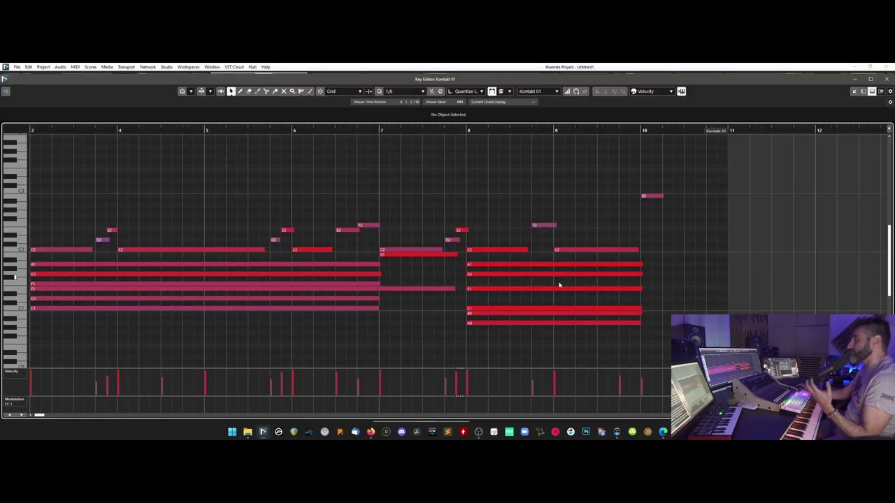
{"action": "scroll", "coordinate": [560, 285], "scroll_direction": "left", "scroll_amount": 1}
{"action": "key", "text": "g"}
{"action": "left_click", "coordinate": [174, 130]}
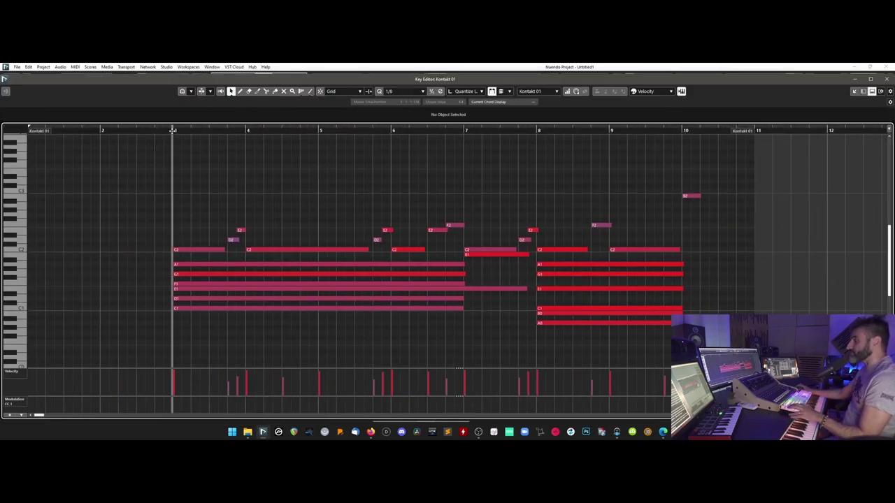
- Select the notes between bars 3 and 10, play the part from bar 3 past bar 10 and stop playback
{"action": "left_click_drag", "start_coordinate": [149, 230], "coordinate": [727, 348]}
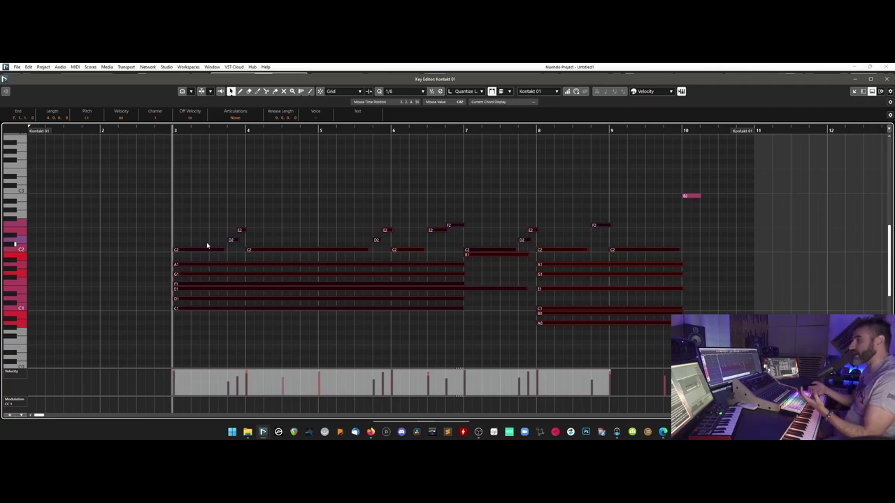
{"action": "key", "text": "space"}
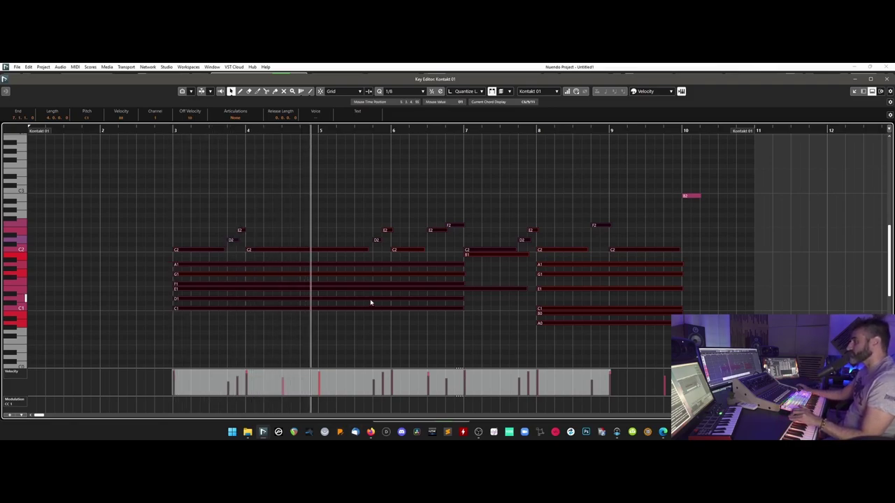
{"action": "right_click", "coordinate": [649, 205]}
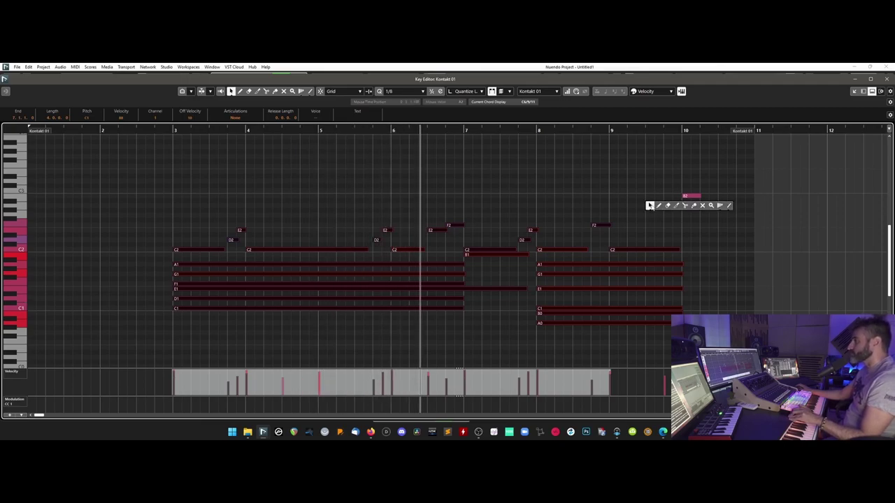
{"action": "left_click", "coordinate": [662, 204]}
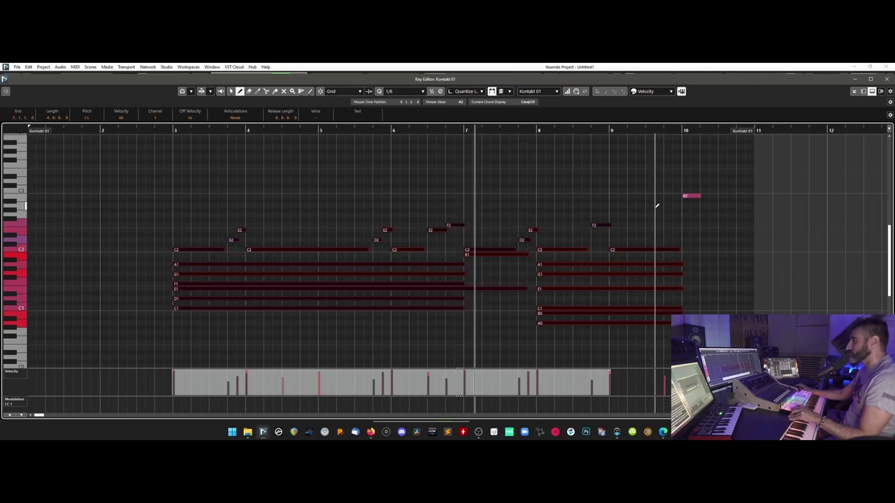
{"action": "scroll", "coordinate": [657, 206], "scroll_direction": "right", "scroll_amount": 5}
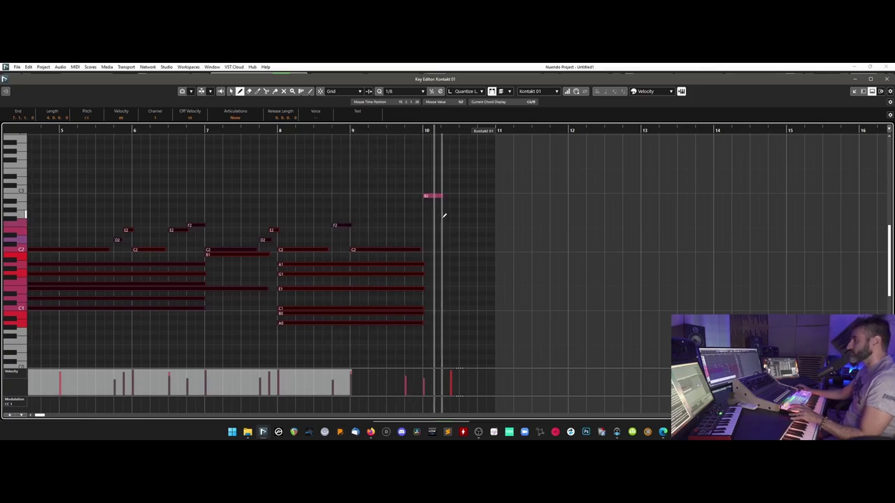
{"action": "key", "text": "1"}
{"action": "key", "text": "space"}
- Trim the notes ending near bar 10 and add an F2 note on beat 4 of bar 9
{"action": "left_click_drag", "start_coordinate": [426, 262], "coordinate": [422, 324]}
{"action": "left_click", "coordinate": [437, 270]}
{"action": "left_click_drag", "start_coordinate": [420, 248], "coordinate": [422, 226]}
{"action": "key", "text": "8"}
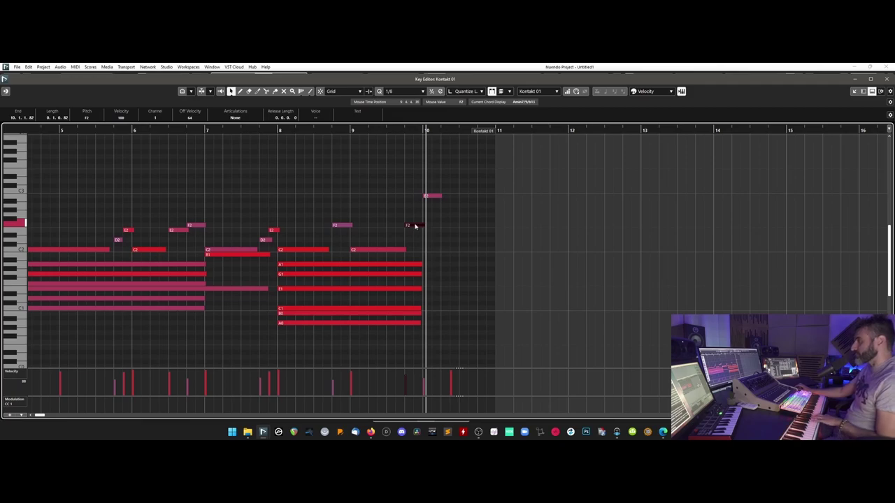
- Audition the added note from bar 9, lower it to E2 and move the playback cursor to bar 8
{"action": "left_click", "coordinate": [351, 129]}
{"action": "key", "text": "space"}
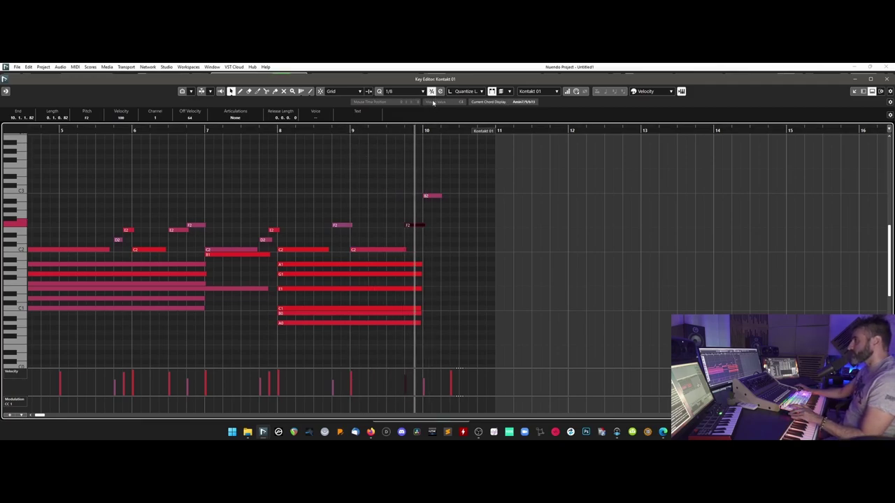
{"action": "key", "text": "l"}
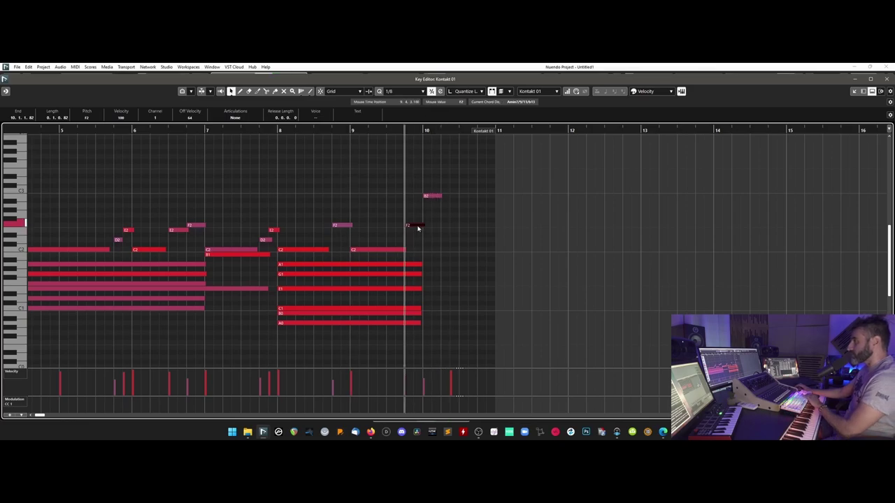
{"action": "left_click", "coordinate": [278, 131]}
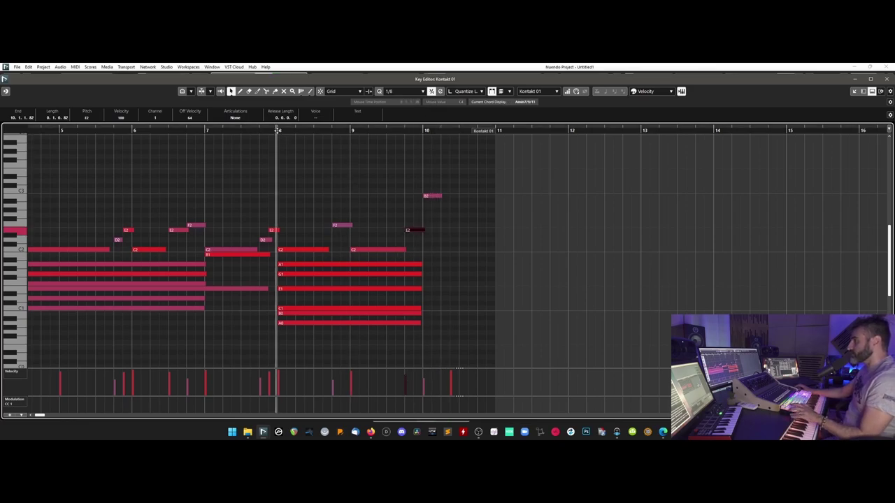
- Shorten the E2 note just before bar 8 so it ends at the barline and audition the passage
{"action": "left_click", "coordinate": [272, 230]}
{"action": "left_click_drag", "start_coordinate": [276, 230], "coordinate": [277, 230]}
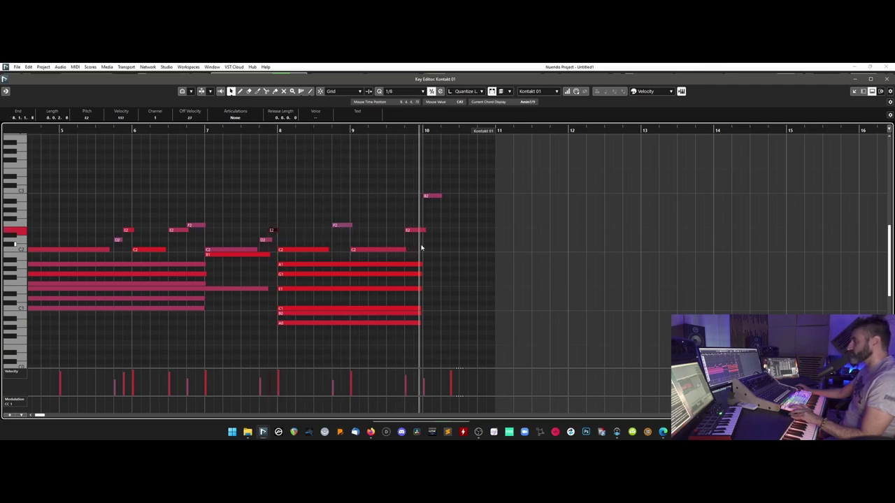
{"action": "scroll", "coordinate": [422, 260], "scroll_direction": "up", "scroll_amount": 4}
{"action": "key", "text": "space"}
- Lower the D6 note on beat 4 of bar 9 to C6 and play the part from bar 9
{"action": "left_click", "coordinate": [407, 193]}
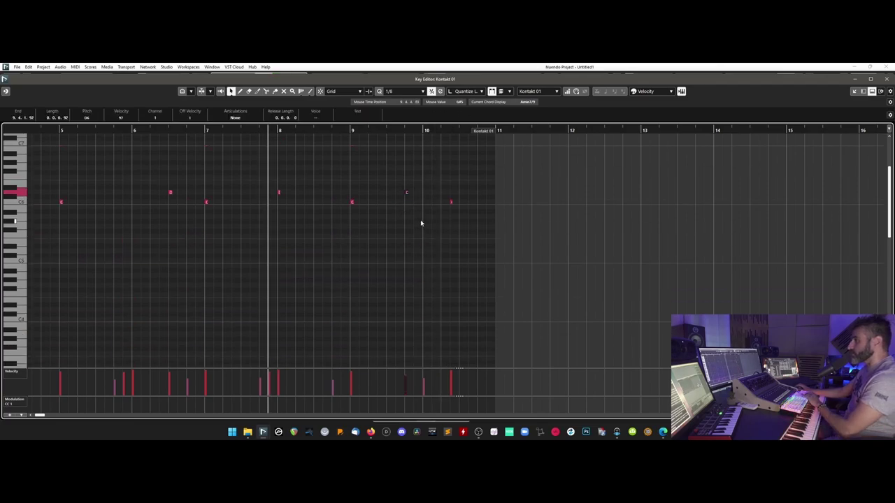
{"action": "left_click", "coordinate": [352, 133]}
{"action": "scroll", "coordinate": [382, 258], "scroll_direction": "down", "scroll_amount": 3}
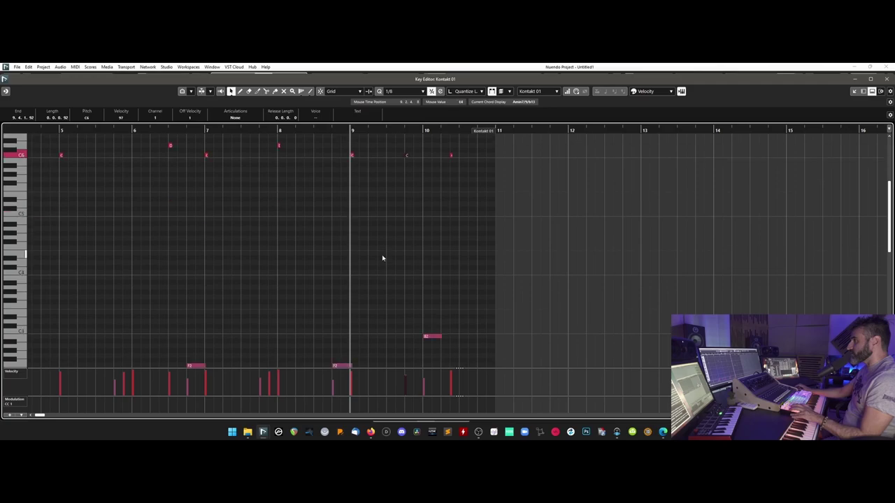
{"action": "key", "text": "space"}
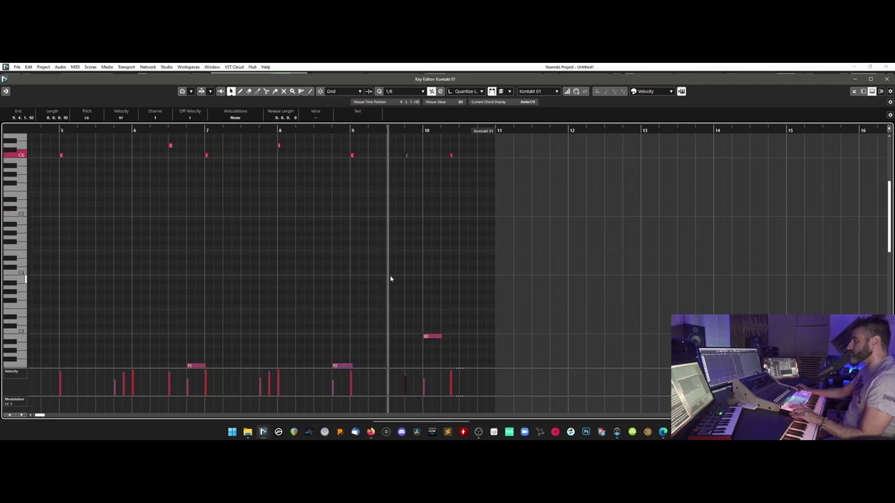
- Move the last C6 note in bar 10 back to the start of the bar
{"action": "scroll", "coordinate": [390, 279], "scroll_direction": "down", "scroll_amount": 3}
{"action": "scroll", "coordinate": [391, 279], "scroll_direction": "up", "scroll_amount": 6}
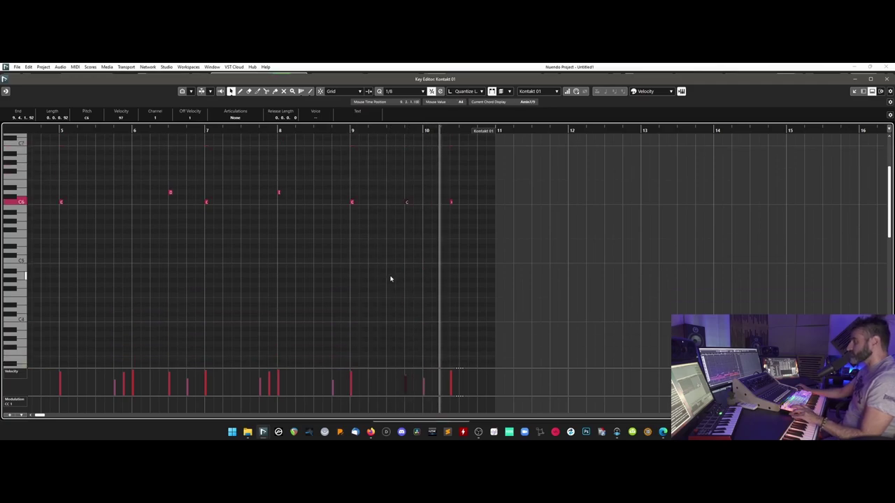
{"action": "left_click_drag", "start_coordinate": [452, 202], "coordinate": [426, 204]}
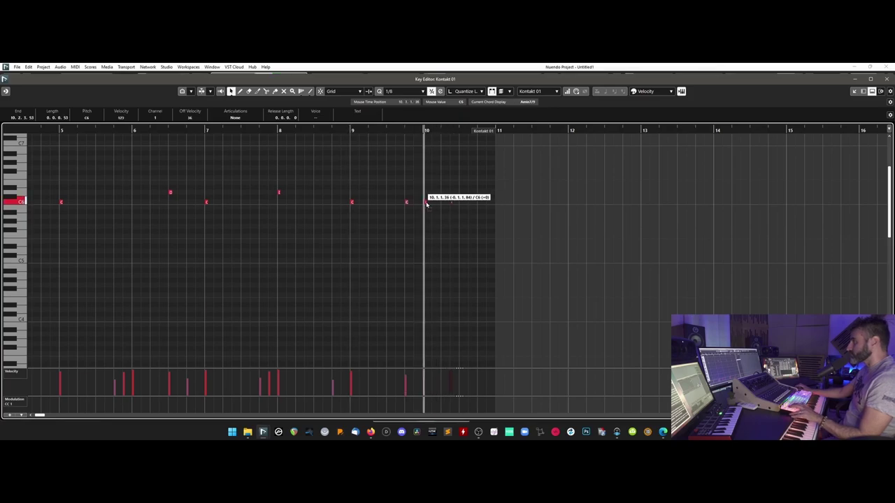
{"action": "scroll", "coordinate": [377, 221], "scroll_direction": "down", "scroll_amount": 2, "text": "ctrl"}
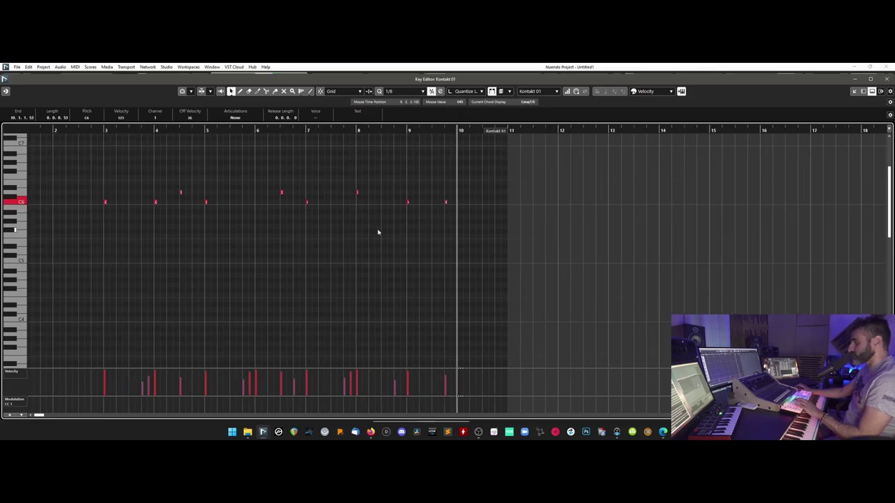
{"action": "scroll", "coordinate": [154, 219], "scroll_direction": "down", "scroll_amount": 6}
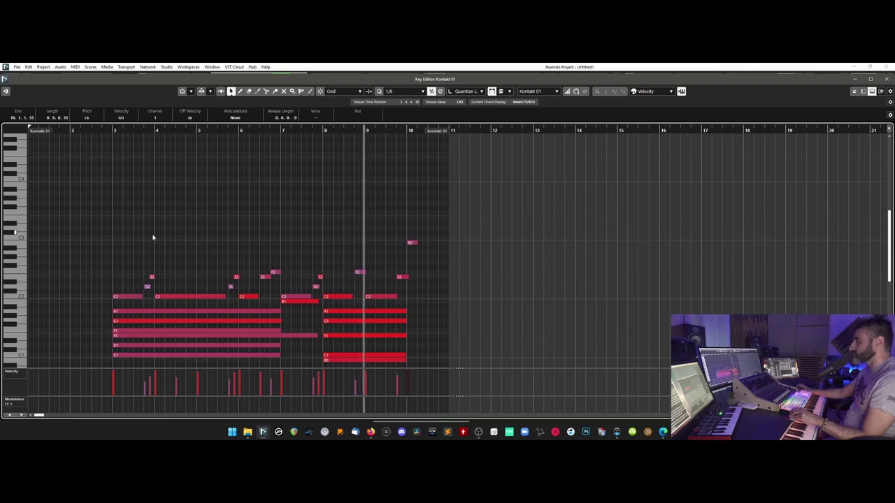
- Select the row of C6 notes between bars 3 and 10, followed by the row of D6 notes above it
{"action": "scroll", "coordinate": [152, 238], "scroll_direction": "up", "scroll_amount": 5}
{"action": "scroll", "coordinate": [153, 238], "scroll_direction": "down", "scroll_amount": 2}
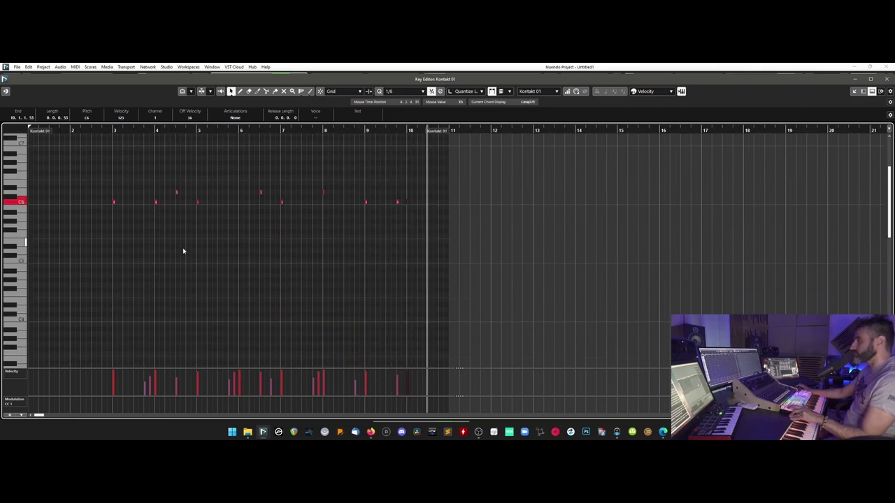
{"action": "scroll", "coordinate": [192, 255], "scroll_direction": "down", "scroll_amount": 6}
{"action": "scroll", "coordinate": [392, 260], "scroll_direction": "up", "scroll_amount": 6}
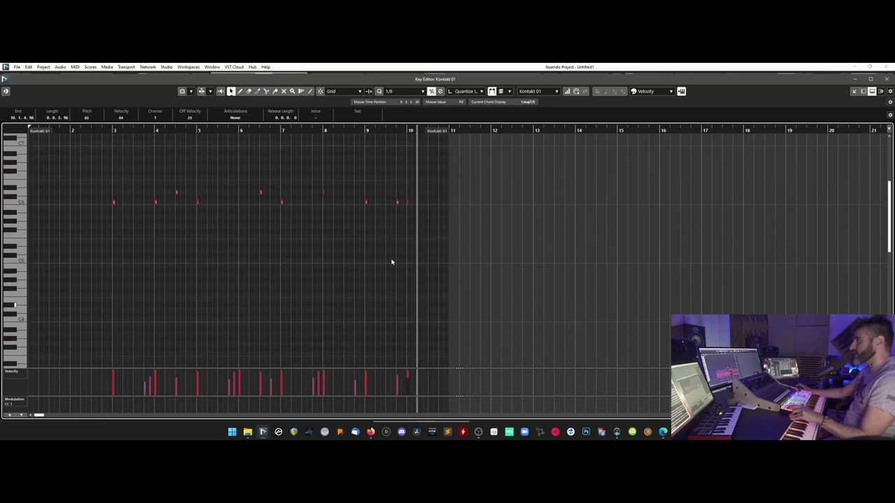
{"action": "left_click_drag", "start_coordinate": [102, 201], "coordinate": [493, 239]}
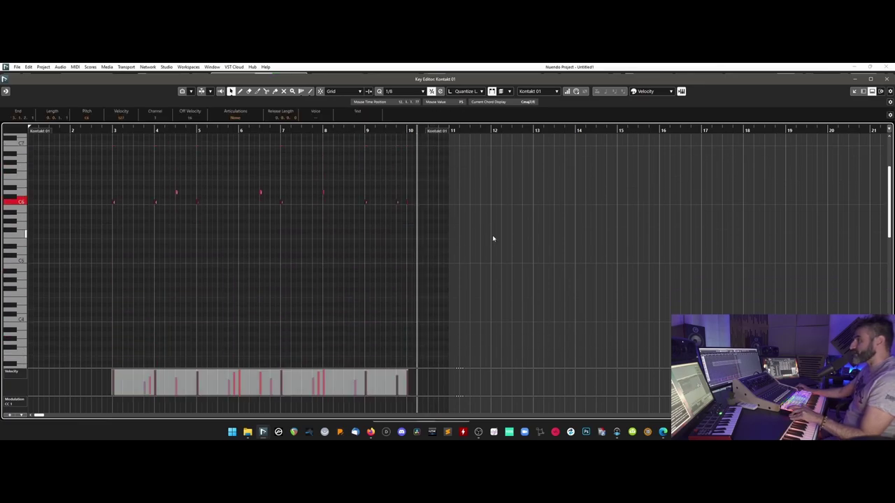
{"action": "key", "text": "shift+g"}
{"action": "key", "text": "shift+h"}
{"action": "key", "text": "shift+h"}
{"action": "key", "text": "shift+h"}
{"action": "key", "text": "shift+g"}
{"action": "left_click_drag", "start_coordinate": [89, 202], "coordinate": [527, 218]}
{"action": "left_click_drag", "start_coordinate": [611, 191], "coordinate": [98, 173]}
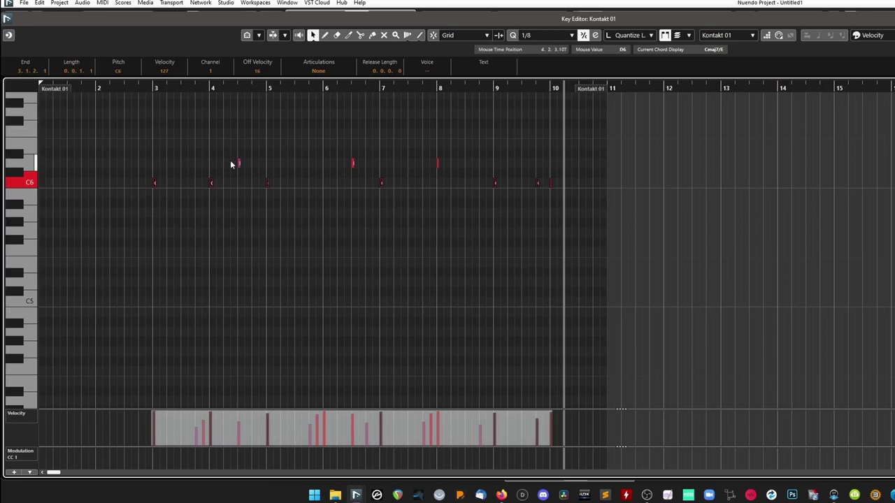
{"action": "left_click_drag", "start_coordinate": [217, 163], "coordinate": [552, 163]}
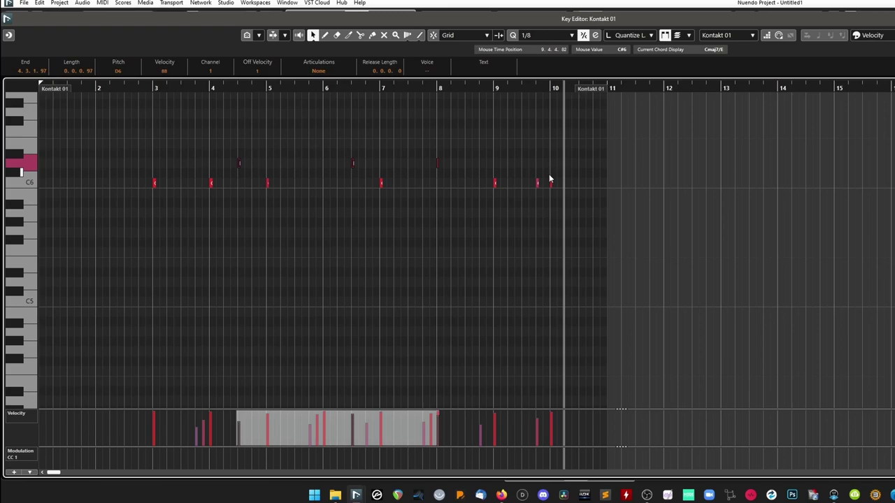
- Copy the D6 note on beat 3 of bar 4 to beat 3 of bar 3 and play from bar 3
{"action": "left_click_drag", "start_coordinate": [153, 86], "coordinate": [153, 102]}
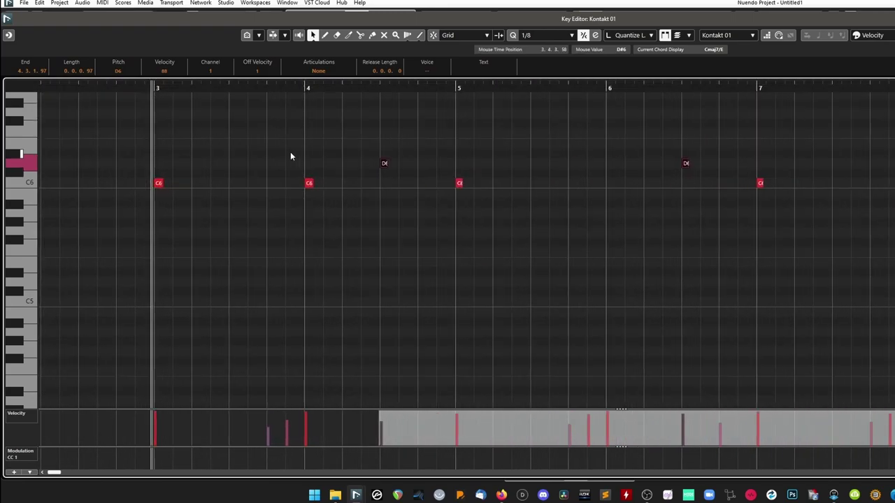
{"action": "left_click", "coordinate": [303, 163]}
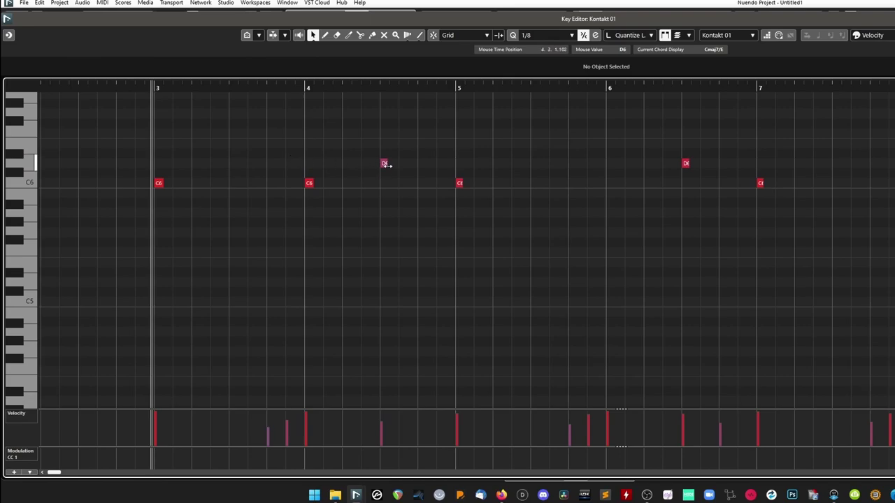
{"action": "left_click_drag", "start_coordinate": [385, 167], "coordinate": [232, 166]}
{"action": "left_click", "coordinate": [155, 86]}
{"action": "key", "text": "space"}
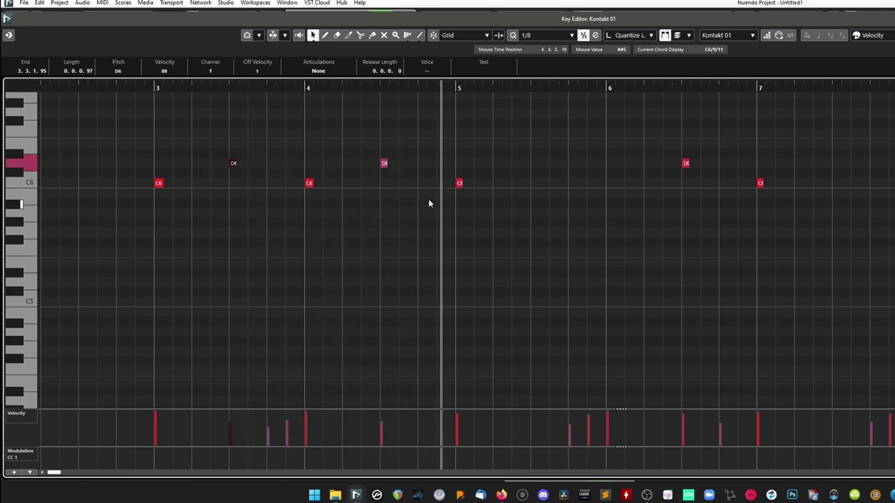
- Copy the D6 note in bar 4 to beat 4 as an E6 note and play from halfway through bar 2
{"action": "left_click_drag", "start_coordinate": [385, 165], "coordinate": [424, 146]}
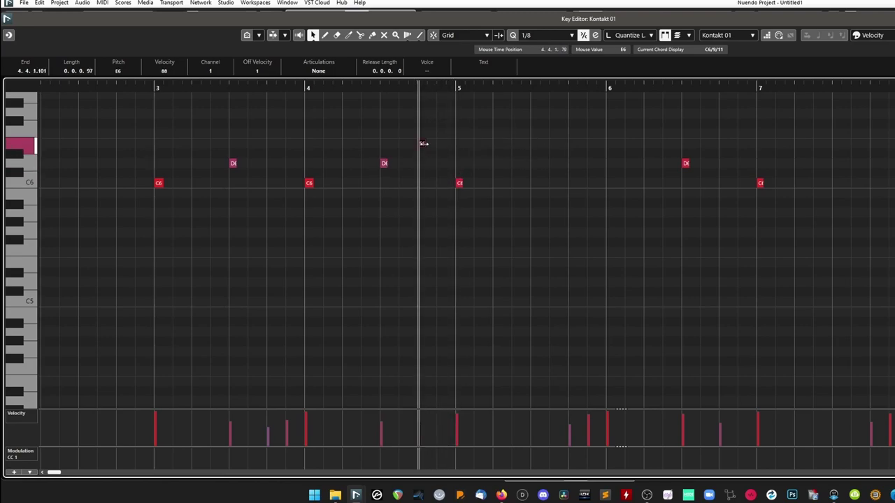
{"action": "left_click", "coordinate": [77, 86]}
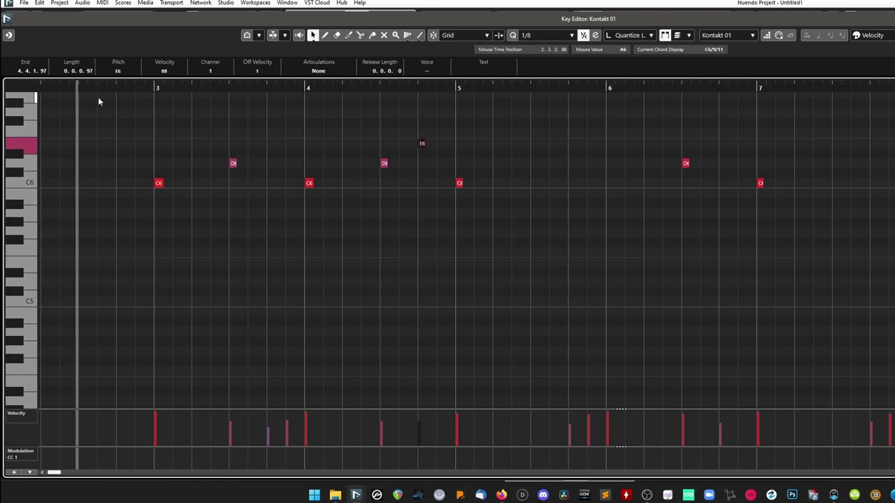
{"action": "key", "text": "space"}
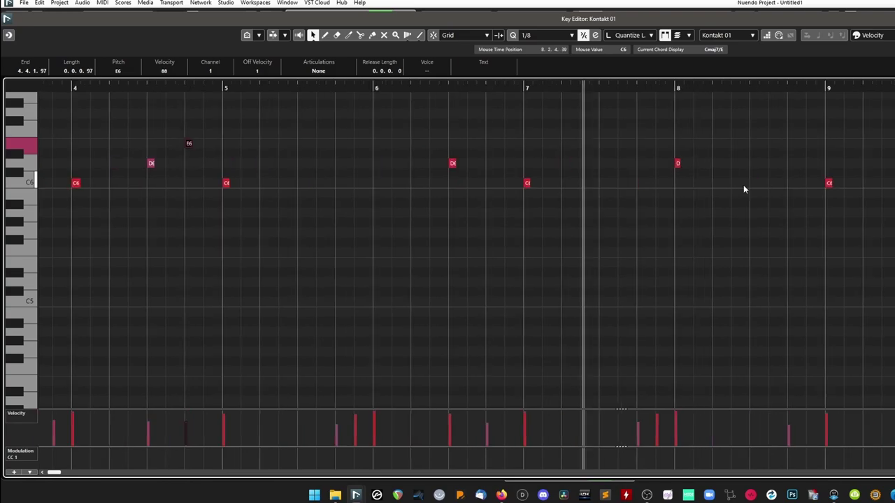
- Copy the C6 note at bar 7 to beat 4 of that bar as an E6 note and audition the part
{"action": "left_click_drag", "start_coordinate": [529, 184], "coordinate": [640, 148]}
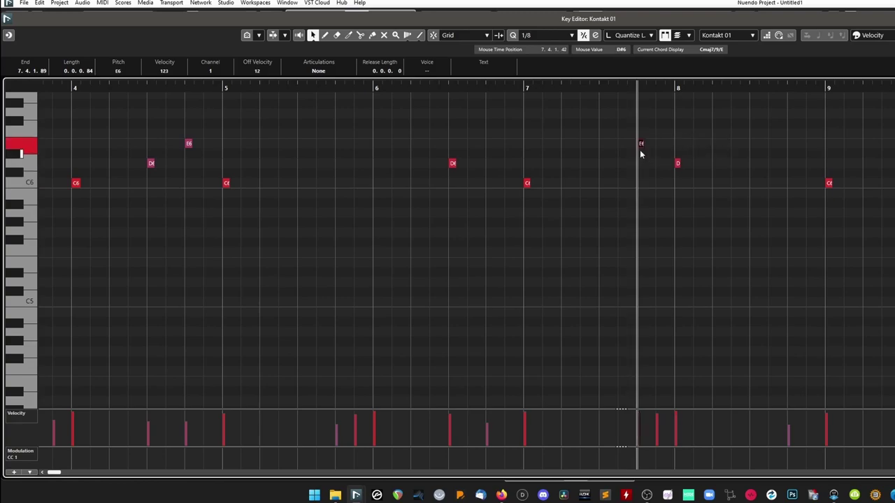
{"action": "left_click", "coordinate": [376, 88]}
{"action": "scroll", "coordinate": [200, 105], "scroll_direction": "left", "scroll_amount": 3}
{"action": "left_click", "coordinate": [269, 88]}
{"action": "key", "text": "space"}
{"action": "scroll", "coordinate": [555, 237], "scroll_direction": "right", "scroll_amount": 5}
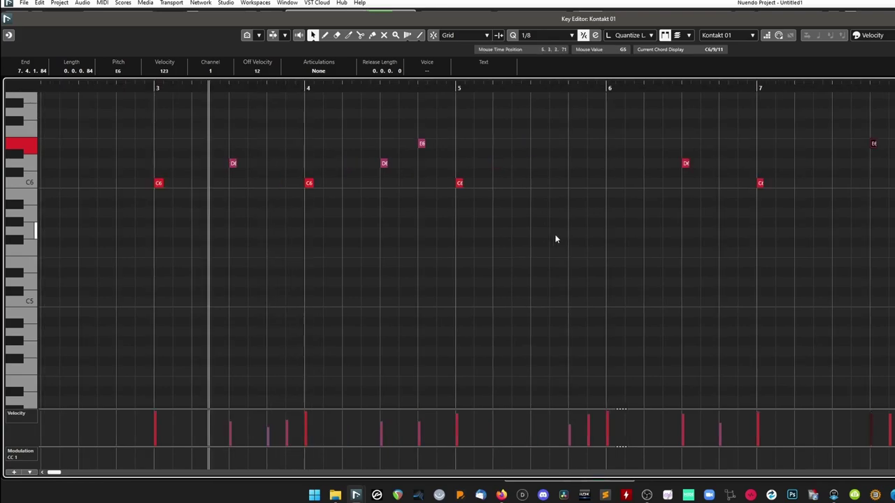
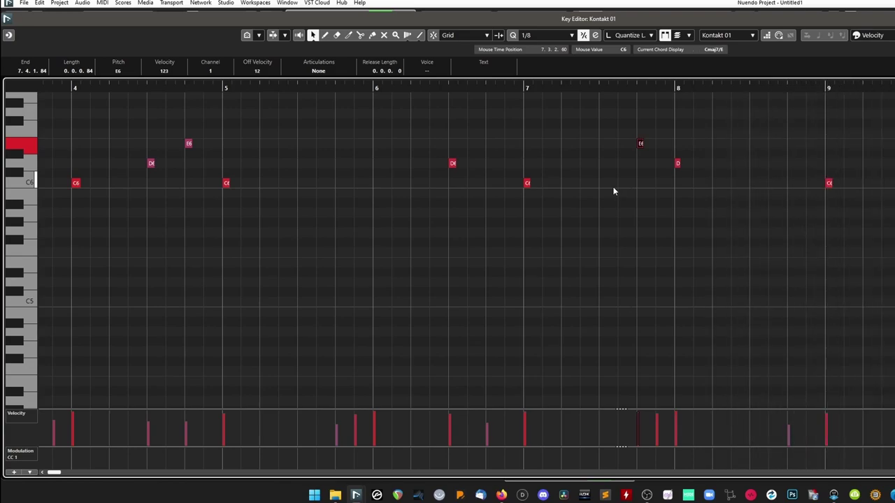
- Stop playback and look over the low drum notes and the C6 to E6 notes across bars 3 to 10
{"action": "key", "text": "g"}
{"action": "key", "text": "g"}
{"action": "key", "text": "g"}
{"action": "key", "text": "space"}
{"action": "scroll", "coordinate": [579, 227], "scroll_direction": "down", "scroll_amount": 2}
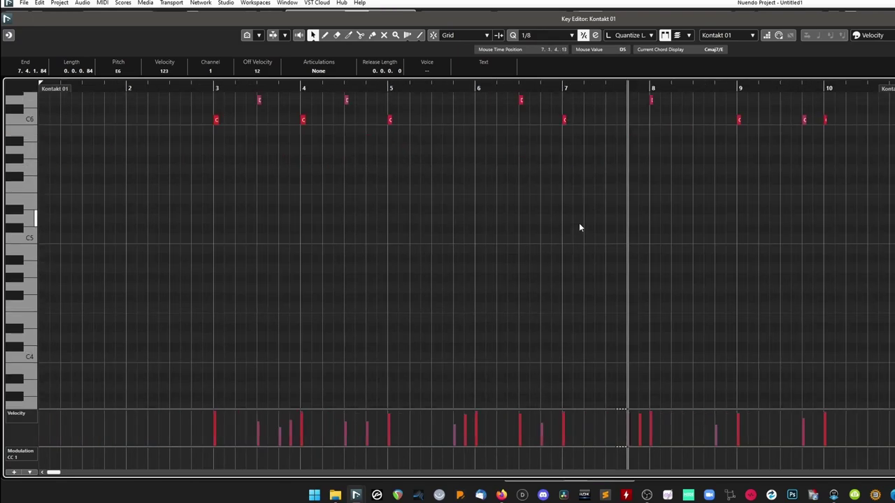
{"action": "scroll", "coordinate": [579, 225], "scroll_direction": "right", "scroll_amount": 2}
{"action": "scroll", "coordinate": [579, 228], "scroll_direction": "down", "scroll_amount": 4}
{"action": "scroll", "coordinate": [580, 235], "scroll_direction": "up", "scroll_amount": 8}
{"action": "scroll", "coordinate": [579, 240], "scroll_direction": "left", "scroll_amount": 2}
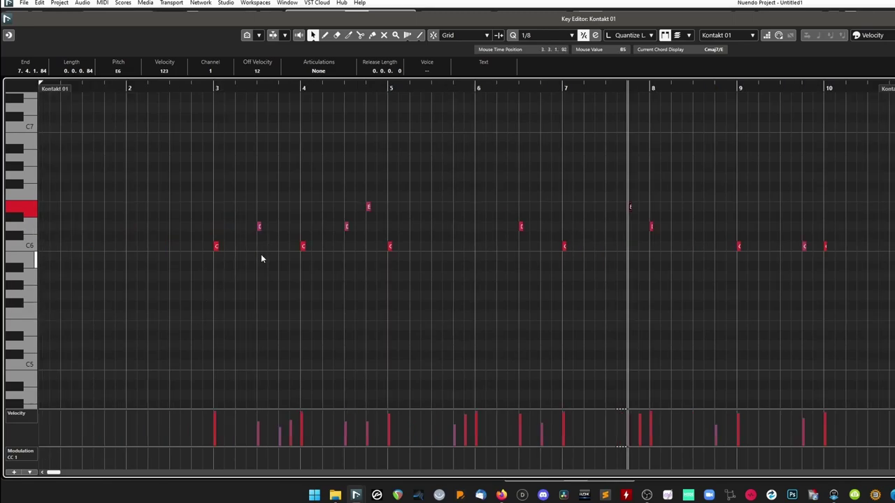
- Switch to the Kontakt window, show the sequencer page of Elements -01 Warrior Drum 01 and open its step rate choices
{"action": "left_click_drag", "start_coordinate": [687, 0], "coordinate": [402, 9]}
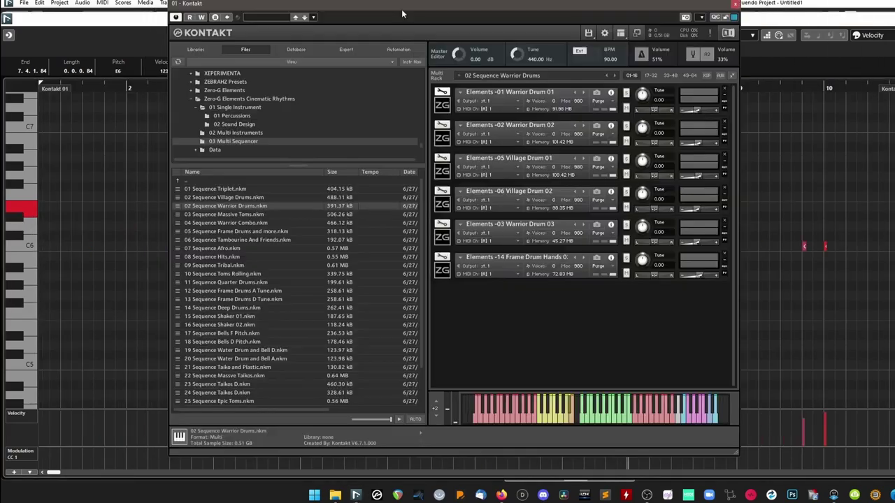
{"action": "left_click", "coordinate": [441, 92]}
{"action": "scroll", "coordinate": [658, 304], "scroll_direction": "down", "scroll_amount": 1}
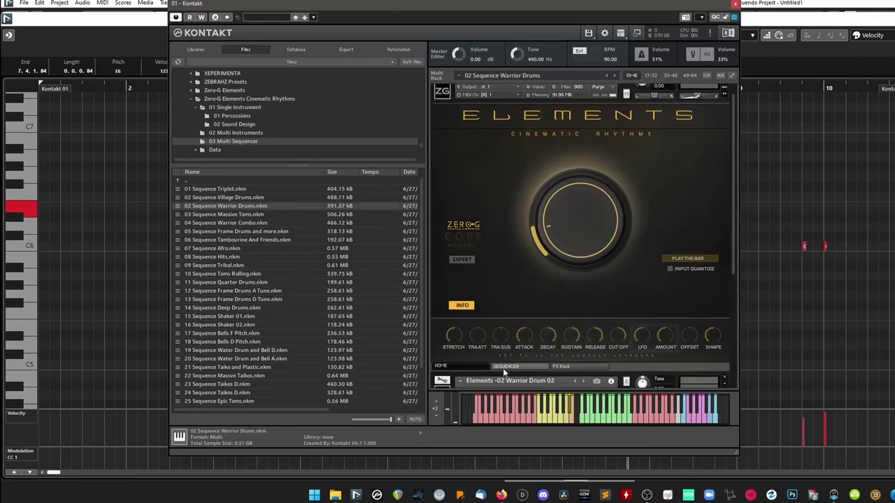
{"action": "left_click", "coordinate": [505, 367]}
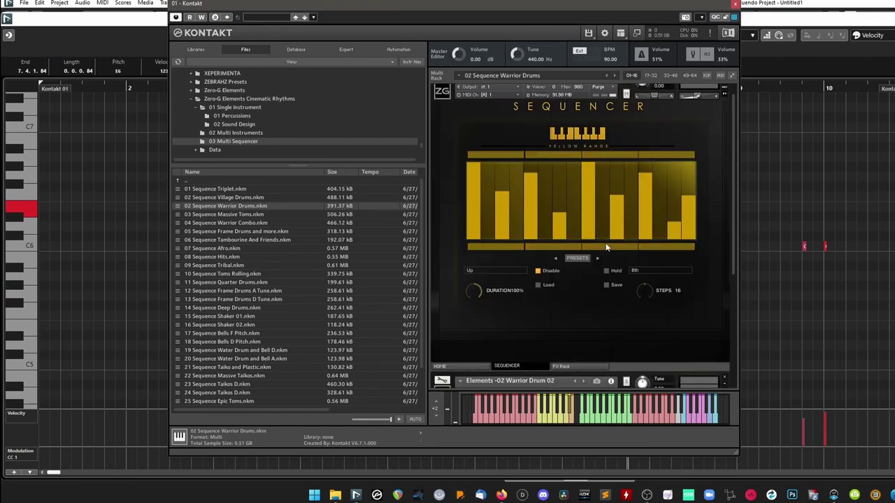
{"action": "left_click", "coordinate": [638, 272]}
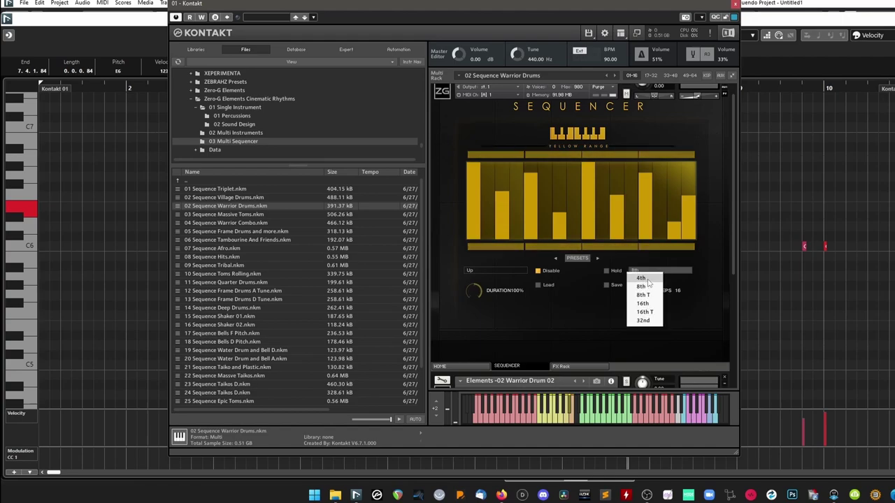
- Review the note-rate options of the Warrior Drum 02 sequencer while keeping the rate at 8th
{"action": "left_click", "coordinate": [696, 316]}
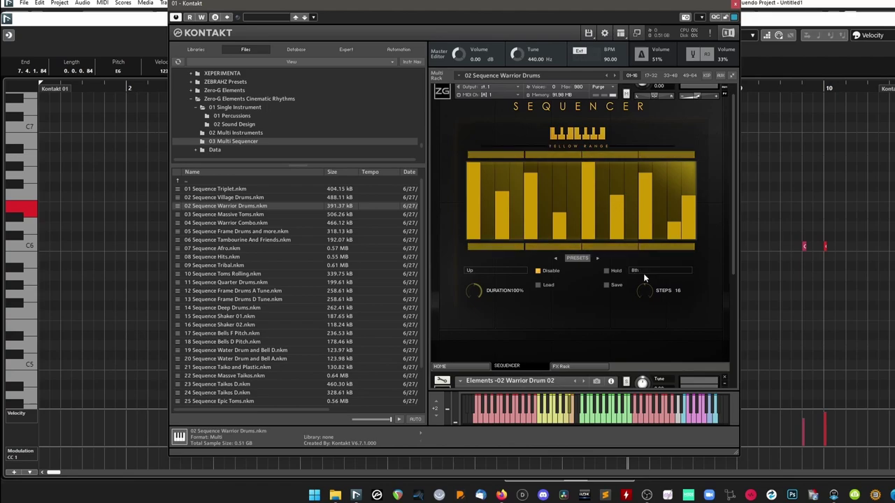
{"action": "left_click", "coordinate": [689, 419]}
{"action": "left_click", "coordinate": [657, 272]}
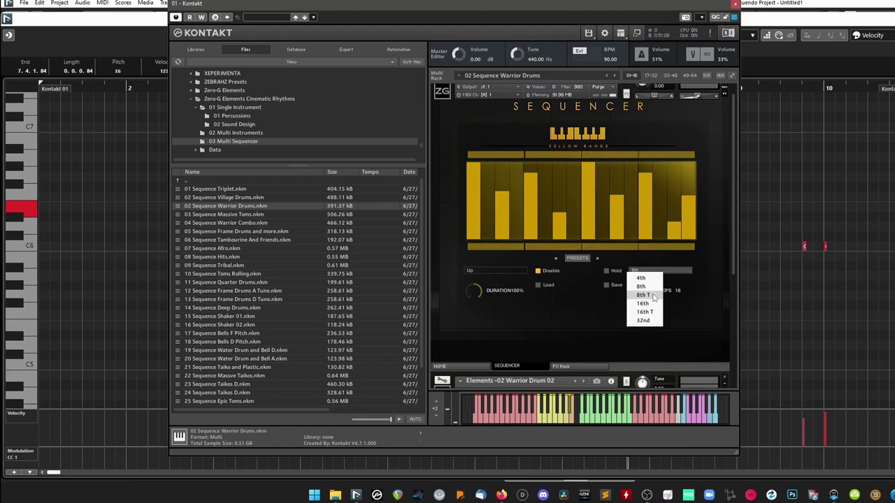
{"action": "left_click", "coordinate": [698, 296]}
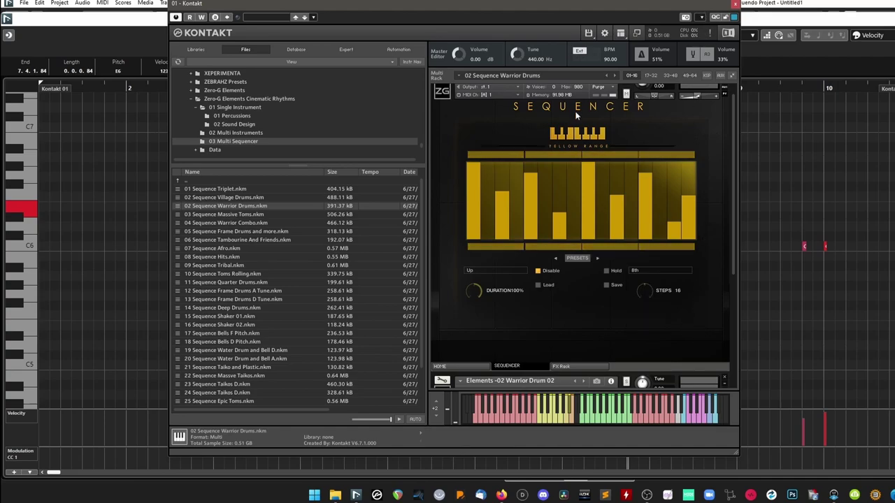
- Move the Kontakt window out of the way and close the Key Editor window to return to the project
{"action": "left_click_drag", "start_coordinate": [562, 5], "coordinate": [678, 98]}
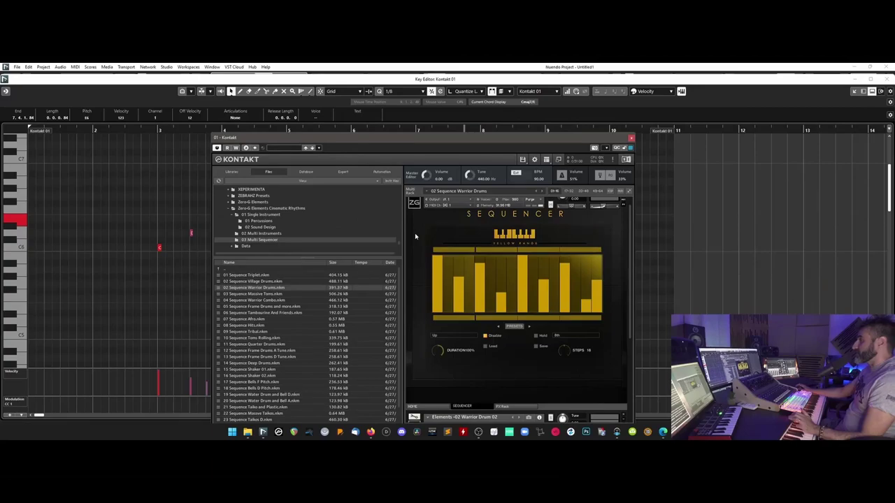
{"action": "left_click", "coordinate": [558, 185]}
{"action": "left_click_drag", "start_coordinate": [611, 97], "coordinate": [634, 98]}
{"action": "left_click_drag", "start_coordinate": [455, 140], "coordinate": [894, 116]}
{"action": "left_click", "coordinate": [888, 79]}
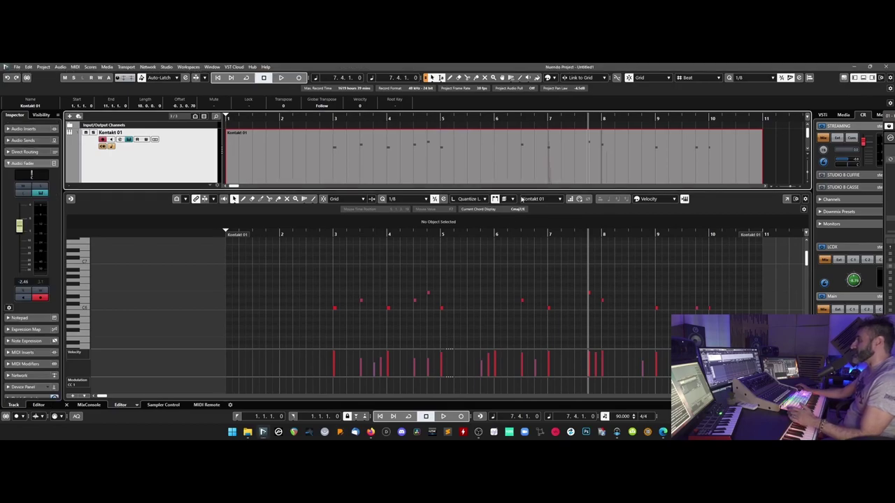
- Delete the high note just before bar 8 and hide the lower-zone editor
{"action": "left_click_drag", "start_coordinate": [607, 282], "coordinate": [585, 301]}
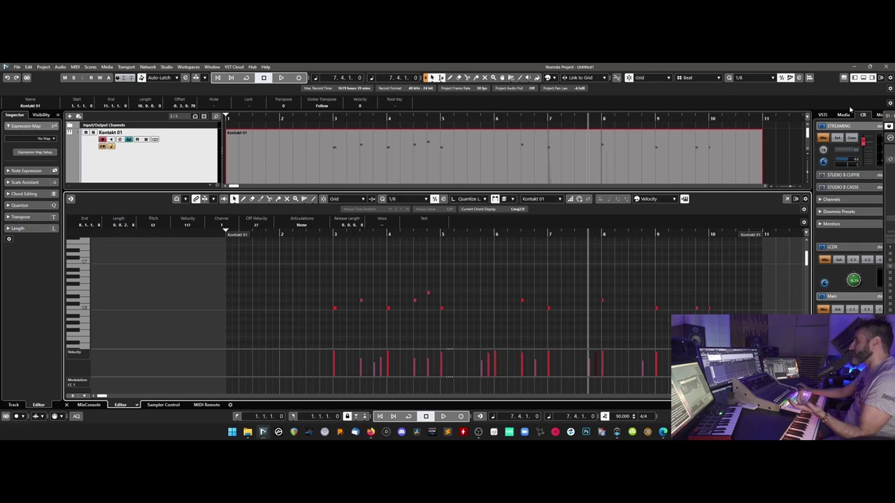
{"action": "left_click", "coordinate": [863, 78]}
- Play the Kontakt 01 part from bar 3, then return the cursor to the project start
{"action": "left_click", "coordinate": [331, 118]}
{"action": "key", "text": "space"}
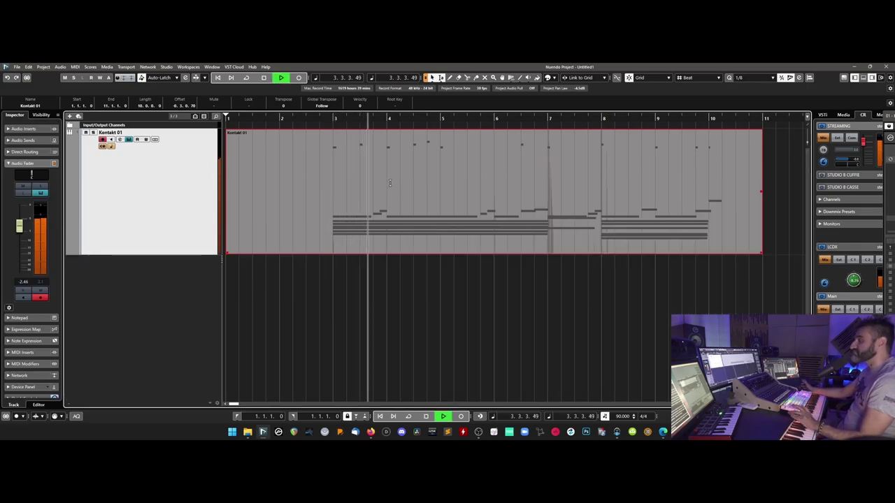
{"action": "key", "text": "space"}
{"action": "key", "text": "Home"}
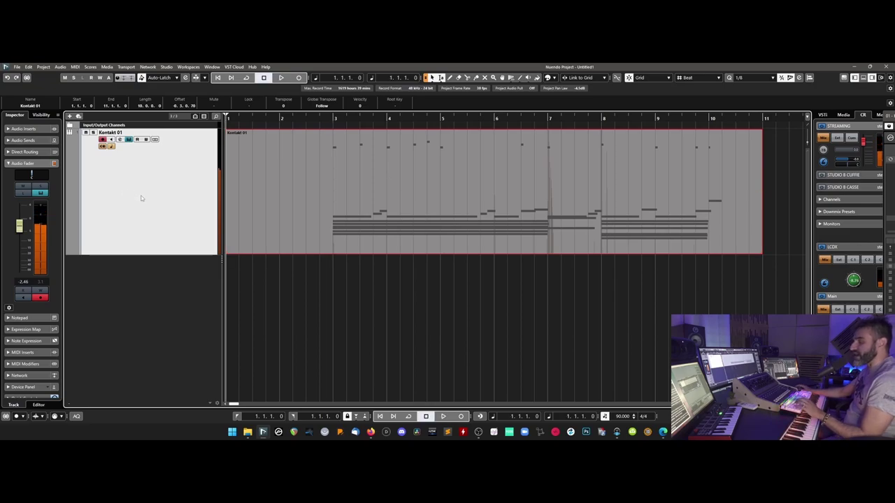
- Lower the Kontakt 01 track's volume to -4.55 dB and duplicate the track with its part
{"action": "key", "text": "g"}
{"action": "key", "text": "g"}
{"action": "left_click_drag", "start_coordinate": [21, 227], "coordinate": [26, 233]}
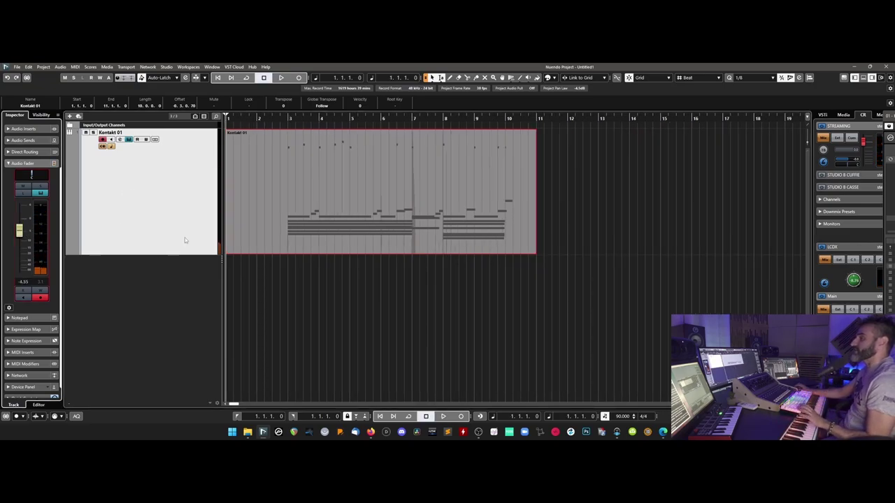
{"action": "right_click", "coordinate": [144, 203]}
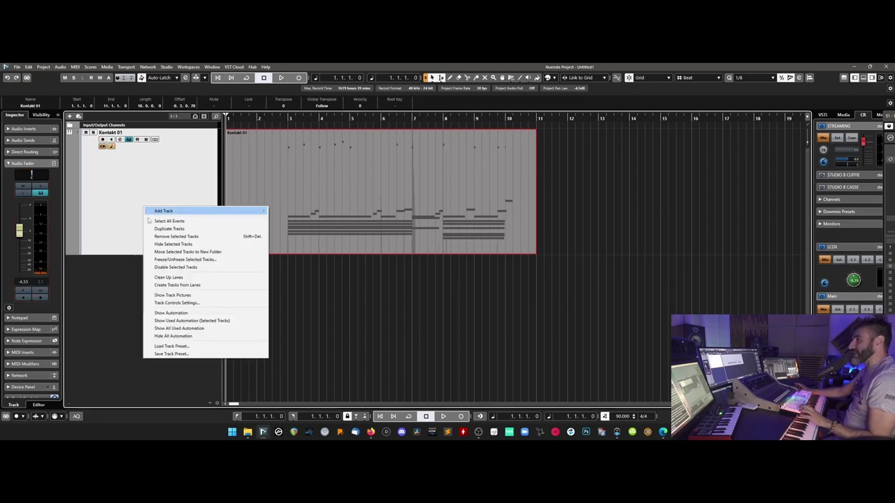
{"action": "left_click", "coordinate": [169, 235]}
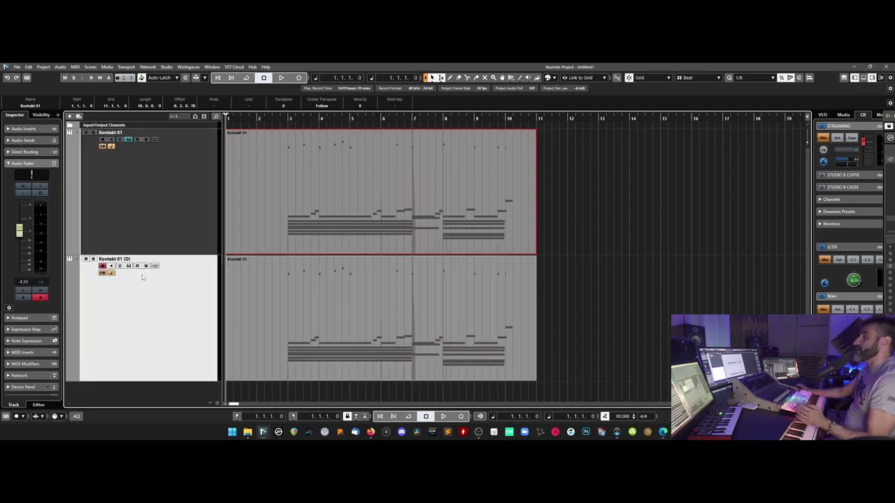
- Open the duplicated track's Kontakt instance and reset its multi, discarding all instruments
{"action": "left_click", "coordinate": [373, 214]}
{"action": "left_click_drag", "start_coordinate": [14, 90], "coordinate": [493, 86]}
{"action": "left_click", "coordinate": [519, 98]}
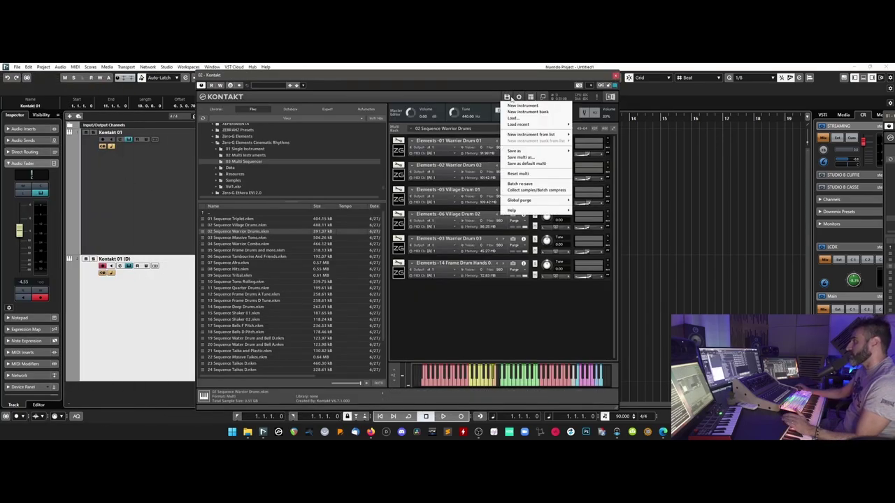
{"action": "left_click", "coordinate": [518, 174]}
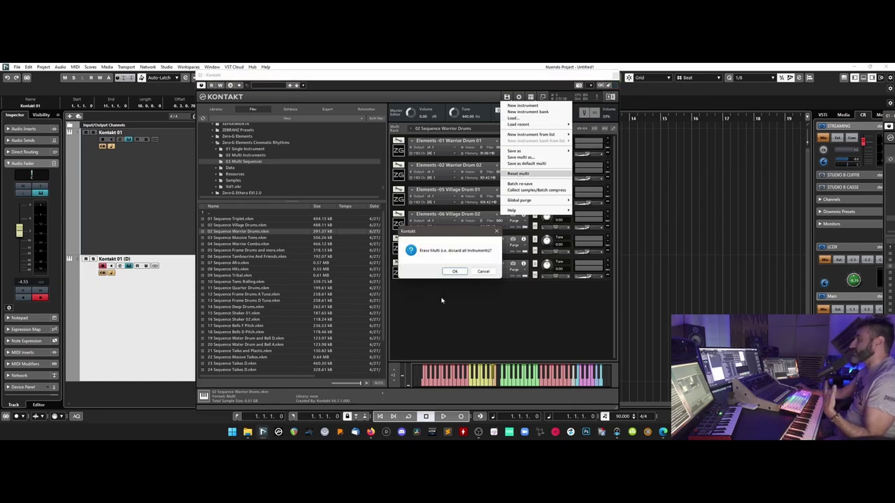
{"action": "left_click", "coordinate": [454, 272]}
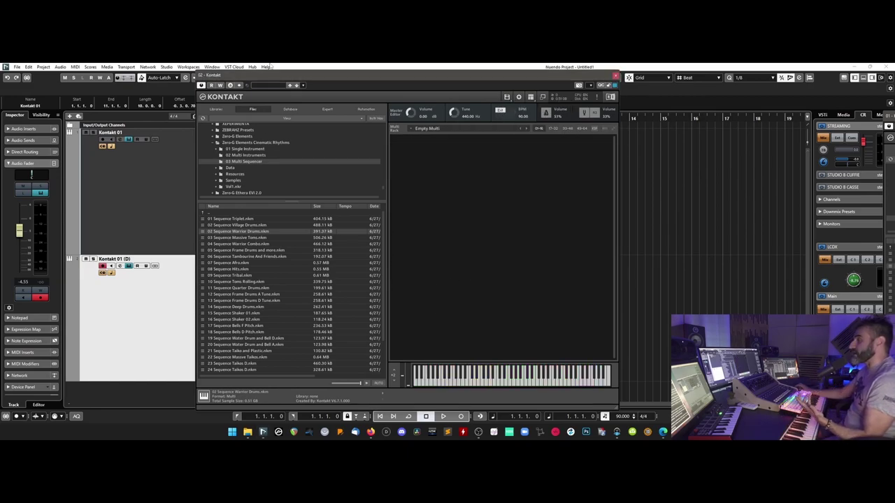
- Move the second Kontakt window aside and load the 14 Sequence Deep Drums multi into it
{"action": "left_click_drag", "start_coordinate": [270, 72], "coordinate": [580, 82]}
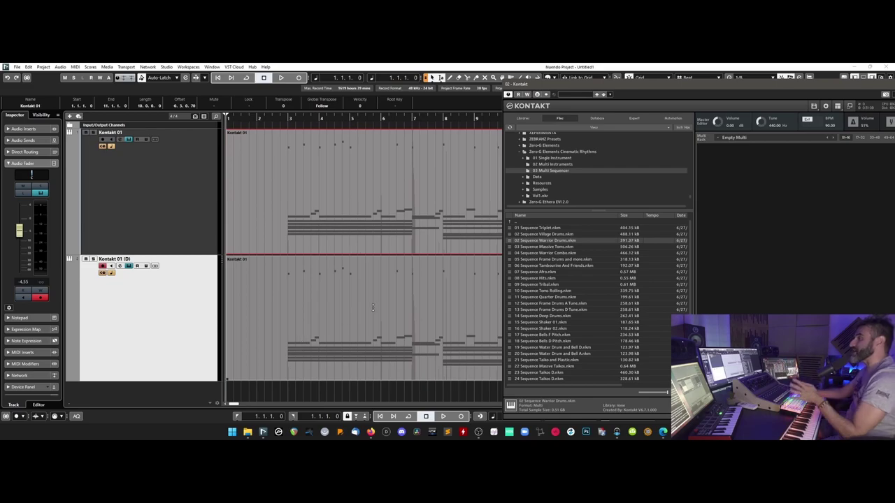
{"action": "scroll", "coordinate": [375, 302], "scroll_direction": "right", "scroll_amount": 2}
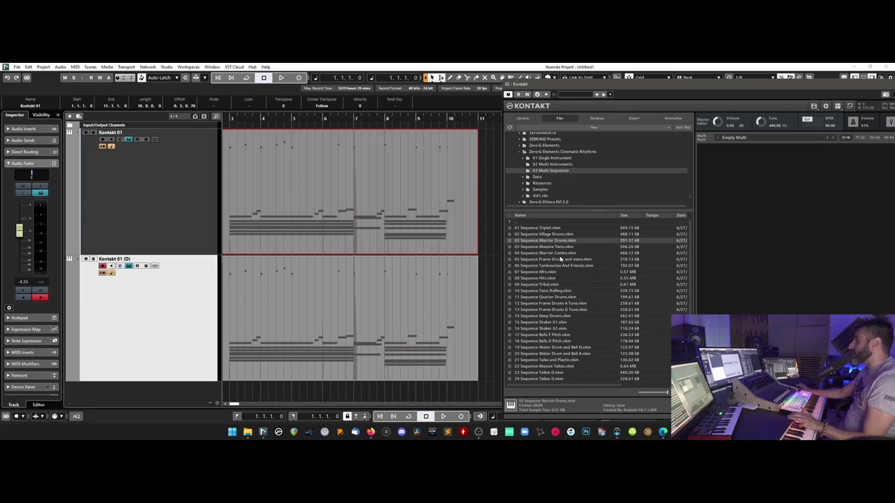
{"action": "left_click", "coordinate": [558, 317]}
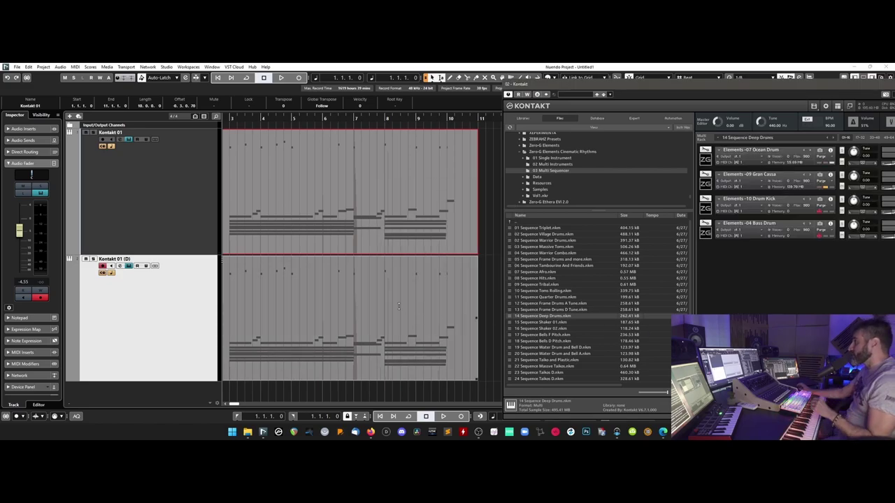
- Play both layered tracks from bar 2 and move the Kontakt window off the arrangement
{"action": "scroll", "coordinate": [404, 307], "scroll_direction": "left", "scroll_amount": 2}
{"action": "left_click", "coordinate": [258, 118]}
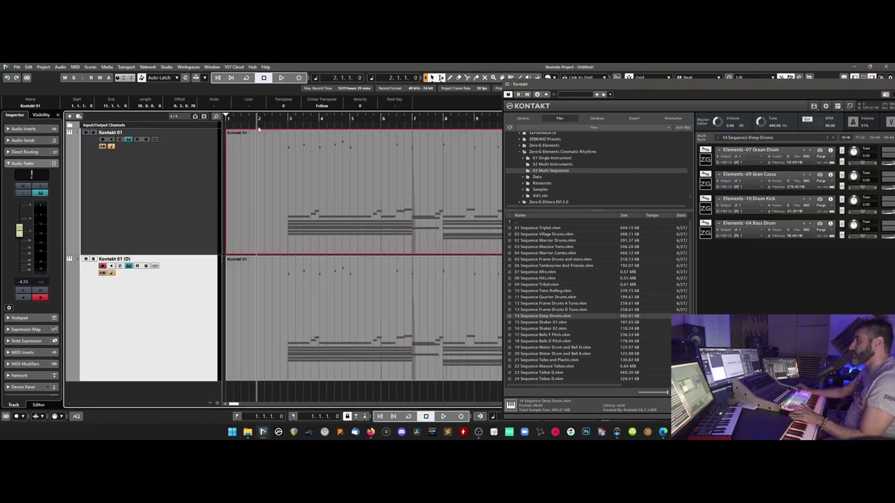
{"action": "key", "text": "space"}
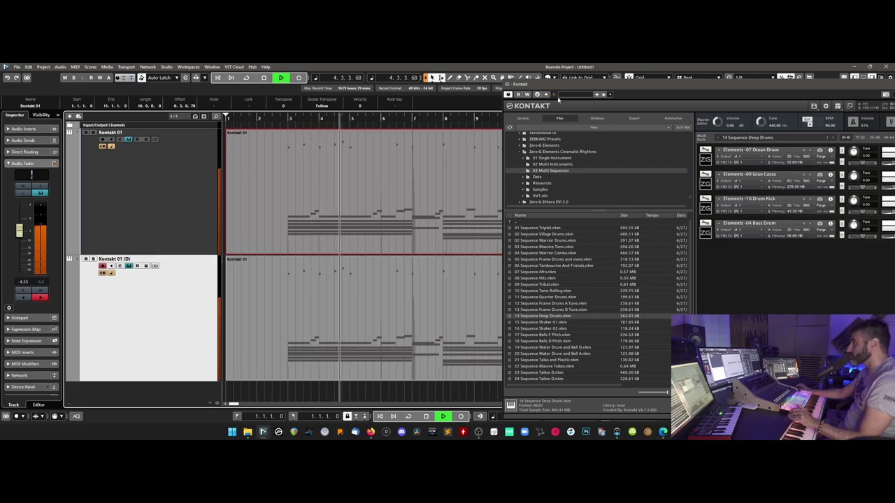
{"action": "left_click_drag", "start_coordinate": [555, 88], "coordinate": [894, 115]}
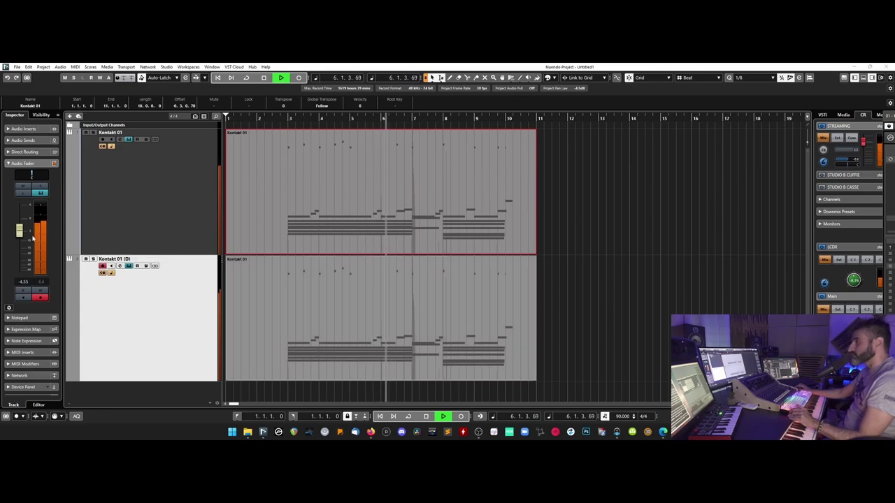
- Balance the two tracks during playback, setting Kontakt 01 to about -5.11 dB and Kontakt 01 (D) to -2.18 dB, and stop
{"action": "left_click_drag", "start_coordinate": [19, 231], "coordinate": [23, 225]}
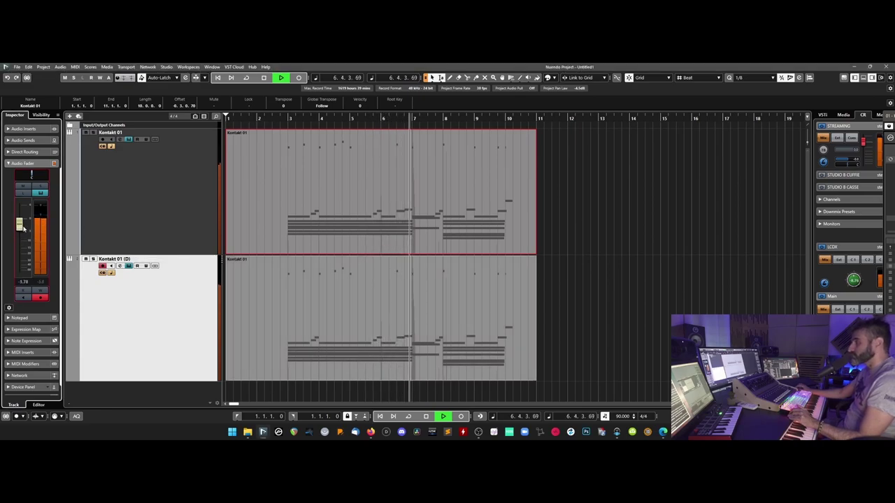
{"action": "left_click", "coordinate": [91, 220]}
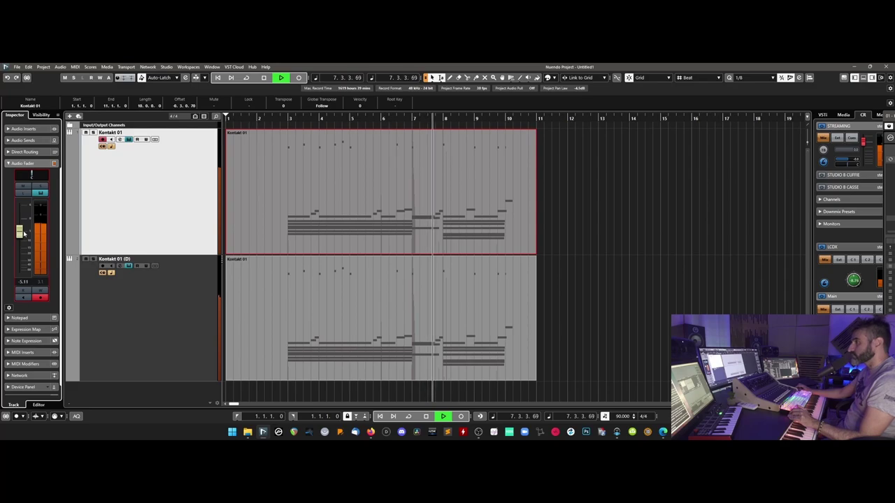
{"action": "left_click", "coordinate": [129, 296]}
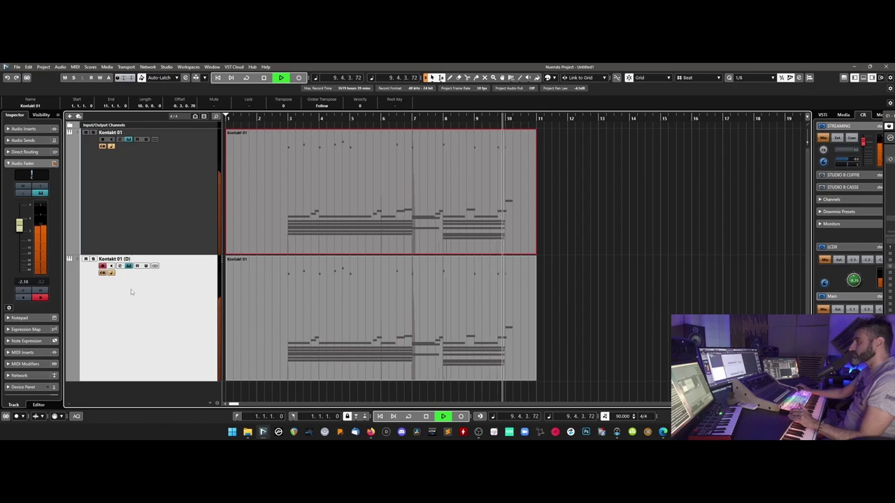
{"action": "key", "text": "space"}
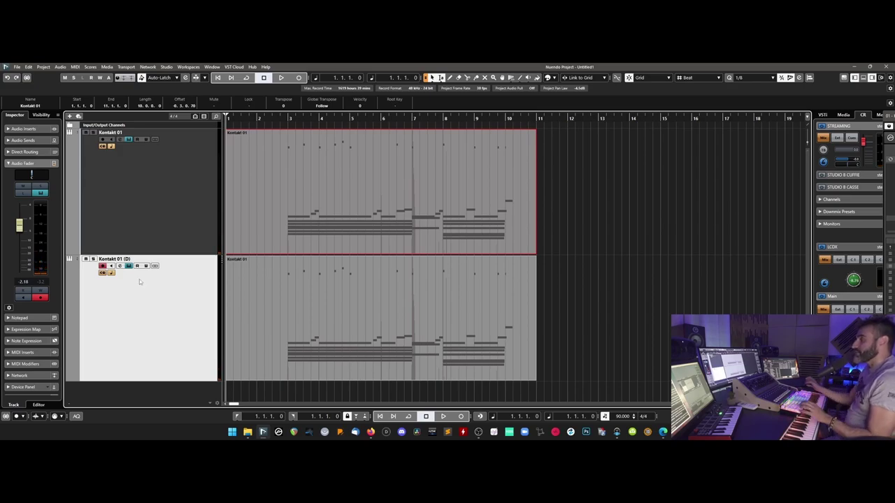
- Shrink the track heights and duplicate the Kontakt 01 (D) track to make a third layer
{"action": "key", "text": "shift+g"}
{"action": "key", "text": "shift+g"}
{"action": "right_click", "coordinate": [145, 244]}
{"action": "left_click", "coordinate": [171, 269]}
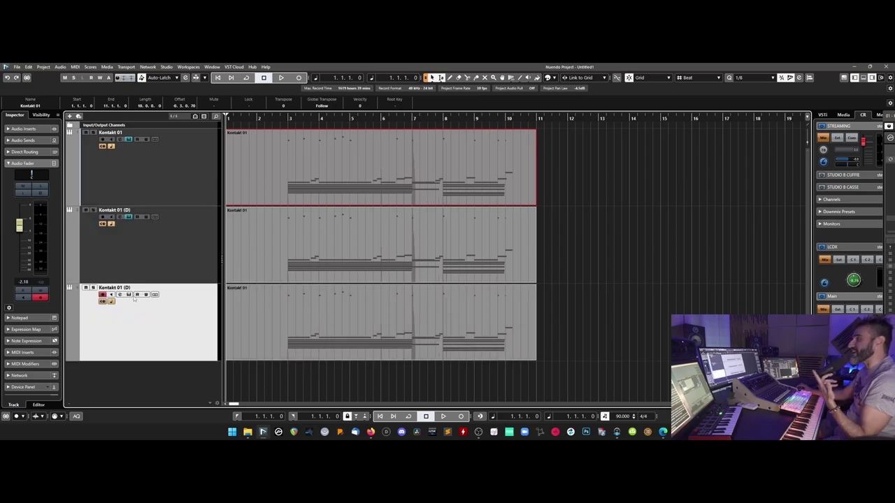
- Open the third track's Kontakt instance and clear its Deep Drums multi with Reset multi
{"action": "left_click", "coordinate": [128, 295]}
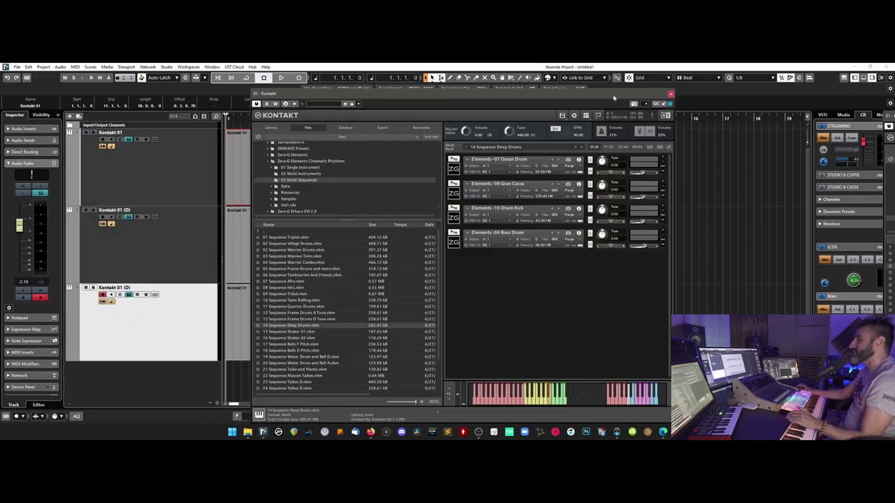
{"action": "left_click", "coordinate": [562, 115]}
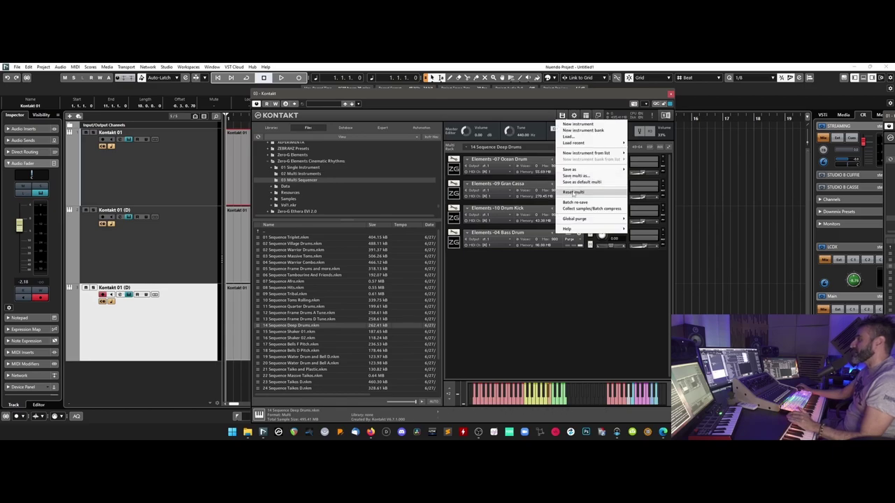
{"action": "left_click", "coordinate": [574, 191]}
{"action": "left_click", "coordinate": [454, 272]}
- Load the 06 Sequence Tambourine And Friends multi into the third Kontakt instance
{"action": "scroll", "coordinate": [337, 364], "scroll_direction": "down", "scroll_amount": 2}
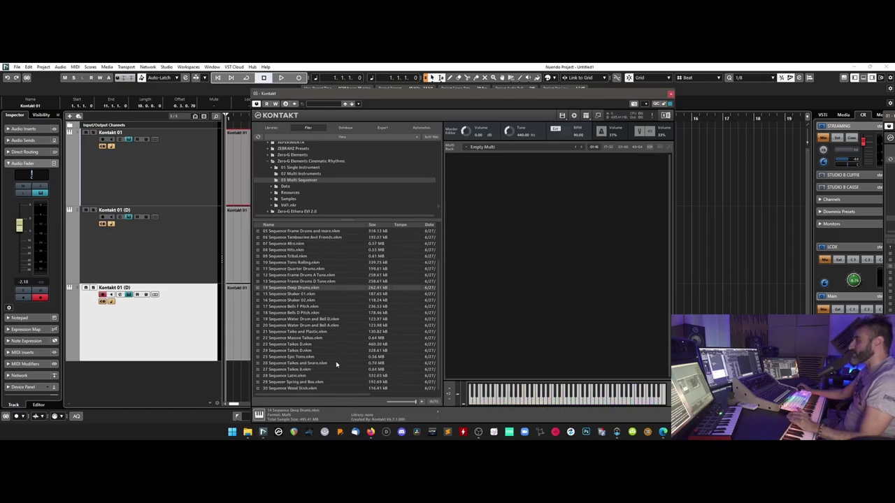
{"action": "scroll", "coordinate": [336, 364], "scroll_direction": "up", "scroll_amount": 2}
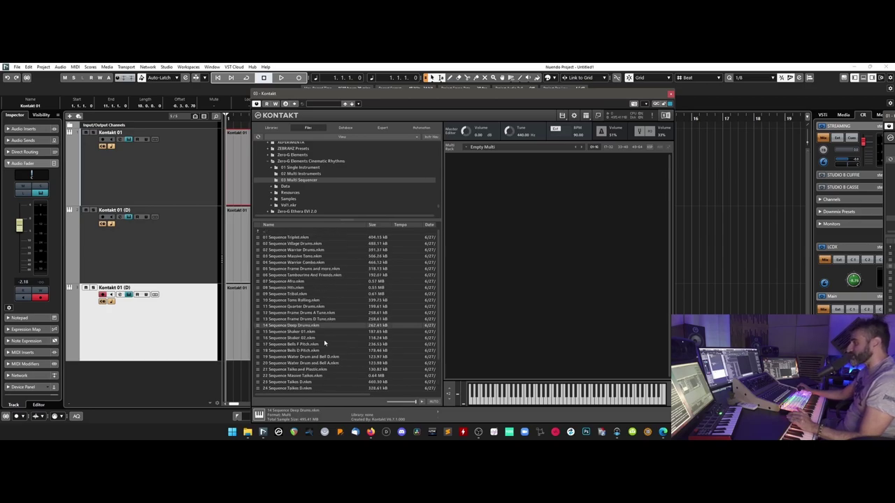
{"action": "left_click", "coordinate": [318, 275]}
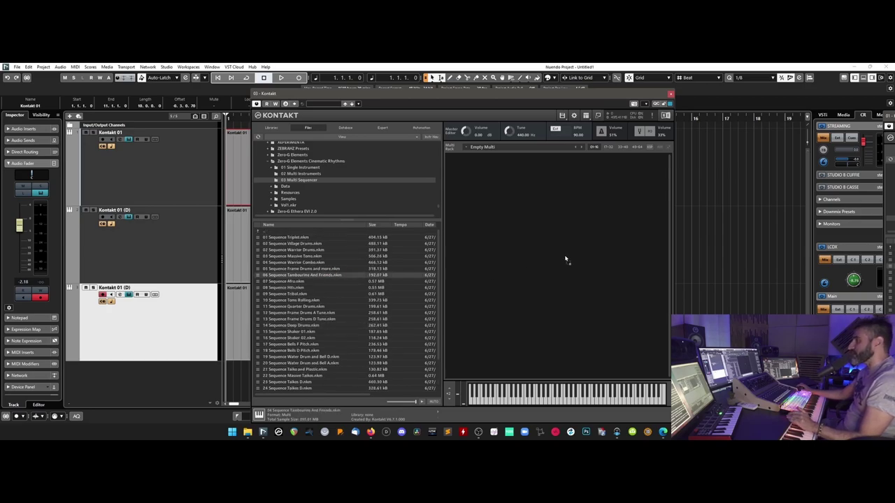
{"action": "left_click_drag", "start_coordinate": [565, 260], "coordinate": [564, 256]}
- Set the third track's volume to -4.92 dB and play the three layered tracks together through to the end of the parts
{"action": "left_click_drag", "start_coordinate": [428, 94], "coordinate": [667, 95]}
{"action": "left_click", "coordinate": [308, 146]}
{"action": "key", "text": "space"}
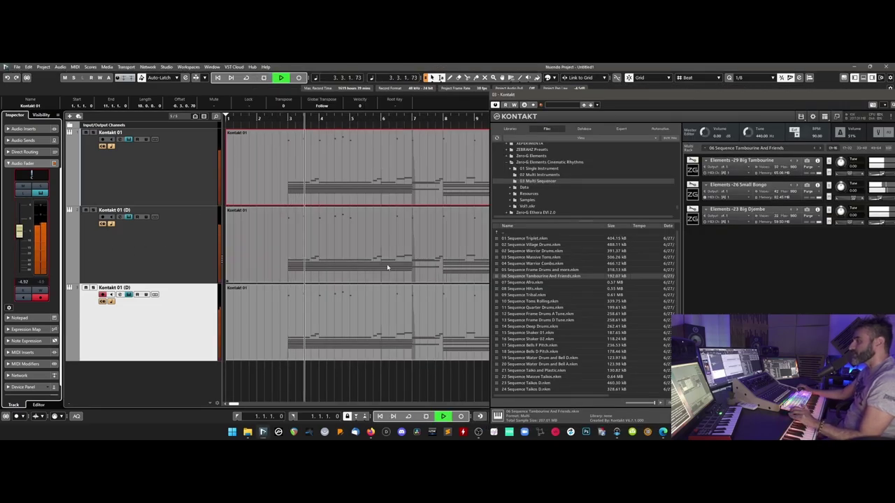
{"action": "scroll", "coordinate": [387, 263], "scroll_direction": "right", "scroll_amount": 4}
{"action": "scroll", "coordinate": [387, 264], "scroll_direction": "left", "scroll_amount": 4}
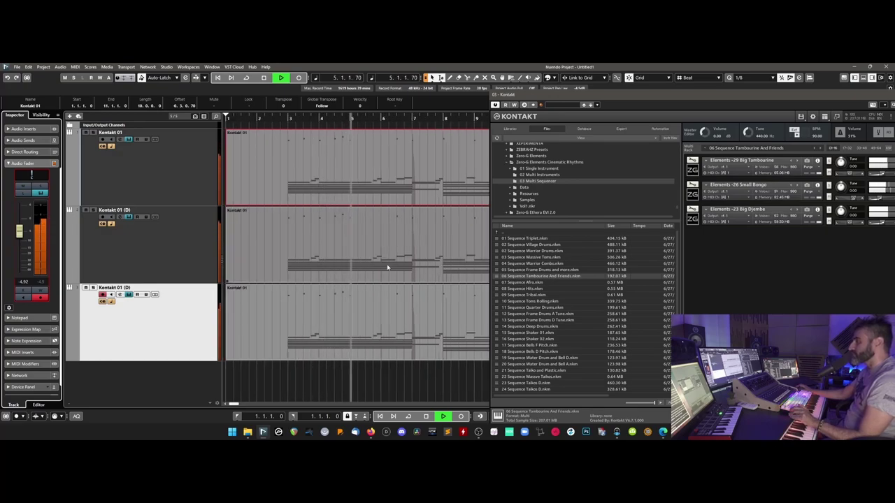
{"action": "scroll", "coordinate": [353, 281], "scroll_direction": "right", "scroll_amount": 4}
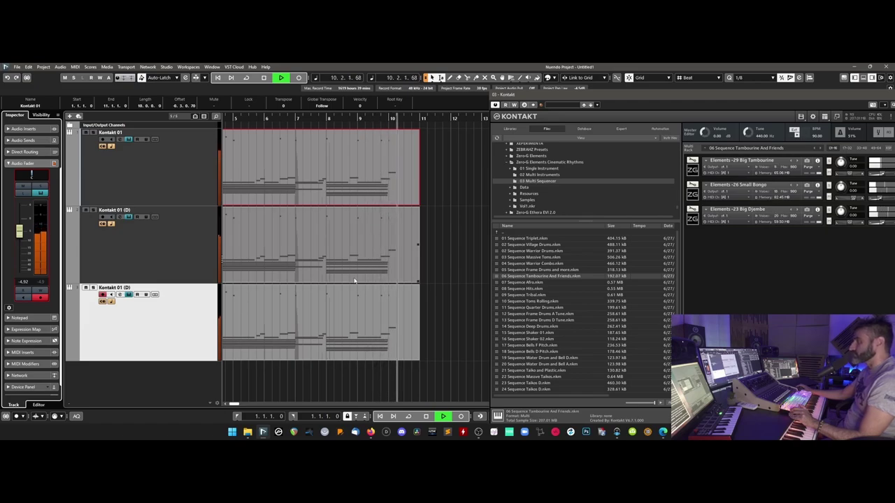
{"action": "key", "text": "g"}
{"action": "key", "text": "g"}
{"action": "key", "text": "g"}
{"action": "key", "text": "g"}
{"action": "key", "text": "space"}
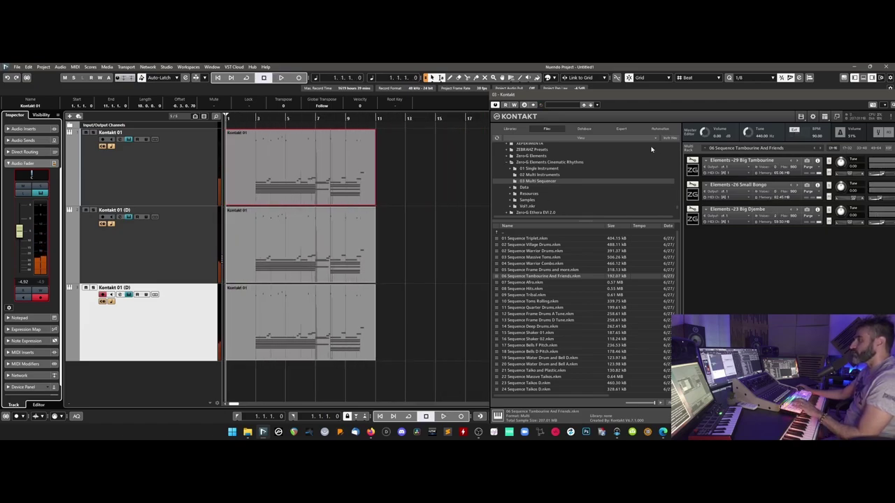
- Arrange the Kontakt windows of all three tracks so that their loaded multis can be compared
{"action": "left_click_drag", "start_coordinate": [563, 98], "coordinate": [536, 98]}
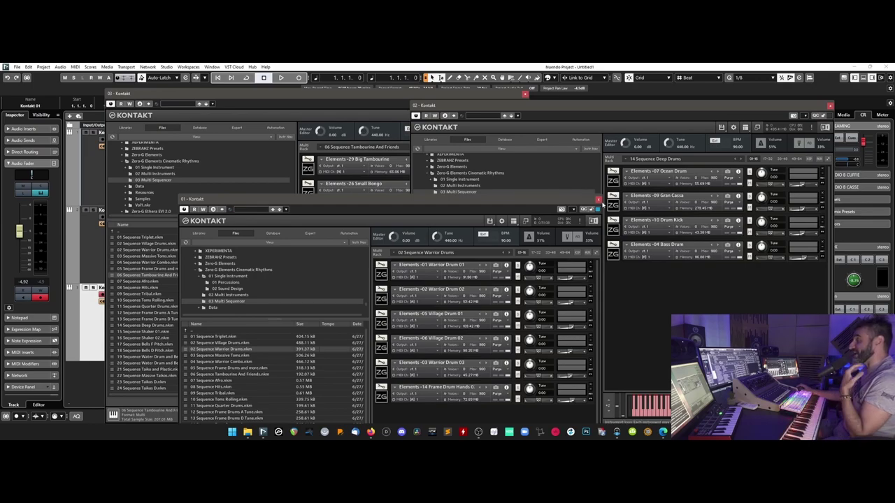
- Close the Kontakt windows of all three tracks
{"action": "left_click", "coordinate": [599, 200]}
{"action": "left_click", "coordinate": [830, 106]}
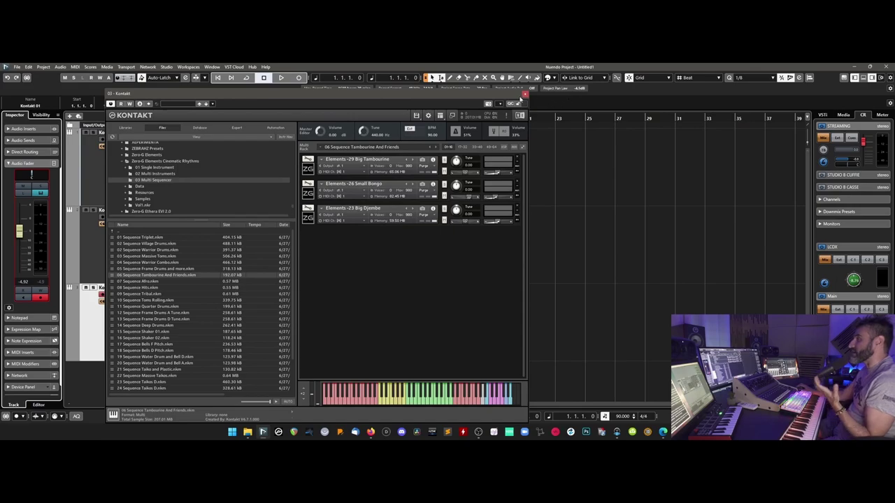
{"action": "left_click", "coordinate": [525, 93]}
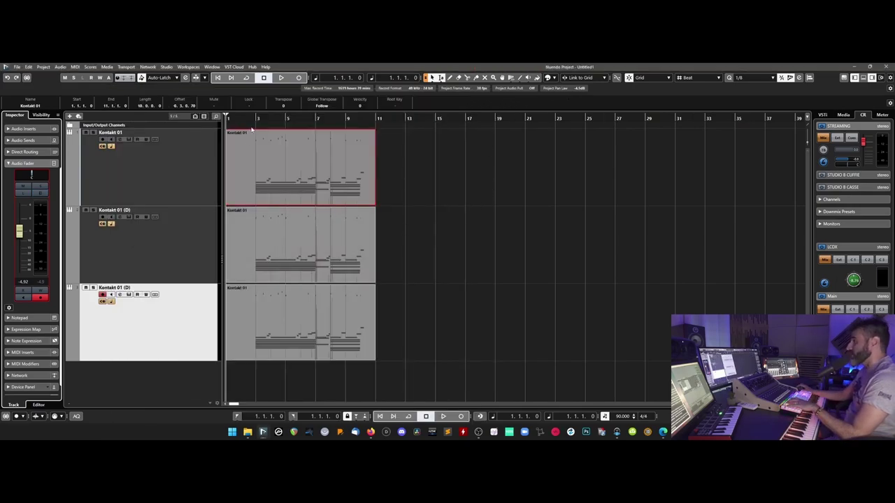
- Play the parts from just before bar 3 and balance the three Kontakt channel faders to -6.56, -2.80 and -4.64 dB
{"action": "left_click", "coordinate": [252, 126]}
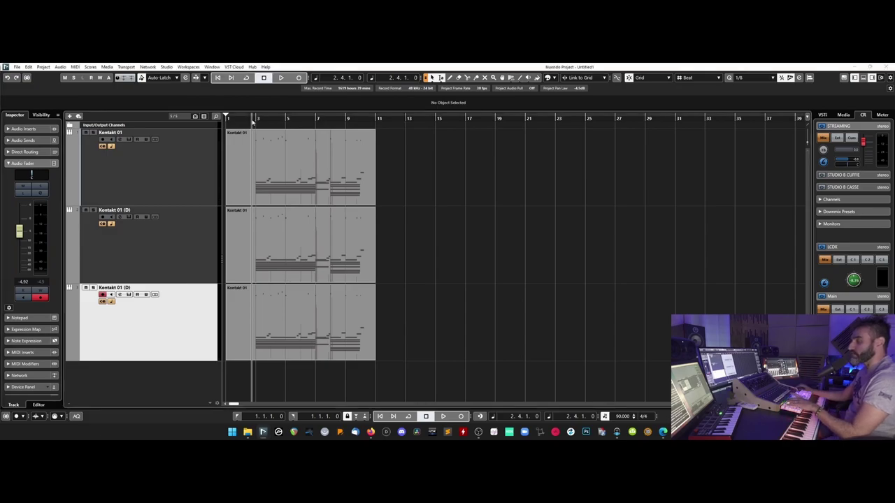
{"action": "key", "text": "F3"}
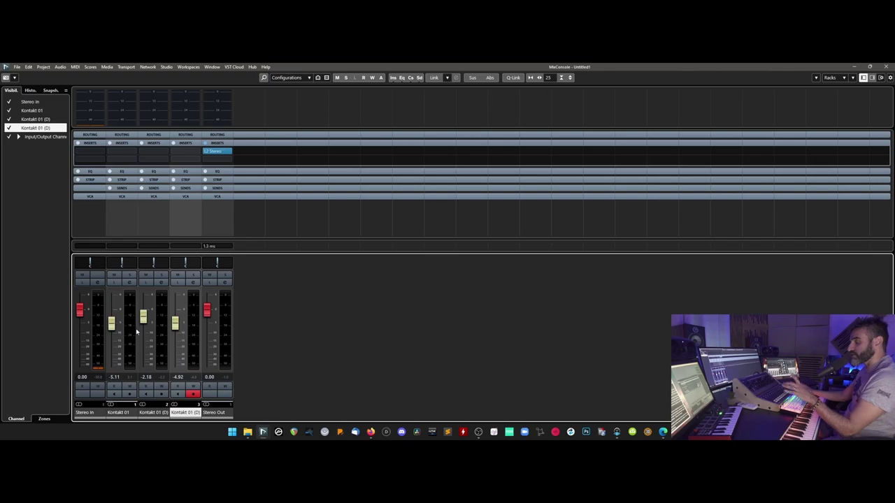
{"action": "key", "text": "F3"}
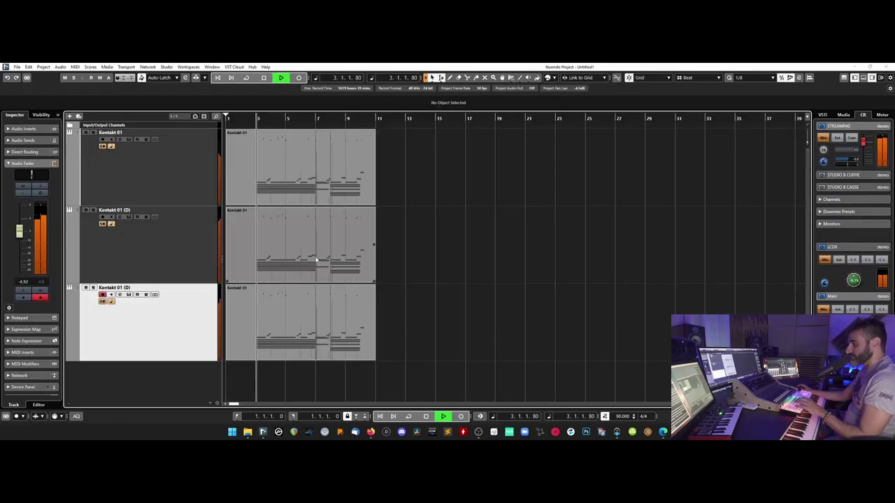
{"action": "key", "text": "F3"}
{"action": "left_click_drag", "start_coordinate": [177, 325], "coordinate": [174, 329]}
{"action": "left_click_drag", "start_coordinate": [113, 329], "coordinate": [113, 332]}
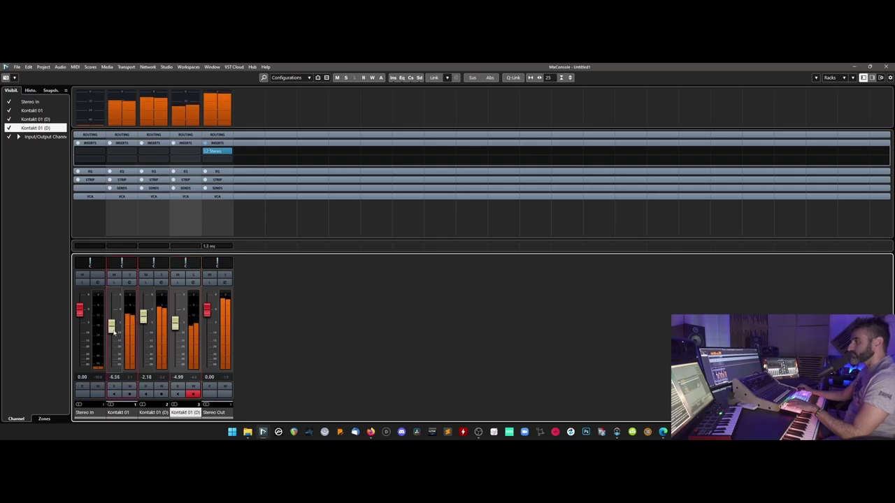
{"action": "left_click_drag", "start_coordinate": [181, 331], "coordinate": [144, 320]}
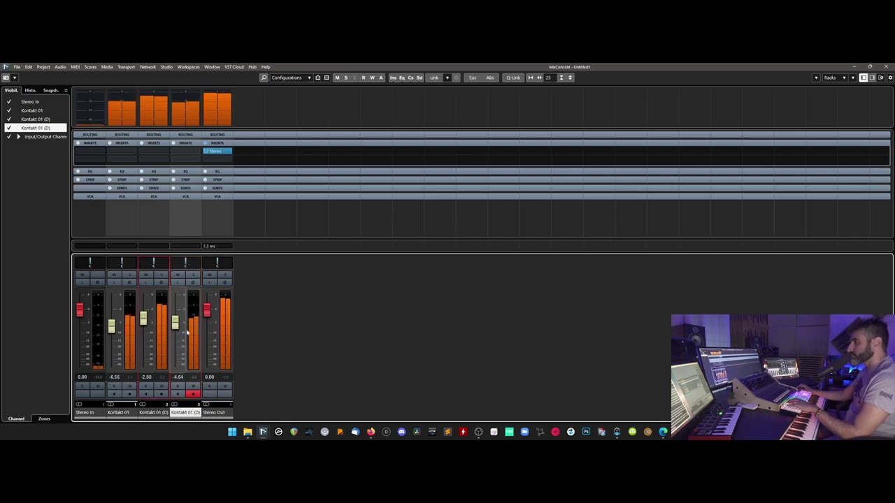
{"action": "key", "text": "F3"}
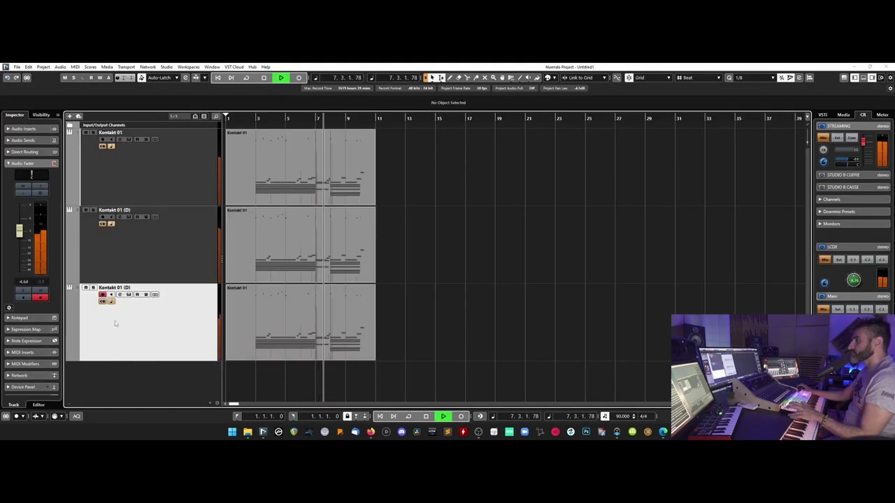
- Disarm recording on the third track and add a new Kontakt instrument track below it
{"action": "left_click", "coordinate": [104, 295]}
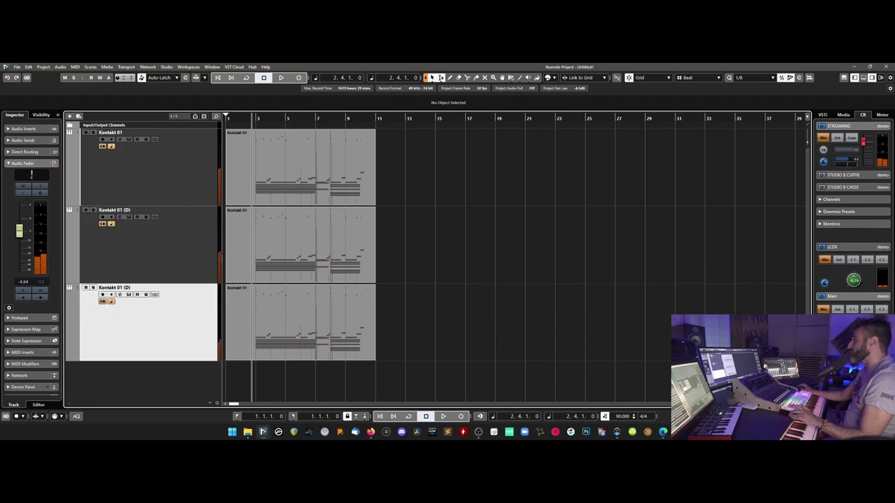
{"action": "key", "text": "shift+g"}
{"action": "key", "text": "h"}
{"action": "key", "text": "h"}
{"action": "key", "text": "h"}
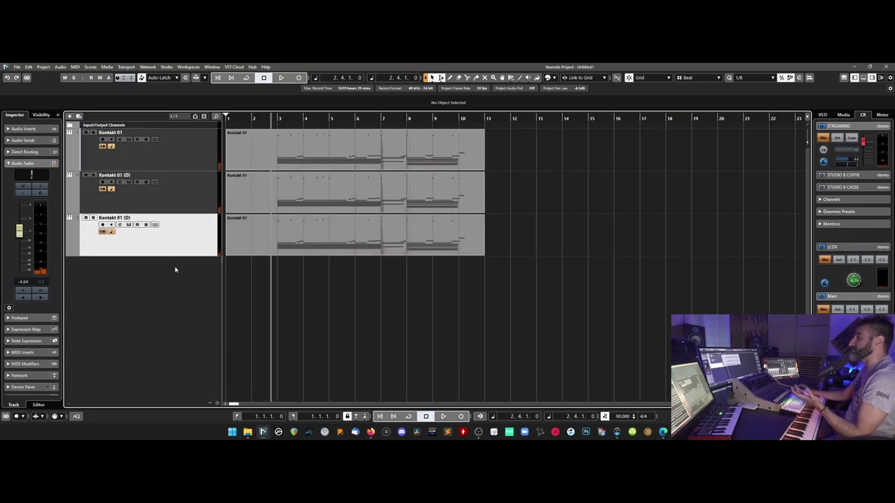
{"action": "right_click", "coordinate": [175, 268]}
{"action": "left_click", "coordinate": [219, 85]}
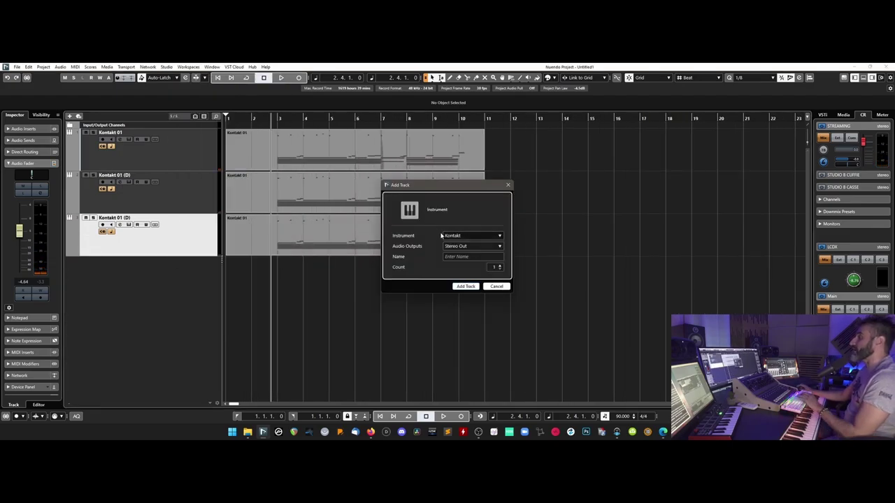
{"action": "key", "text": "Return"}
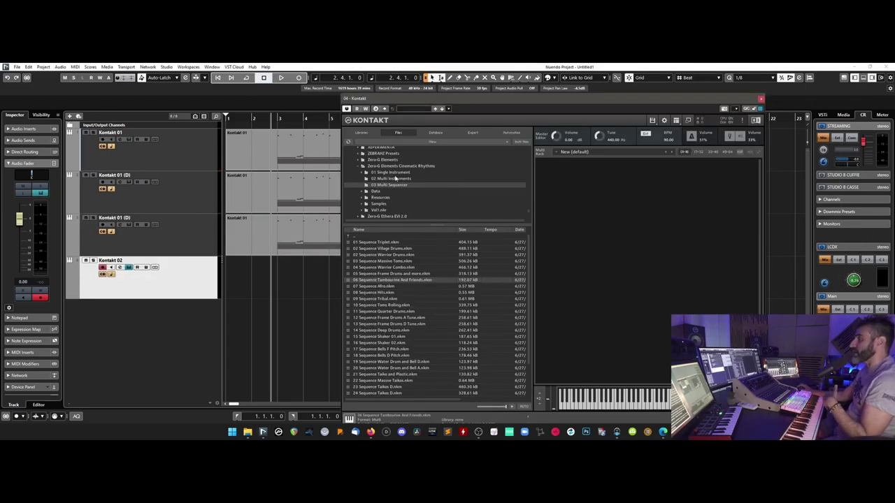
- Try the 00 Starting Viking multi from the 02 Multi Instruments folder on the new track at -1.02 dB
{"action": "left_click", "coordinate": [394, 179]}
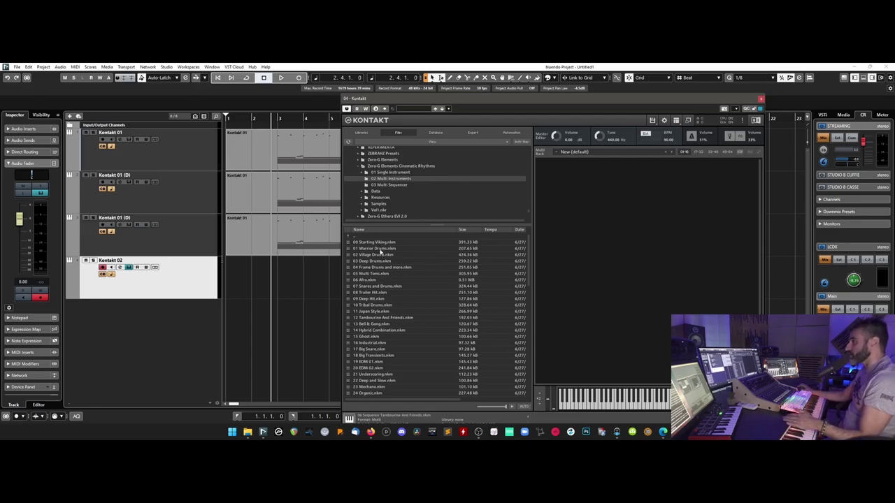
{"action": "left_click", "coordinate": [380, 249]}
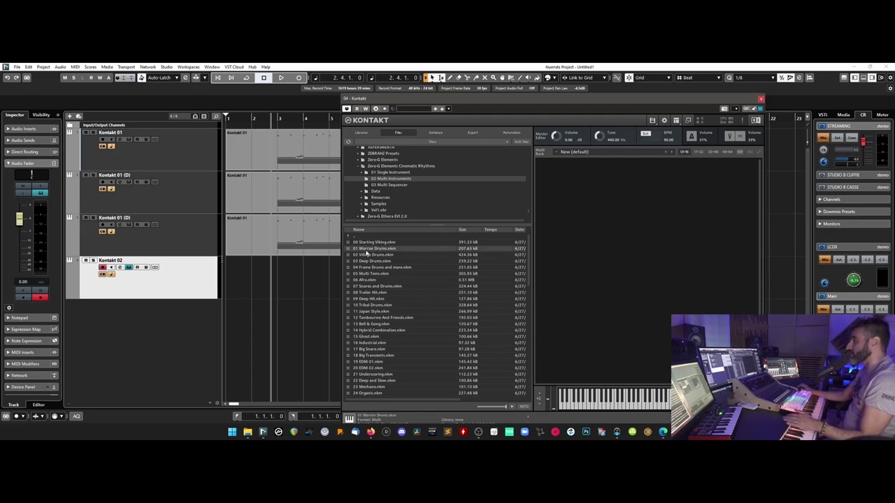
{"action": "left_click", "coordinate": [376, 243]}
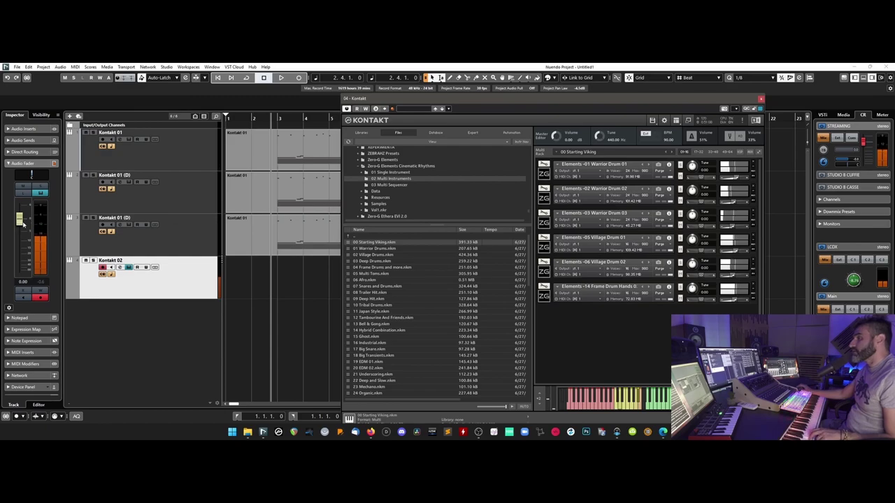
{"action": "left_click_drag", "start_coordinate": [20, 219], "coordinate": [24, 227]}
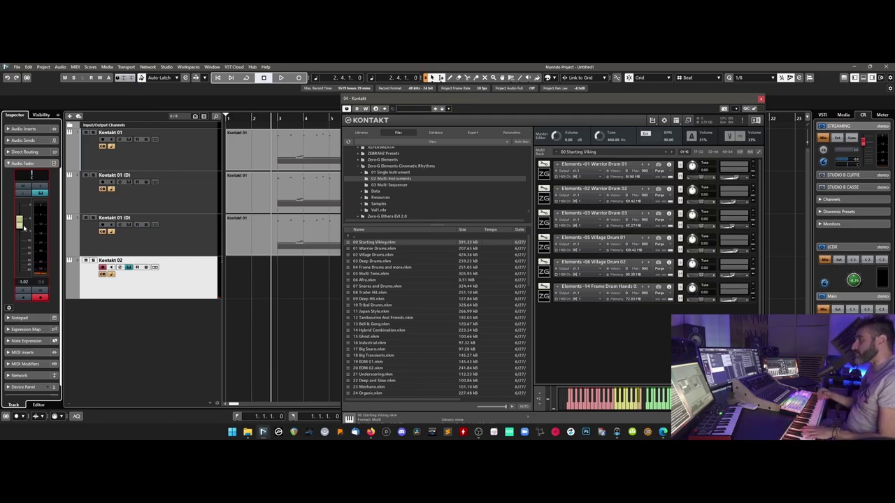
- Clear the Starting Viking multi from the new Kontakt instance with Reset multi
{"action": "left_click", "coordinate": [659, 120]}
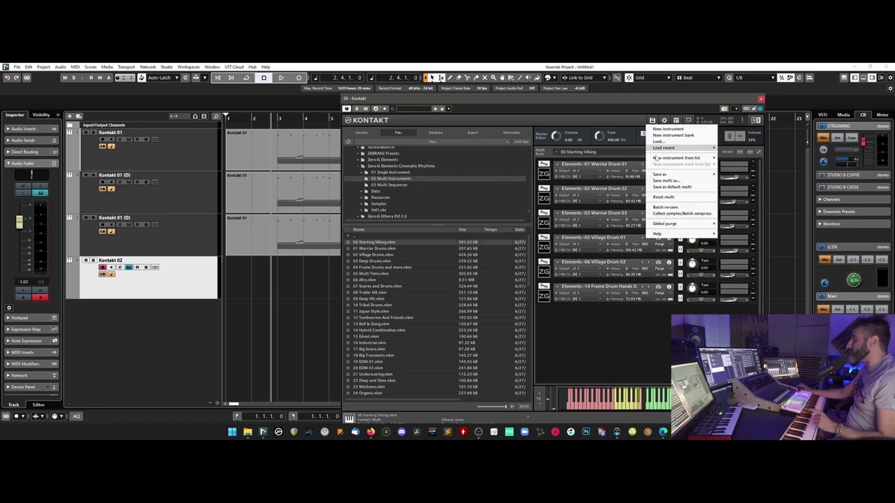
{"action": "left_click", "coordinate": [664, 197]}
{"action": "left_click", "coordinate": [456, 271]}
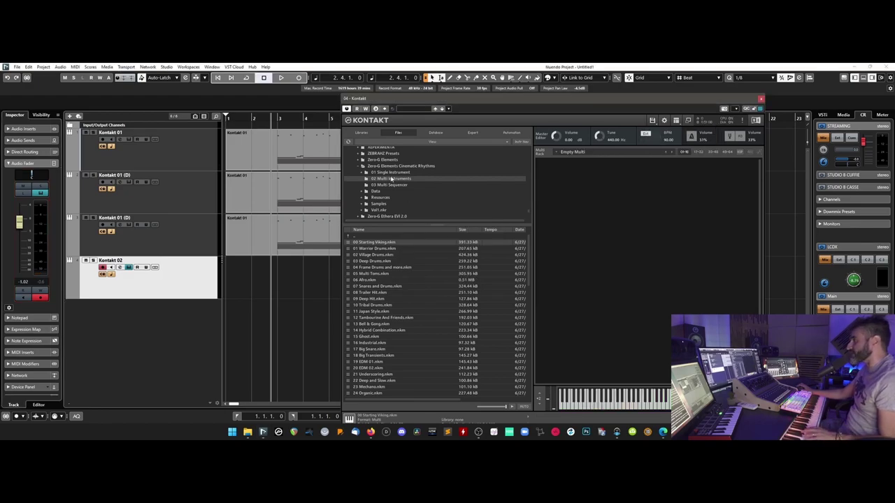
- Load the single instrument Elements -09 Gran Cassa from 01 Percussions and set the track's volume to -0.33 dB
{"action": "left_click", "coordinate": [391, 172]}
{"action": "double_click", "coordinate": [376, 243]}
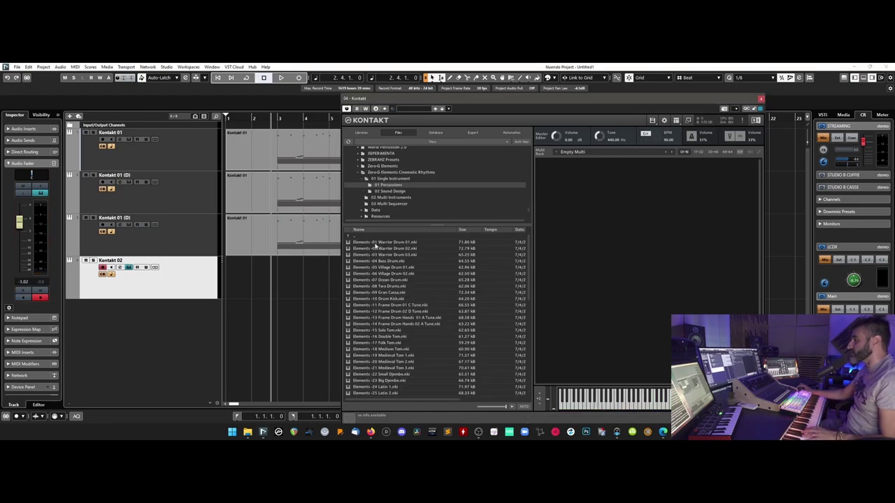
{"action": "left_click", "coordinate": [391, 294]}
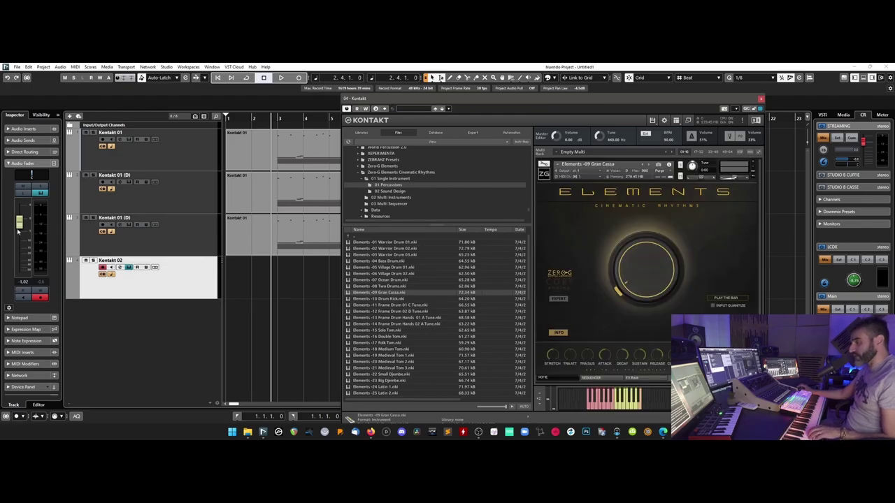
{"action": "left_click_drag", "start_coordinate": [25, 226], "coordinate": [25, 224]}
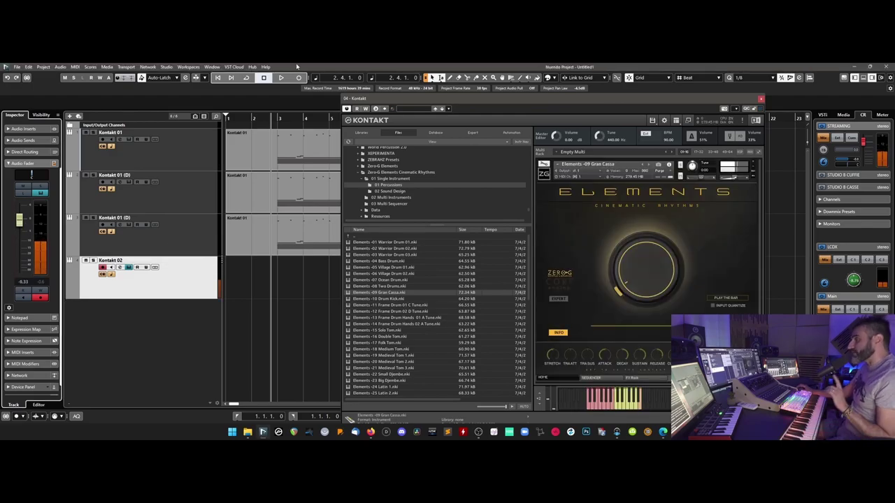
- Replace Gran Cassa, without saving its changes, with the instrument Elements -13 Frame Drum Hands 01 A Tune
{"action": "left_click_drag", "start_coordinate": [388, 98], "coordinate": [248, 75]}
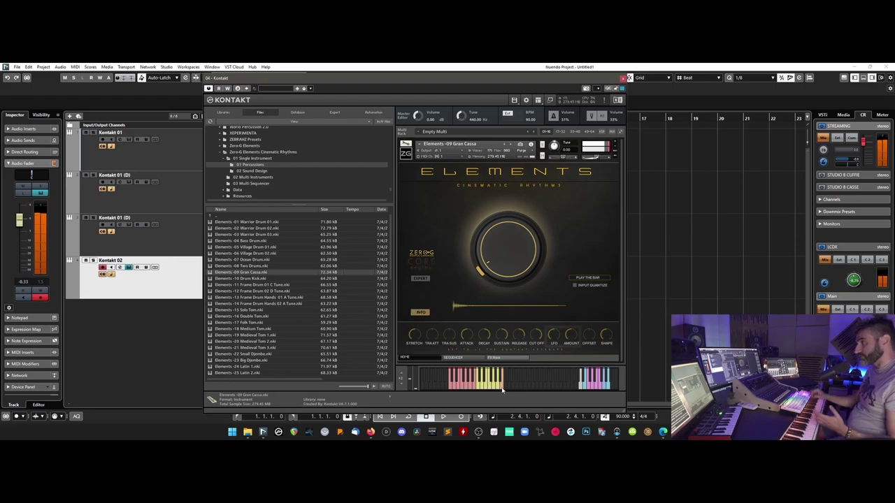
{"action": "left_click", "coordinate": [615, 144]}
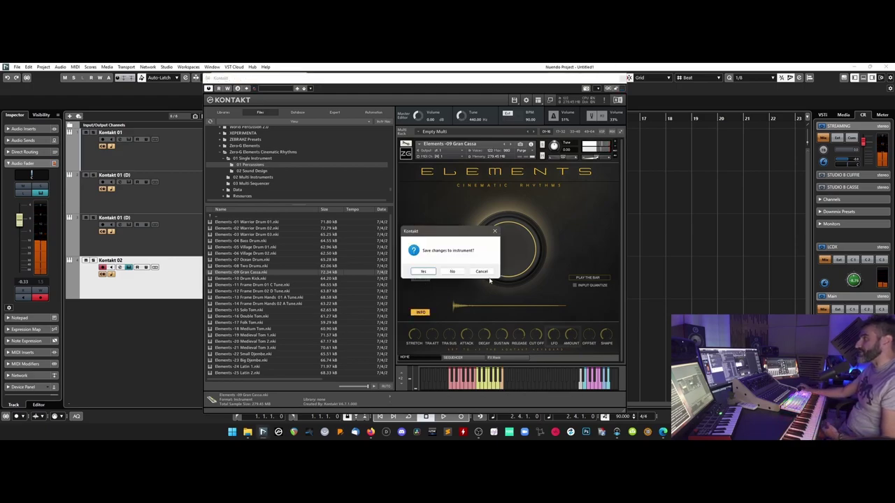
{"action": "left_click", "coordinate": [452, 271]}
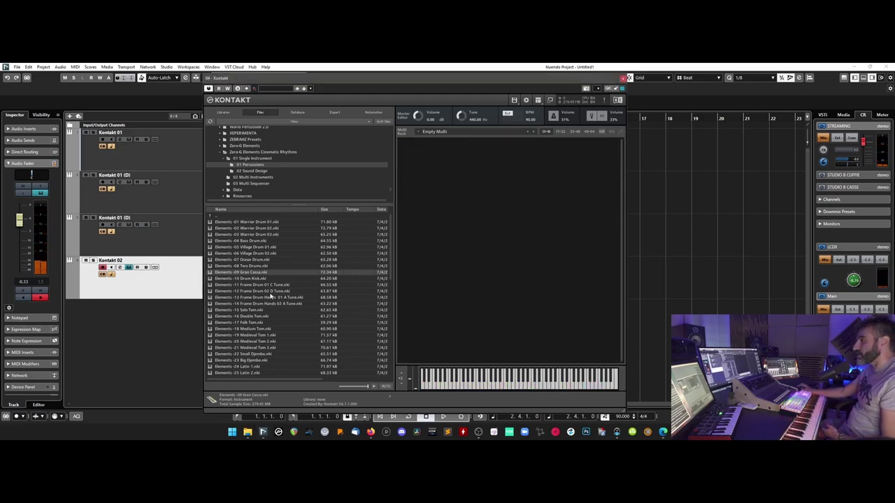
{"action": "left_click_drag", "start_coordinate": [284, 299], "coordinate": [452, 295]}
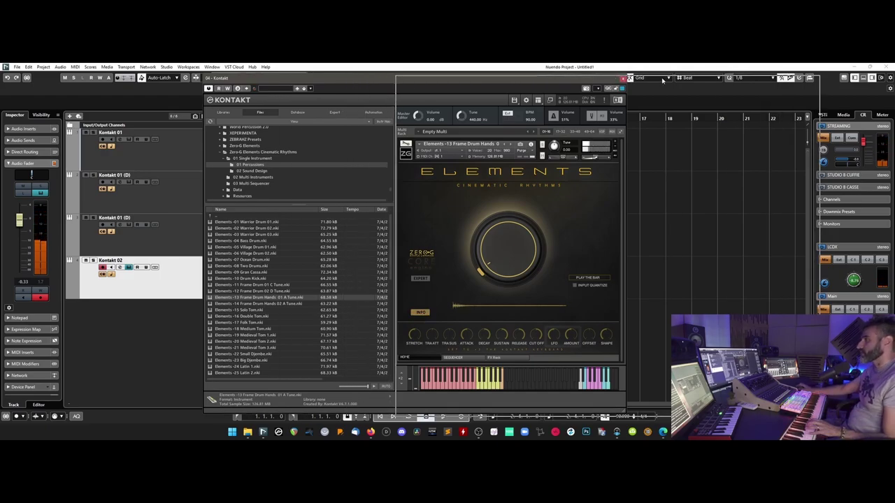
- Reduce the Kontakt window to the instrument view and place it beside the recorded parts
{"action": "left_click_drag", "start_coordinate": [469, 75], "coordinate": [664, 78]}
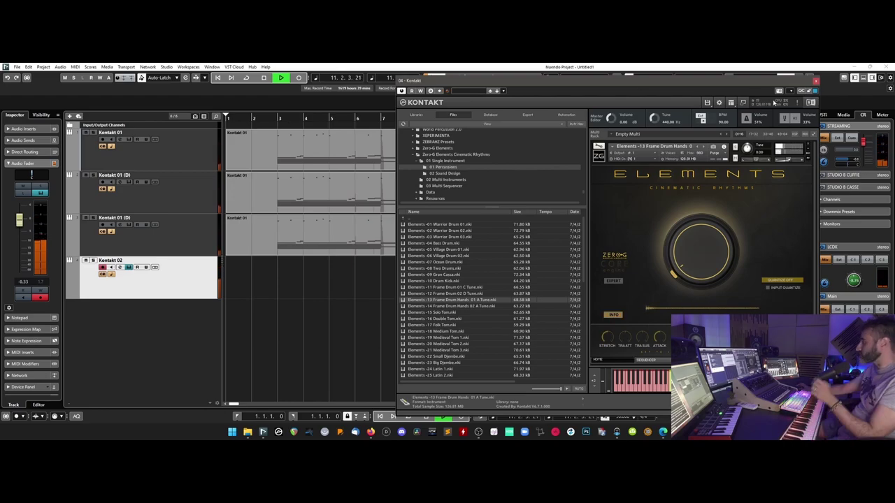
{"action": "left_click", "coordinate": [742, 103]}
{"action": "left_click_drag", "start_coordinate": [542, 84], "coordinate": [644, 82]}
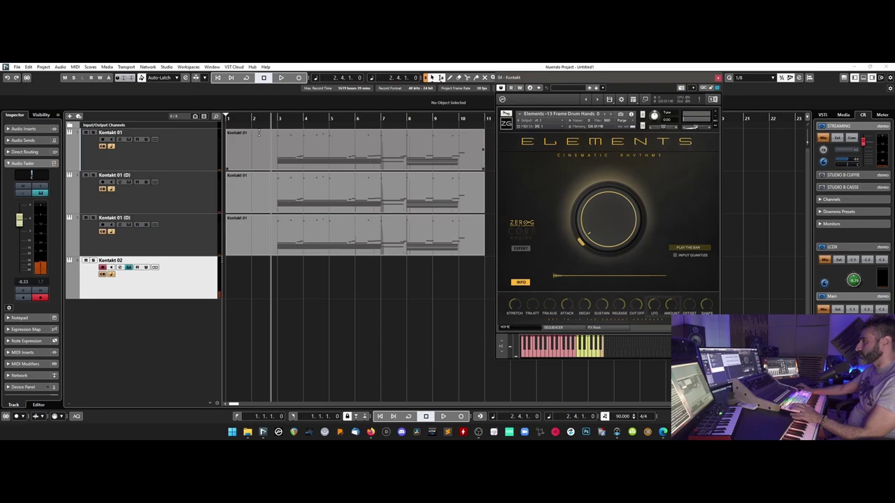
- Lower the three Kontakt 01 channels together in the mixer to -8.57, -4.81 and -6.65 dB
{"action": "key", "text": "F3"}
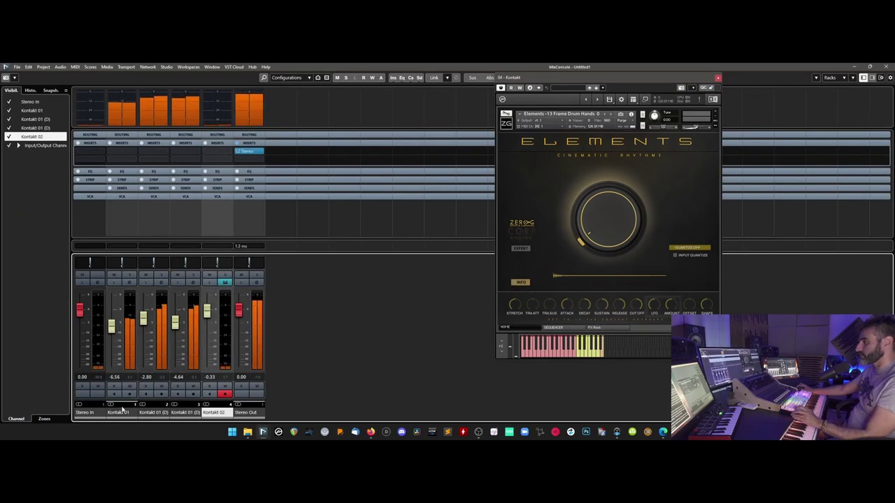
{"action": "left_click", "coordinate": [186, 413]}
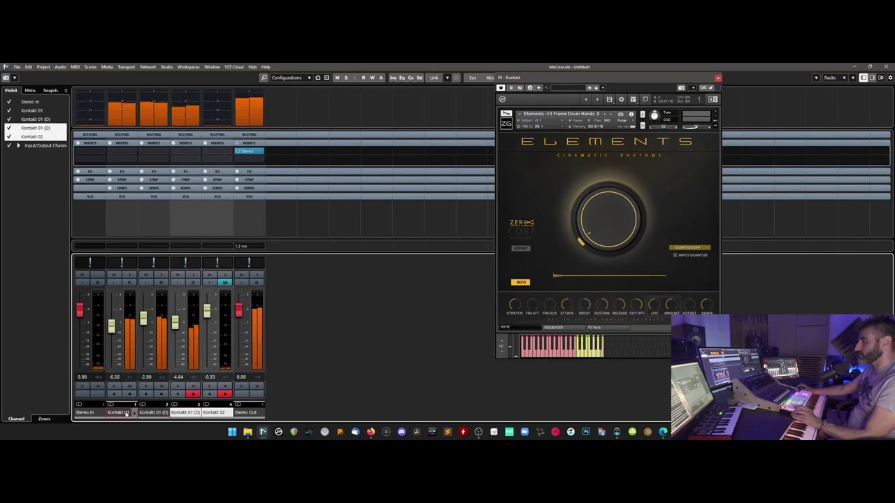
{"action": "left_click", "coordinate": [151, 412]}
{"action": "left_click", "coordinate": [129, 413], "text": "shift"}
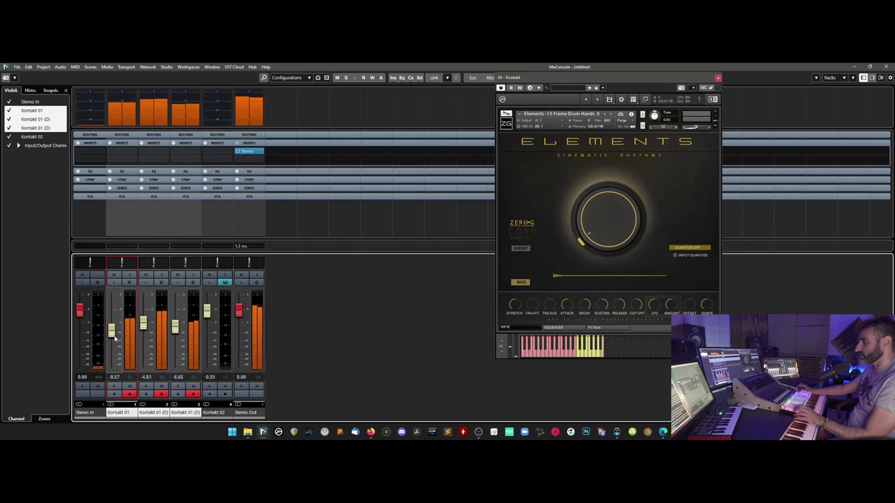
{"action": "key", "text": "F3"}
- Record a Frame Drum Hands performance on the Kontakt 02 track from bar 1 to past the end of the other parts
{"action": "left_click", "coordinate": [168, 295]}
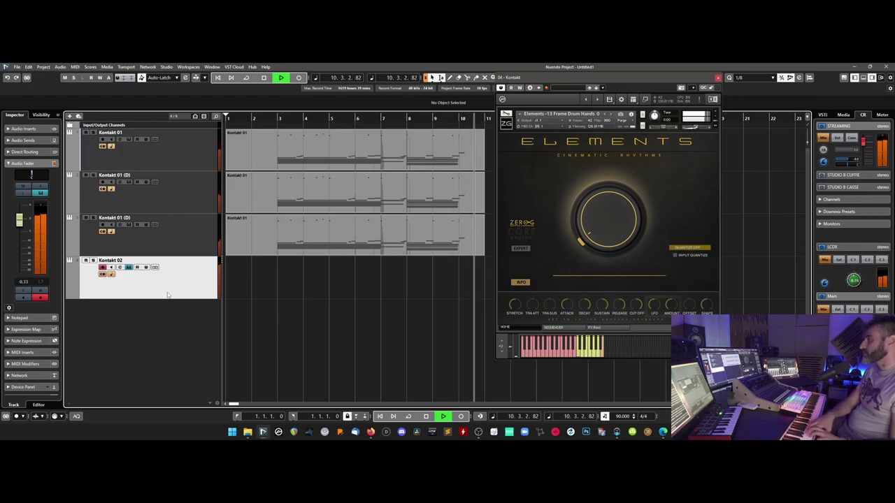
{"action": "left_click", "coordinate": [241, 121]}
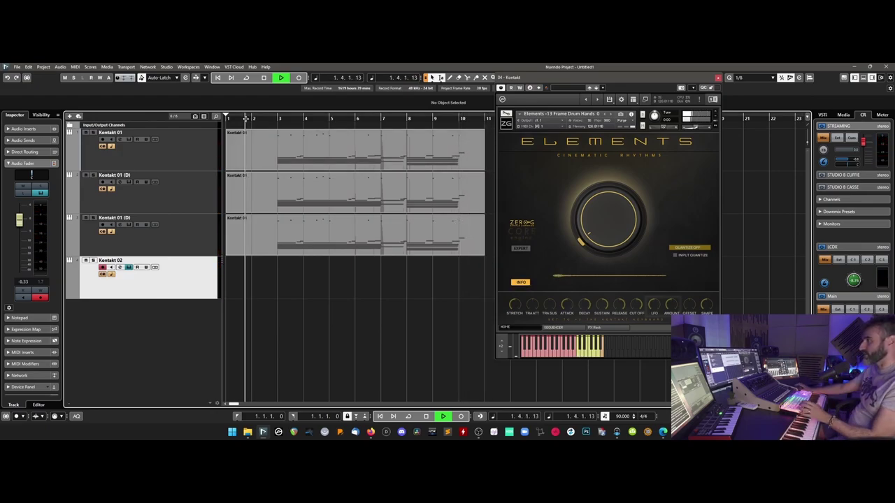
{"action": "key", "text": "KP_Multiply"}
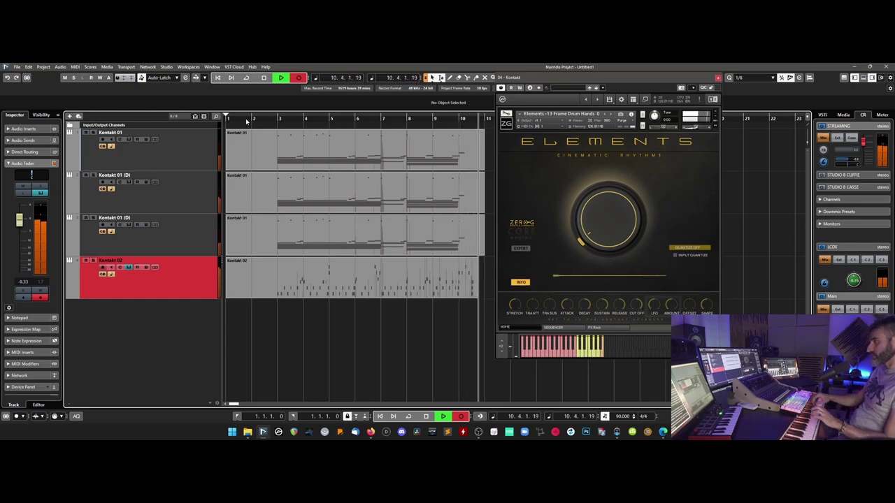
{"action": "left_click_drag", "start_coordinate": [539, 76], "coordinate": [612, 96]}
{"action": "key", "text": "space"}
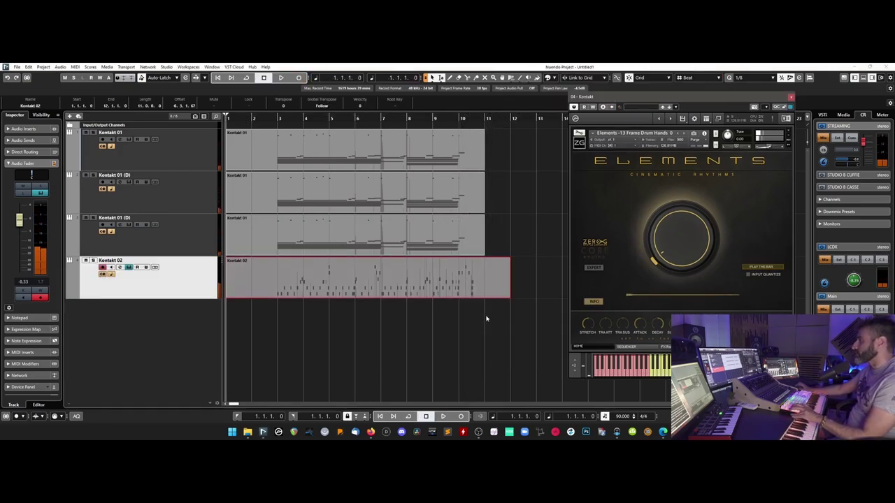
- Solo the Kontakt 02 track and open its recorded frame drum part in the Key Editor
{"action": "left_click", "coordinate": [93, 260]}
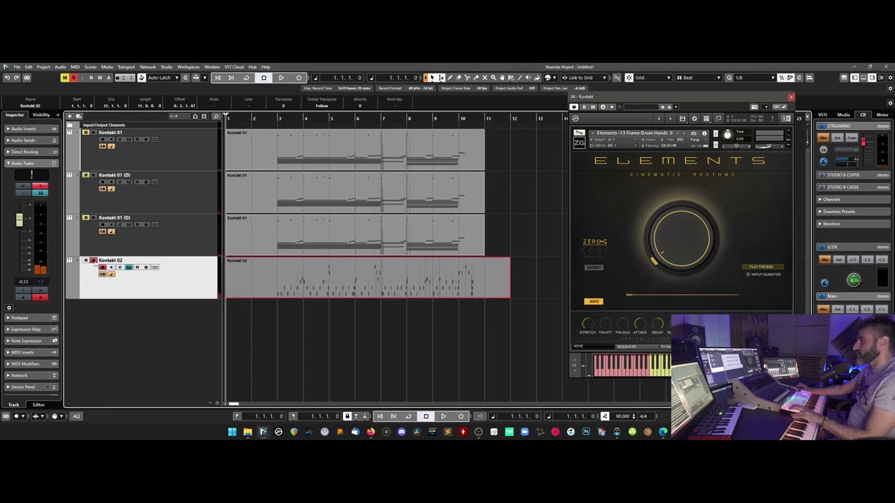
{"action": "double_click", "coordinate": [361, 294]}
{"action": "left_click_drag", "start_coordinate": [511, 270], "coordinate": [239, 349]}
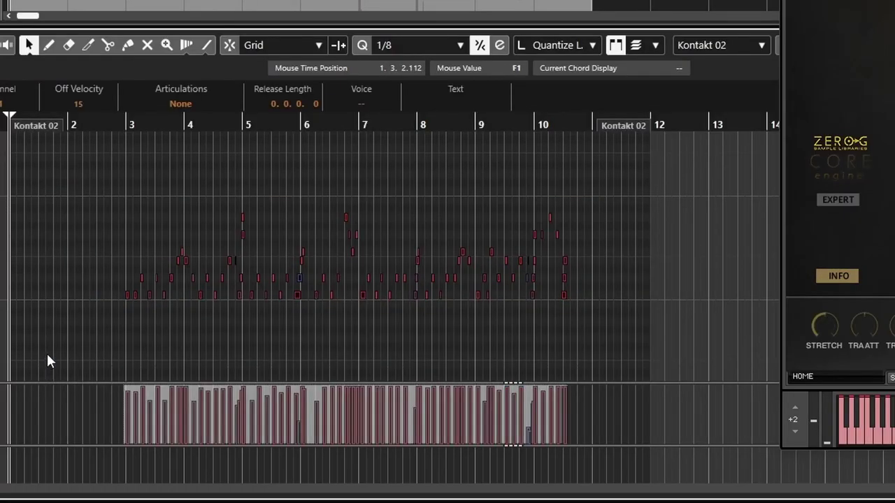
{"action": "key", "text": "h"}
{"action": "key", "text": "h"}
{"action": "key", "text": "h"}
{"action": "key", "text": "h"}
{"action": "key", "text": "h"}
{"action": "key", "text": "h"}
{"action": "key", "text": "h"}
{"action": "key", "text": "h"}
{"action": "scroll", "coordinate": [461, 311], "scroll_direction": "right", "scroll_amount": 2}
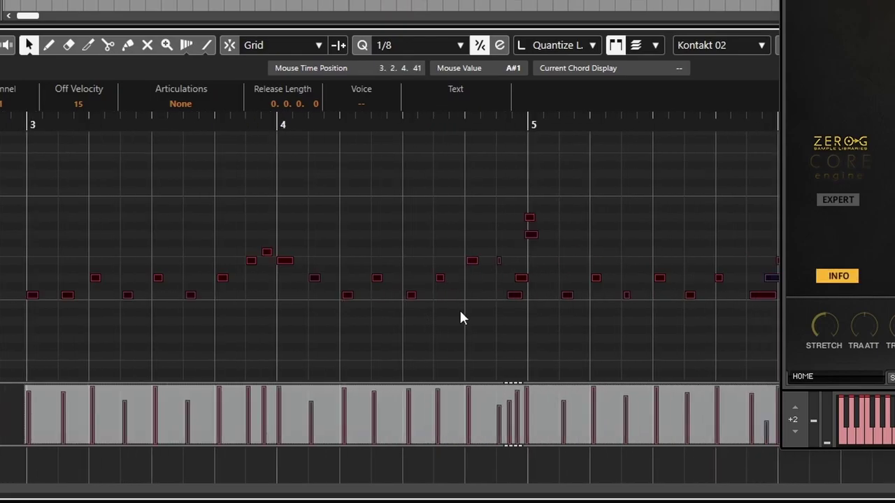
- Set the quantize value to 1/16 and quantize the frame drum notes in bars 3 to 5
{"action": "left_click_drag", "start_coordinate": [4, 196], "coordinate": [481, 363]}
{"action": "key", "text": "q"}
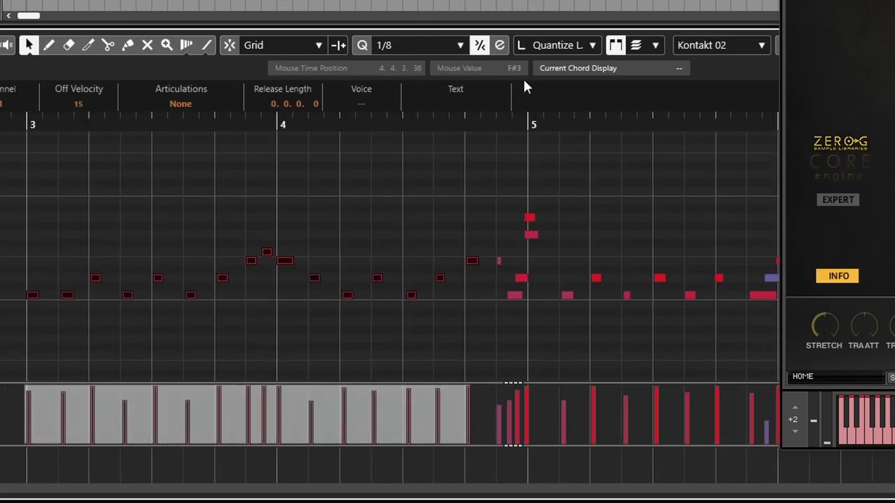
{"action": "left_click", "coordinate": [420, 44]}
{"action": "left_click", "coordinate": [423, 153]}
{"action": "left_click_drag", "start_coordinate": [2, 226], "coordinate": [485, 330]}
{"action": "scroll", "coordinate": [463, 301], "scroll_direction": "right", "scroll_amount": 5}
{"action": "left_click_drag", "start_coordinate": [230, 252], "coordinate": [427, 325]}
{"action": "key", "text": "q"}
{"action": "left_click", "coordinate": [479, 229]}
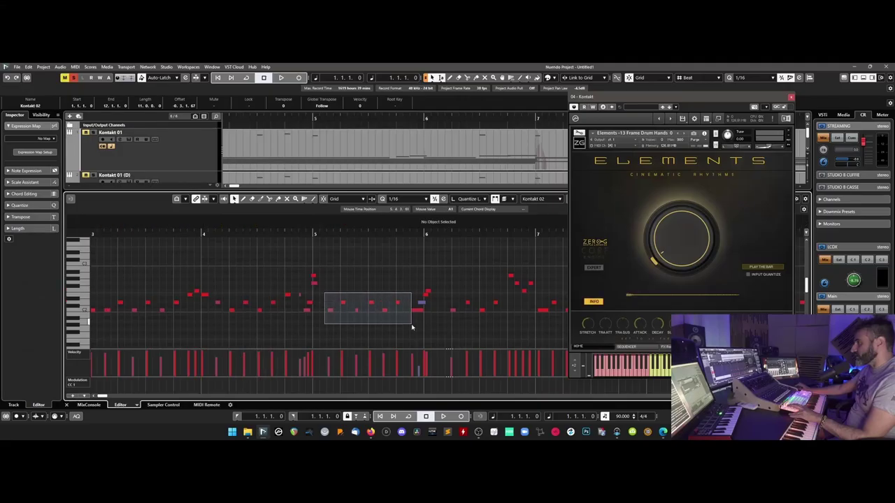
- Quantize the frame drum notes from bar 6 onward in groups to 1/16 while playing the part back
{"action": "left_click_drag", "start_coordinate": [464, 302], "coordinate": [509, 324]}
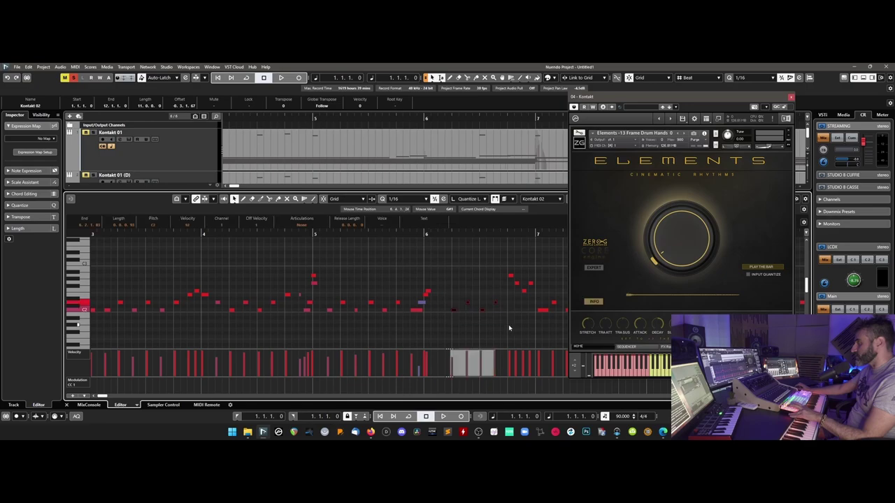
{"action": "scroll", "coordinate": [509, 325], "scroll_direction": "right", "scroll_amount": 6}
{"action": "mouse_move", "coordinate": [310, 261]}
{"action": "left_mouse_down"}
{"action": "mouse_move", "coordinate": [410, 316]}
{"action": "mouse_move", "coordinate": [486, 336]}
{"action": "left_mouse_up"}
{"action": "scroll", "coordinate": [482, 336], "scroll_direction": "right", "scroll_amount": 4}
{"action": "left_click_drag", "start_coordinate": [357, 264], "coordinate": [297, 297]}
{"action": "scroll", "coordinate": [297, 290], "scroll_direction": "left", "scroll_amount": 10}
{"action": "scroll", "coordinate": [297, 287], "scroll_direction": "left", "scroll_amount": 3}
{"action": "left_click_drag", "start_coordinate": [228, 260], "coordinate": [347, 331]}
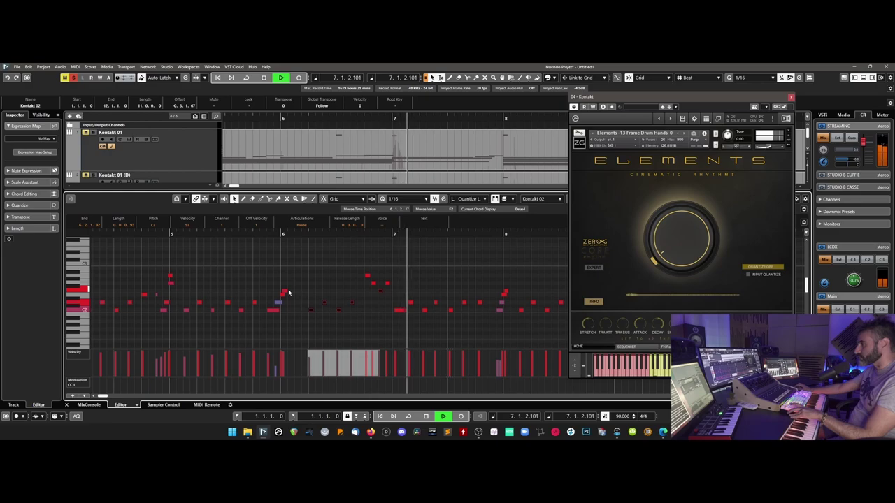
{"action": "left_click_drag", "start_coordinate": [235, 299], "coordinate": [320, 326]}
{"action": "key", "text": "q"}
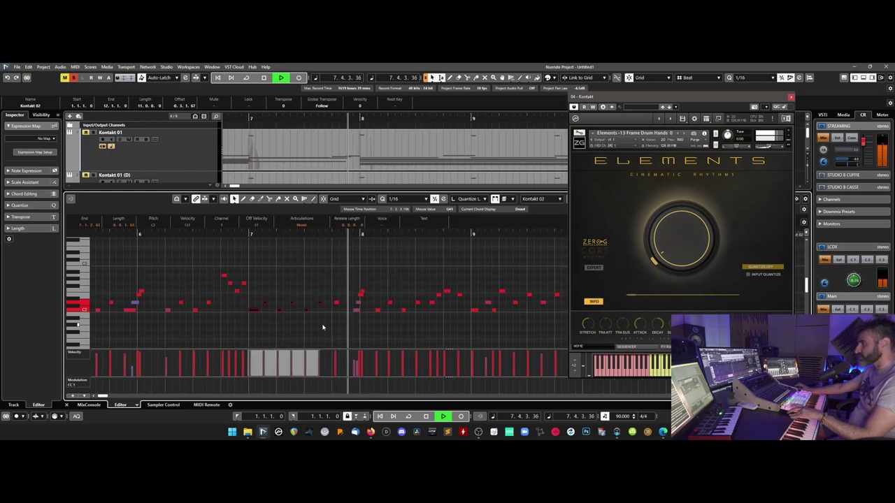
{"action": "left_click_drag", "start_coordinate": [328, 288], "coordinate": [412, 326]}
{"action": "key", "text": "q"}
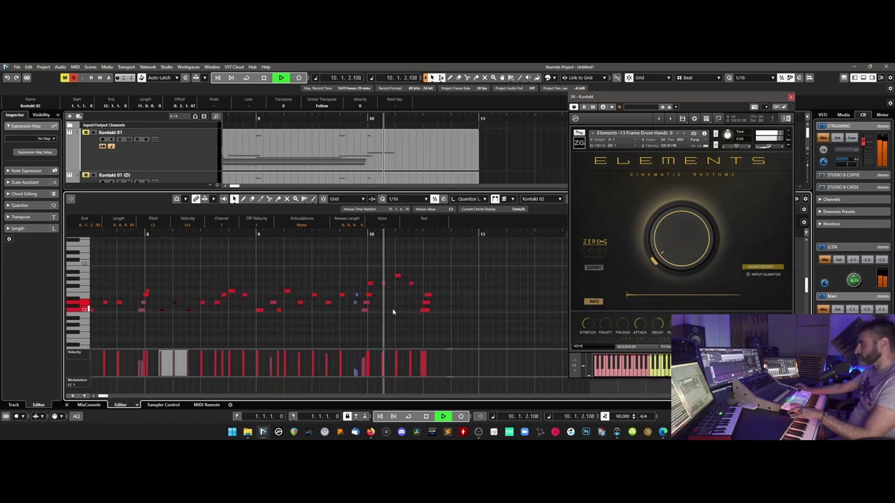
{"action": "scroll", "coordinate": [395, 317], "scroll_direction": "left", "scroll_amount": 5}
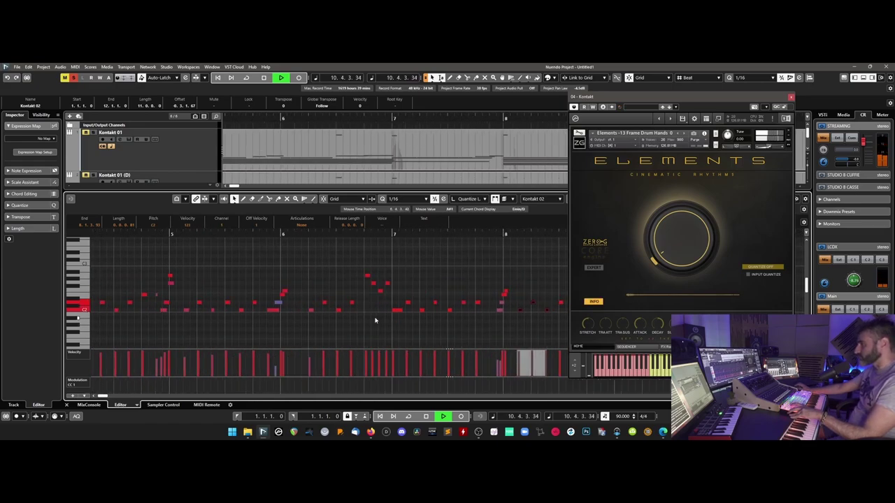
- Quantize the remaining frame drum notes around bars 5 and 6, and close the Key Editor
{"action": "key", "text": "space"}
{"action": "left_click_drag", "start_coordinate": [303, 297], "coordinate": [383, 334]}
{"action": "left_click_drag", "start_coordinate": [198, 298], "coordinate": [243, 327]}
{"action": "left_click_drag", "start_coordinate": [305, 283], "coordinate": [285, 294]}
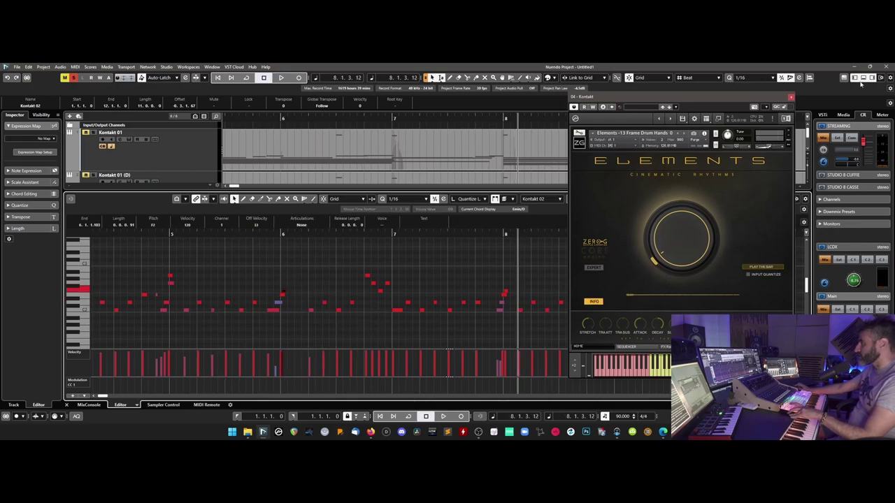
{"action": "left_click", "coordinate": [863, 77]}
- Play the soloed Kontakt 02 part, set its level to -8.22 dB and unsolo the track
{"action": "scroll", "coordinate": [386, 119], "scroll_direction": "left", "scroll_amount": 5}
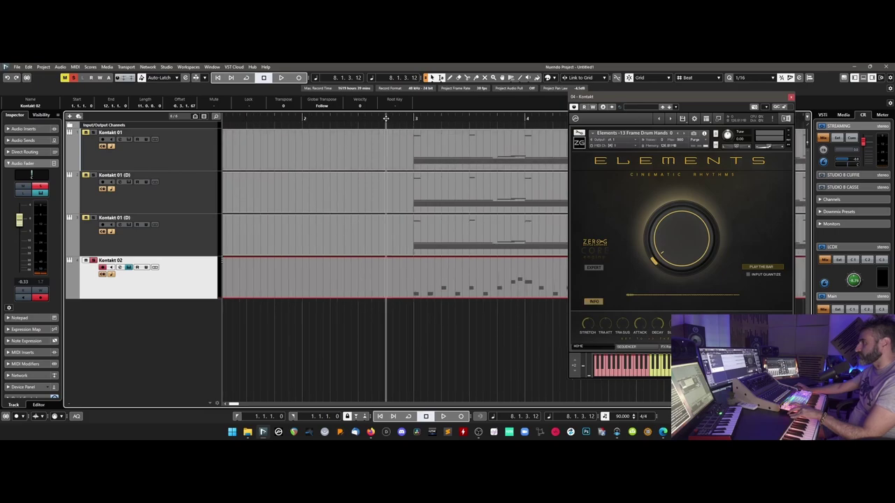
{"action": "key", "text": "space"}
{"action": "key", "text": "g"}
{"action": "key", "text": "g"}
{"action": "key", "text": "g"}
{"action": "key", "text": "g"}
{"action": "key", "text": "g"}
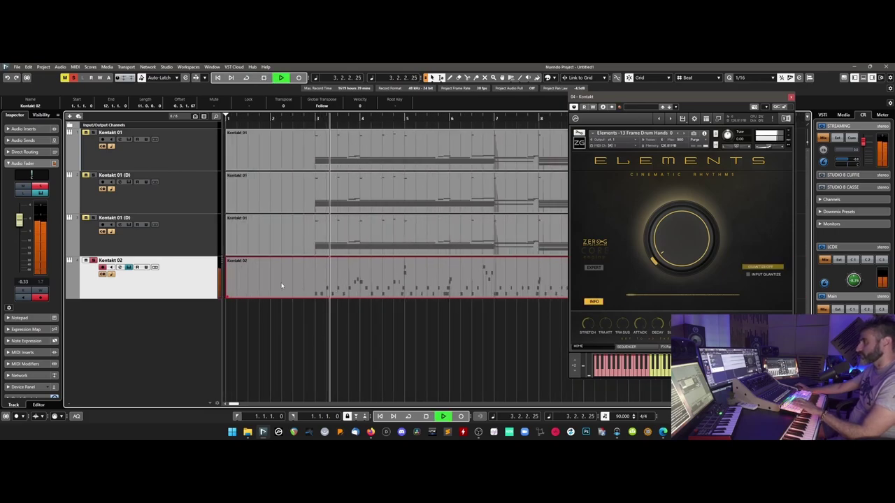
{"action": "left_click_drag", "start_coordinate": [26, 226], "coordinate": [26, 224]}
{"action": "left_click", "coordinate": [93, 260]}
{"action": "key", "text": "space"}
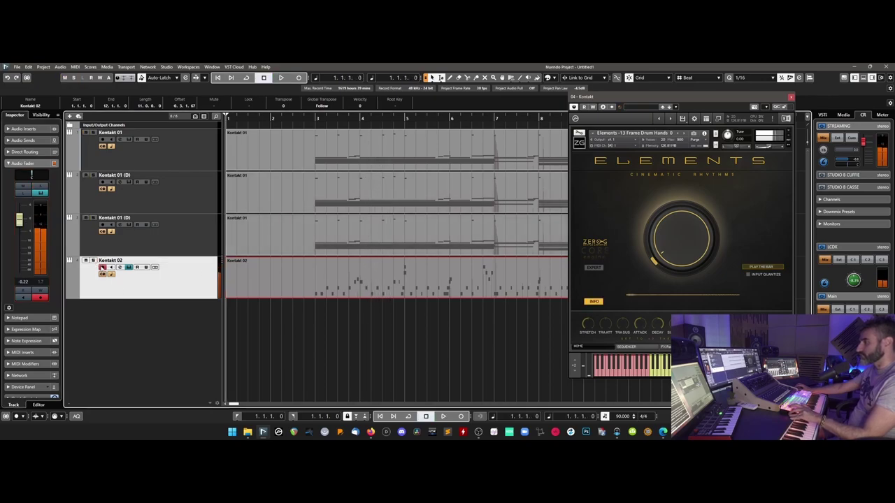
- Play all four tracks together from the start, with Kontakt 02 disarmed, to check the quantized frame drum part
{"action": "key", "text": "space"}
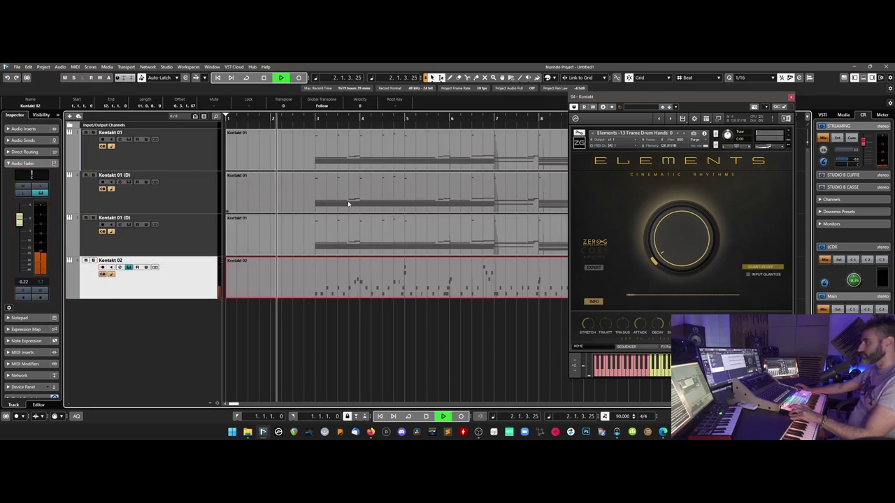
{"action": "key", "text": "g"}
{"action": "key", "text": "g"}
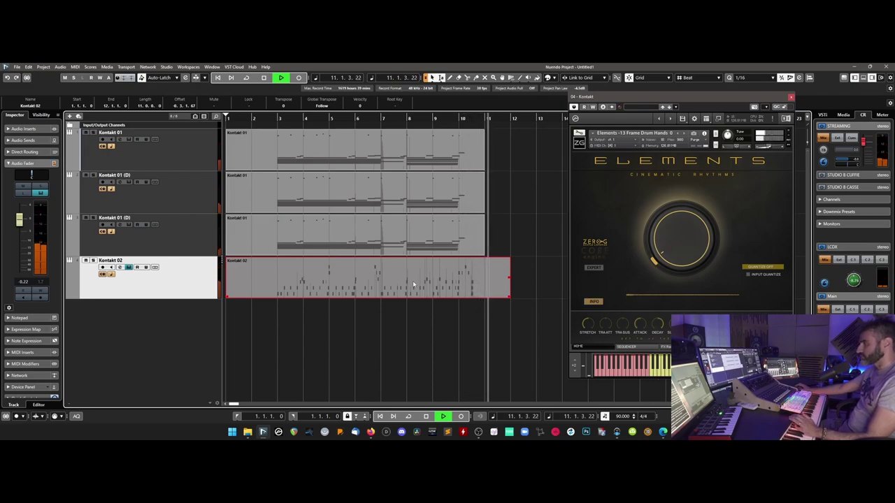
{"action": "key", "text": "space"}
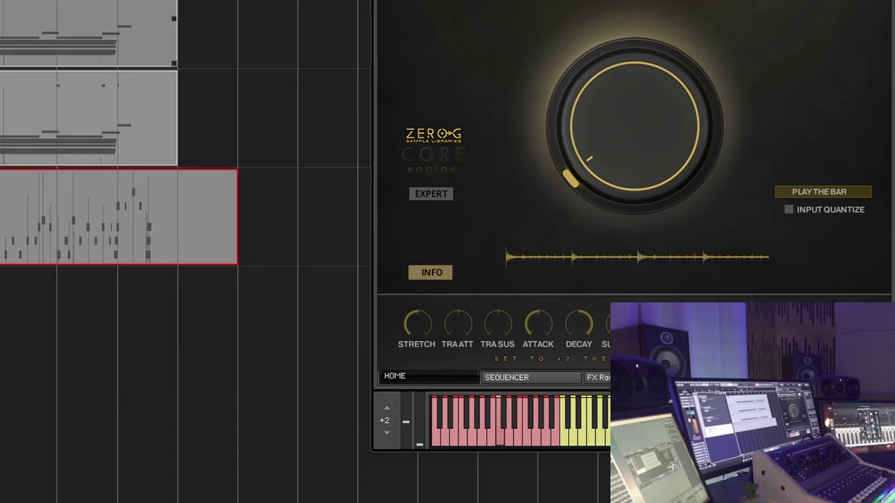
- Record a second performance of held loop notes over the frame drum hits on Kontakt 02, starting at bar 1
{"action": "key", "text": "h"}
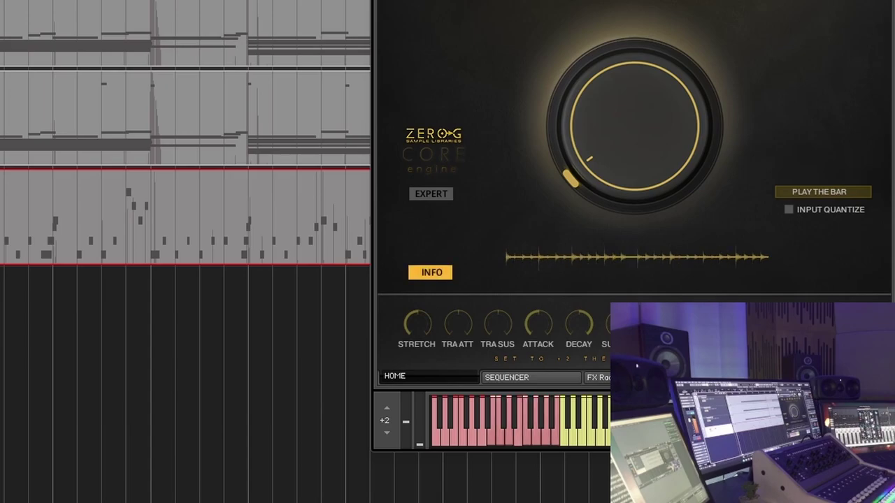
{"action": "key", "text": "space"}
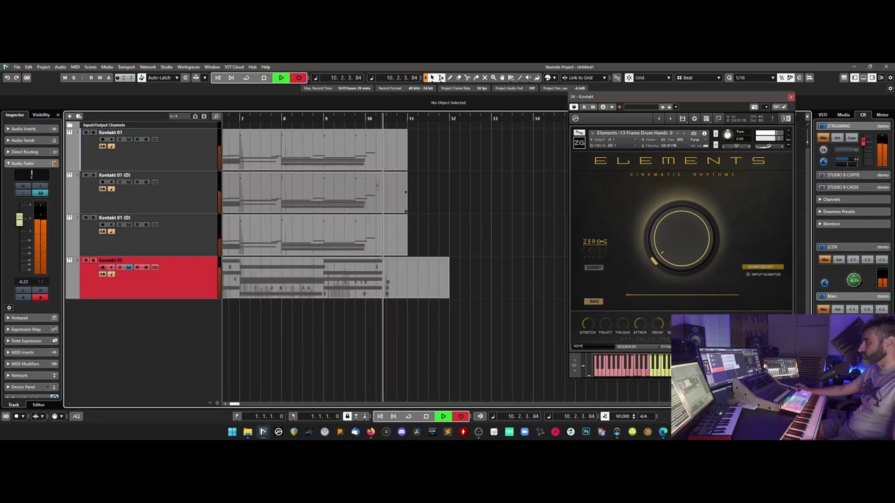
{"action": "key", "text": "space"}
- Examine the pitches and timing of the held loop notes in the new Kontakt 02 part in the Key Editor
{"action": "double_click", "coordinate": [361, 288]}
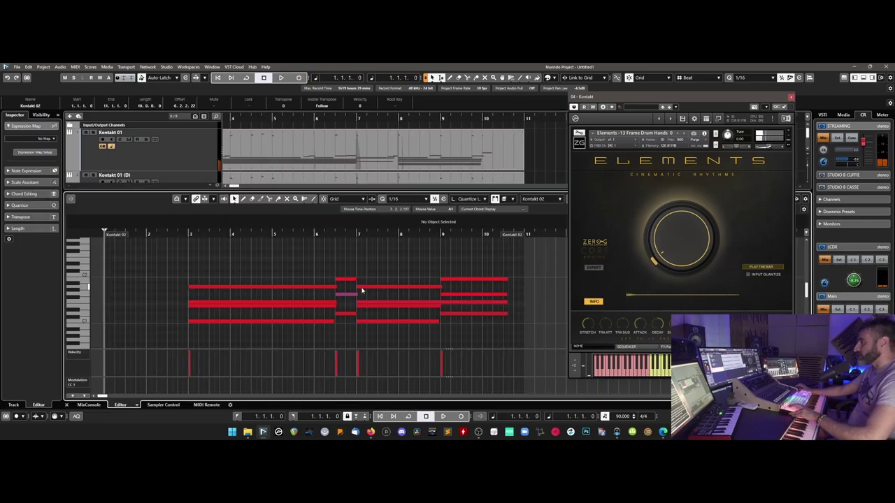
{"action": "left_click_drag", "start_coordinate": [543, 256], "coordinate": [200, 336]}
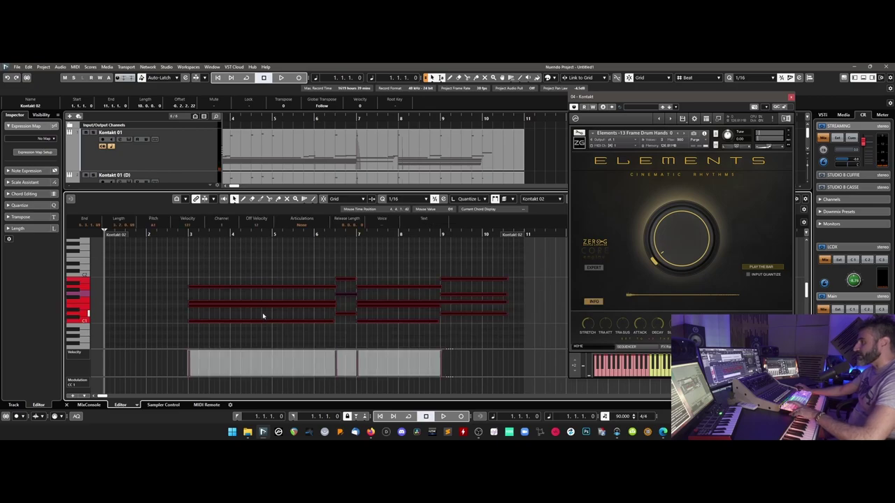
{"action": "scroll", "coordinate": [263, 316], "scroll_direction": "down", "scroll_amount": 2}
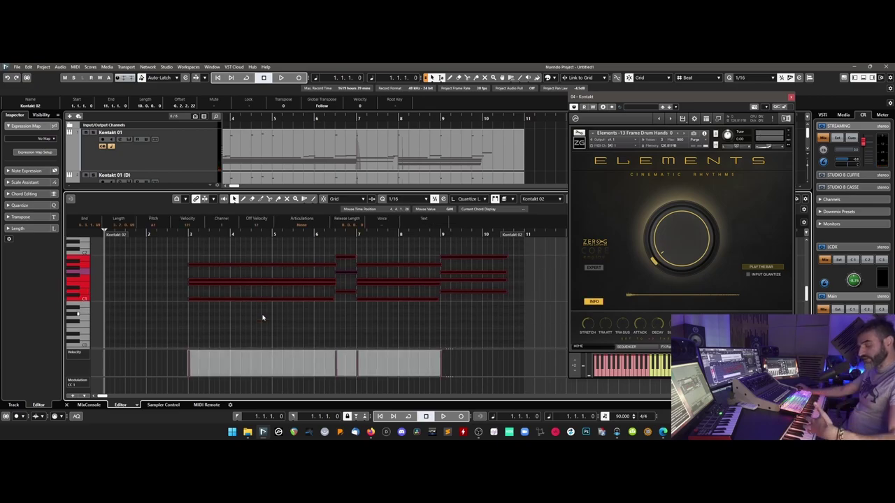
{"action": "scroll", "coordinate": [263, 318], "scroll_direction": "down", "scroll_amount": 2}
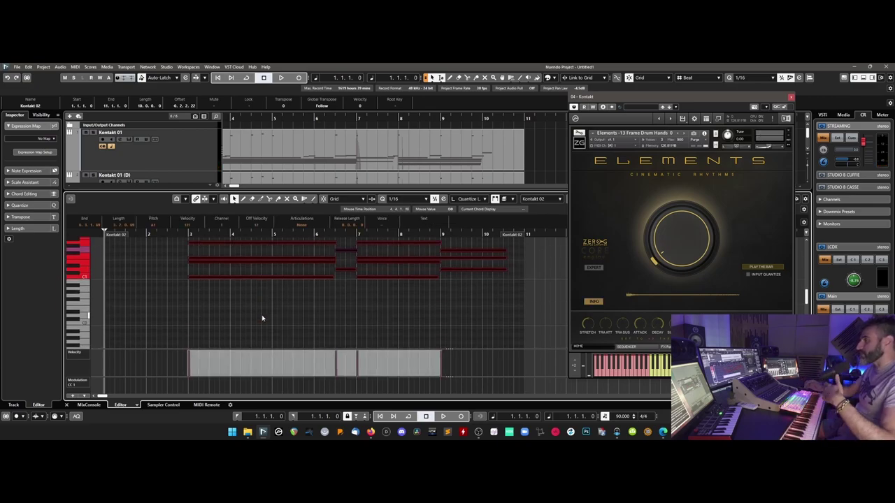
{"action": "scroll", "coordinate": [273, 313], "scroll_direction": "up", "scroll_amount": 2}
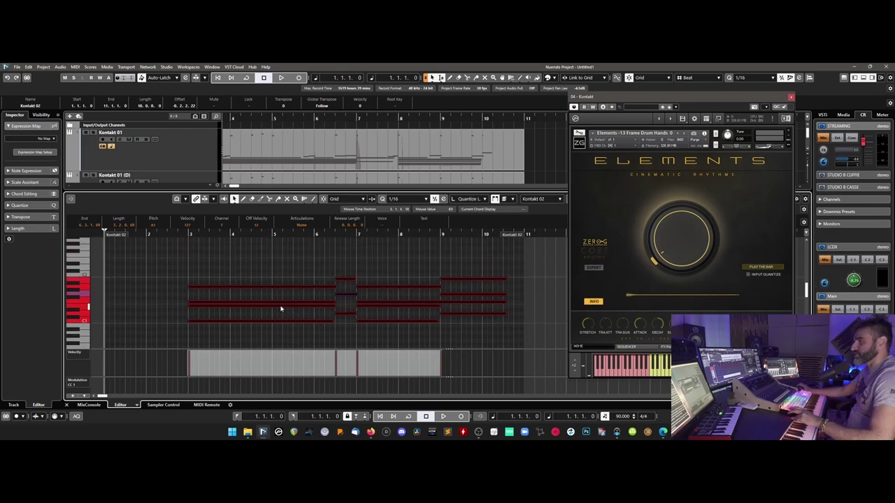
{"action": "left_click_drag", "start_coordinate": [252, 249], "coordinate": [207, 321]}
{"action": "left_click_drag", "start_coordinate": [341, 243], "coordinate": [355, 274]}
{"action": "left_click", "coordinate": [354, 280]}
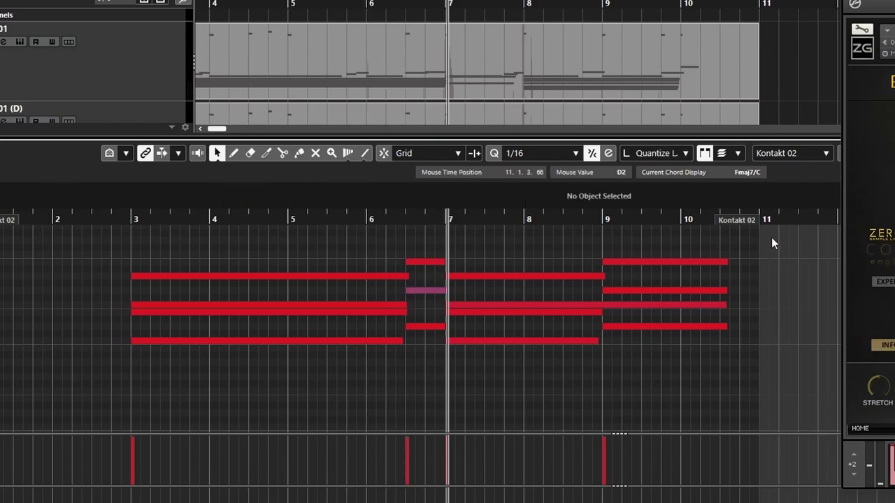
{"action": "left_click_drag", "start_coordinate": [771, 236], "coordinate": [51, 375]}
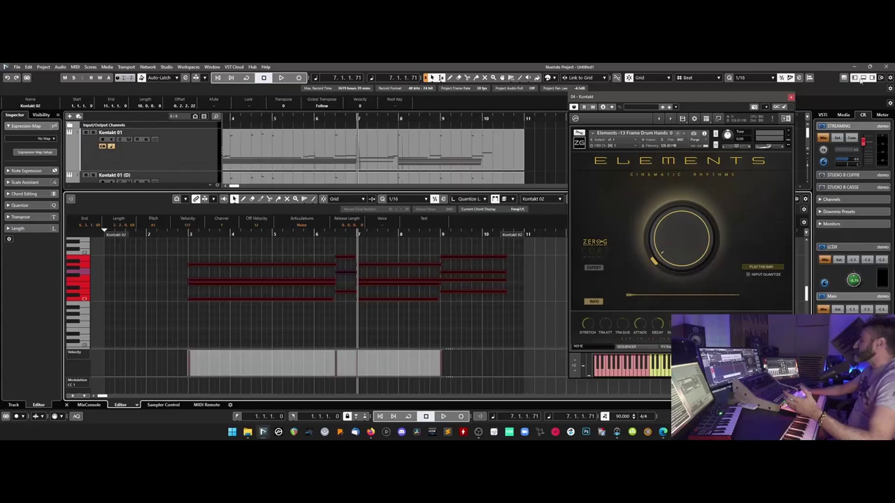
{"action": "key", "text": "Return"}
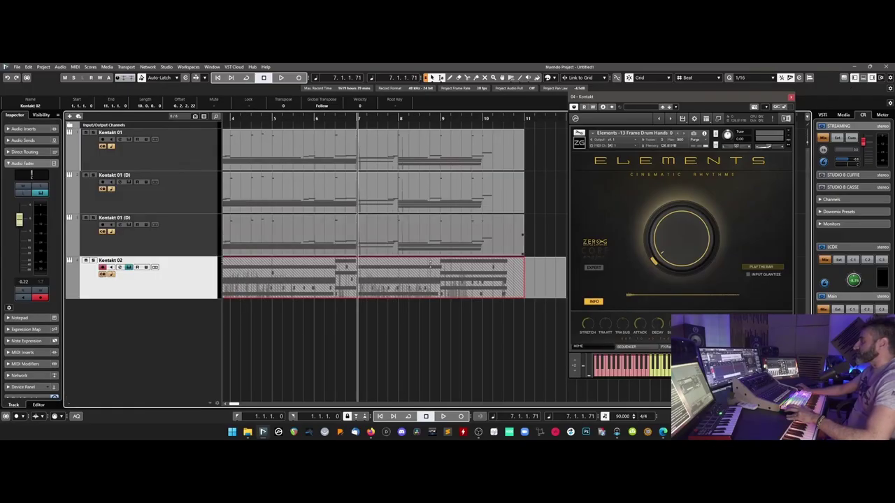
- Glue the two overlapping Kontakt 02 parts into a single part
{"action": "right_click", "coordinate": [347, 289]}
{"action": "left_click", "coordinate": [390, 286]}
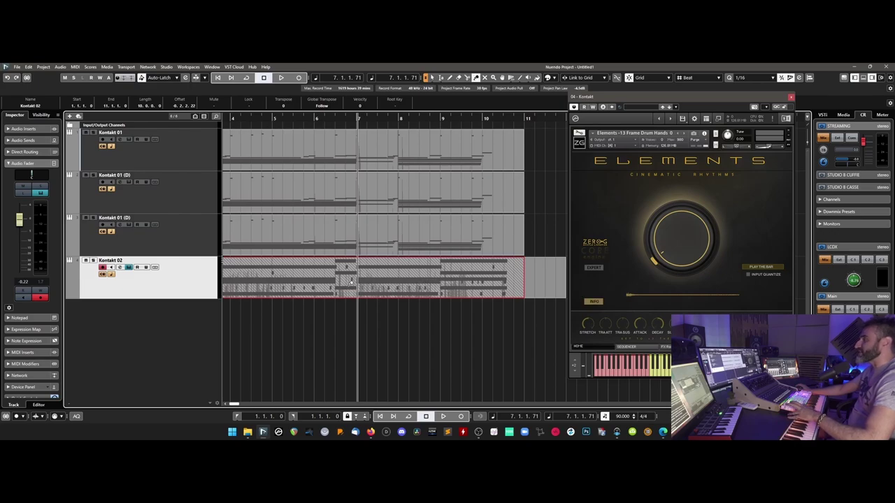
{"action": "left_click", "coordinate": [371, 289]}
{"action": "right_click", "coordinate": [347, 295]}
{"action": "left_click", "coordinate": [348, 293]}
{"action": "scroll", "coordinate": [349, 298], "scroll_direction": "left", "scroll_amount": 3}
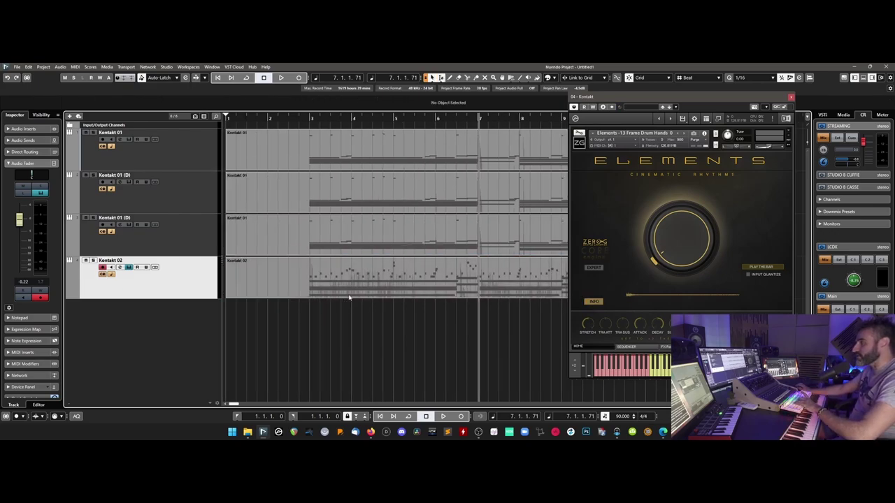
- Play all four tracks together, disarm Kontakt 02 and set its level to -8.55 dB
{"action": "left_click", "coordinate": [293, 121]}
{"action": "key", "text": "space"}
{"action": "left_click", "coordinate": [102, 268]}
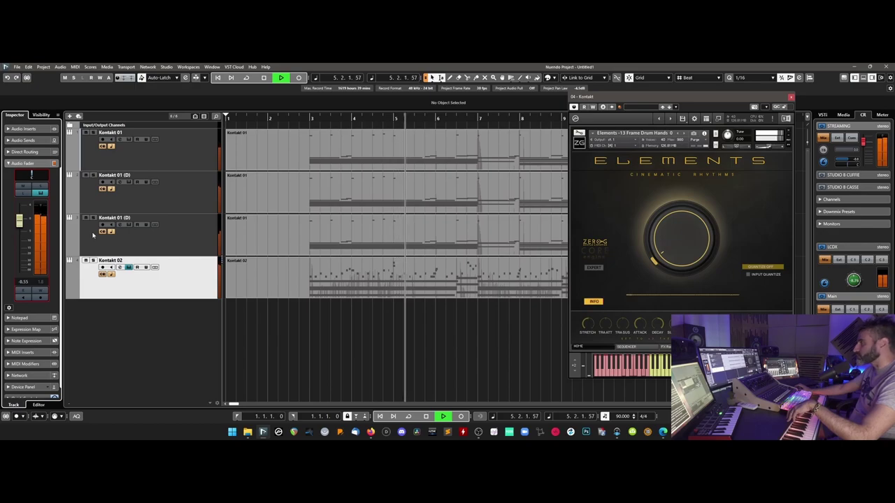
{"action": "scroll", "coordinate": [510, 309], "scroll_direction": "right", "scroll_amount": 1}
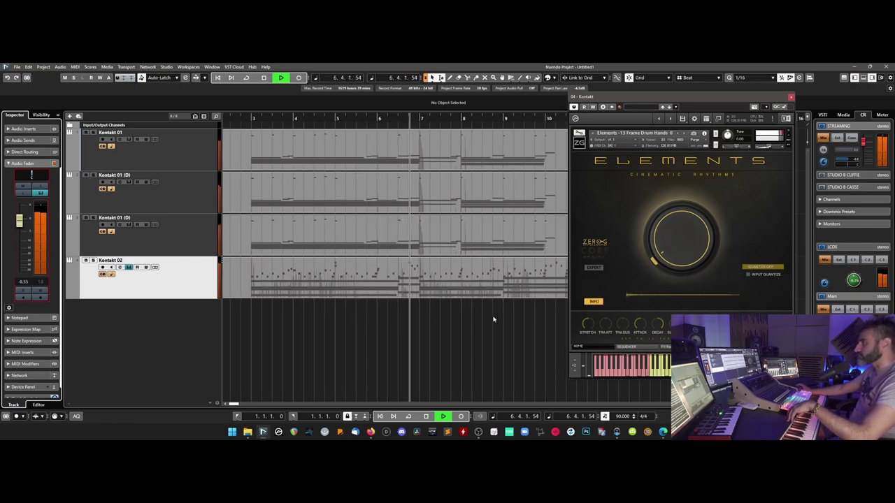
{"action": "key", "text": "g"}
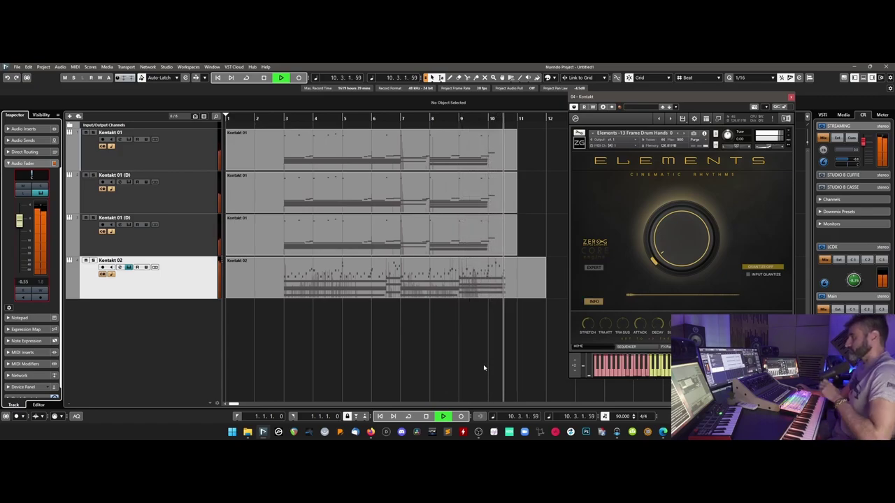
{"action": "key", "text": "space"}
- Delete every recorded part from the four Kontakt tracks and select the first Kontakt 01 track
{"action": "left_click_drag", "start_coordinate": [533, 146], "coordinate": [231, 294]}
{"action": "key", "text": "Delete"}
{"action": "left_click", "coordinate": [535, 286]}
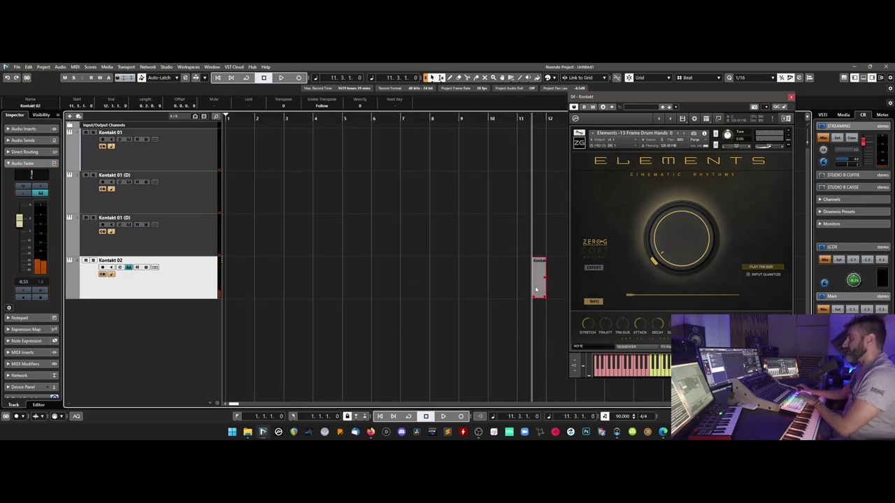
{"action": "key", "text": "Delete"}
{"action": "left_click", "coordinate": [213, 152]}
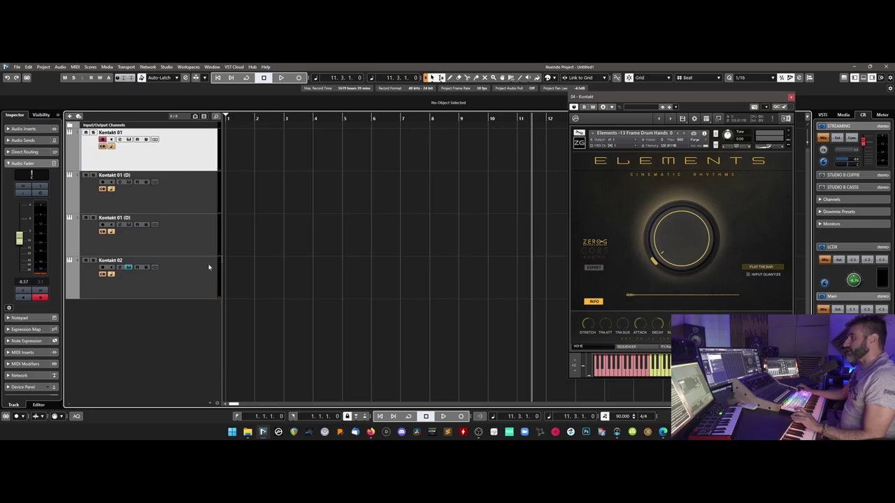
{"action": "left_click", "coordinate": [201, 293]}
{"action": "left_click", "coordinate": [195, 177]}
{"action": "left_click", "coordinate": [189, 167]}
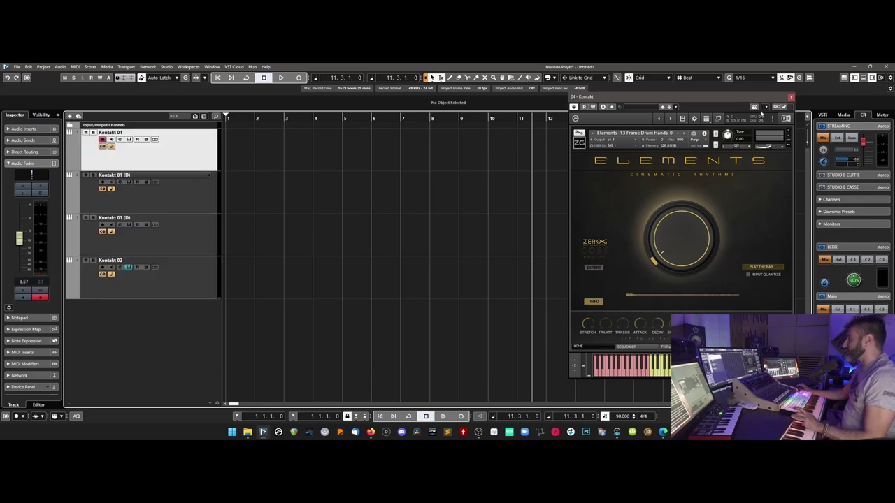
- Open the first Kontakt 01 track's instrument in full view and reset its multi to an empty rack
{"action": "left_click", "coordinate": [791, 98]}
{"action": "left_click", "coordinate": [129, 139]}
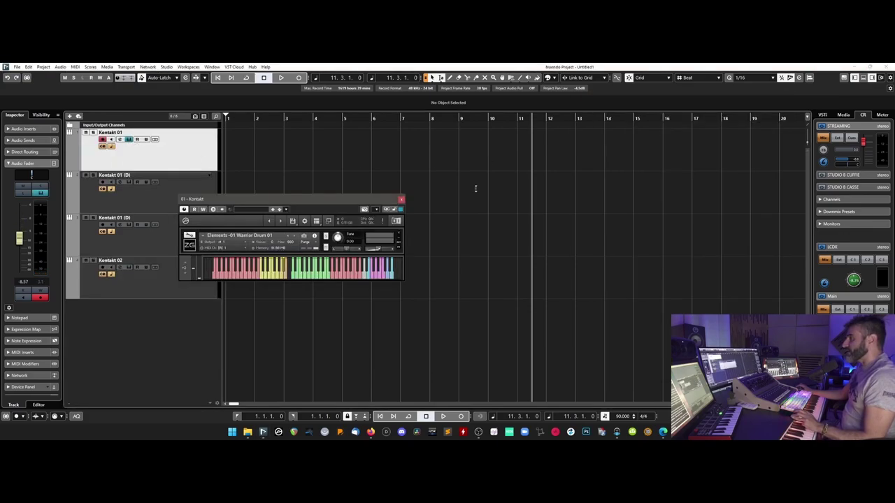
{"action": "left_click", "coordinate": [335, 221]}
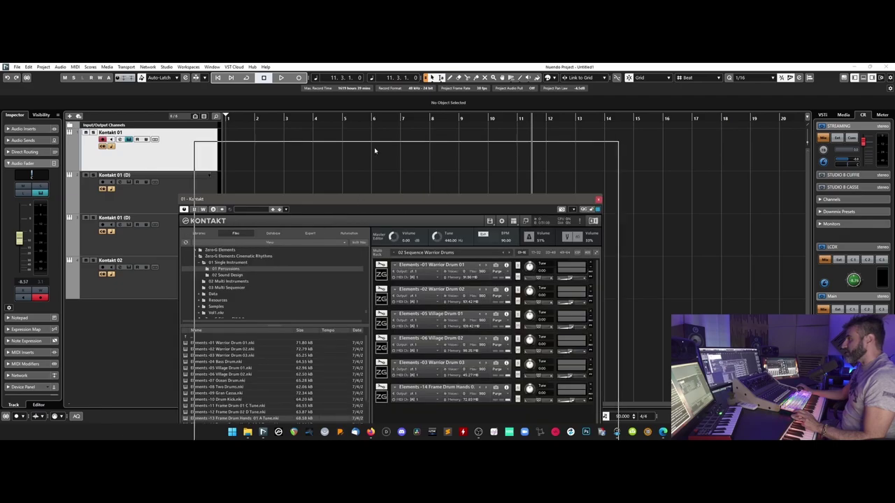
{"action": "left_click", "coordinate": [525, 83]}
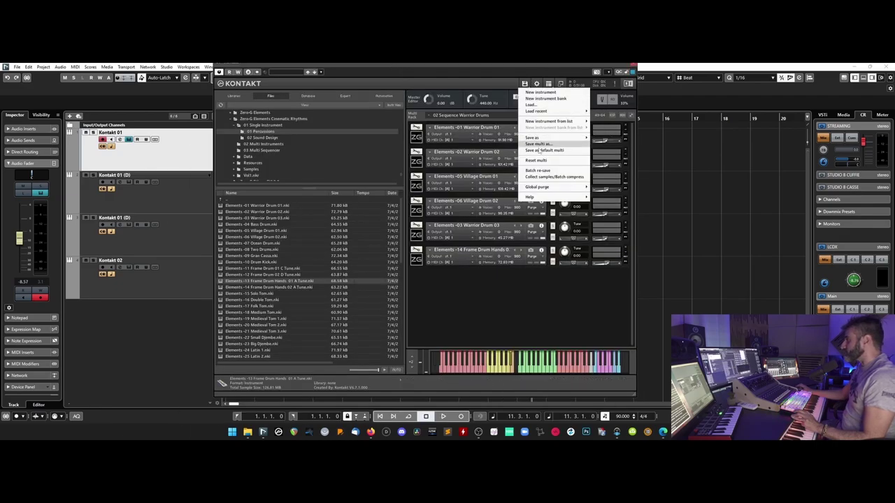
{"action": "left_click", "coordinate": [537, 163]}
{"action": "left_click", "coordinate": [456, 270]}
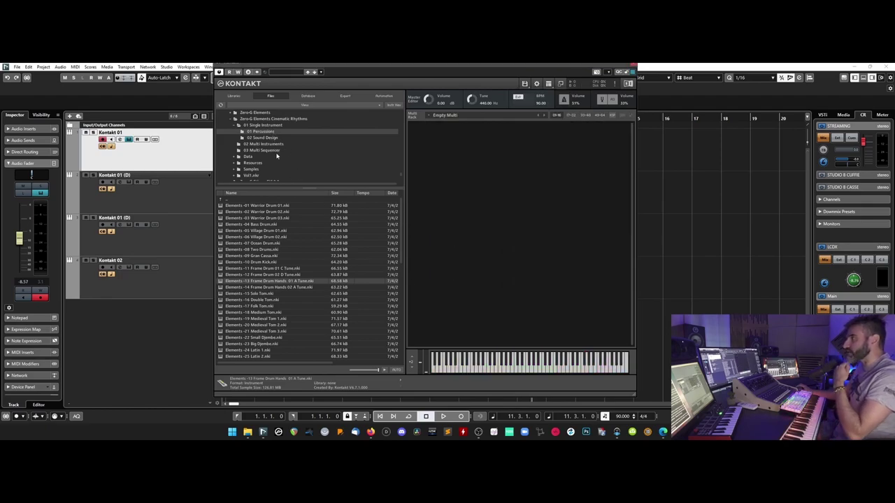
- Load the multi 05 Sequence Frame Drums and more.nkm from the 03 Multi Sequencer folder
{"action": "left_click_drag", "start_coordinate": [319, 65], "coordinate": [396, 79]}
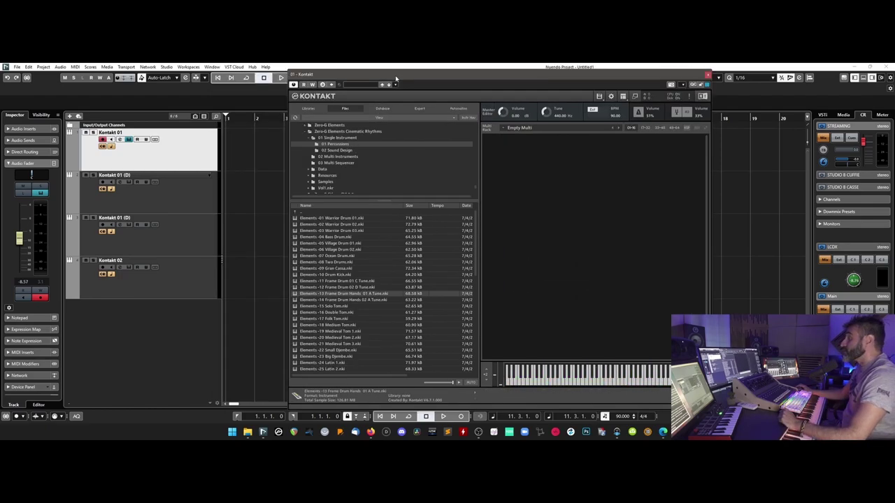
{"action": "left_click", "coordinate": [349, 163]}
{"action": "scroll", "coordinate": [361, 312], "scroll_direction": "down", "scroll_amount": 2}
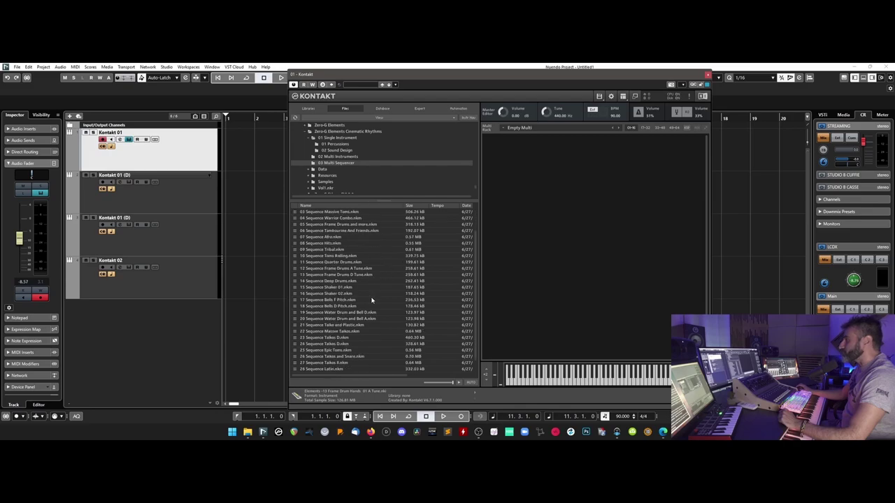
{"action": "scroll", "coordinate": [360, 313], "scroll_direction": "up", "scroll_amount": 2}
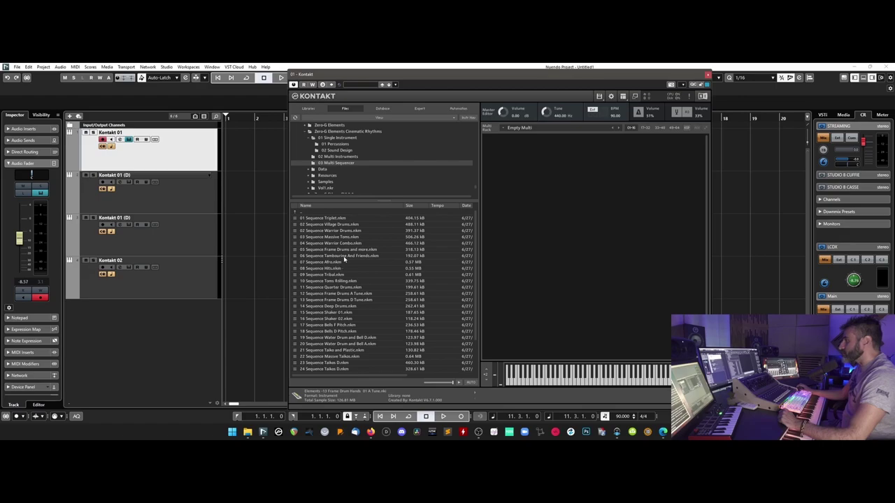
{"action": "left_click", "coordinate": [345, 250]}
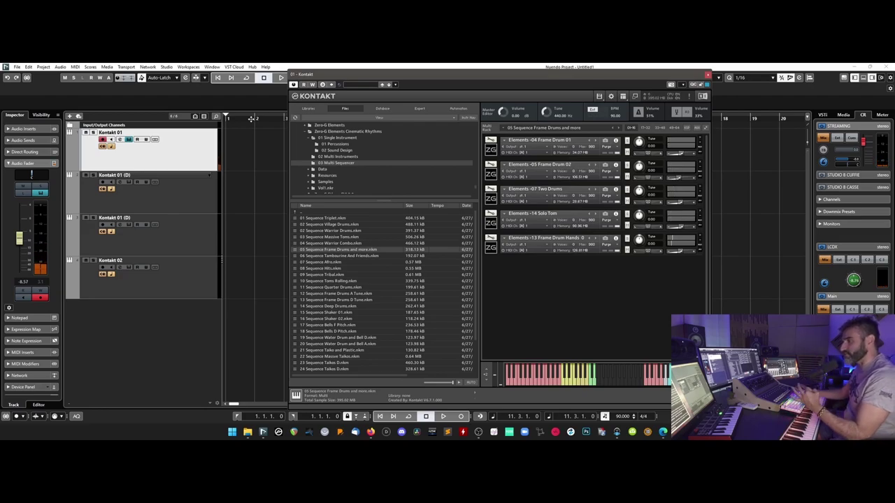
- Audition the frame drum multi during playback and raise the first Kontakt 01 track's level to -1.78 dB
{"action": "left_click_drag", "start_coordinate": [325, 75], "coordinate": [337, 77]}
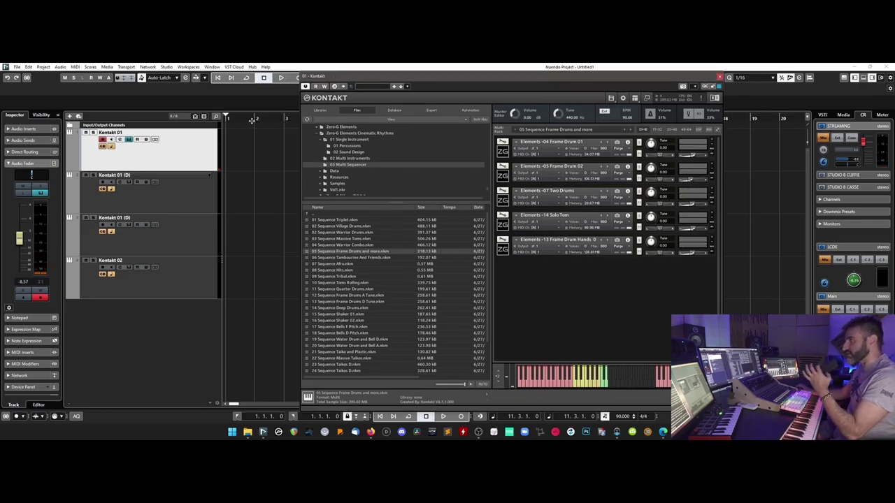
{"action": "left_click", "coordinate": [247, 119]}
{"action": "key", "text": "space"}
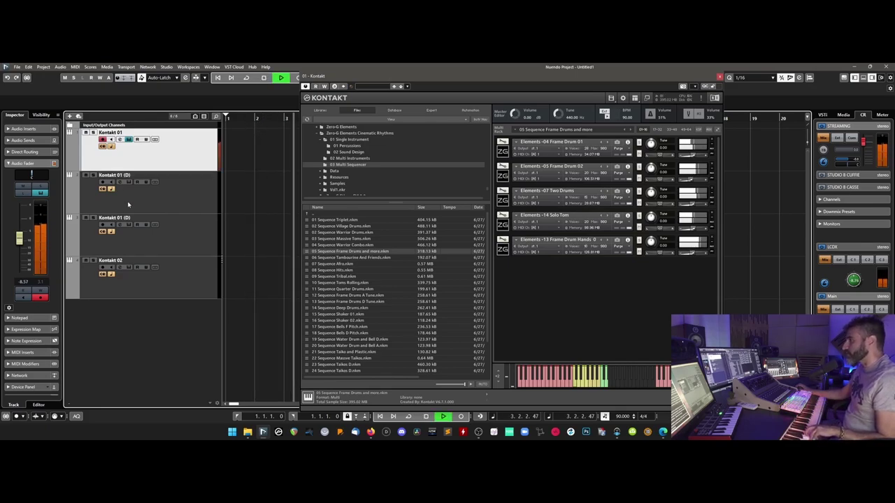
{"action": "left_click_drag", "start_coordinate": [20, 239], "coordinate": [22, 226]}
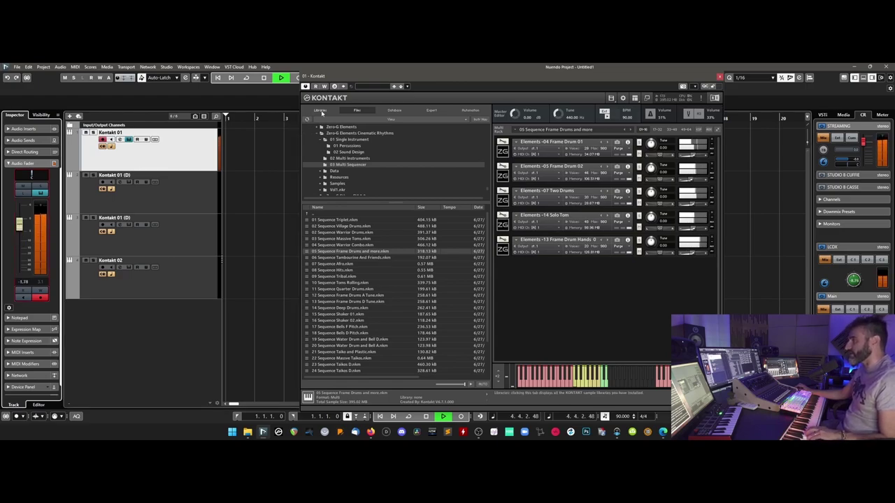
{"action": "left_click_drag", "start_coordinate": [348, 73], "coordinate": [379, 75]}
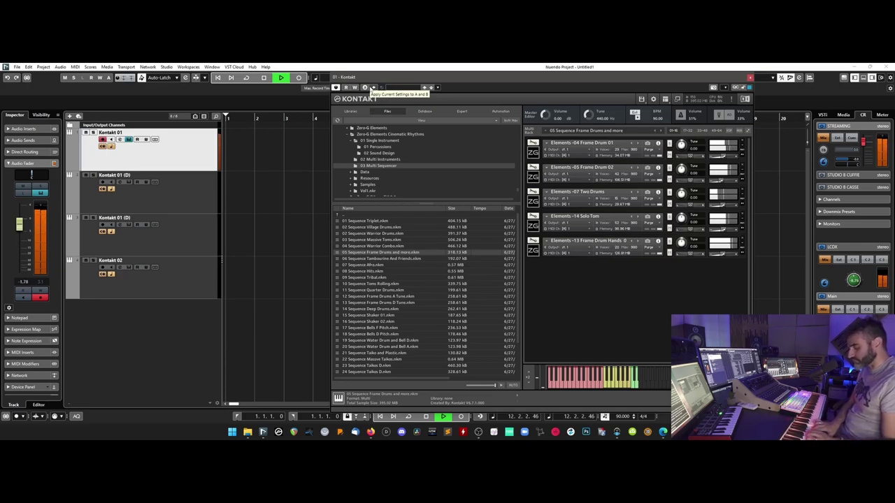
{"action": "key", "text": "space"}
- Record a frame drum sequence performance about 19 bars long on the first Kontakt 01 track and select the new part
{"action": "left_click", "coordinate": [238, 116]}
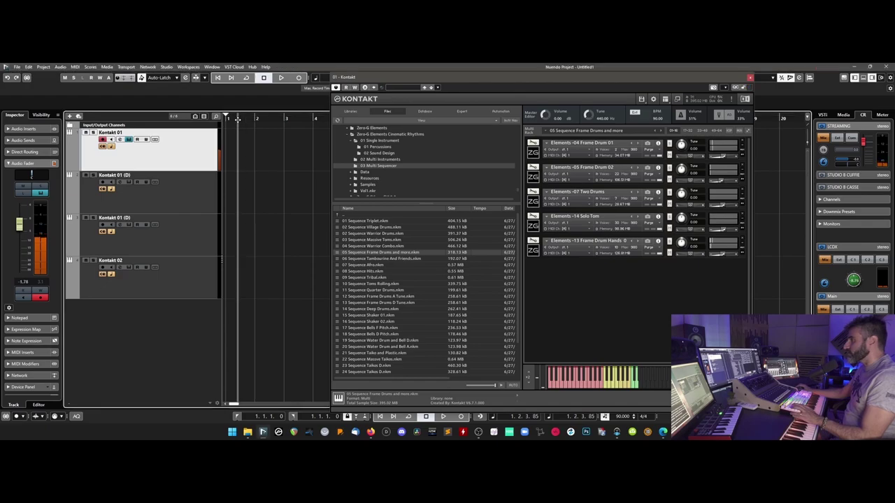
{"action": "left_click_drag", "start_coordinate": [442, 77], "coordinate": [471, 75]}
{"action": "key", "text": "space"}
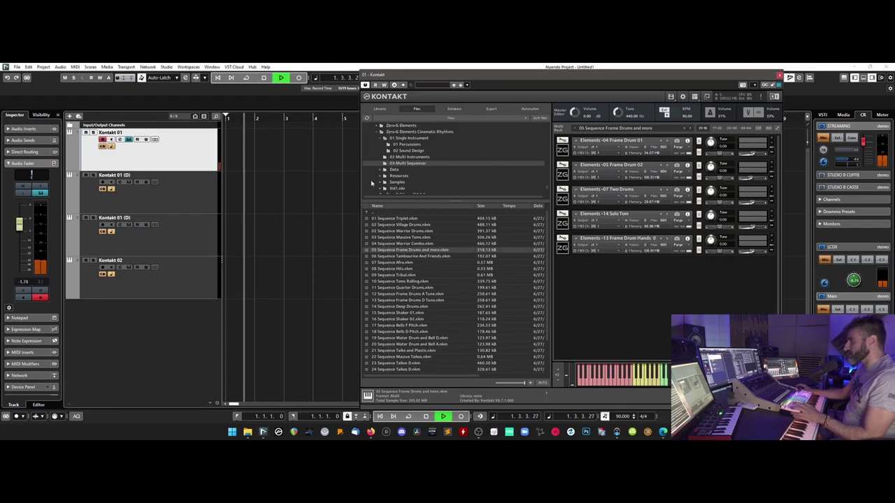
{"action": "key", "text": "KP_Multiply"}
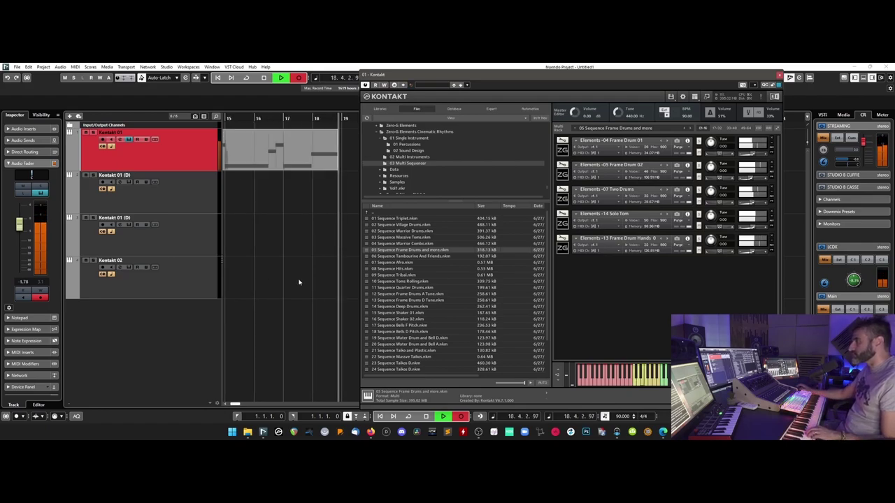
{"action": "left_click_drag", "start_coordinate": [430, 75], "coordinate": [533, 84]}
{"action": "key", "text": "space"}
{"action": "key", "text": "g"}
{"action": "key", "text": "g"}
{"action": "key", "text": "g"}
{"action": "key", "text": "g"}
{"action": "scroll", "coordinate": [336, 171], "scroll_direction": "down", "scroll_amount": 1}
{"action": "left_click", "coordinate": [331, 168]}
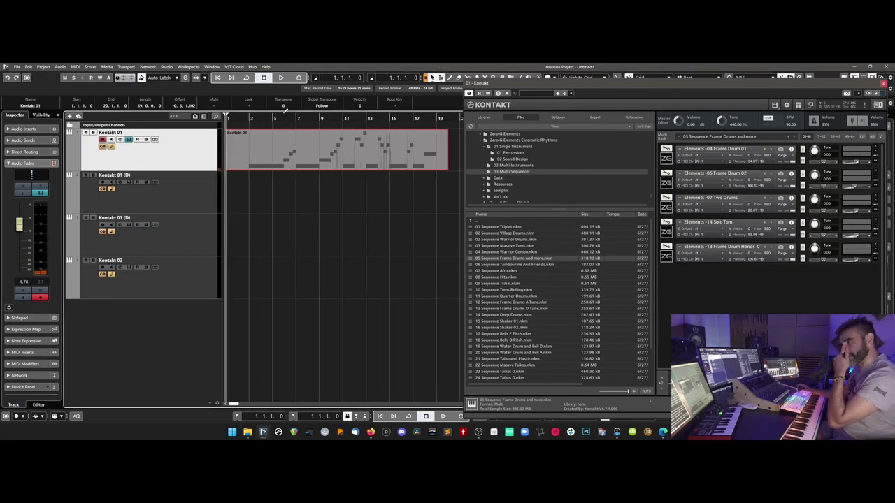
- Play back the recorded Kontakt 01 part from around bar 2, and return the playback position there
{"action": "left_click", "coordinate": [245, 117]}
{"action": "key", "text": "space"}
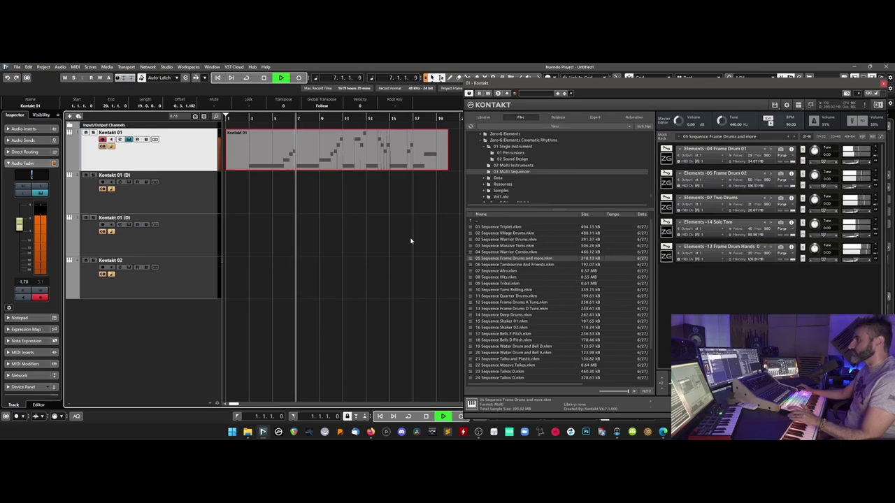
{"action": "key", "text": "space"}
{"action": "left_click", "coordinate": [244, 121]}
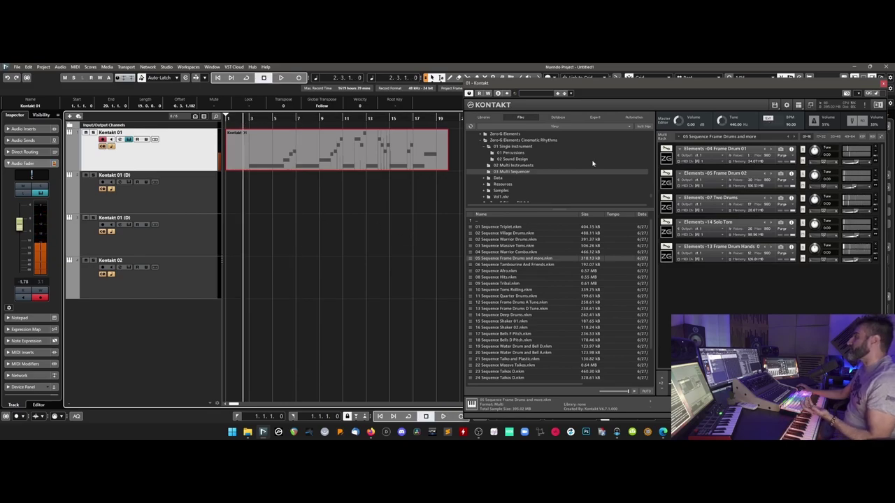
- Open the Elements Frame Drum 01 instrument and examine its Home and Sequencer pages
{"action": "left_click", "coordinate": [666, 160]}
{"action": "left_click_drag", "start_coordinate": [606, 83], "coordinate": [563, 67]}
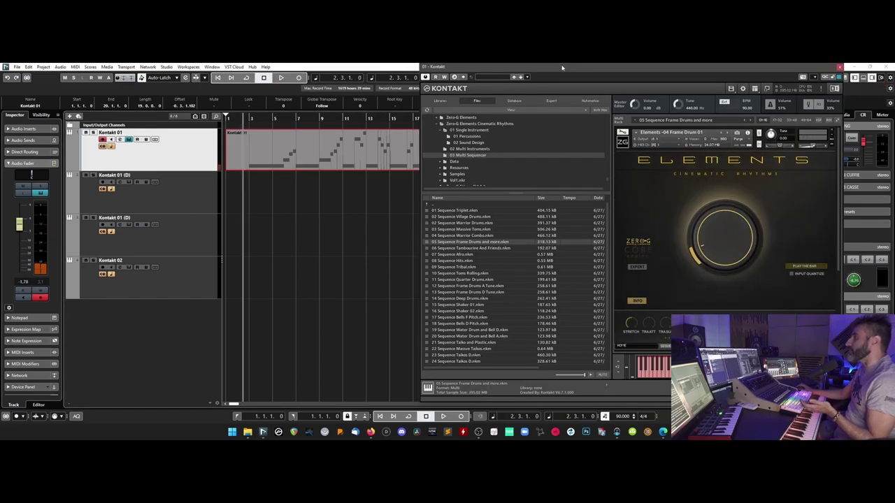
{"action": "scroll", "coordinate": [672, 265], "scroll_direction": "down", "scroll_amount": 2}
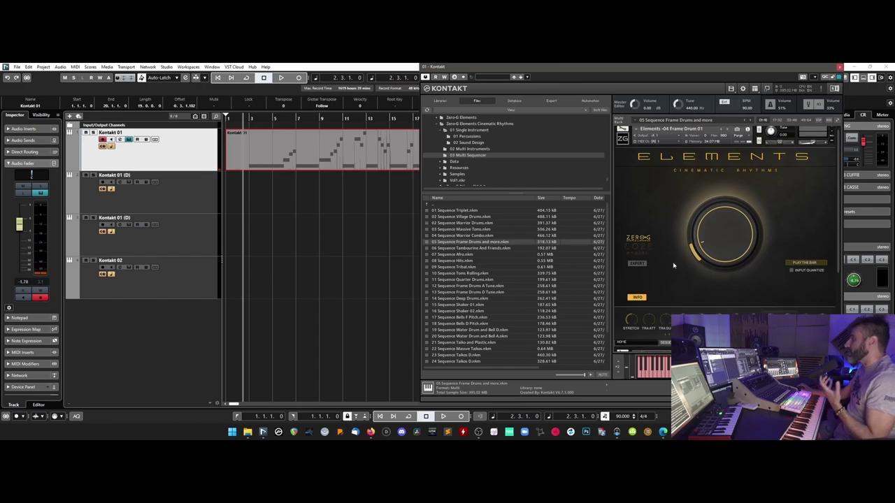
{"action": "left_click", "coordinate": [665, 335]}
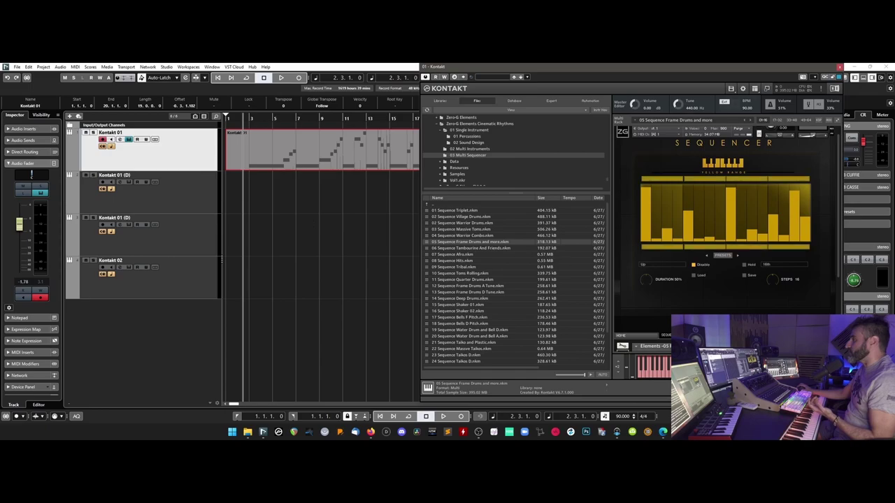
{"action": "left_click", "coordinate": [622, 335]}
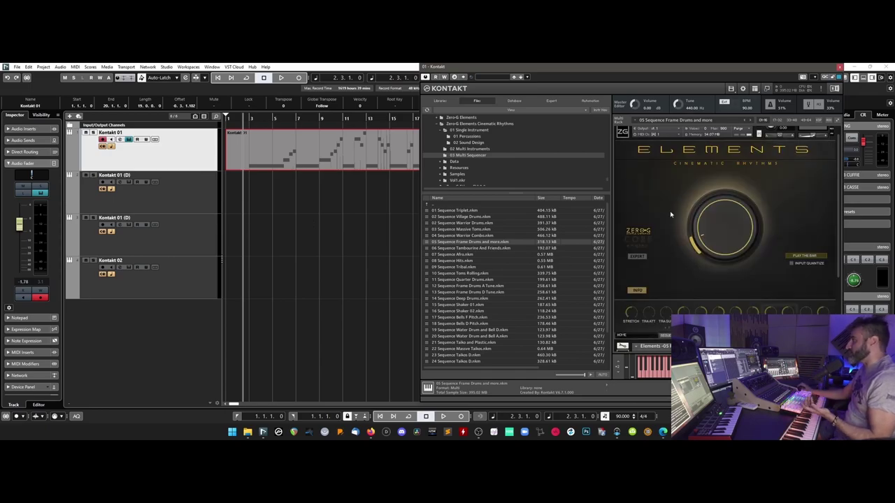
{"action": "scroll", "coordinate": [667, 217], "scroll_direction": "up", "scroll_amount": 2}
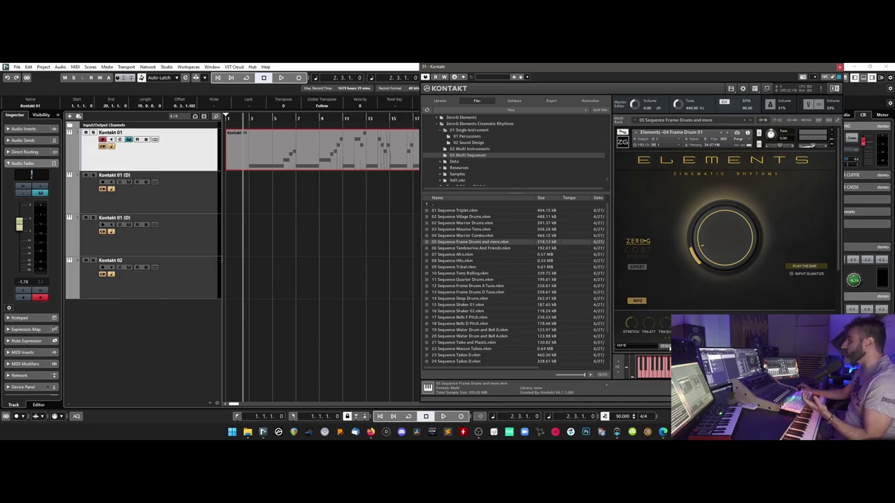
{"action": "left_click", "coordinate": [665, 346]}
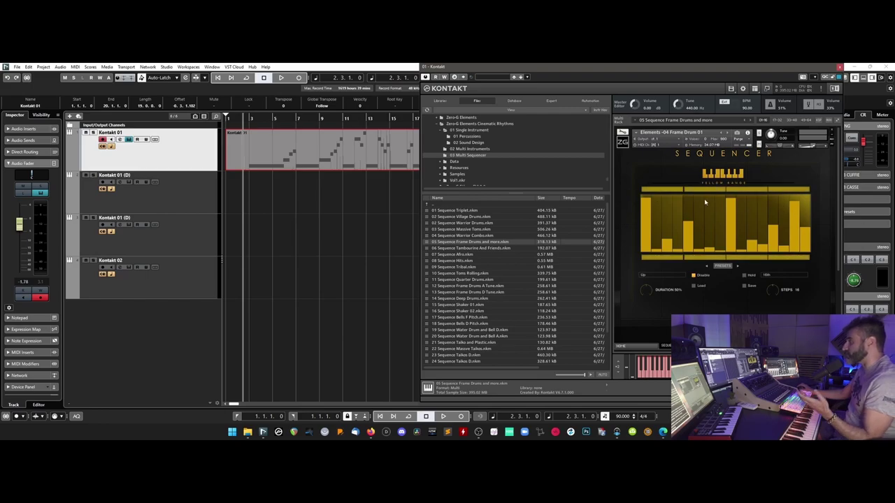
- Raise steps 3, 6, 7 and 8 of Frame Drum 01's 16-step sequence while the part plays
{"action": "left_click", "coordinate": [669, 212]}
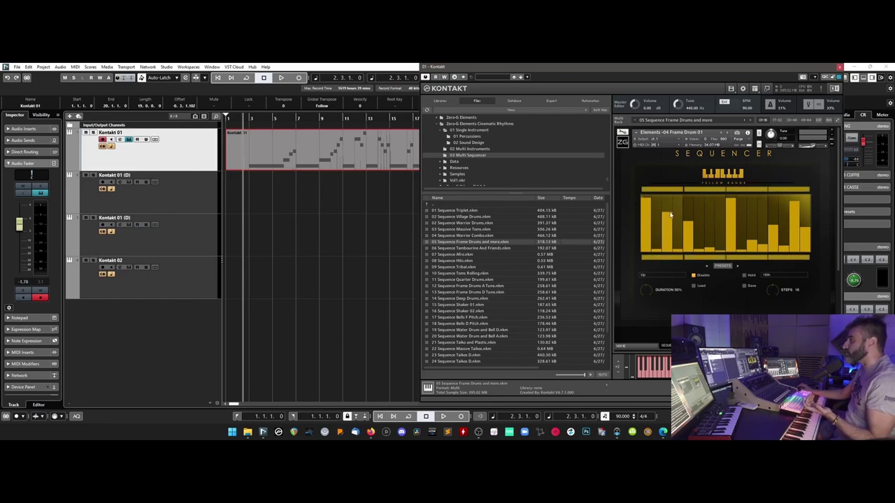
{"action": "key", "text": "space"}
{"action": "left_click_drag", "start_coordinate": [700, 208], "coordinate": [710, 211]}
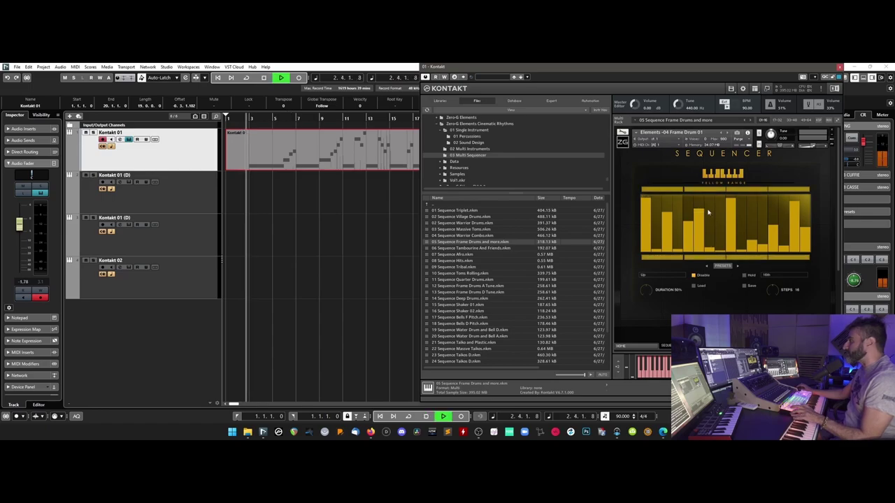
{"action": "left_click", "coordinate": [701, 230]}
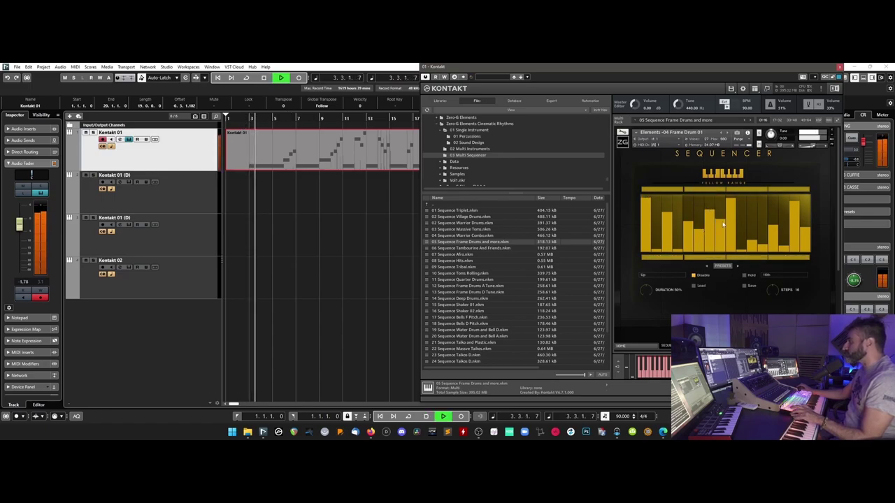
{"action": "key", "text": "space"}
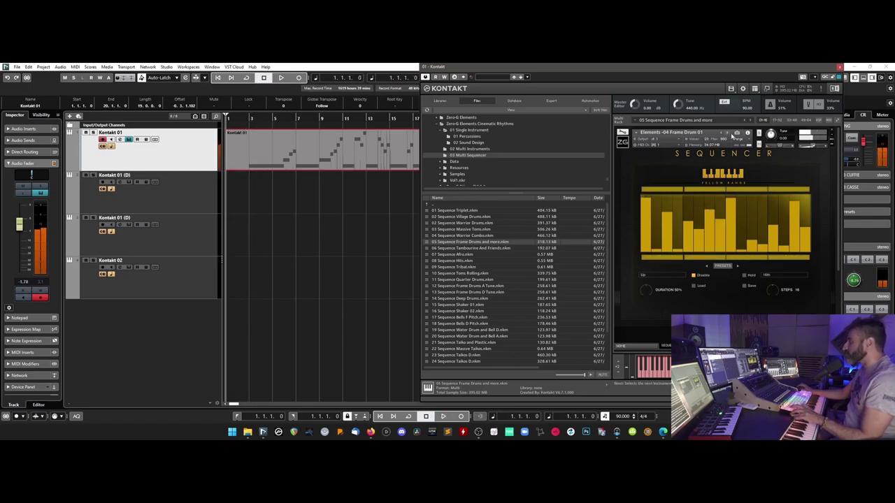
- Solo Frame Drum 01 within the multi and play its edited sequence from bar 3
{"action": "left_click", "coordinate": [623, 143]}
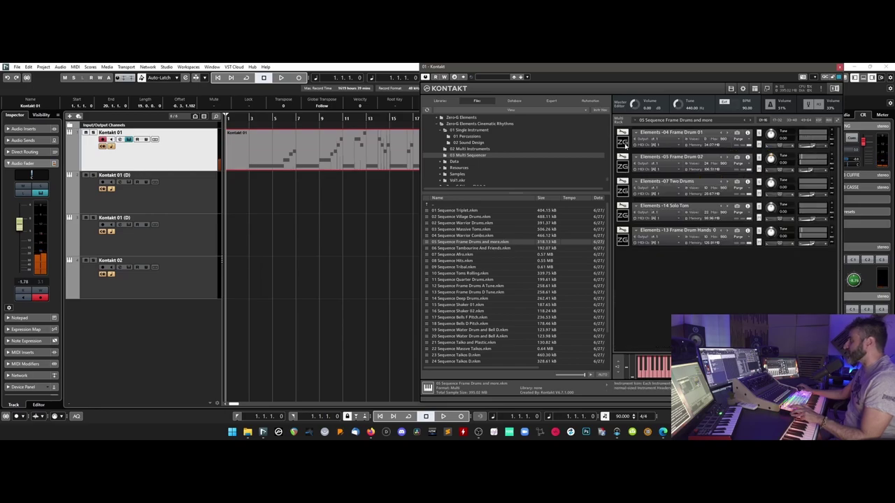
{"action": "left_click", "coordinate": [623, 142]}
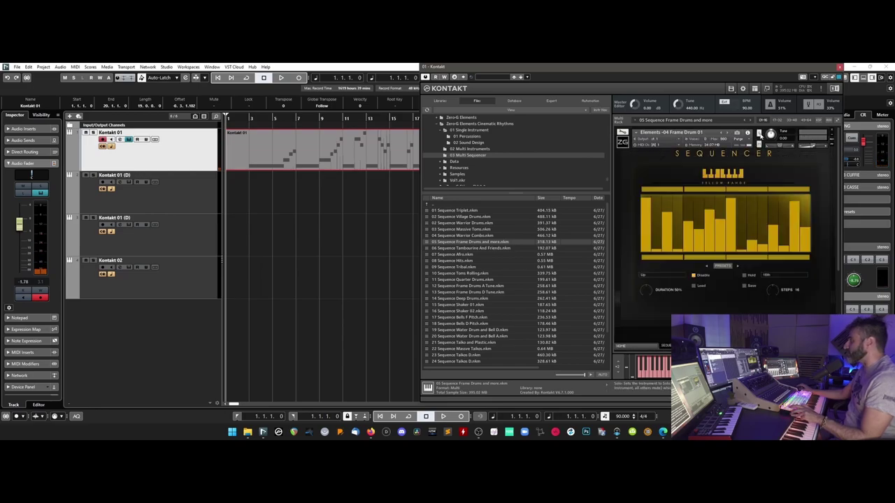
{"action": "left_click", "coordinate": [248, 123]}
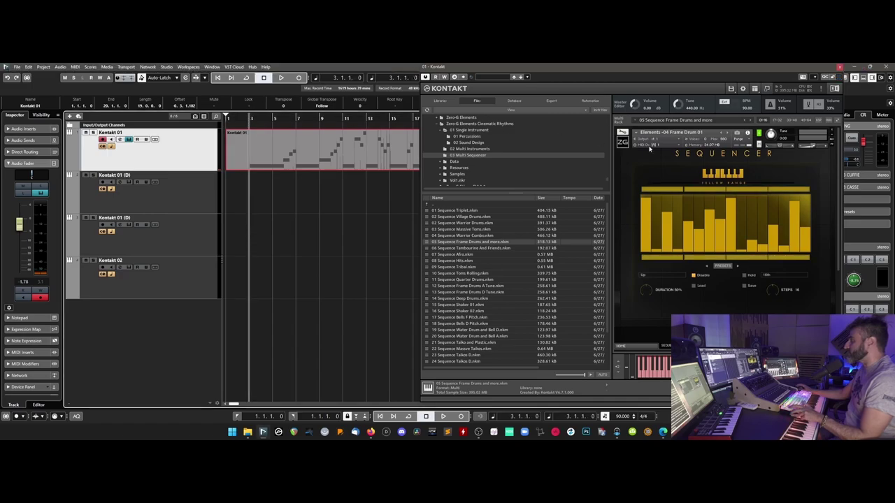
{"action": "key", "text": "space"}
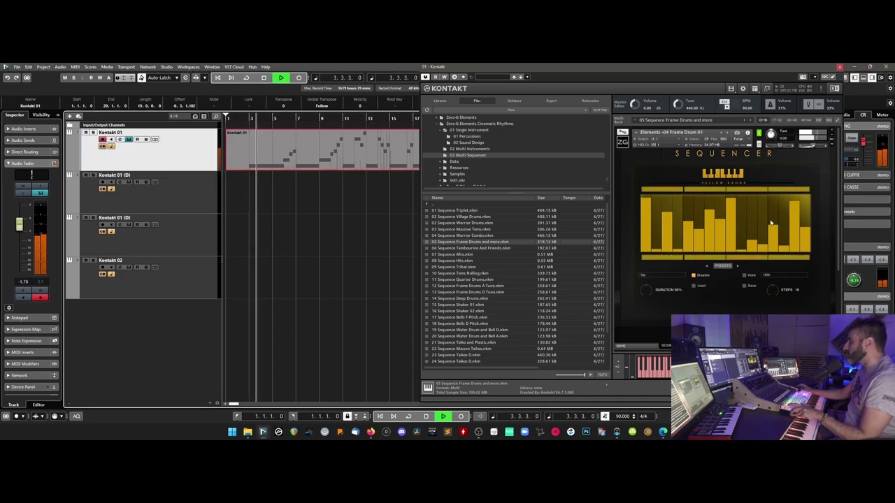
{"action": "key", "text": "space"}
- Load a Complex preset from the 04 Frame Drum 01 preset folder into Frame Drum 01's sequencer
{"action": "left_click", "coordinate": [723, 267]}
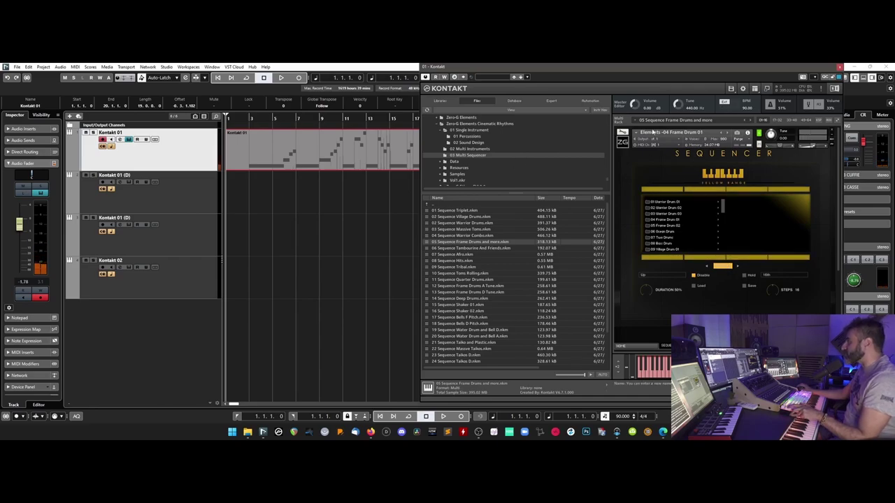
{"action": "mouse_move", "coordinate": [718, 219]}
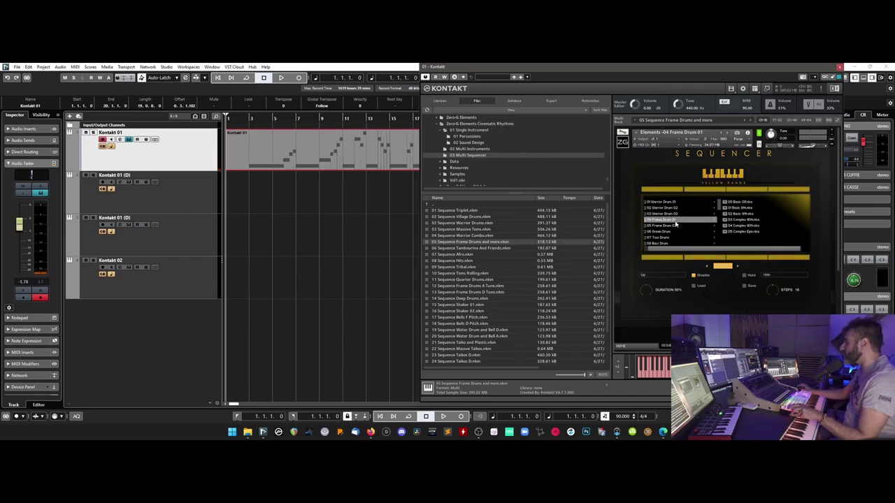
{"action": "left_click", "coordinate": [753, 223]}
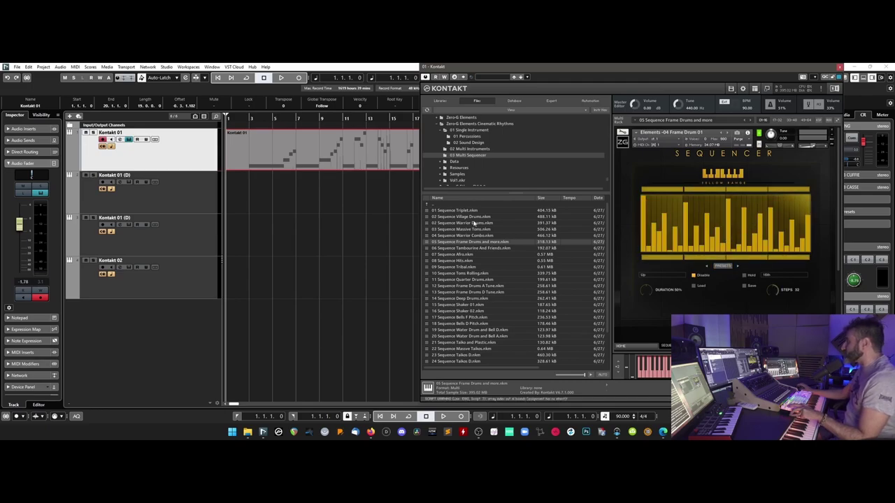
- Audition neighbouring sequencer presets for soloed Frame Drum 01 during playback and return to the original 32-step 16th preset
{"action": "key", "text": "space"}
{"action": "left_click", "coordinate": [379, 144]}
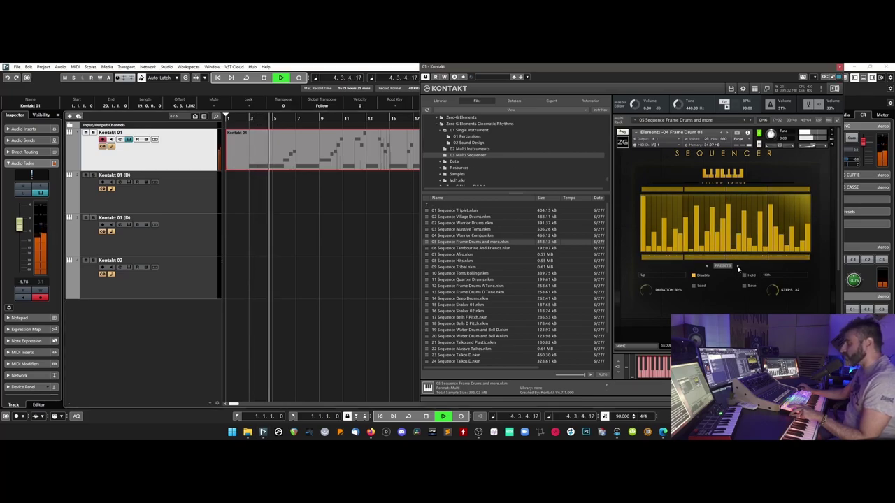
{"action": "left_click", "coordinate": [738, 266]}
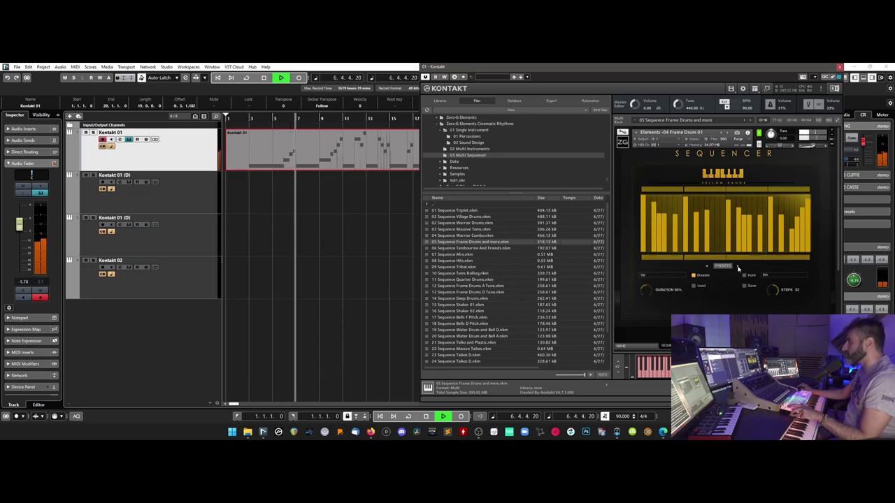
{"action": "left_click", "coordinate": [738, 267]}
{"action": "left_click", "coordinate": [707, 267]}
{"action": "left_click", "coordinate": [707, 267]}
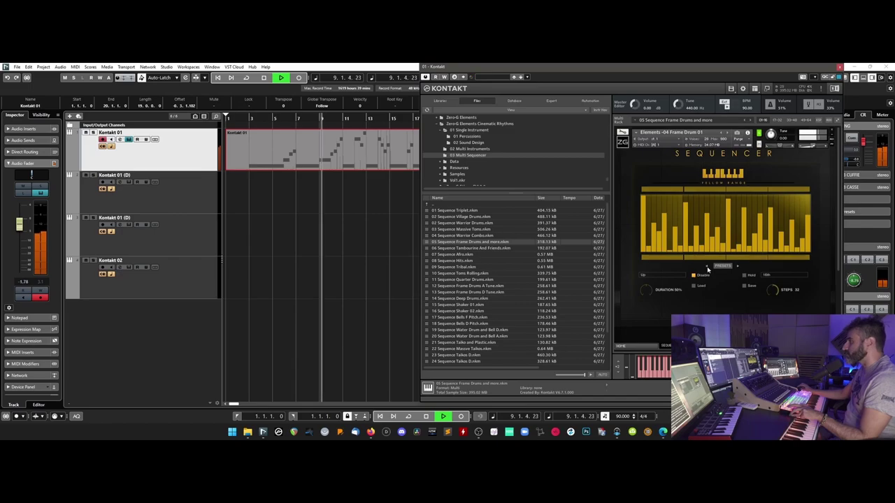
{"action": "key", "text": "space"}
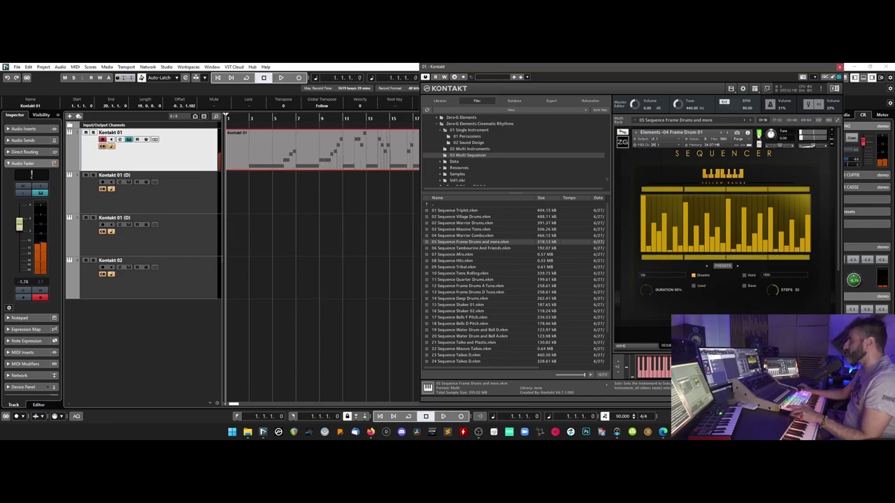
- Move the solo from Frame Drum 01 to Frame Drum 02, open that instrument and start playback
{"action": "left_click", "coordinate": [621, 143]}
{"action": "left_click", "coordinate": [625, 166]}
{"action": "left_click", "coordinate": [624, 169]}
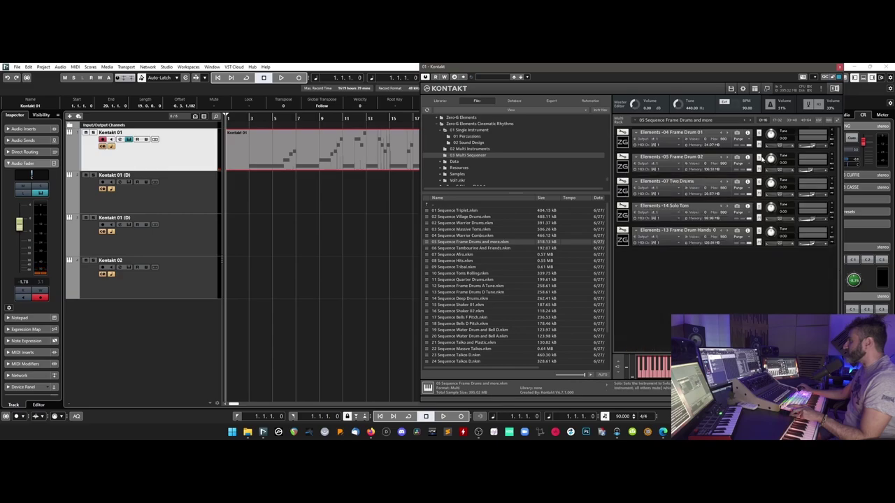
{"action": "left_click", "coordinate": [624, 183]}
{"action": "key", "text": "space"}
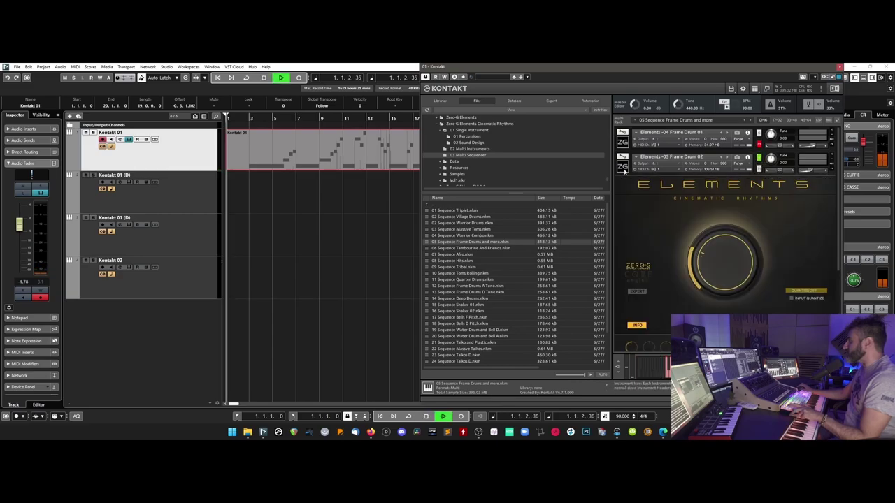
- Load a Complex preset from the 05 Frame Drum 02 folder into Frame Drum 02's sequencer
{"action": "scroll", "coordinate": [675, 297], "scroll_direction": "down", "scroll_amount": 4}
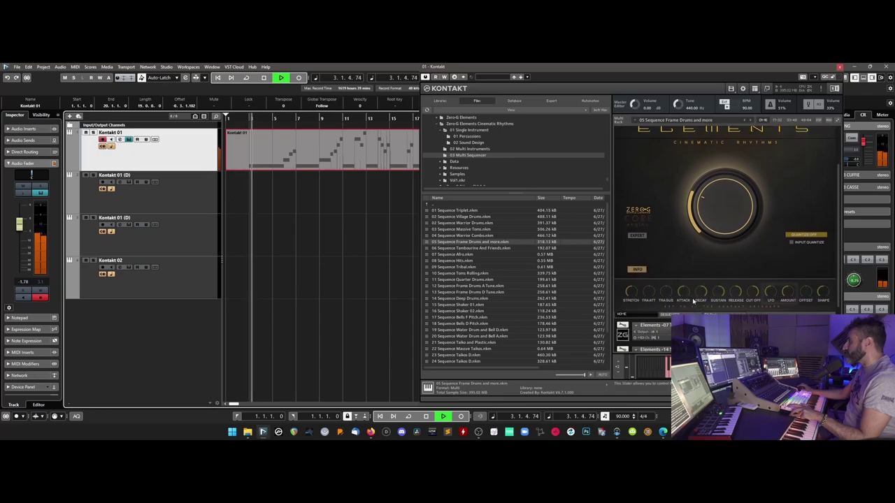
{"action": "left_click", "coordinate": [674, 287]}
{"action": "scroll", "coordinate": [694, 240], "scroll_direction": "up", "scroll_amount": 1}
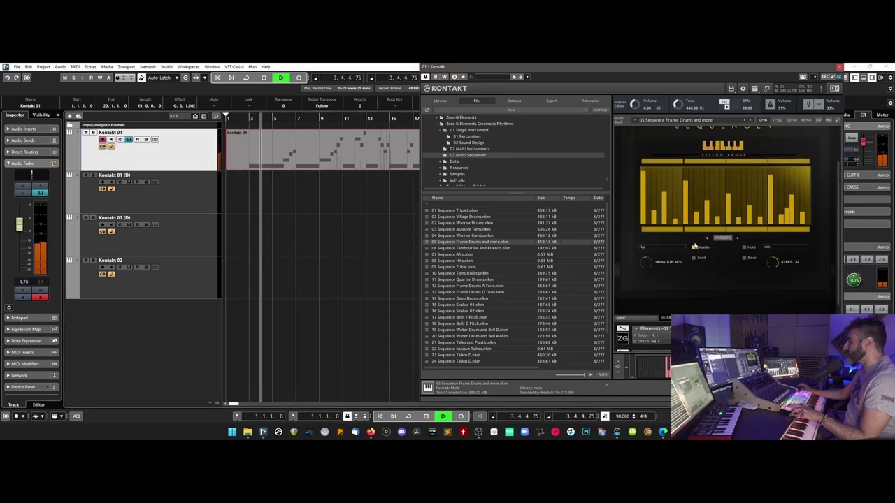
{"action": "left_click", "coordinate": [697, 258]}
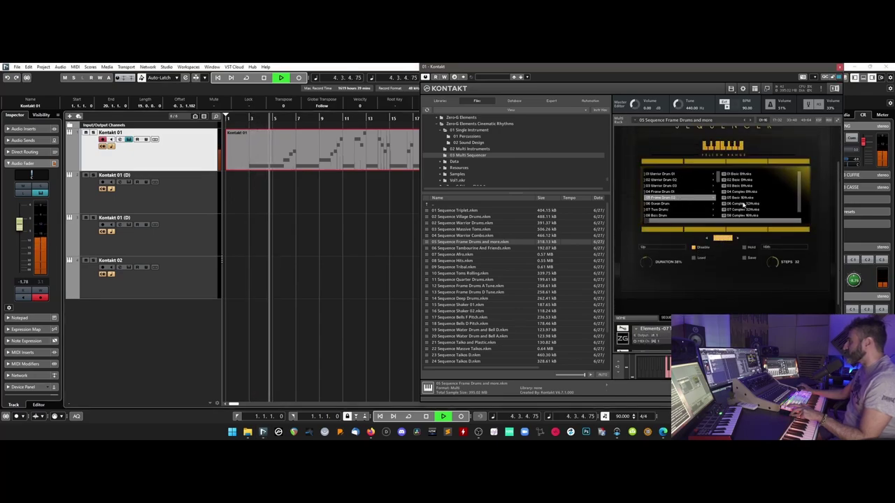
{"action": "scroll", "coordinate": [758, 207], "scroll_direction": "down", "scroll_amount": 3}
{"action": "scroll", "coordinate": [757, 202], "scroll_direction": "up", "scroll_amount": 1}
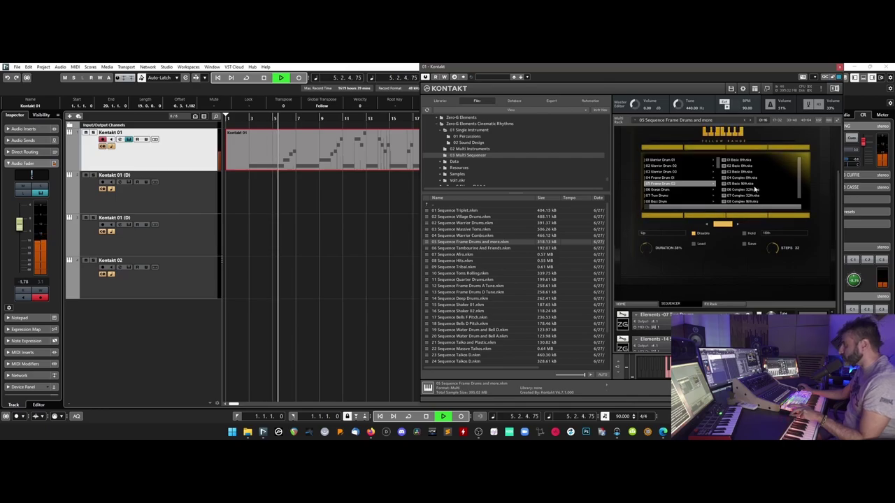
{"action": "left_click", "coordinate": [751, 201]}
- Step through Frame Drum 02's following sequencer presets to the 16-step 8th pattern, and stop playback
{"action": "left_click", "coordinate": [739, 224]}
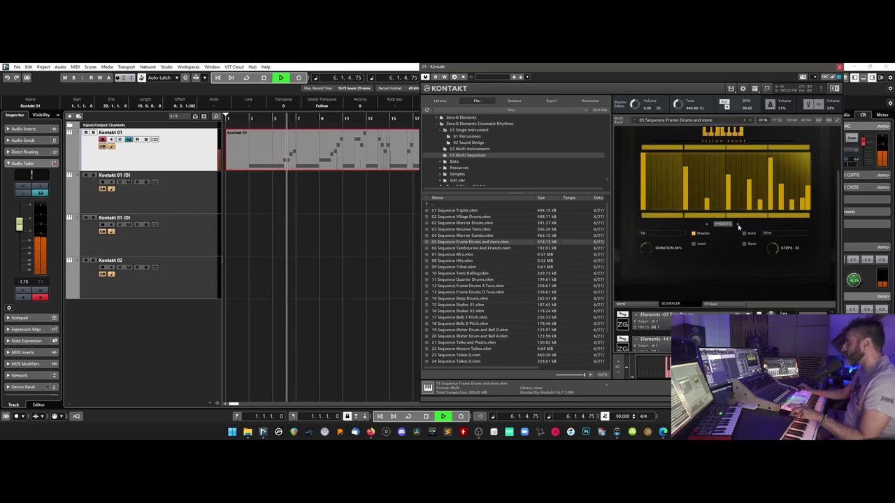
{"action": "left_click", "coordinate": [739, 224]}
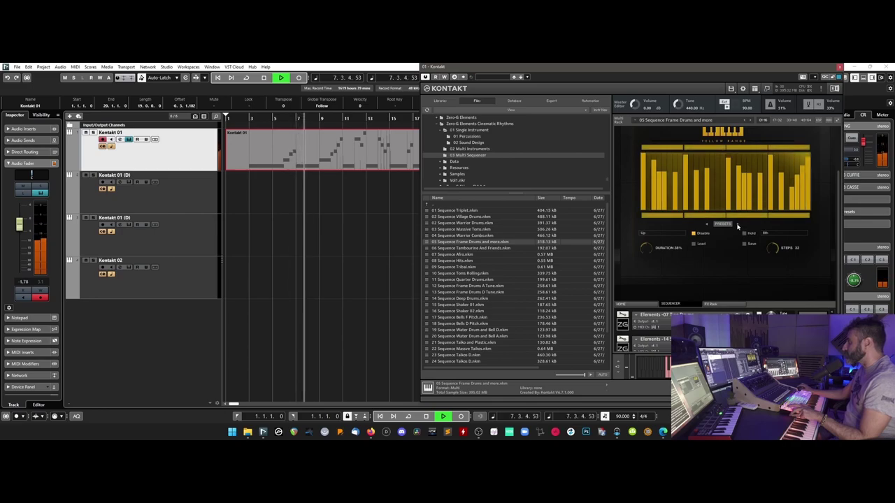
{"action": "left_click", "coordinate": [738, 225]}
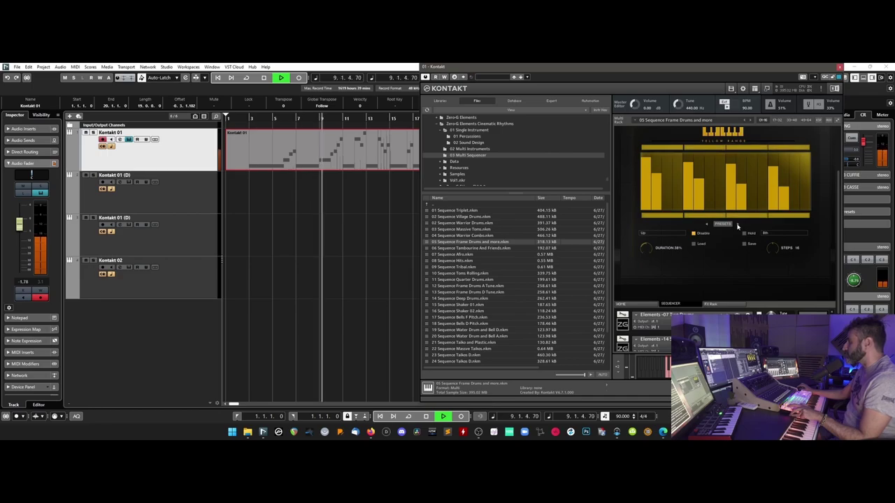
{"action": "scroll", "coordinate": [738, 225], "scroll_direction": "up", "scroll_amount": 3}
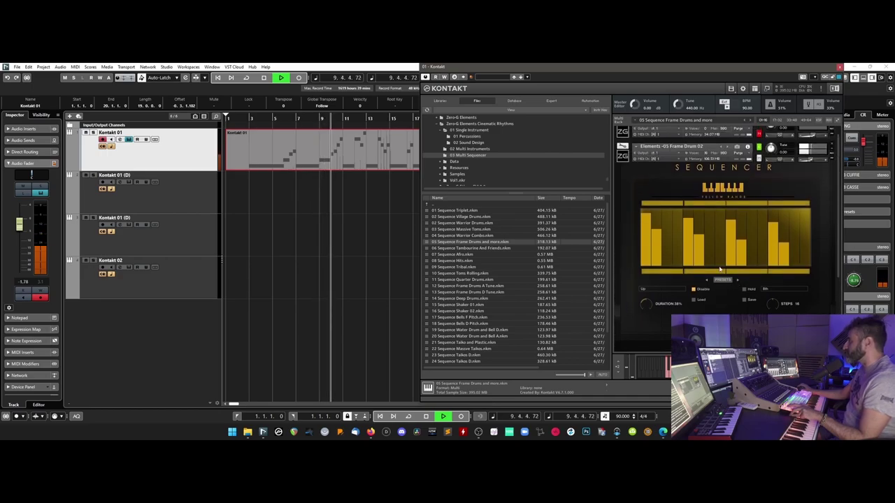
{"action": "key", "text": "space"}
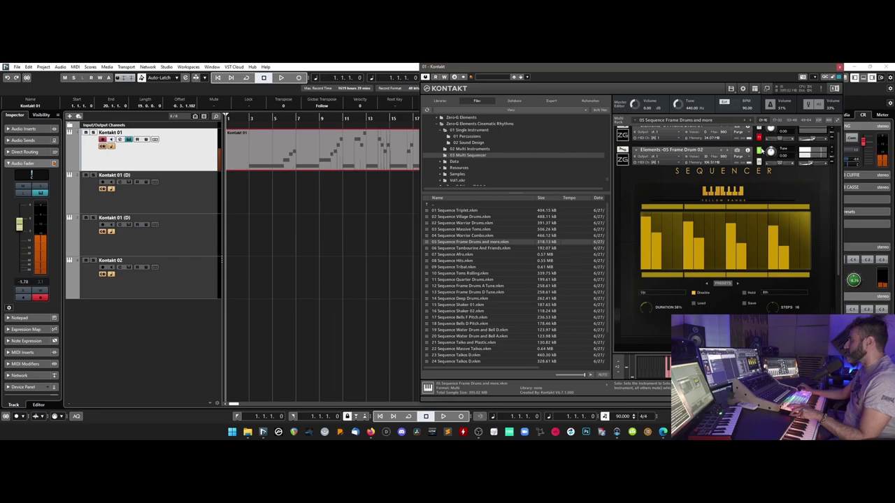
- Play the full multi, open Solo Tom's Sequencer page and load a 32-step 8th preset from the preset browser
{"action": "key", "text": "space"}
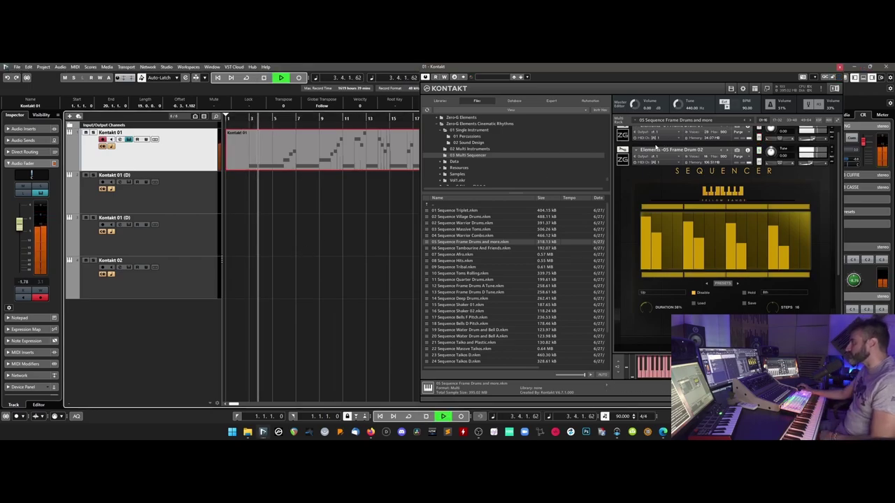
{"action": "left_click", "coordinate": [657, 147]}
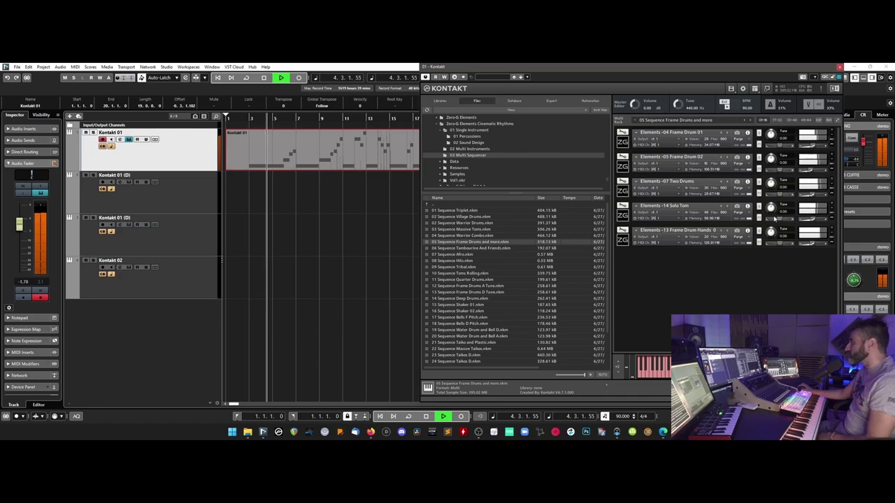
{"action": "left_click", "coordinate": [636, 206]}
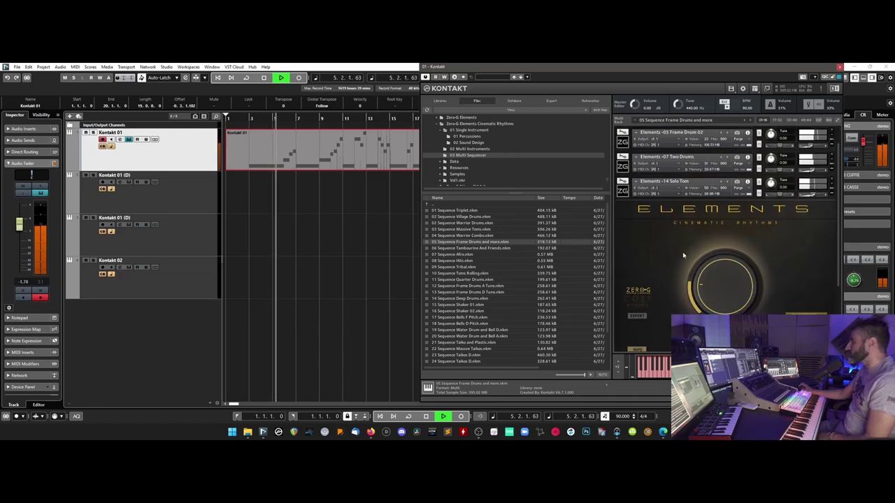
{"action": "left_click", "coordinate": [668, 345]}
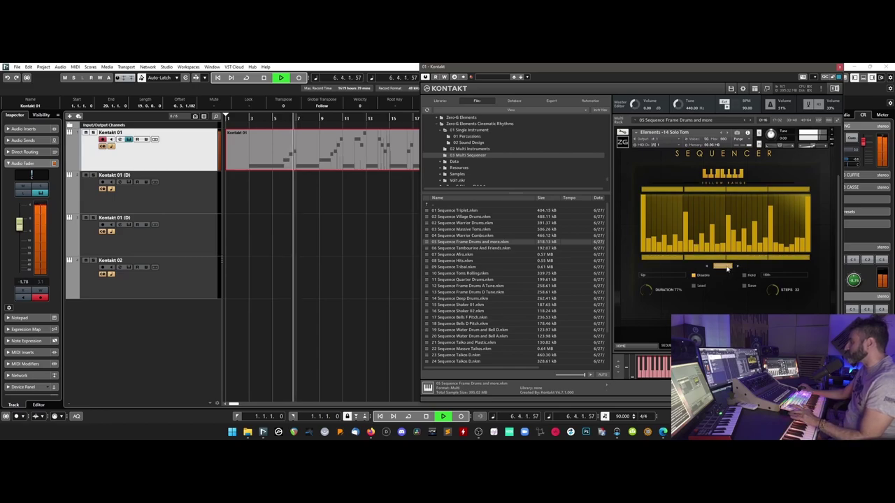
{"action": "key", "text": "space"}
{"action": "left_click", "coordinate": [723, 265]}
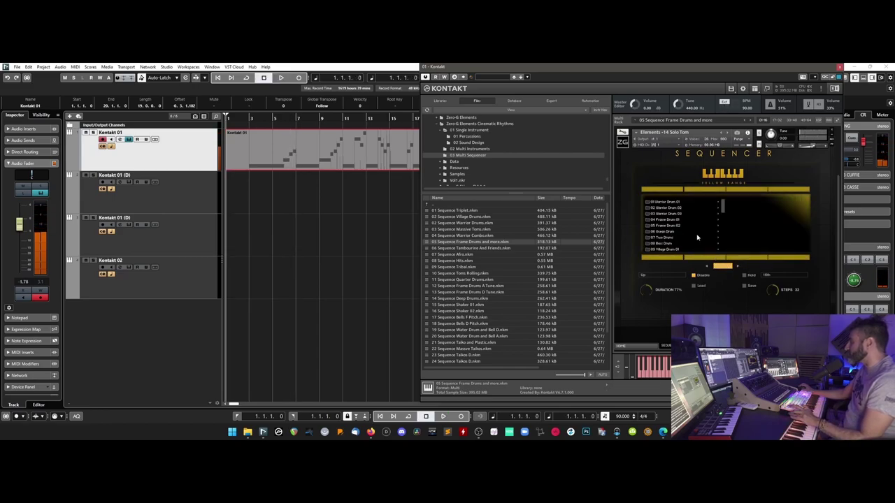
{"action": "left_click_drag", "start_coordinate": [724, 201], "coordinate": [724, 231]}
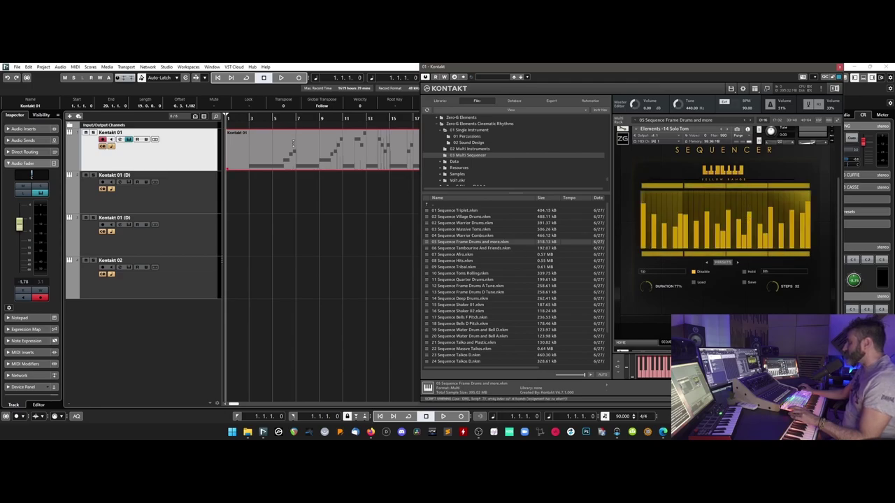
- Play soloed Solo Tom from bar 3 and switch its sequencer to a 32-step 16th preset
{"action": "left_click", "coordinate": [248, 117]}
{"action": "key", "text": "space"}
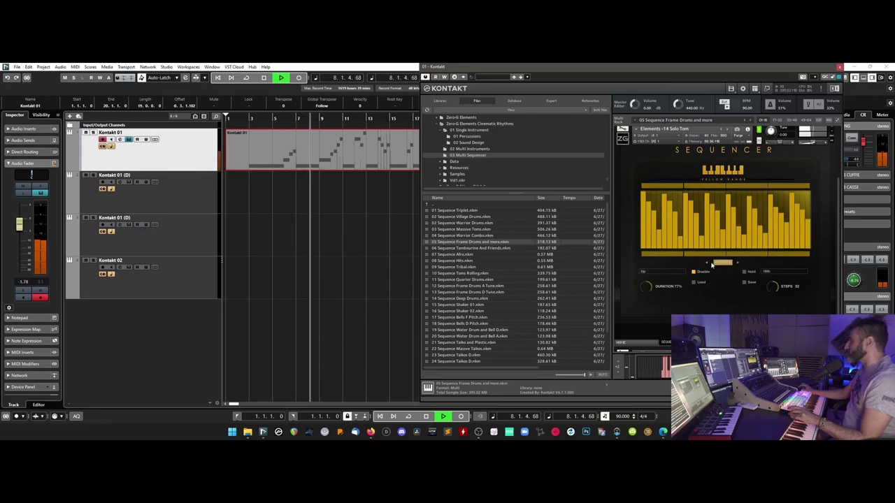
{"action": "key", "text": "space"}
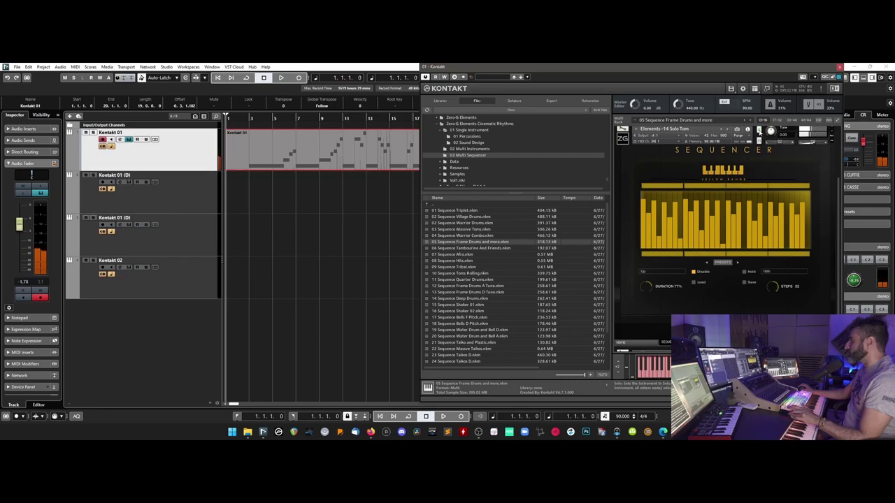
- Unsolo Solo Tom, play the whole multi with its edited sequencers from bar 3, and collapse the instrument
{"action": "left_click", "coordinate": [250, 119]}
{"action": "key", "text": "space"}
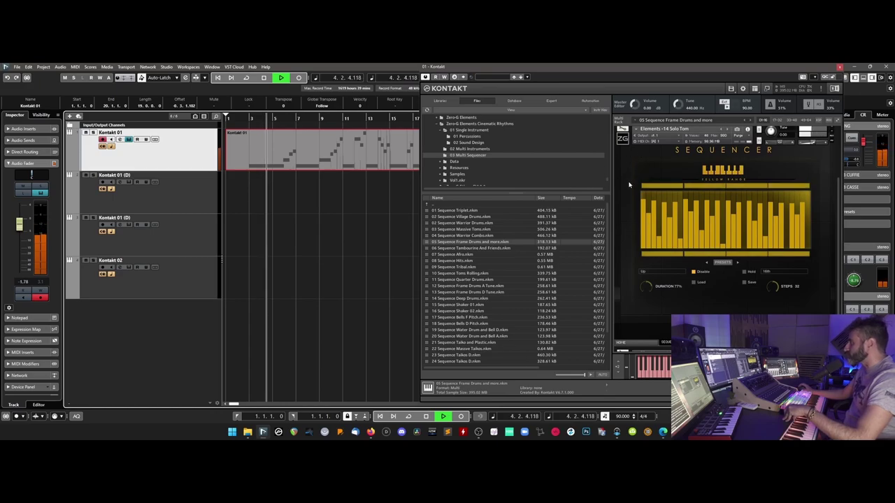
{"action": "left_click", "coordinate": [622, 138]}
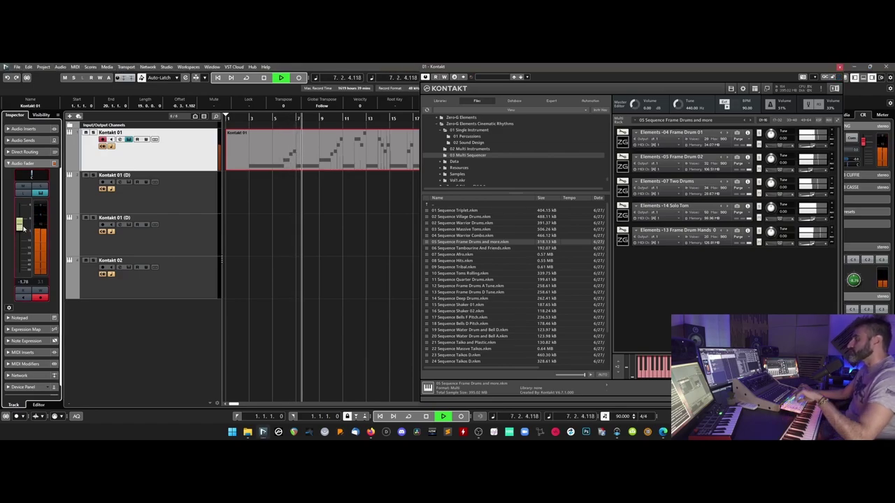
{"action": "key", "text": "space"}
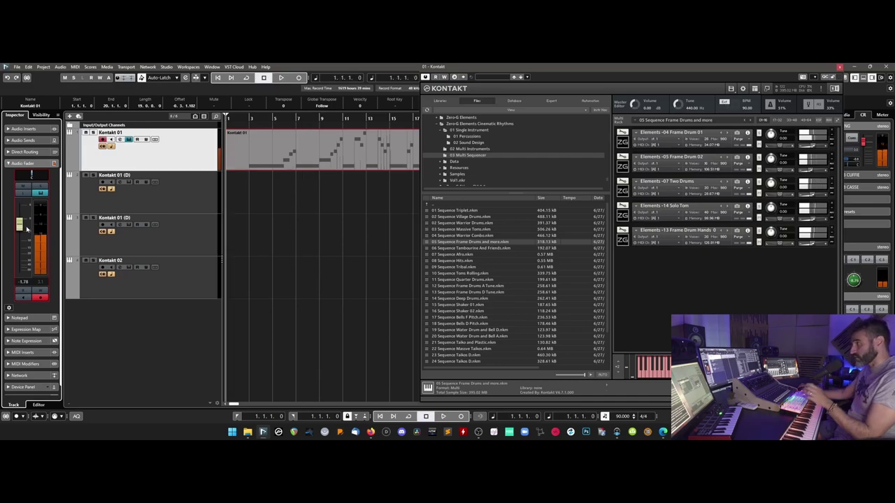
- Record a new take on the first Kontakt 01 track from bar 1 to about bar 9
{"action": "left_click", "coordinate": [233, 118]}
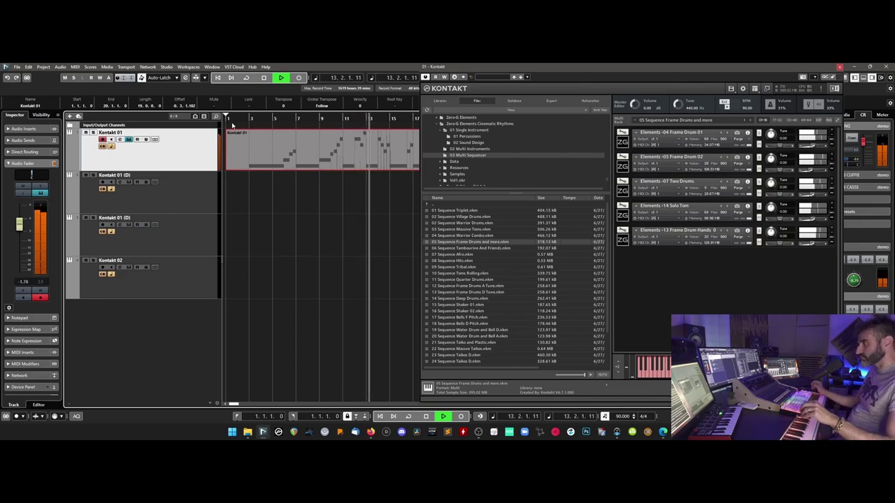
{"action": "left_click", "coordinate": [226, 119]}
{"action": "left_click", "coordinate": [224, 118]}
{"action": "key", "text": "KP_Multiply"}
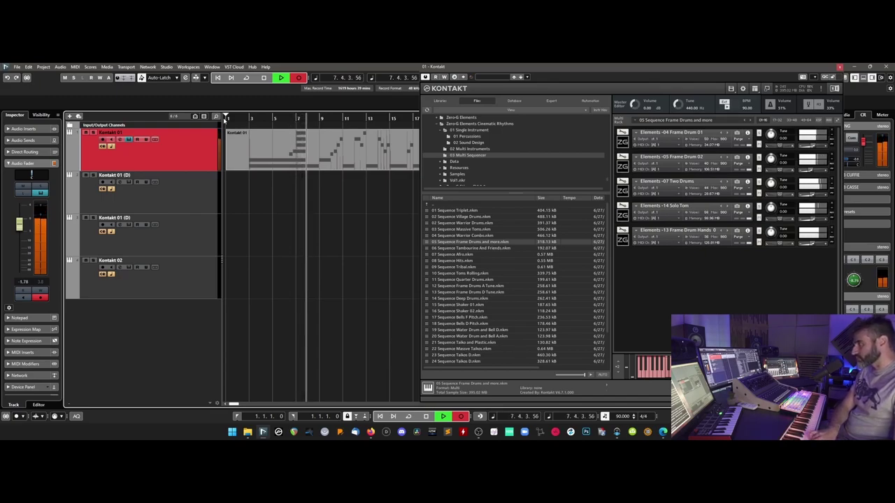
{"action": "key", "text": "space"}
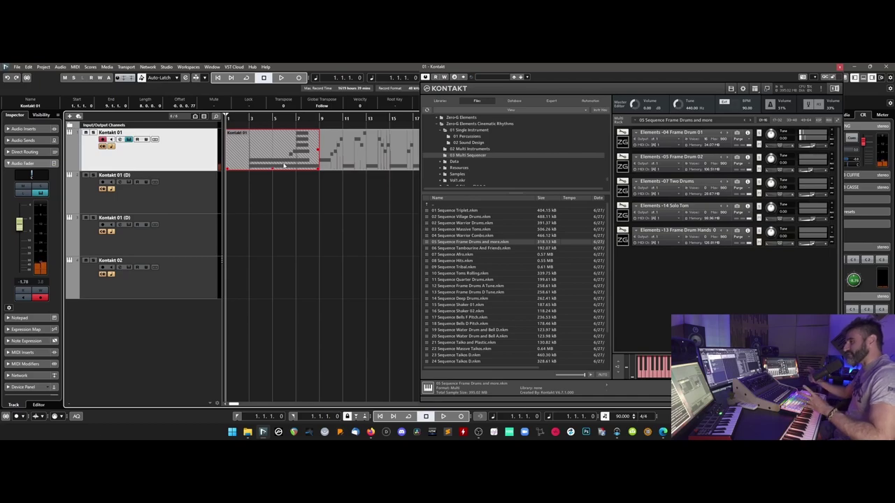
- Examine the input quantize setting on Frame Drum 01's Home page and collapse the instrument
{"action": "left_click", "coordinate": [631, 143]}
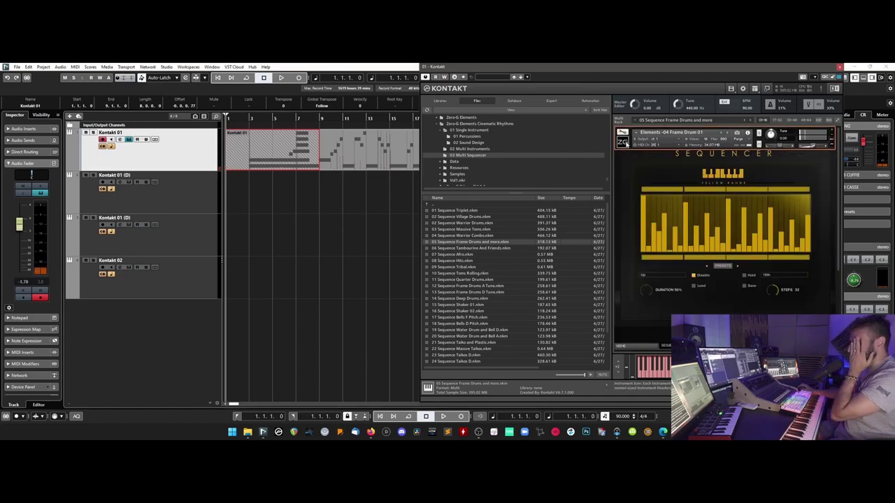
{"action": "left_click", "coordinate": [634, 348]}
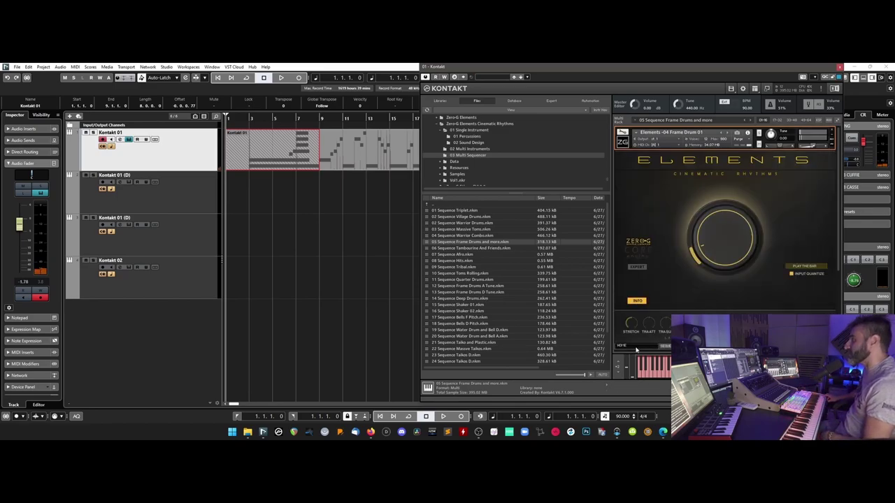
{"action": "left_click", "coordinate": [622, 142]}
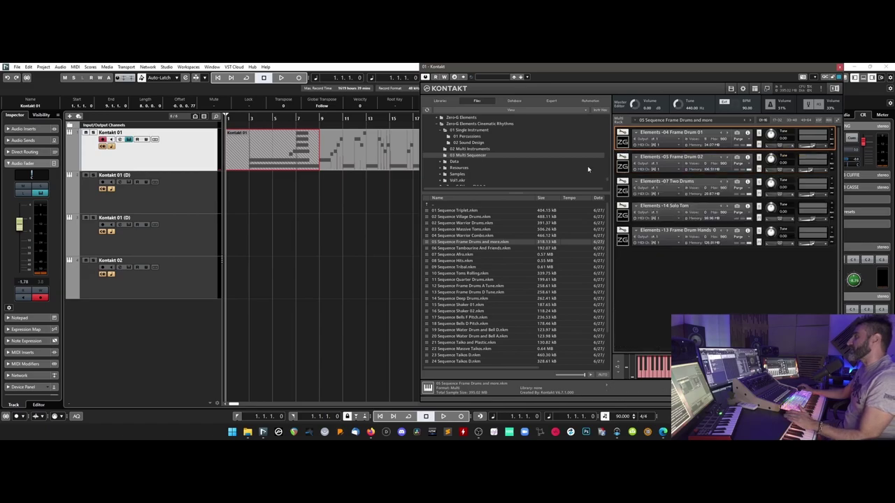
- Open the Kontakt 01 take in the Key Editor, set the quantize value to 1/2, and undo the part's split at bar 9
{"action": "double_click", "coordinate": [292, 167]}
{"action": "left_click_drag", "start_coordinate": [345, 266], "coordinate": [288, 319]}
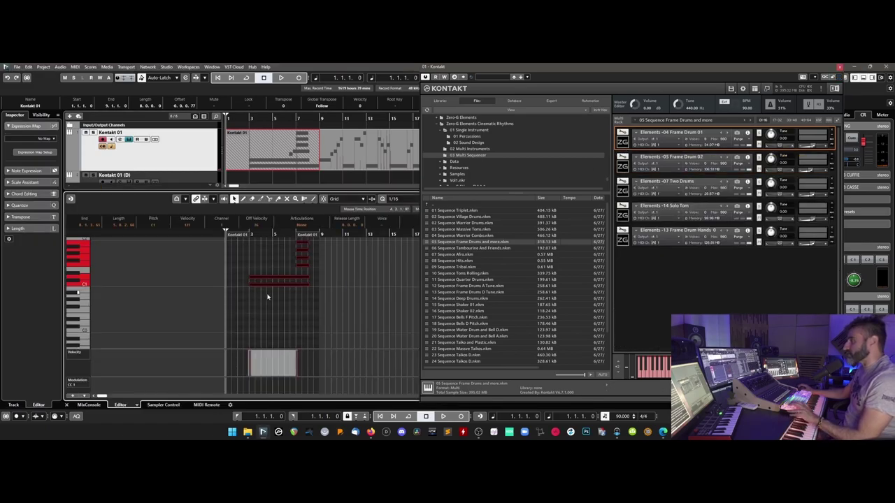
{"action": "scroll", "coordinate": [271, 297], "scroll_direction": "up", "scroll_amount": 3}
{"action": "left_click", "coordinate": [406, 201]}
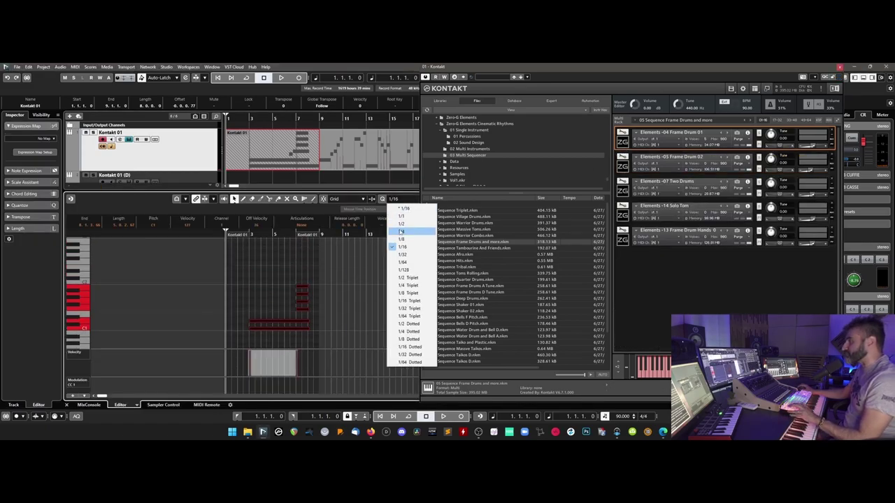
{"action": "left_click", "coordinate": [402, 224]}
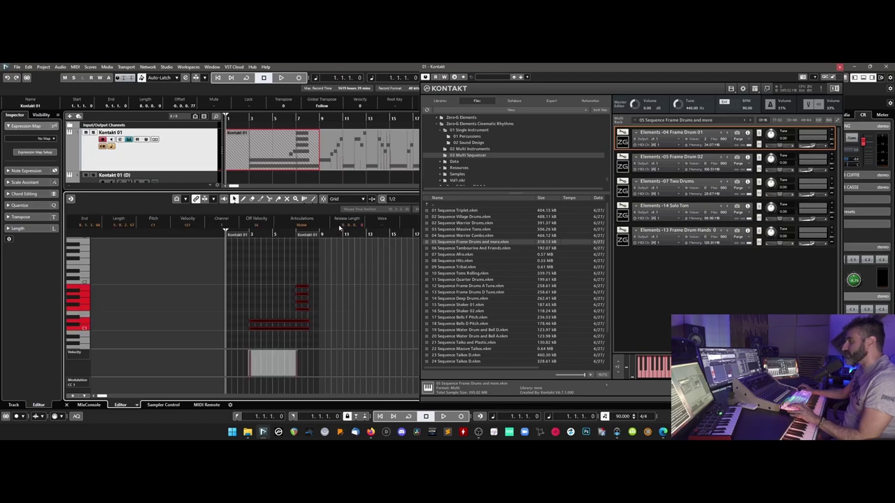
{"action": "key", "text": "ctrl+z"}
{"action": "scroll", "coordinate": [313, 337], "scroll_direction": "down", "scroll_amount": 2}
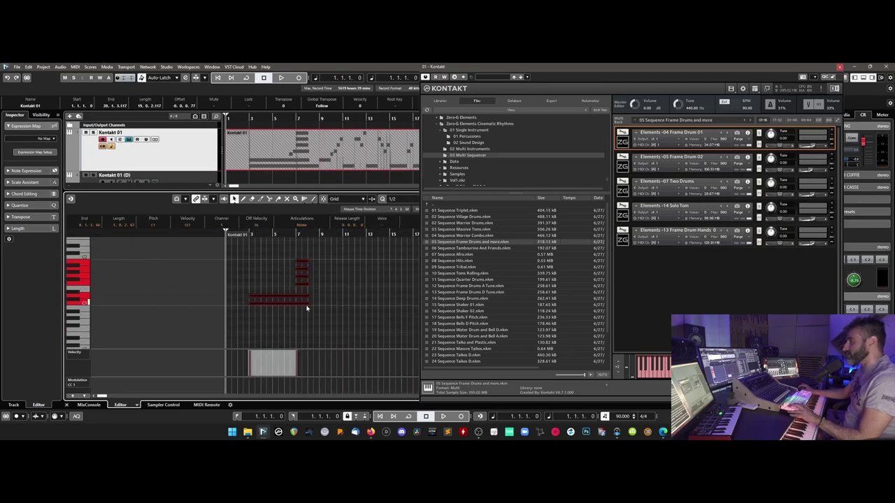
- Lengthen the take's held notes to end near bar 10.4 and play the result from bar 3
{"action": "left_click_drag", "start_coordinate": [306, 303], "coordinate": [340, 309]}
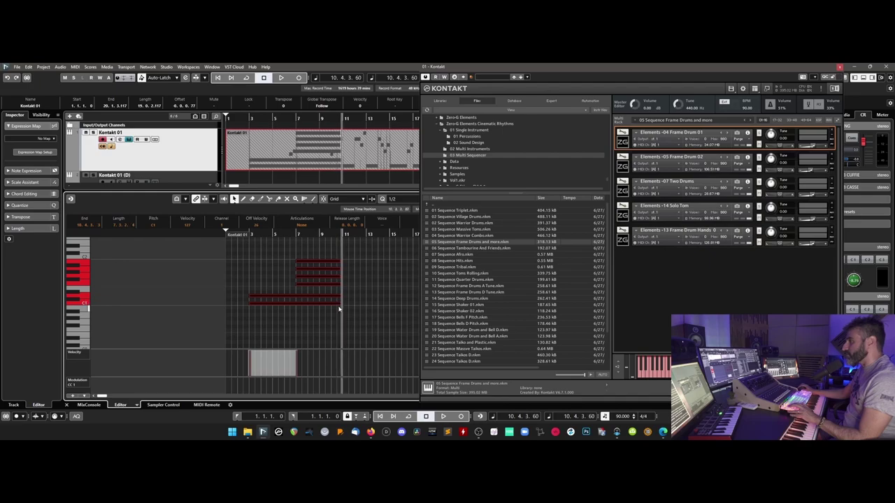
{"action": "left_click", "coordinate": [246, 119]}
{"action": "key", "text": "space"}
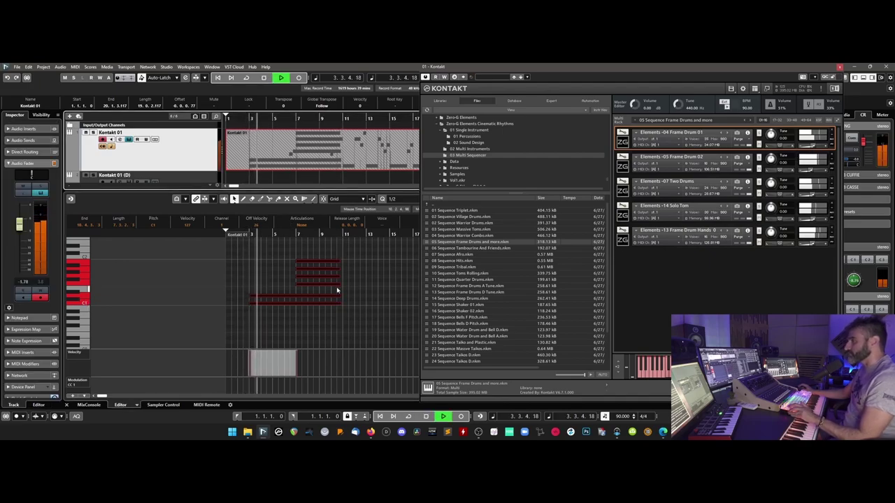
{"action": "left_click", "coordinate": [299, 353]}
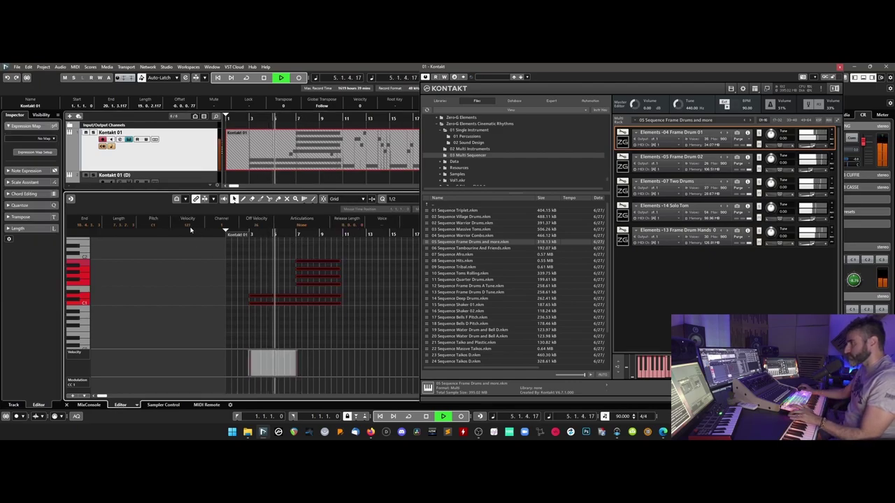
{"action": "key", "text": "Return"}
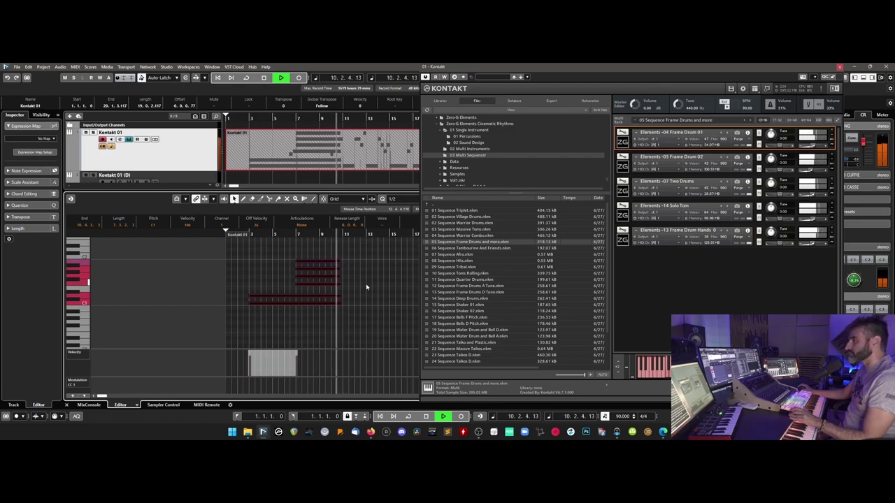
{"action": "key", "text": "space"}
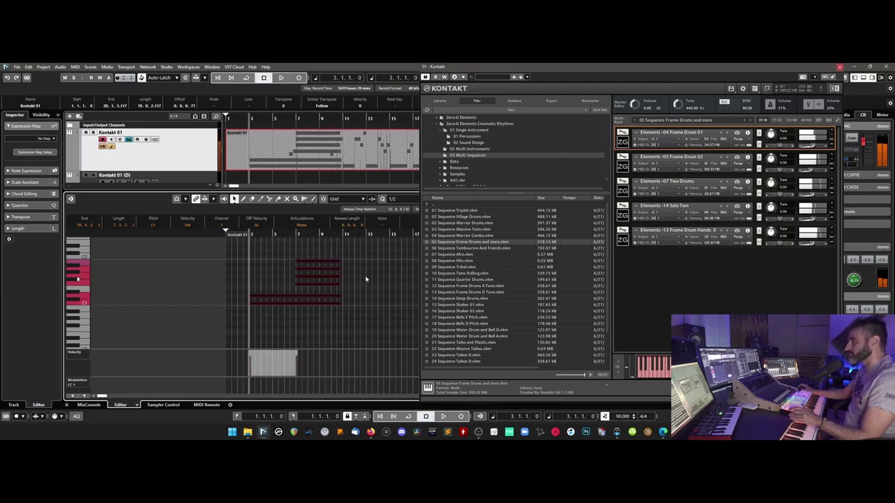
- Close the Kontakt window and the note editor, and undo the recorded take on the first Kontakt 01 track
{"action": "left_click", "coordinate": [840, 67]}
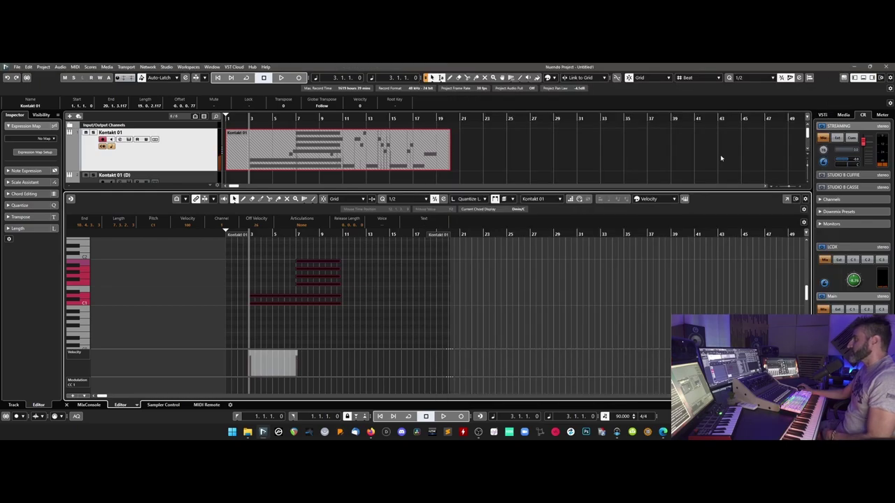
{"action": "left_click", "coordinate": [863, 78]}
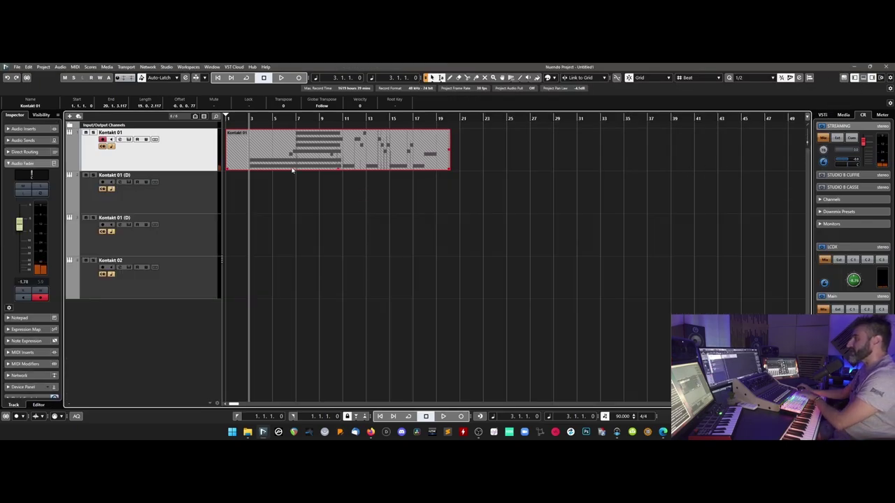
{"action": "key", "text": "ctrl+z"}
{"action": "key", "text": "ctrl+z"}
{"action": "key", "text": "ctrl+z"}
{"action": "key", "text": "ctrl+z"}
{"action": "key", "text": "ctrl+z"}
{"action": "key", "text": "period"}
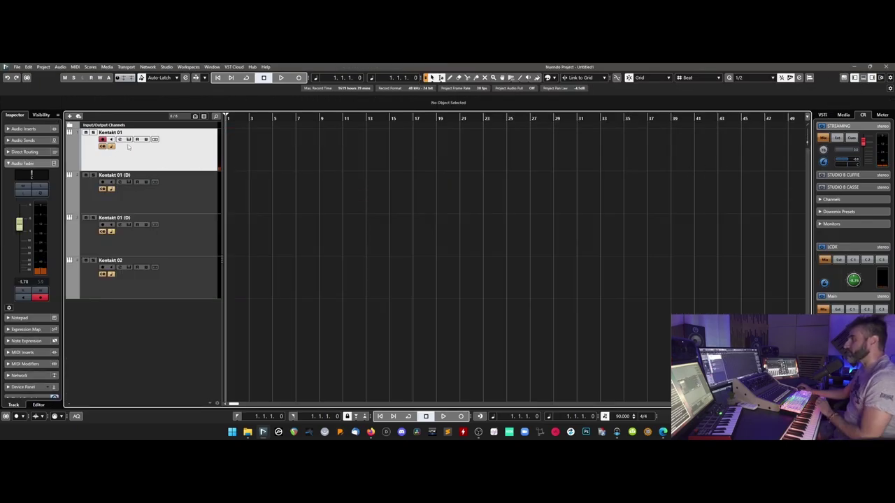
- Reopen the first Kontakt 01 track's instrument, reset the multi, and browse to 01 Single Instrument > 01 Percussions
{"action": "left_click", "coordinate": [128, 139]}
{"action": "left_click", "coordinate": [731, 90]}
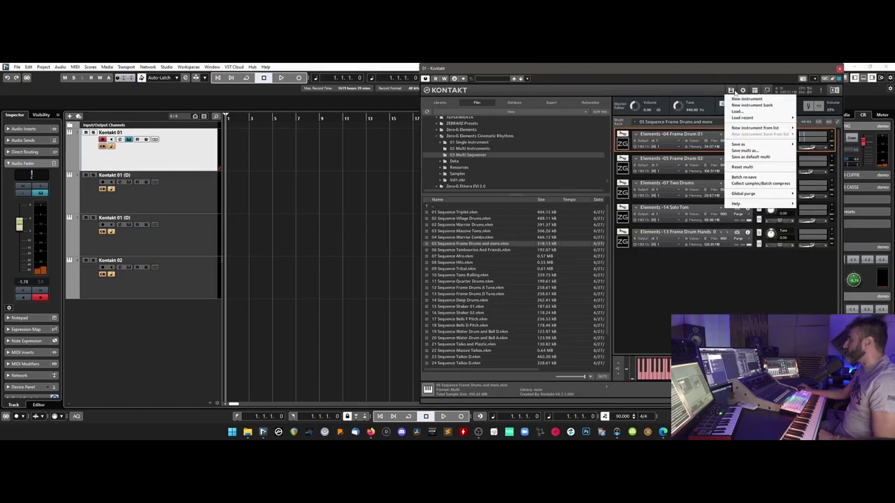
{"action": "left_click", "coordinate": [743, 167]}
{"action": "left_click", "coordinate": [454, 271]}
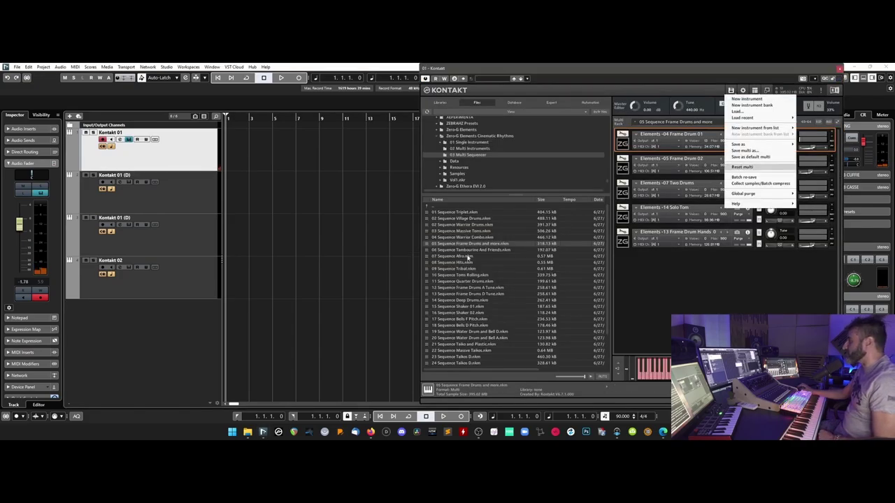
{"action": "left_click", "coordinate": [470, 142]}
{"action": "double_click", "coordinate": [453, 212]}
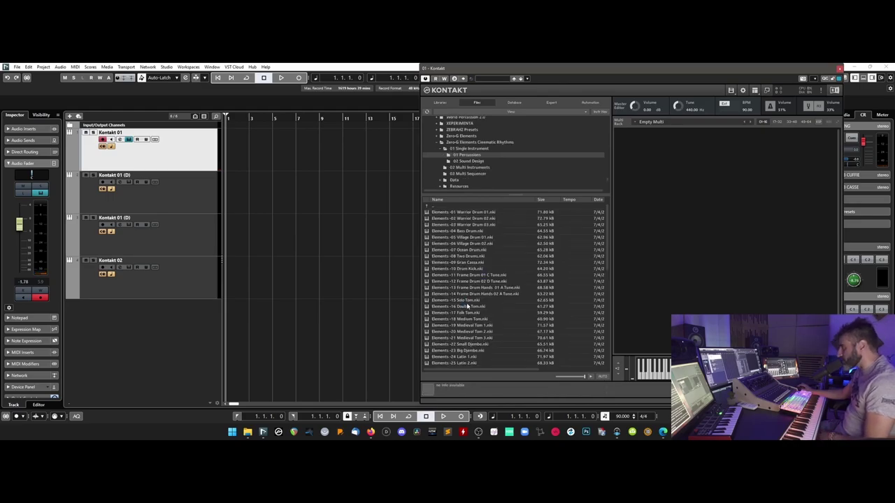
- Load Elements -01 Warrior Drum 01.nki from the percussion list into the empty multi rack
{"action": "scroll", "coordinate": [479, 316], "scroll_direction": "down", "scroll_amount": 2}
{"action": "scroll", "coordinate": [479, 317], "scroll_direction": "down", "scroll_amount": 3}
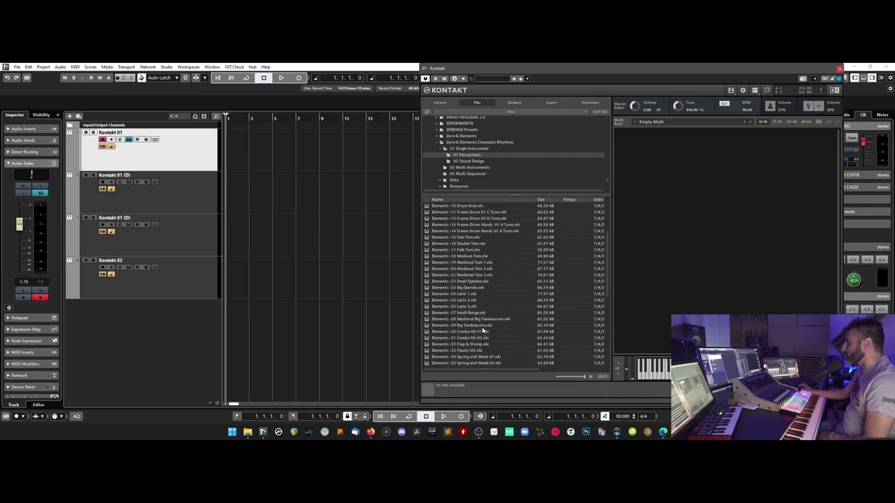
{"action": "scroll", "coordinate": [481, 330], "scroll_direction": "up", "scroll_amount": 5}
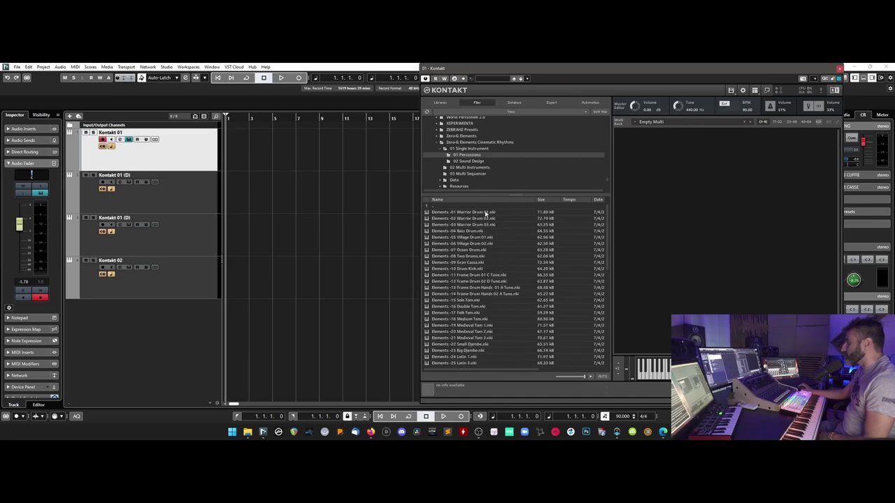
{"action": "left_click", "coordinate": [486, 213]}
{"action": "left_click_drag", "start_coordinate": [492, 211], "coordinate": [629, 214]}
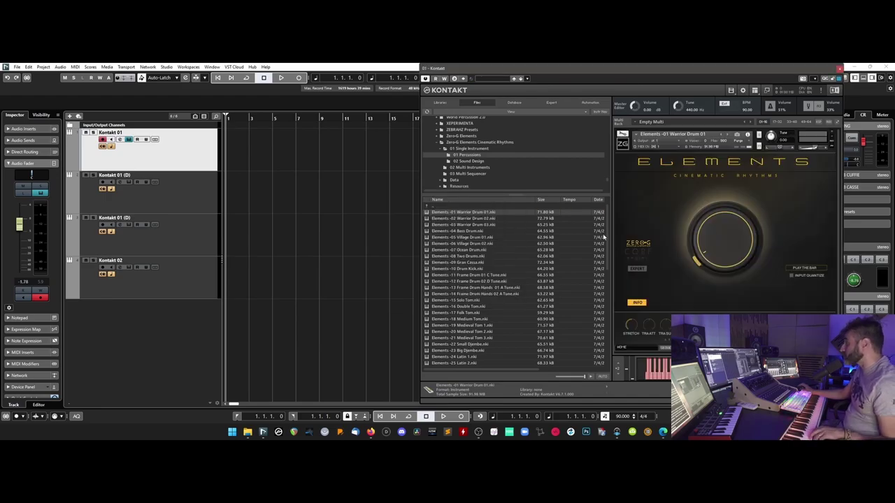
- Rehearse Warrior Drum 01 during playback and record a take on the first Kontakt 01 track from bar 2 to about bar 11
{"action": "left_click", "coordinate": [250, 119]}
{"action": "key", "text": "space"}
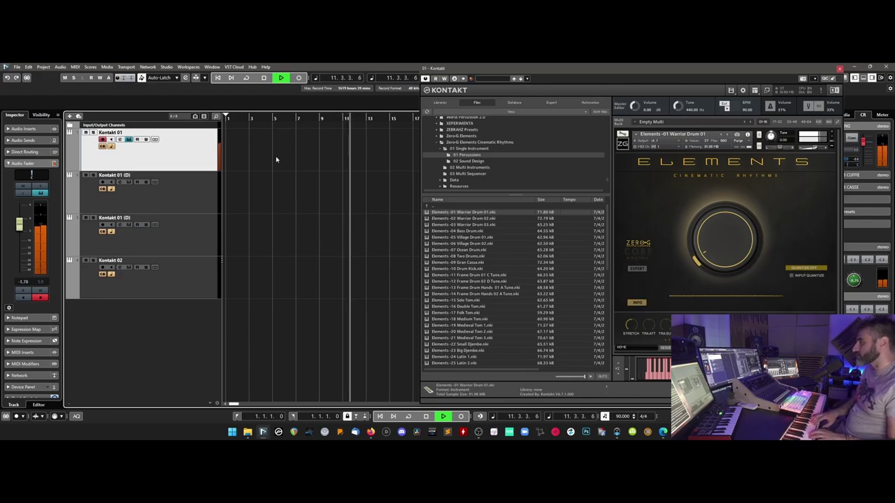
{"action": "left_click_drag", "start_coordinate": [239, 125], "coordinate": [239, 127]}
{"action": "key", "text": "KP_Multiply"}
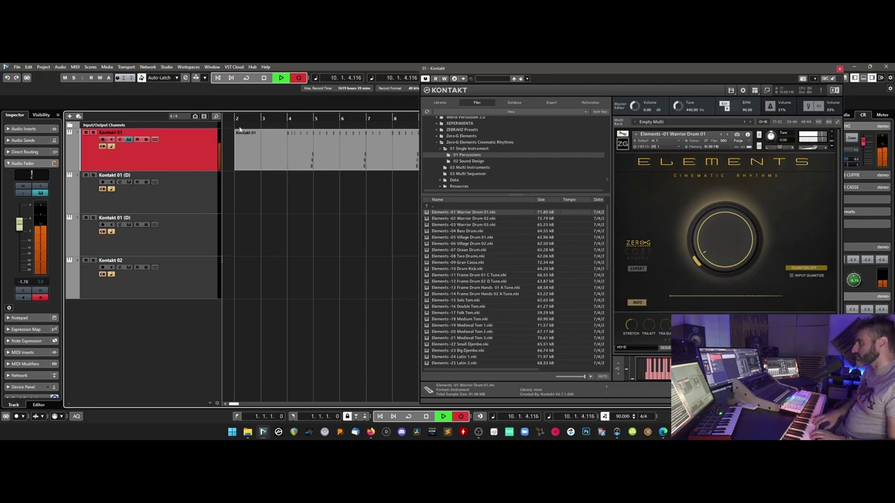
{"action": "key", "text": "space"}
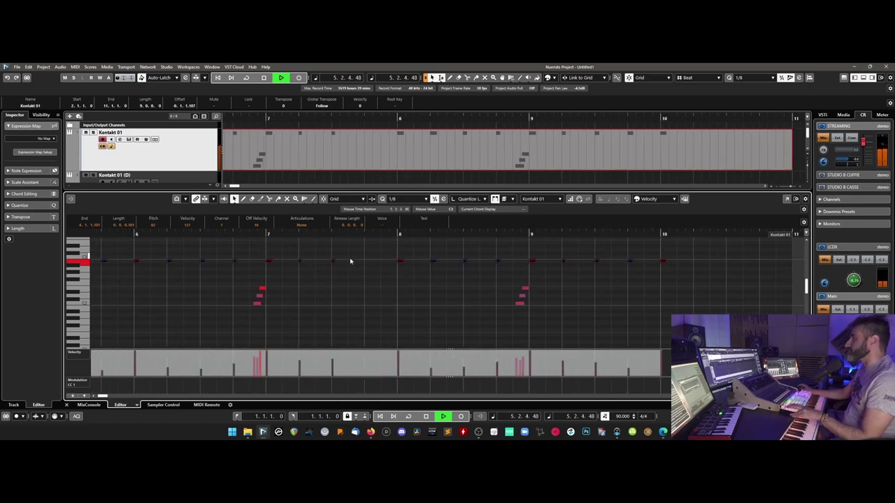
- Check the Warrior Drum take's repeated notes in the Key Editor by selecting them during playback, and close the editor
{"action": "left_click_drag", "start_coordinate": [189, 250], "coordinate": [702, 287]}
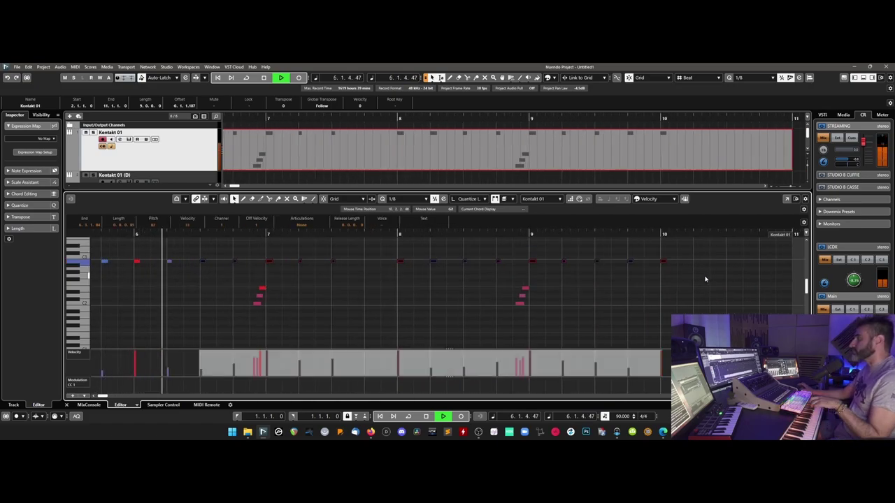
{"action": "left_click", "coordinate": [863, 77]}
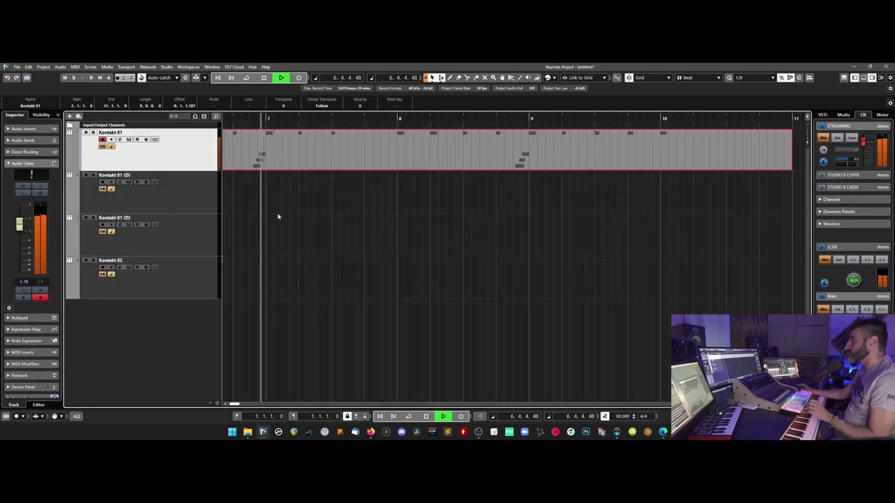
{"action": "key", "text": "g"}
{"action": "key", "text": "g"}
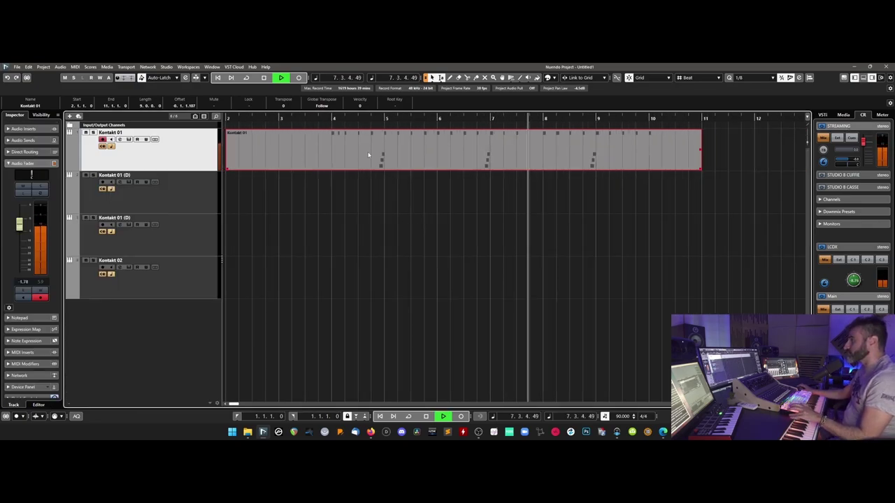
{"action": "double_click", "coordinate": [479, 151]}
{"action": "left_click_drag", "start_coordinate": [409, 250], "coordinate": [709, 286]}
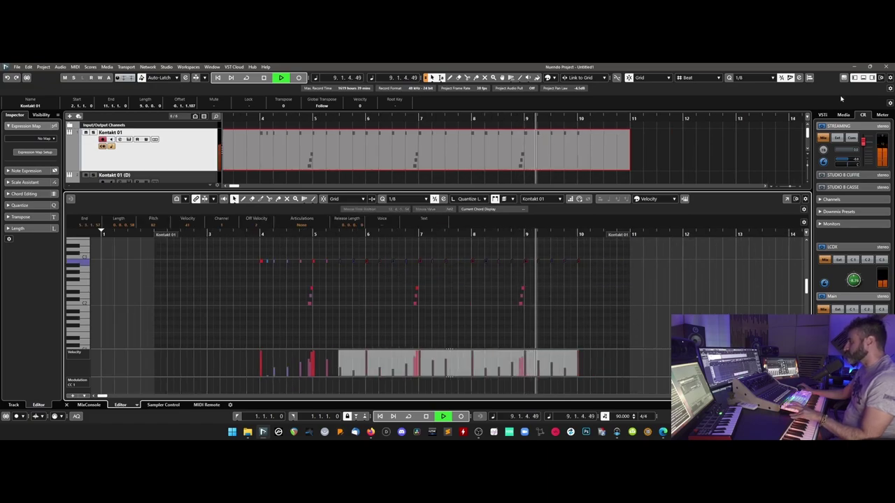
{"action": "key", "text": "ctrl+alt+e"}
{"action": "key", "text": "space"}
- Open the first Kontakt 01 track's instrument window and show Warrior Drum 01's Expert controls
{"action": "left_click", "coordinate": [129, 139]}
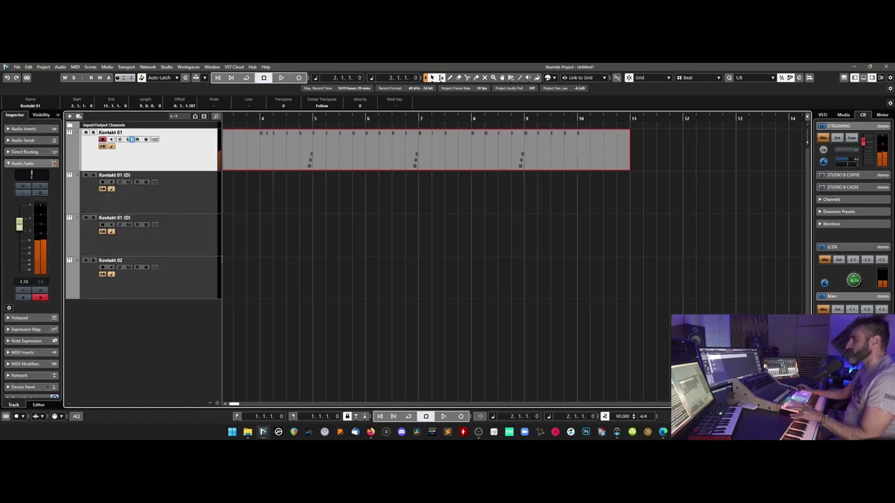
{"action": "left_click_drag", "start_coordinate": [677, 66], "coordinate": [509, 97]}
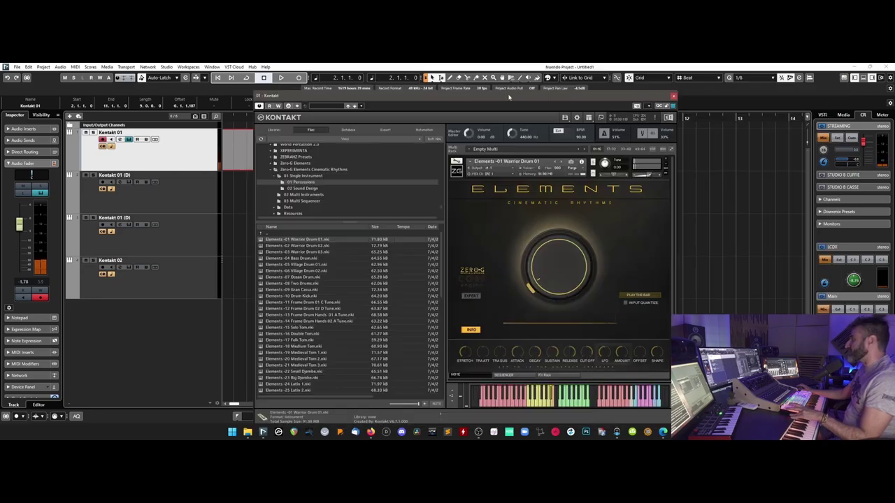
{"action": "left_click", "coordinate": [466, 295]}
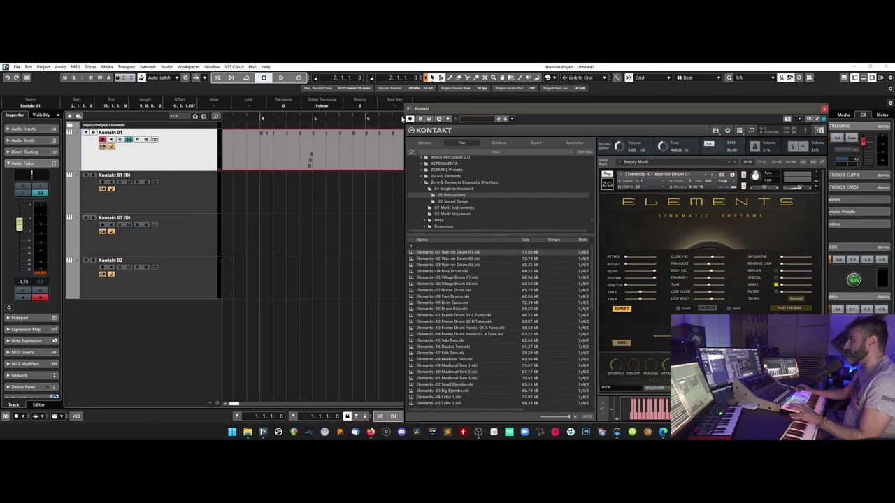
- Adjust Warrior Drum 01's Close Mic and Room Mic levels while playing the take, and set Tune to -2.13
{"action": "left_click", "coordinate": [261, 118]}
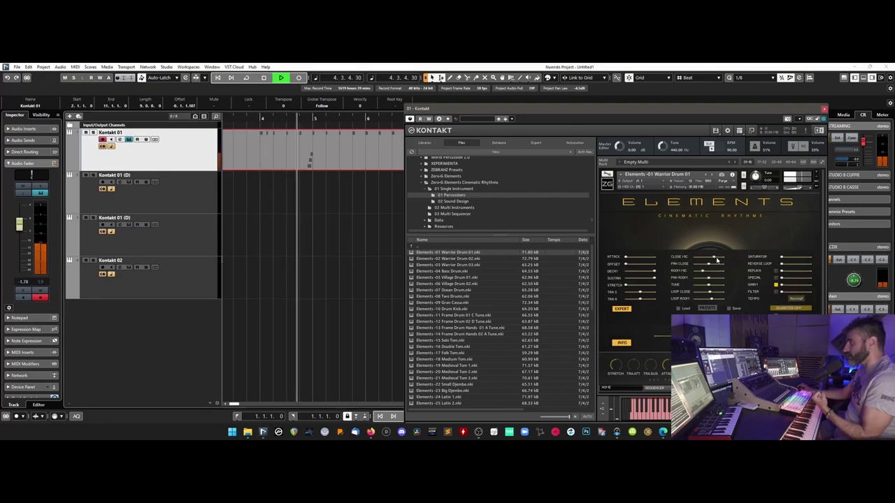
{"action": "left_click_drag", "start_coordinate": [715, 258], "coordinate": [710, 259]}
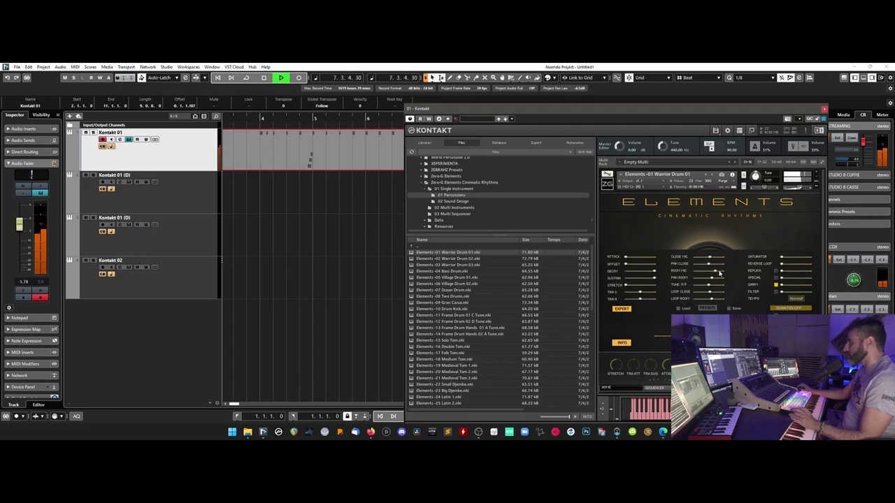
{"action": "key", "text": "space"}
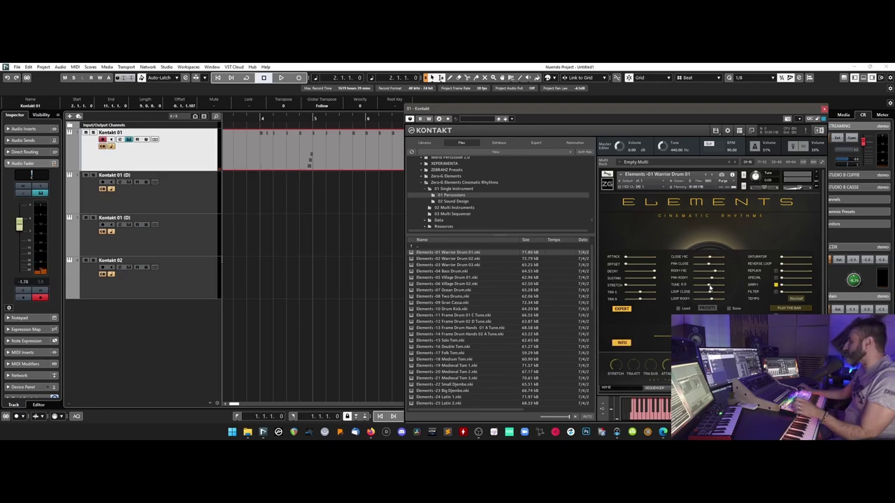
{"action": "key", "text": "space"}
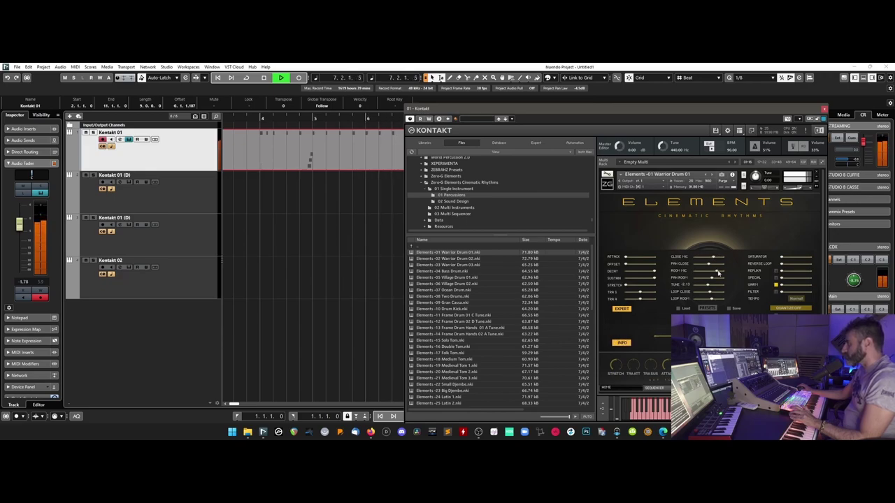
{"action": "key", "text": "space"}
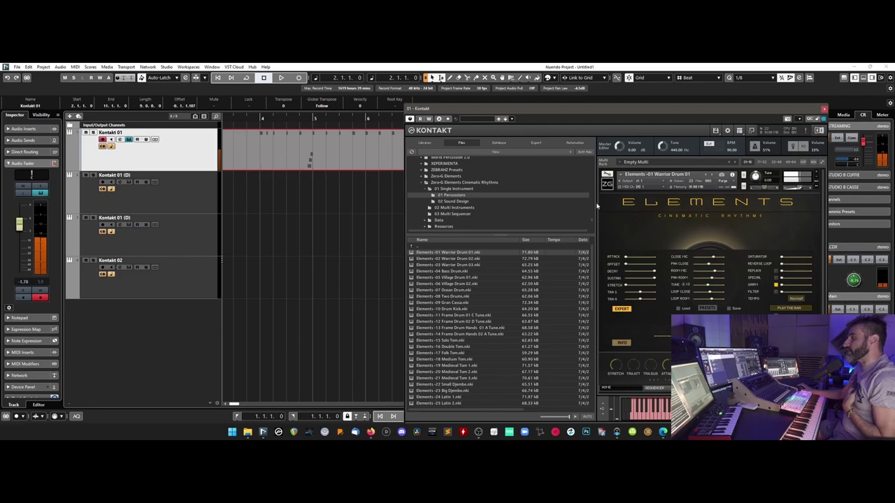
- Switch Kontakt to its compact view without the browser, reposition the window, and collapse Warrior Drum 01
{"action": "left_click", "coordinate": [750, 132]}
{"action": "left_click_drag", "start_coordinate": [471, 109], "coordinate": [387, 105]}
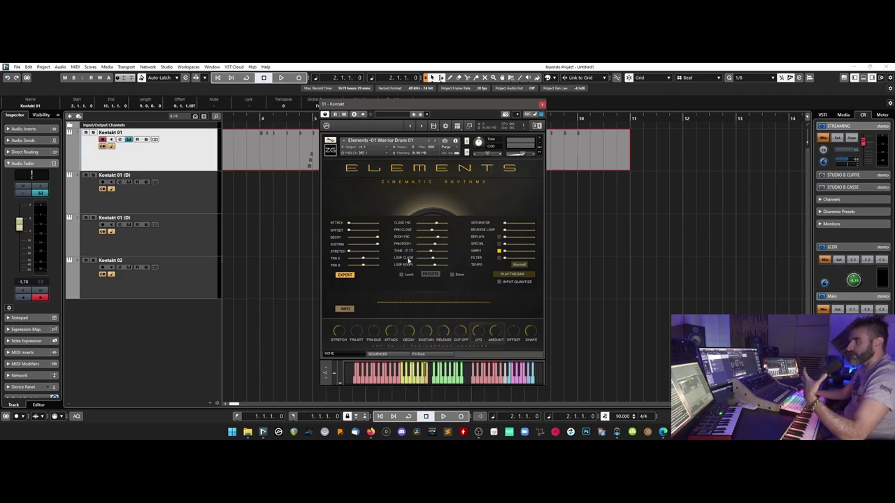
{"action": "left_click", "coordinate": [335, 153]}
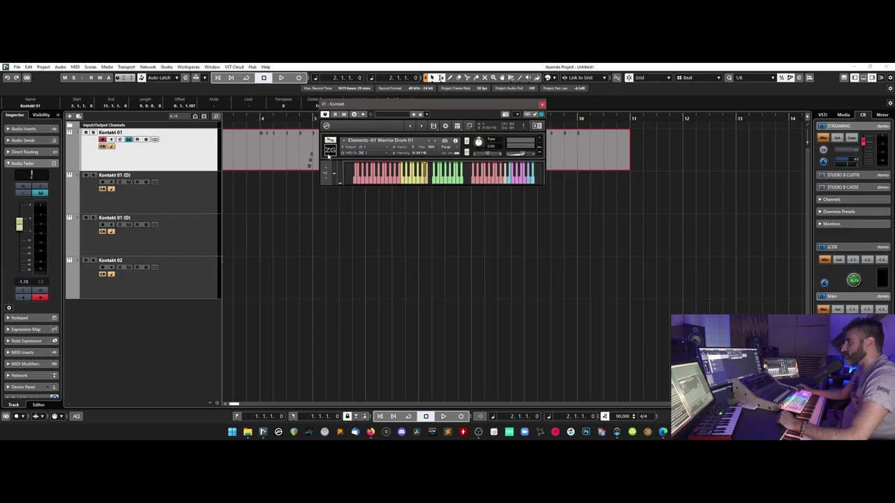
- Restore Kontakt's full view with the browser and collapse the Warrior Drum 01 instrument
{"action": "left_click", "coordinate": [326, 155]}
{"action": "left_click", "coordinate": [469, 126]}
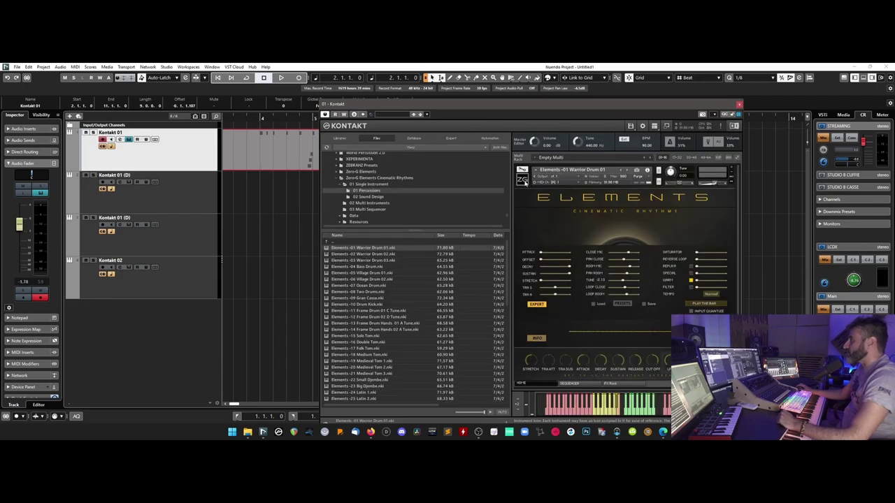
{"action": "left_click", "coordinate": [523, 180]}
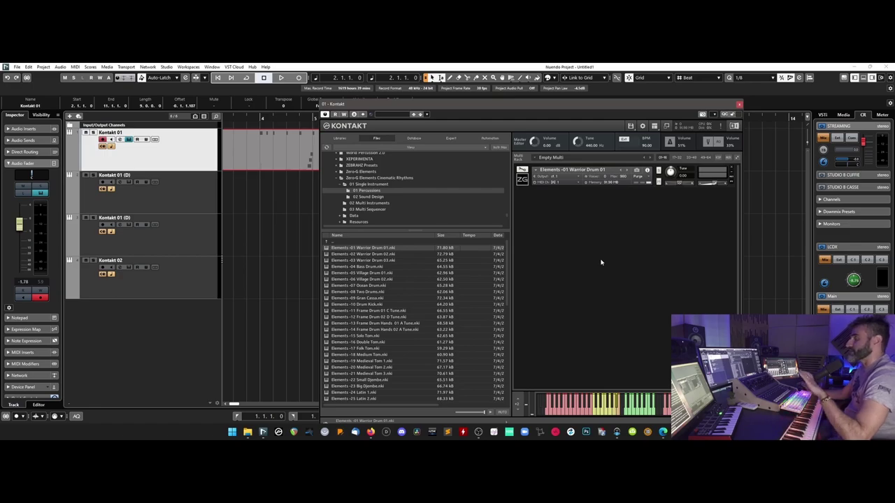
- Load a second copy of Elements -01 Warrior Drum 01, hide its Expert controls, and set its MIDI channel to 1
{"action": "left_click", "coordinate": [539, 328]}
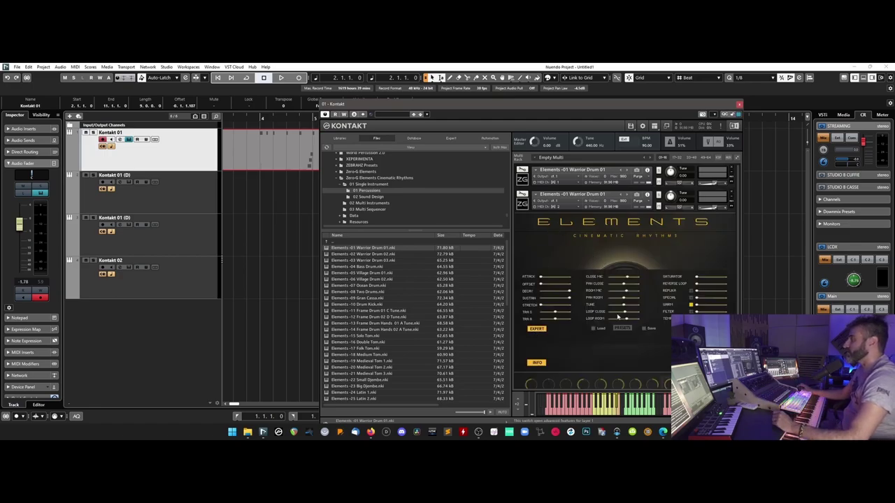
{"action": "left_click", "coordinate": [539, 331]}
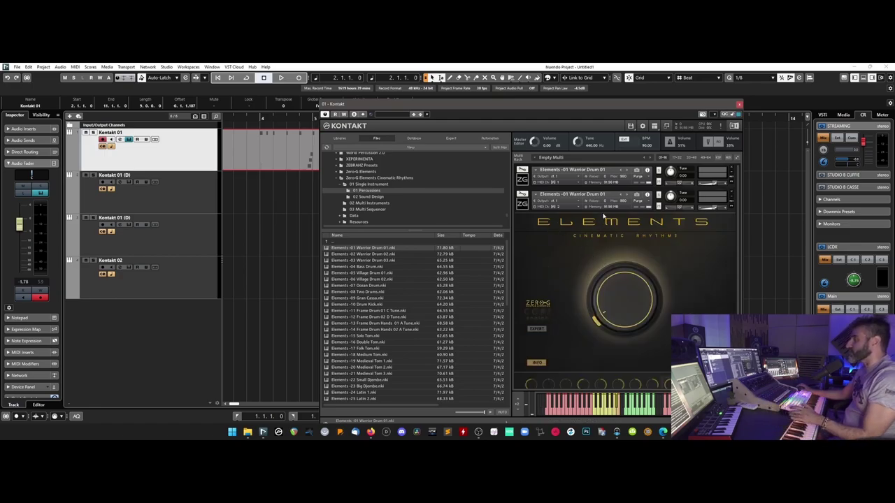
{"action": "left_click", "coordinate": [577, 209]}
{"action": "left_click", "coordinate": [608, 220]}
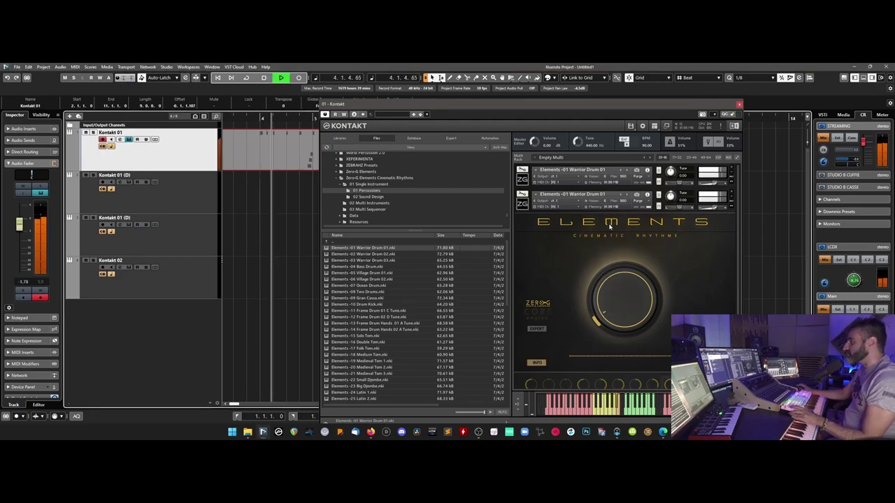
- Adjust the second Warrior Drum 01's volume during playback, check the first copy's controls, and collapse both instruments
{"action": "left_click", "coordinate": [600, 210]}
{"action": "left_click_drag", "start_coordinate": [714, 207], "coordinate": [711, 208]}
{"action": "left_click", "coordinate": [524, 182]}
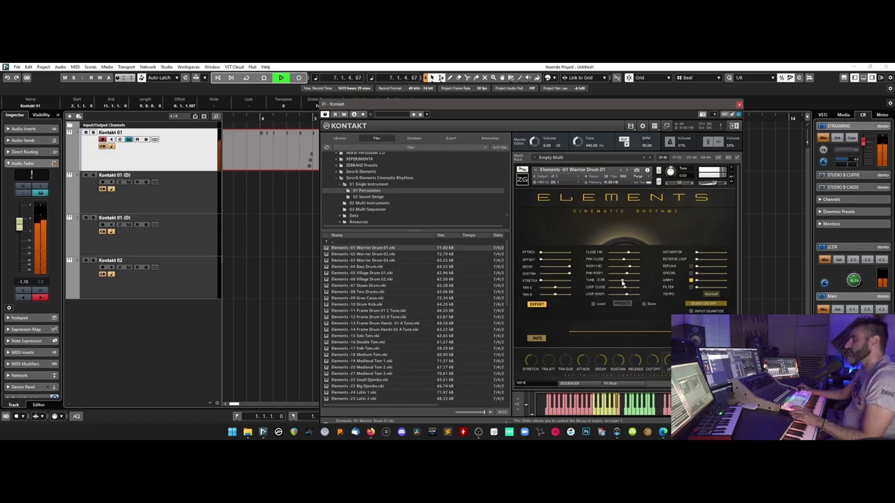
{"action": "left_click", "coordinate": [522, 184]}
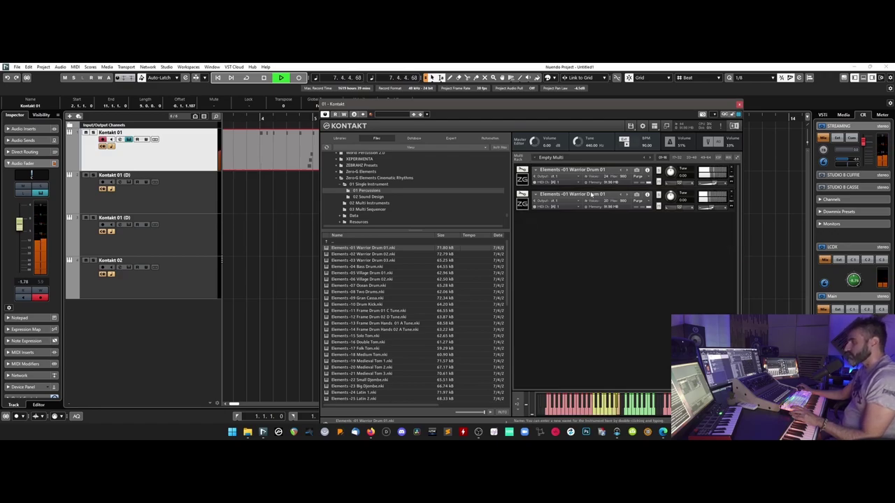
{"action": "left_click_drag", "start_coordinate": [460, 106], "coordinate": [492, 110]}
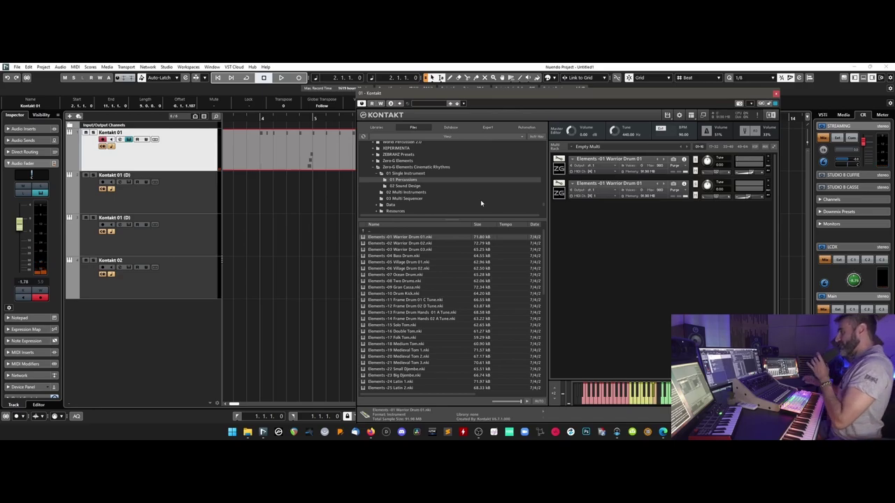
- Add Elements -02 Warrior Drum 02 on MIDI channel 1, adjust its volume during playback from bar 4, and collapse it
{"action": "left_click", "coordinate": [400, 243]}
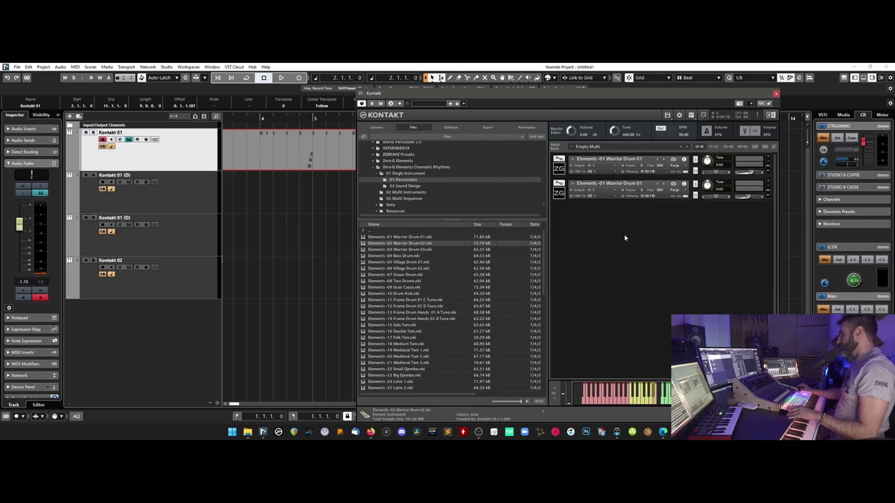
{"action": "left_click", "coordinate": [609, 221]}
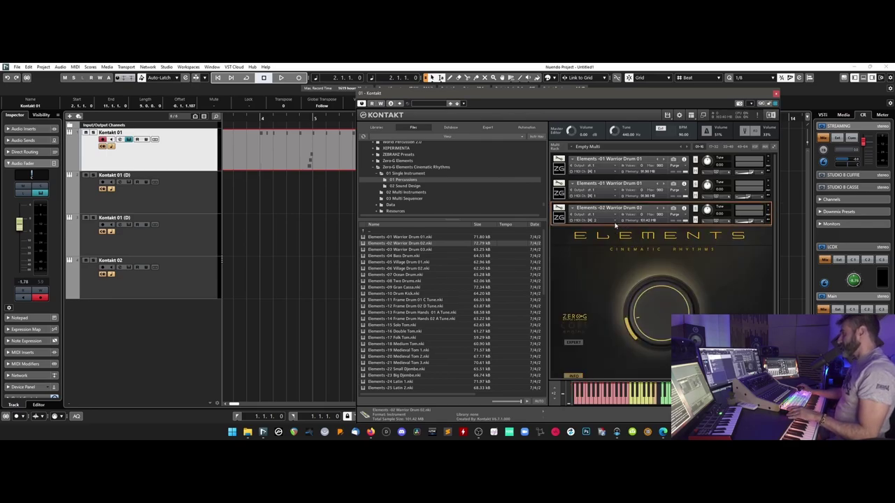
{"action": "mouse_move", "coordinate": [619, 232]}
{"action": "left_click", "coordinate": [647, 231]}
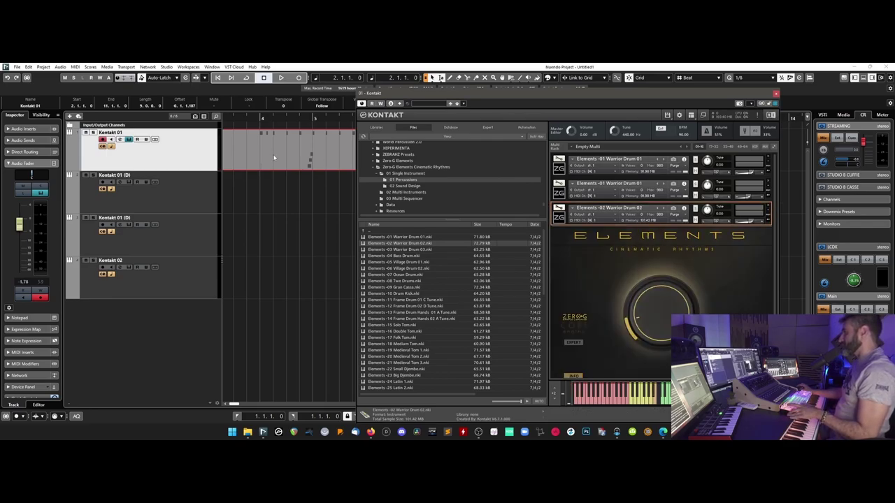
{"action": "double_click", "coordinate": [259, 119]}
{"action": "left_click", "coordinate": [752, 222]}
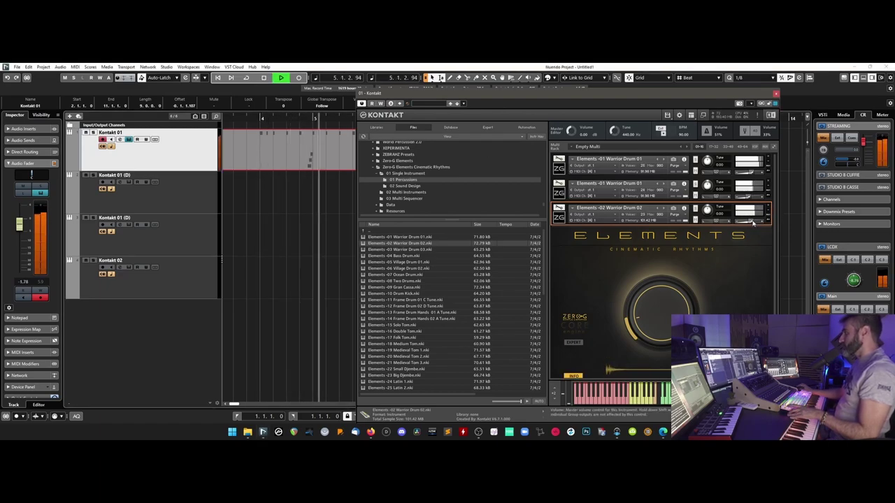
{"action": "left_click", "coordinate": [561, 214]}
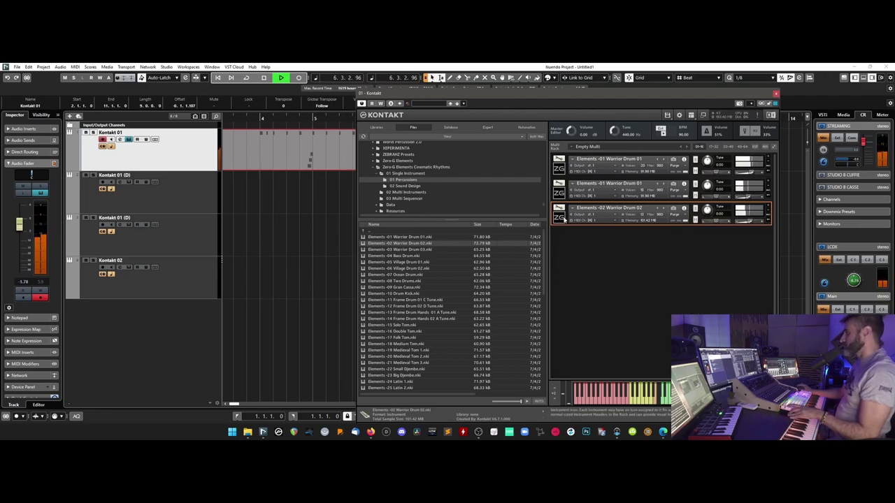
- Add Elements -03 Warrior Drum 03 on MIDI channel 1, collapse it, and adjust its volume while the take plays
{"action": "left_click", "coordinate": [424, 249]}
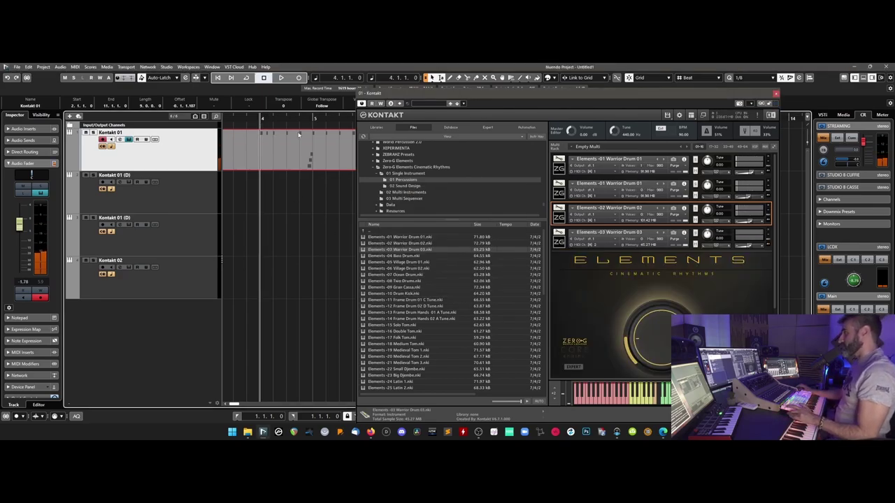
{"action": "left_click", "coordinate": [618, 245]}
{"action": "mouse_move", "coordinate": [601, 255]}
{"action": "left_click", "coordinate": [642, 258]}
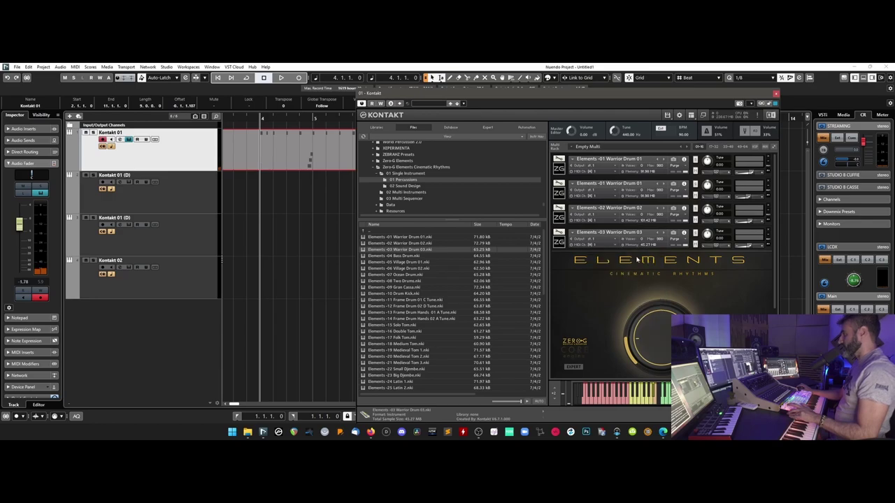
{"action": "left_click", "coordinate": [560, 244]}
{"action": "key", "text": "space"}
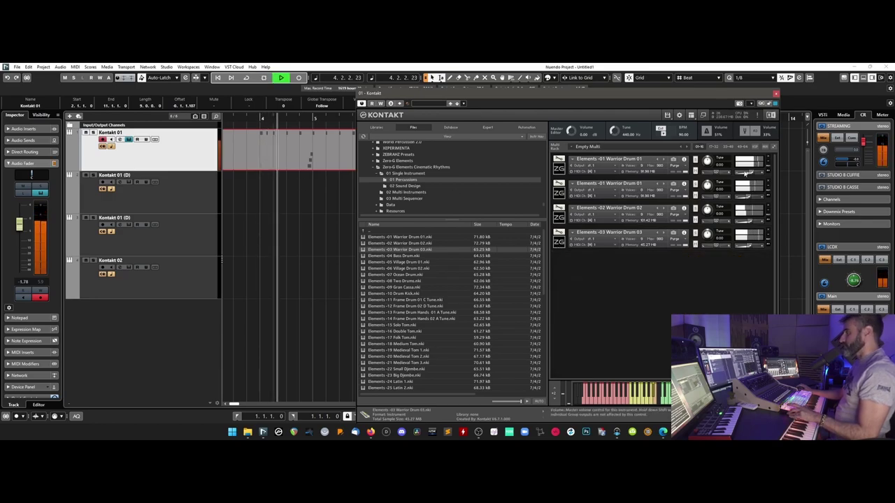
{"action": "left_click_drag", "start_coordinate": [746, 246], "coordinate": [749, 248]}
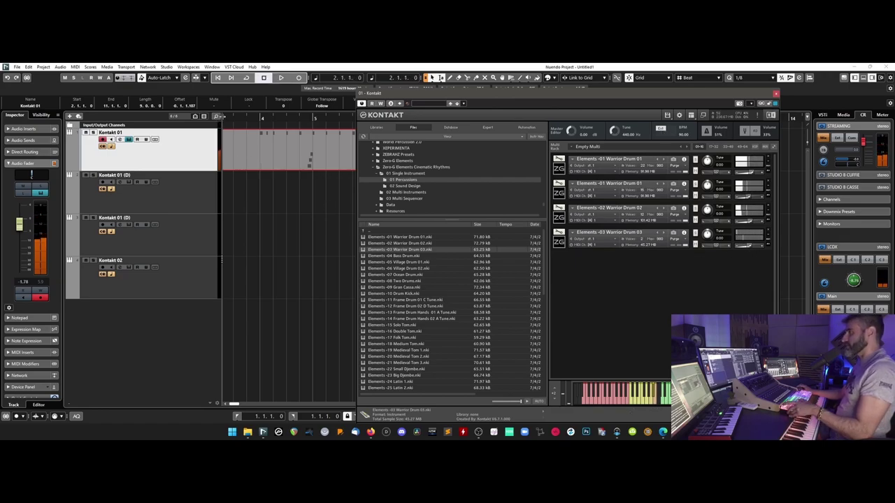
- Play the take through the four layered Warrior Drums and reposition the Kontakt window to reveal the arrangement
{"action": "left_click", "coordinate": [226, 117]}
{"action": "key", "text": "space"}
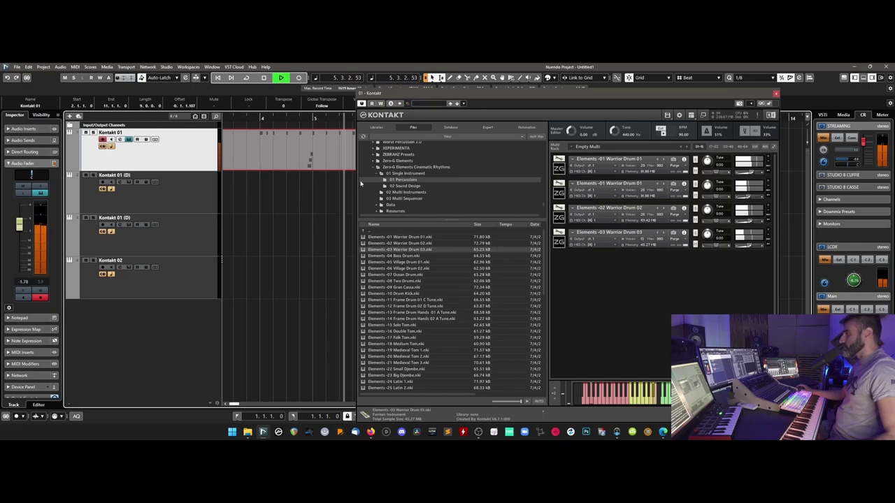
{"action": "left_click_drag", "start_coordinate": [641, 92], "coordinate": [735, 90]}
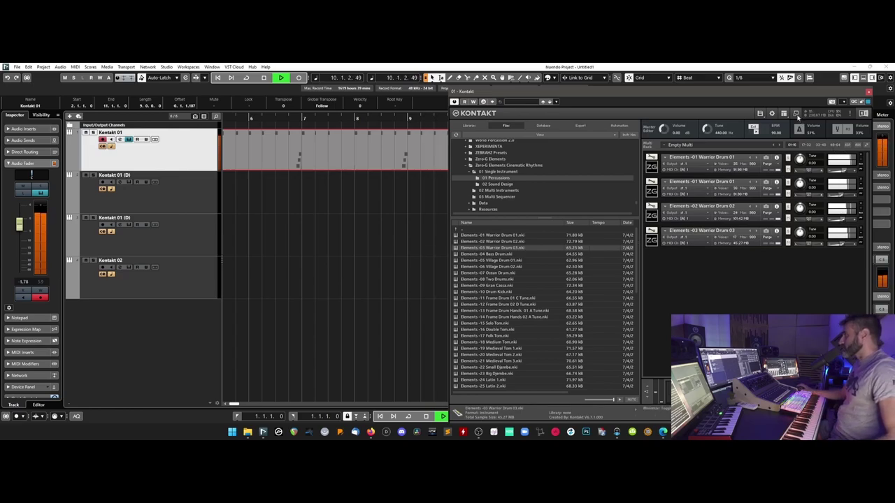
{"action": "left_click_drag", "start_coordinate": [763, 95], "coordinate": [695, 117]}
{"action": "scroll", "coordinate": [284, 248], "scroll_direction": "left", "scroll_amount": 5}
{"action": "key", "text": "space"}
- Record an additional pass over the Kontakt 01 take, playing from bar 2 to about bar 12
{"action": "left_click", "coordinate": [274, 120]}
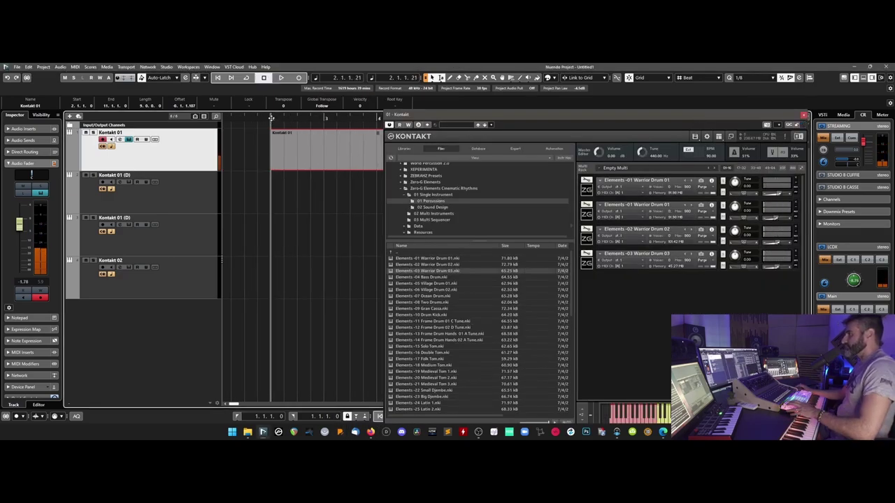
{"action": "key", "text": "space"}
{"action": "key", "text": "g"}
{"action": "key", "text": "g"}
{"action": "key", "text": "g"}
{"action": "key", "text": "KP_Multiply"}
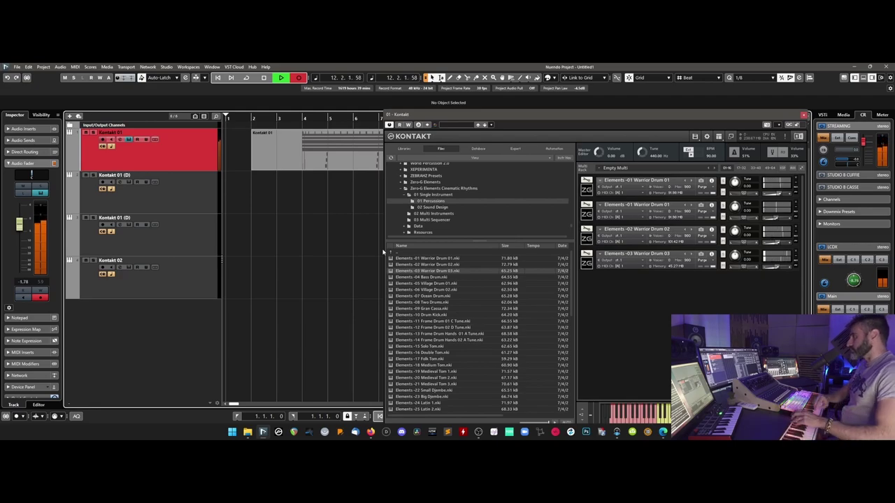
{"action": "key", "text": "space"}
- Move the Kontakt window clear of the tracks and open the new recording's sustained notes in the Key Editor
{"action": "left_click_drag", "start_coordinate": [447, 122], "coordinate": [438, 229]}
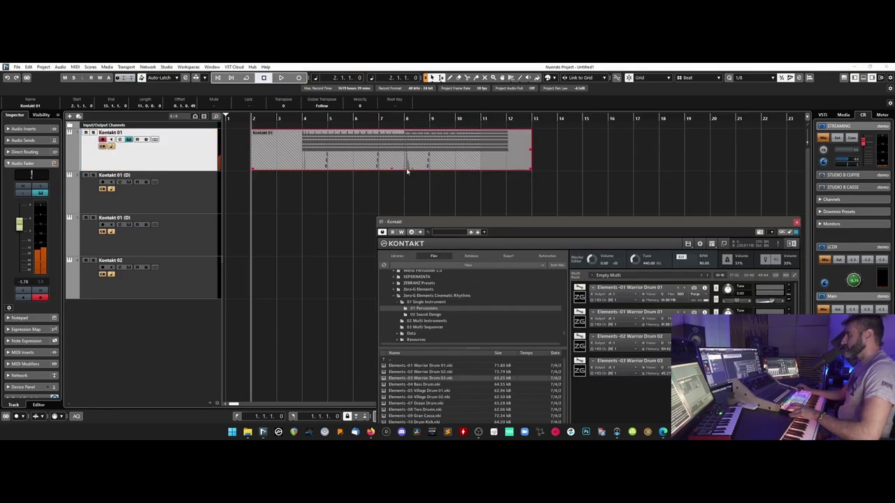
{"action": "double_click", "coordinate": [407, 166]}
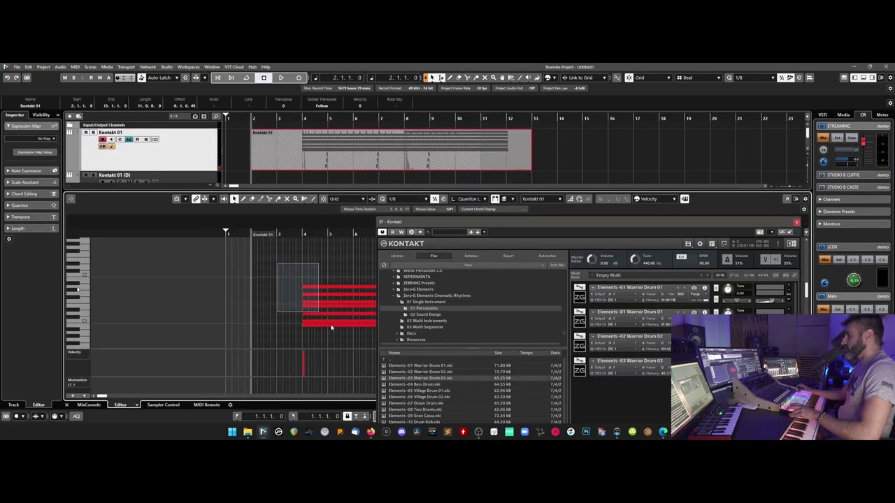
{"action": "left_click_drag", "start_coordinate": [308, 302], "coordinate": [355, 346]}
- Glue the overlapping Kontakt 01 parts into one part and close the Kontakt window
{"action": "right_click", "coordinate": [441, 171]}
{"action": "left_click", "coordinate": [464, 168]}
{"action": "left_click", "coordinate": [464, 165]}
{"action": "right_click", "coordinate": [458, 168]}
{"action": "left_click", "coordinate": [438, 168]}
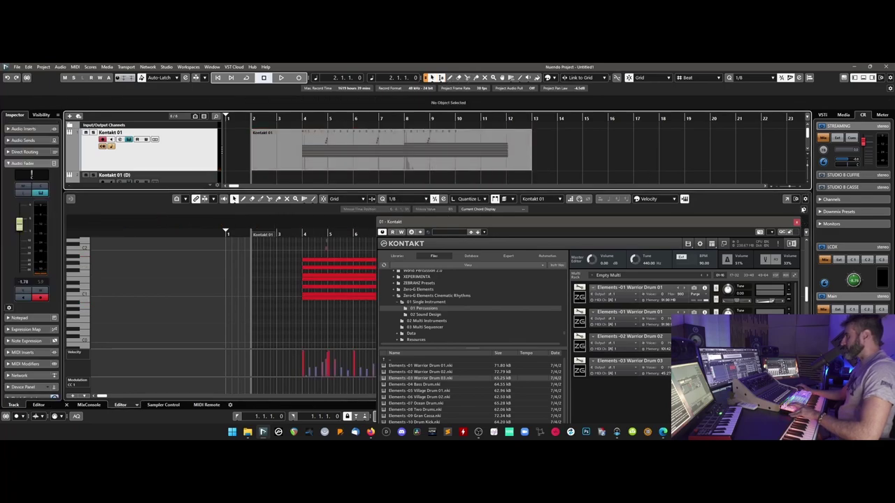
{"action": "left_click", "coordinate": [796, 222]}
{"action": "scroll", "coordinate": [447, 262], "scroll_direction": "up", "scroll_amount": 3}
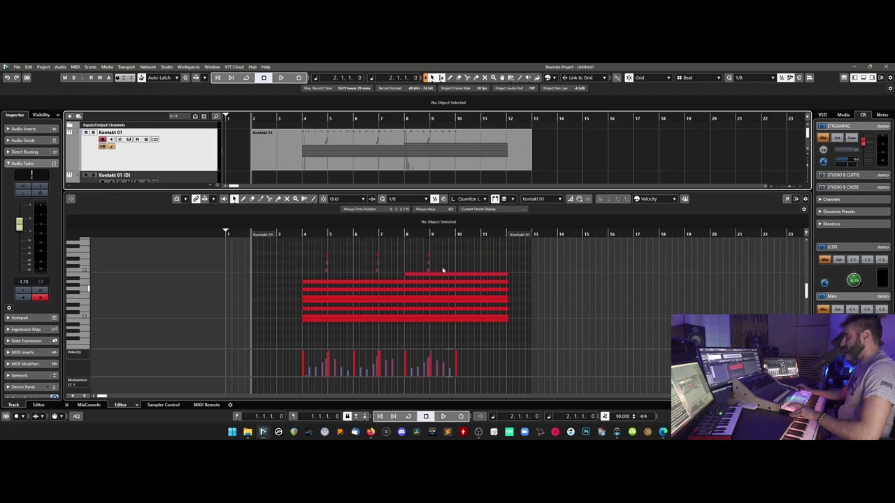
- Copy the fill before bar 9 to just before bar 12, add a closing hit at bar 12, and play the ending
{"action": "left_click_drag", "start_coordinate": [455, 231], "coordinate": [456, 246]}
{"action": "left_click_drag", "start_coordinate": [365, 289], "coordinate": [682, 309]}
{"action": "left_click_drag", "start_coordinate": [457, 275], "coordinate": [695, 285]}
{"action": "left_click_drag", "start_coordinate": [707, 263], "coordinate": [690, 285]}
{"action": "left_click", "coordinate": [574, 234]}
{"action": "key", "text": "space"}
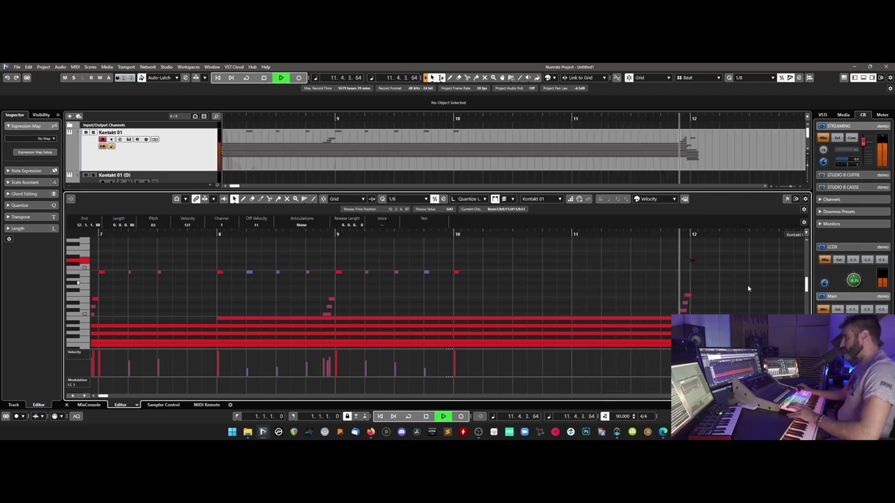
- Select the sustained notes and shorten them to end at bar 12, stopping playback
{"action": "left_click", "coordinate": [720, 312]}
{"action": "left_click_drag", "start_coordinate": [720, 312], "coordinate": [694, 336]}
{"action": "key", "text": "space"}
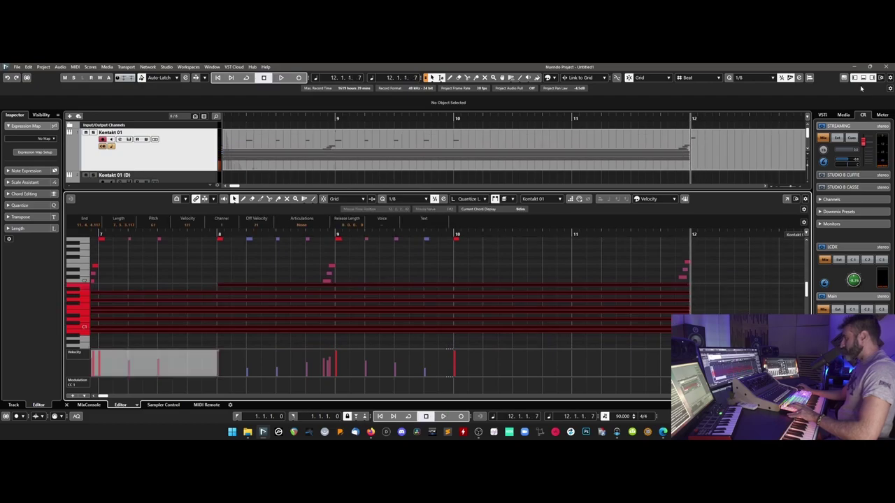
- Close the Key Editor, play the merged take from around bar 4, and make the first Kontakt 01 track taller
{"action": "left_click", "coordinate": [863, 77]}
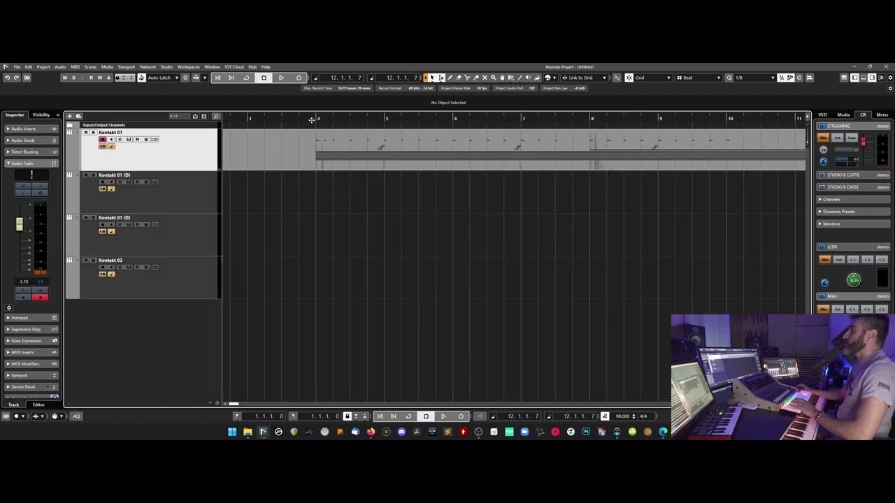
{"action": "left_click", "coordinate": [312, 120]}
{"action": "key", "text": "space"}
{"action": "key", "text": "g"}
{"action": "key", "text": "g"}
{"action": "key", "text": "g"}
{"action": "key", "text": "g"}
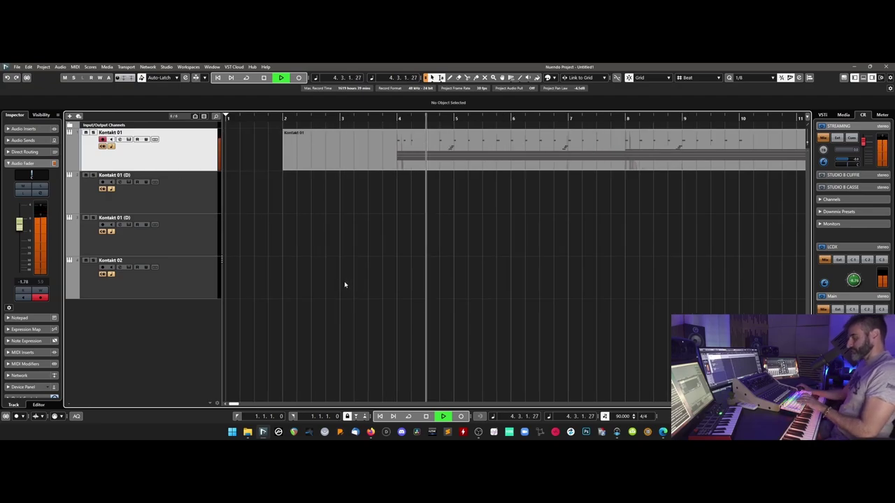
{"action": "left_click_drag", "start_coordinate": [168, 175], "coordinate": [167, 191]}
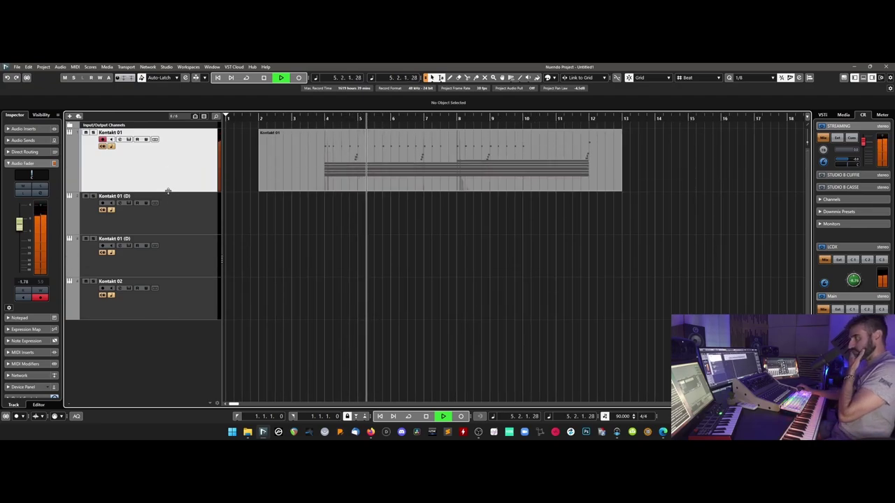
- Inspect the merged take's sustained notes in the Key Editor by selecting them during playback, and close the editor
{"action": "double_click", "coordinate": [431, 184]}
{"action": "left_click_drag", "start_coordinate": [319, 291], "coordinate": [359, 334]}
{"action": "left_click_drag", "start_coordinate": [466, 275], "coordinate": [467, 321]}
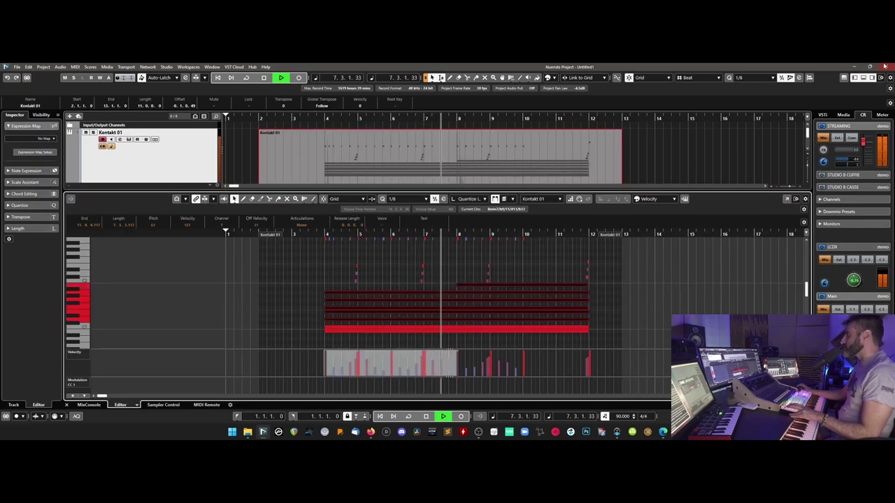
{"action": "left_click", "coordinate": [864, 78]}
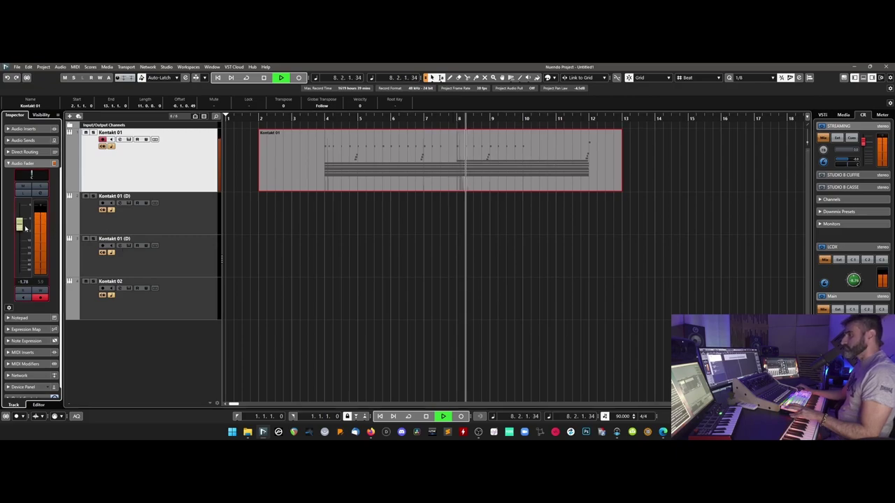
- Adjust the Kontakt 01 track's volume fader while the take plays
{"action": "left_click_drag", "start_coordinate": [24, 228], "coordinate": [23, 226]}
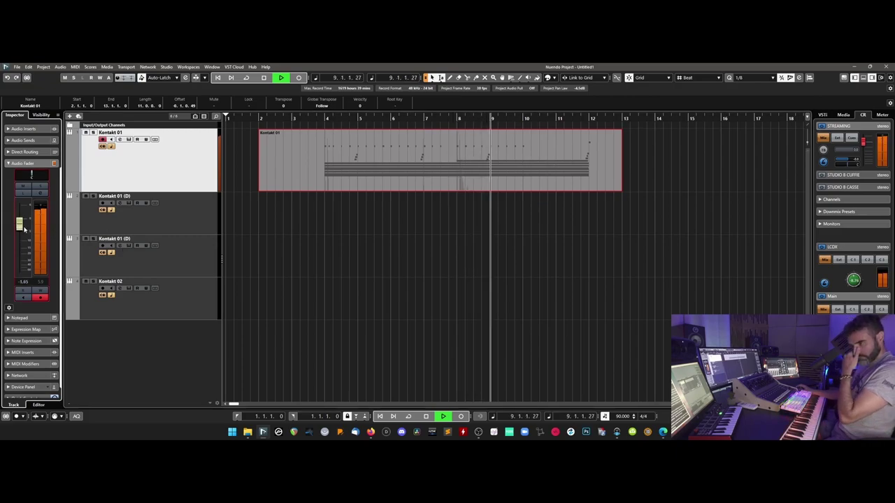